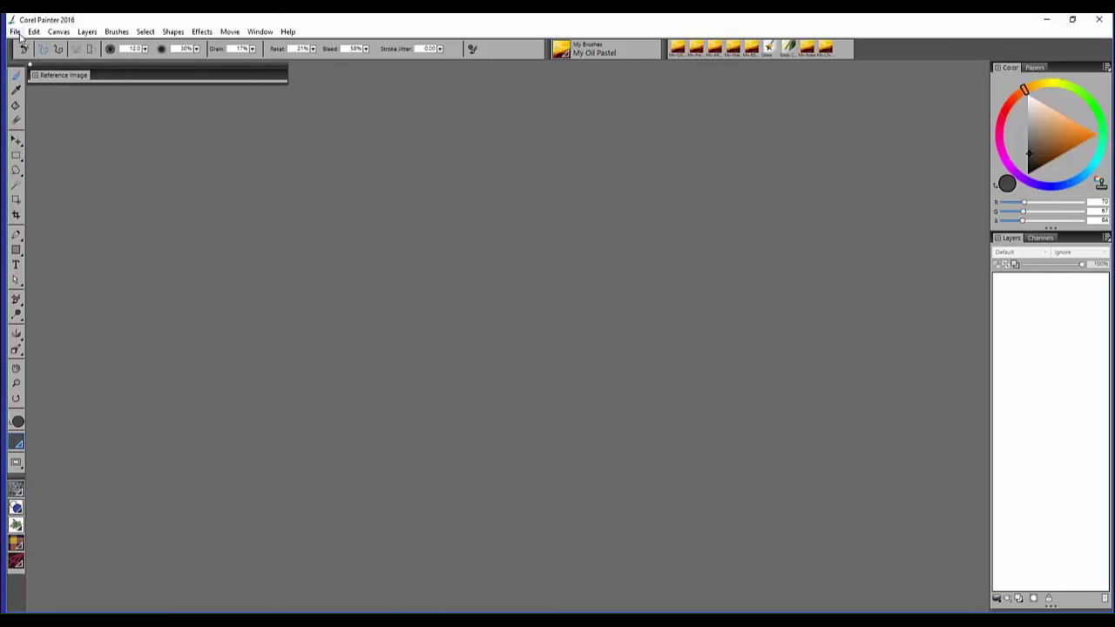
click(15, 33)
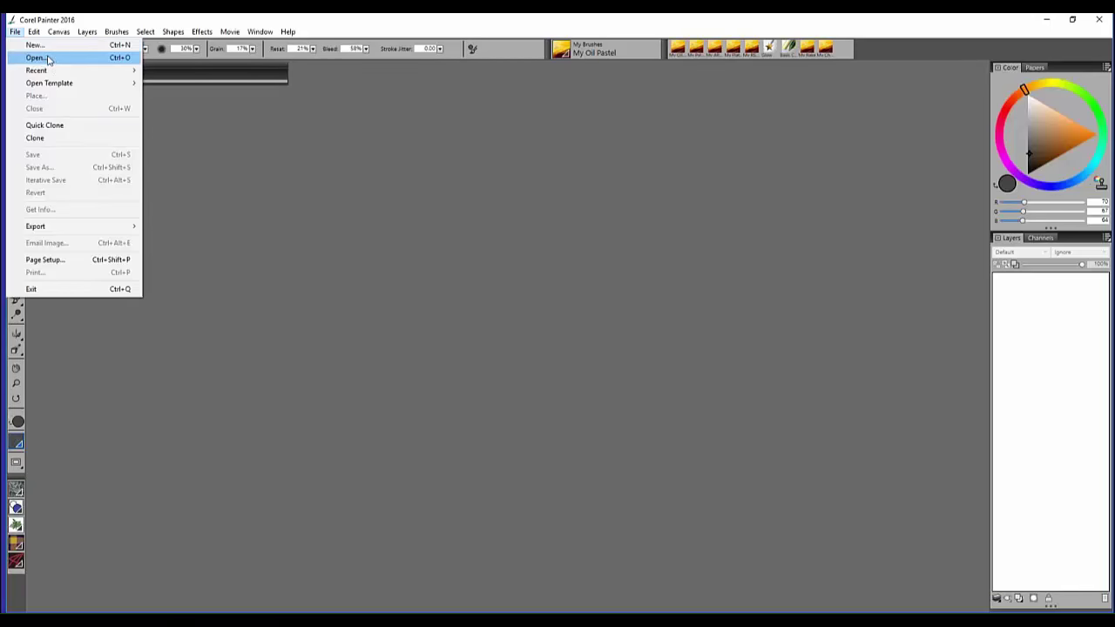
click(48, 59)
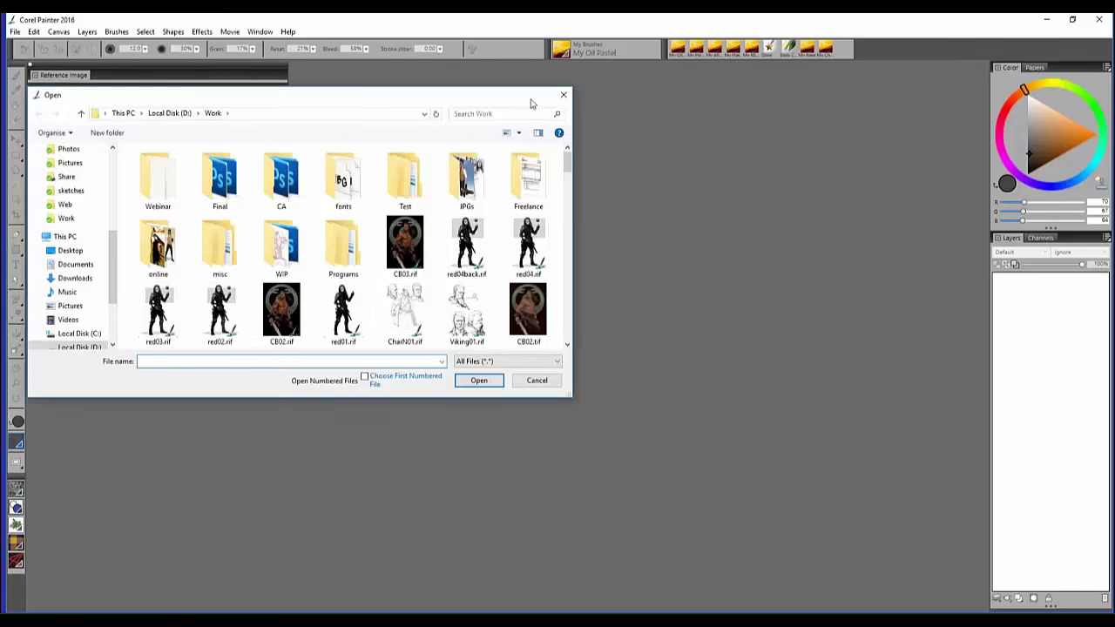
drag(530, 99, 555, 103)
click(588, 97)
- Start opening an image and browse to the Webinar folder inside Work, with the file dialog moved toward the middle of the workspace
click(16, 32)
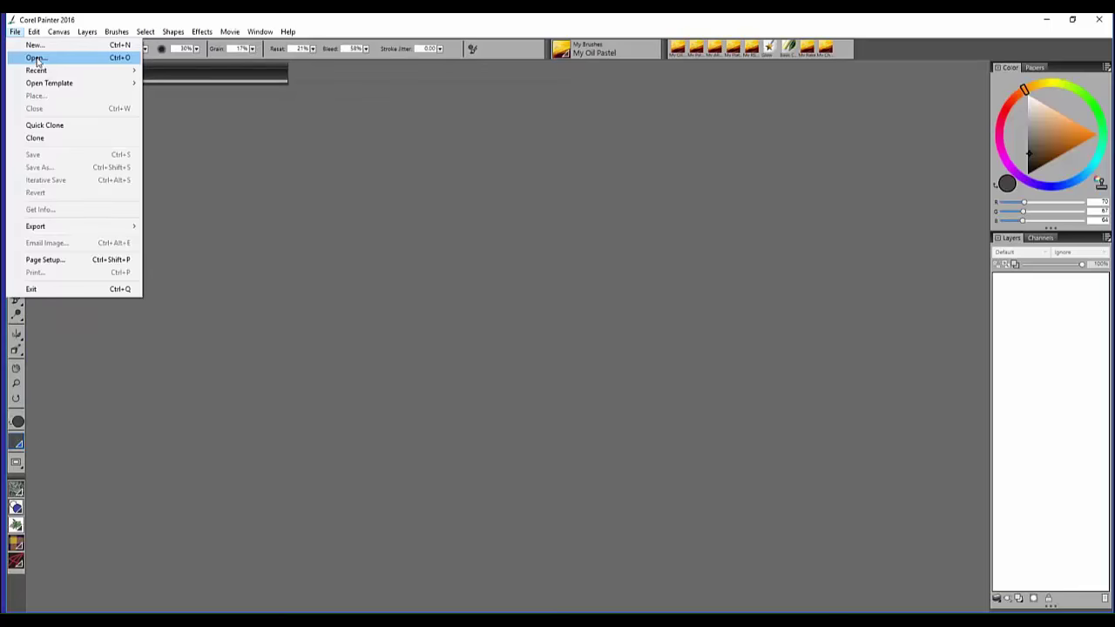
click(40, 56)
double_click(192, 200)
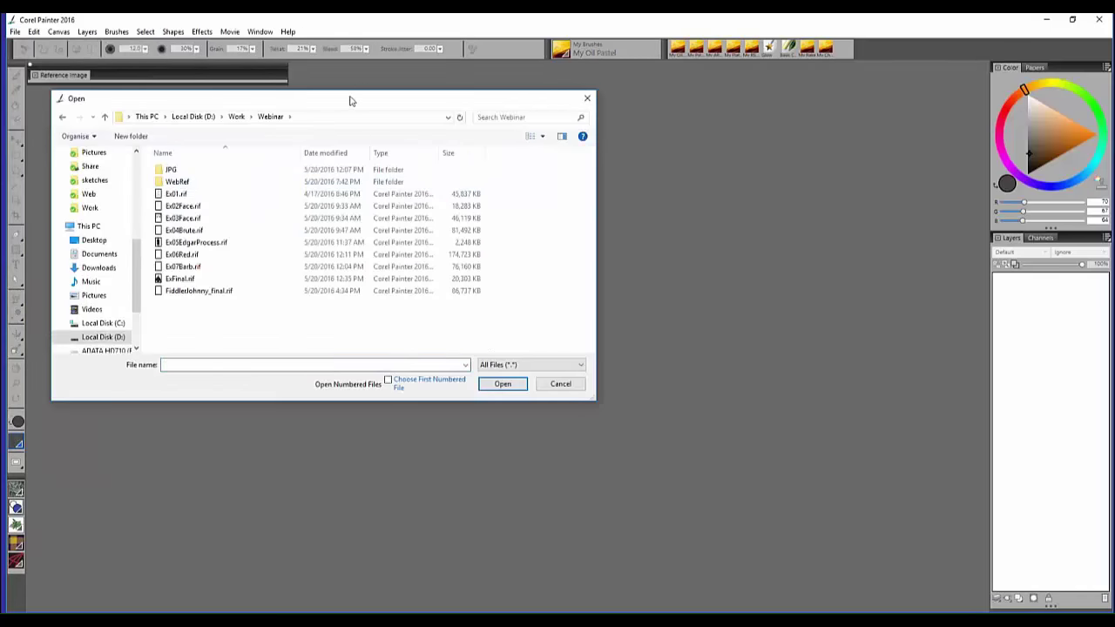
drag(348, 100, 681, 169)
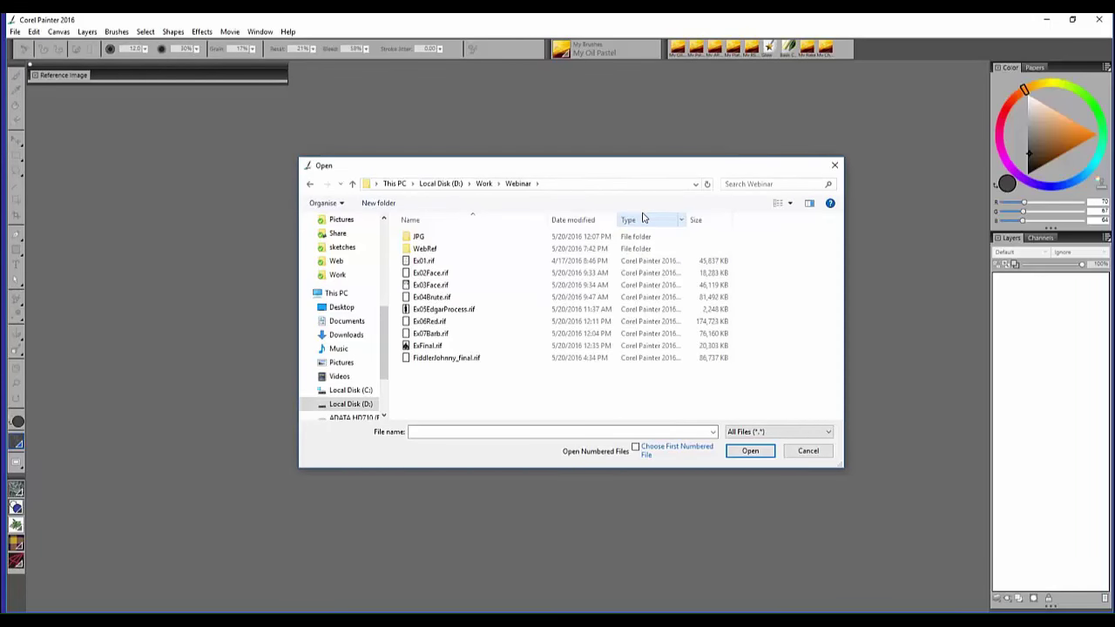
drag(655, 163, 679, 130)
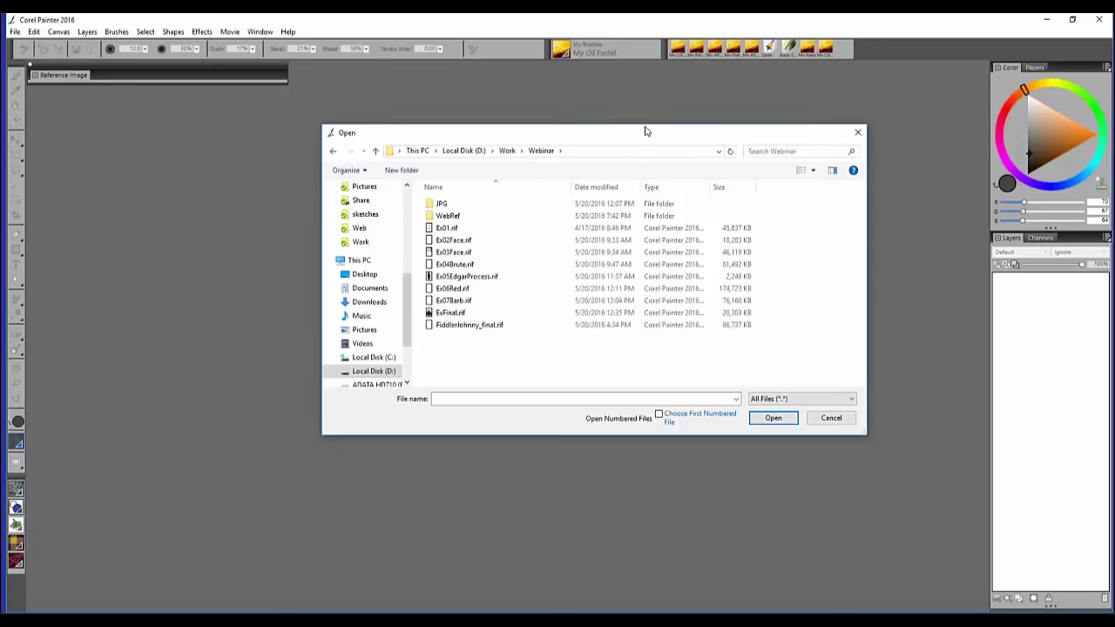
drag(645, 137, 641, 133)
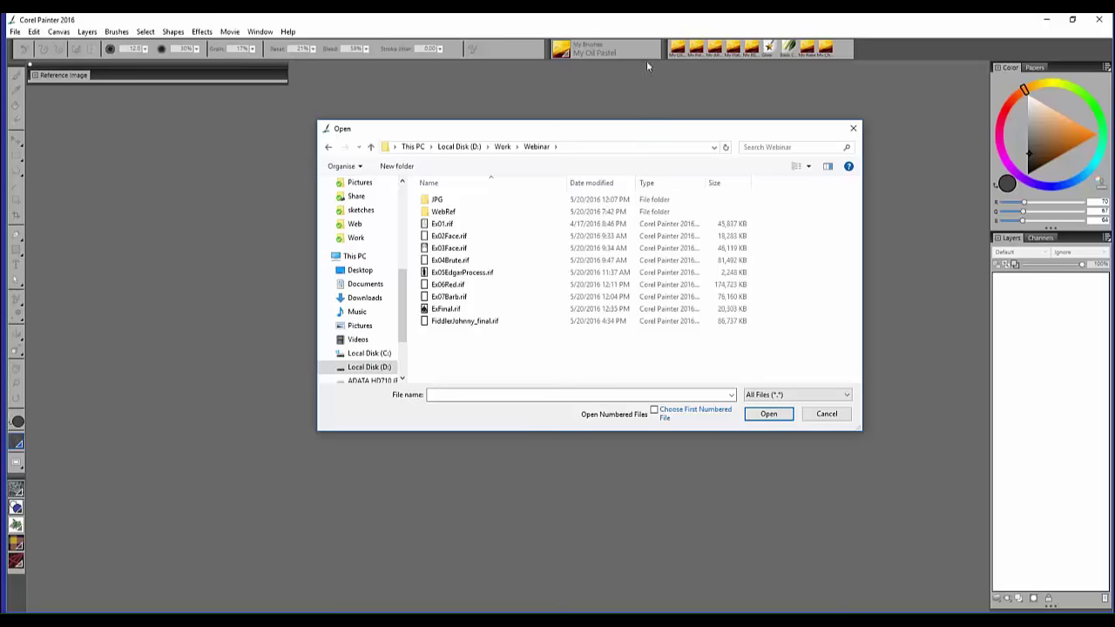
drag(599, 133, 599, 123)
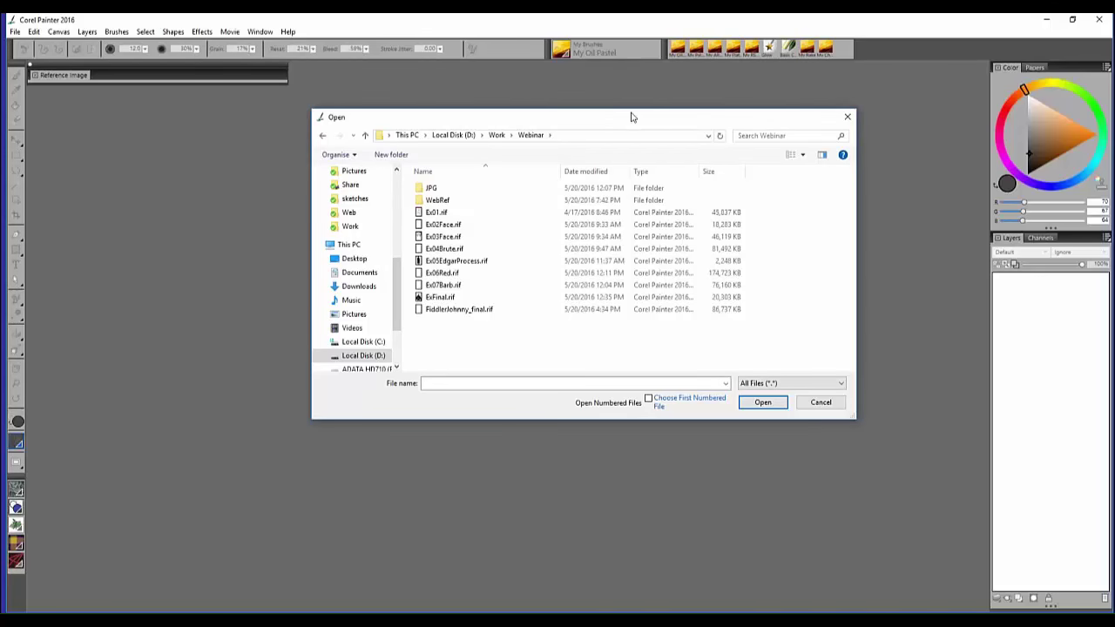
drag(633, 117, 635, 110)
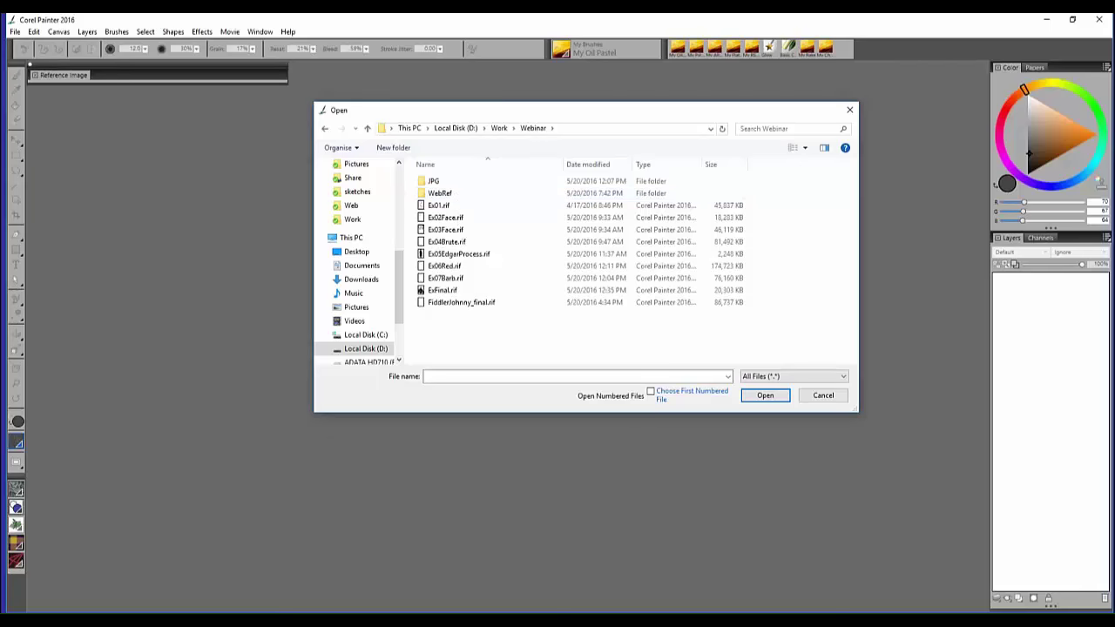
- Open Bandits_comp2.jpg from the JPG folder and position the canvas so all five character sketches and the colour swatches show
double_click(460, 182)
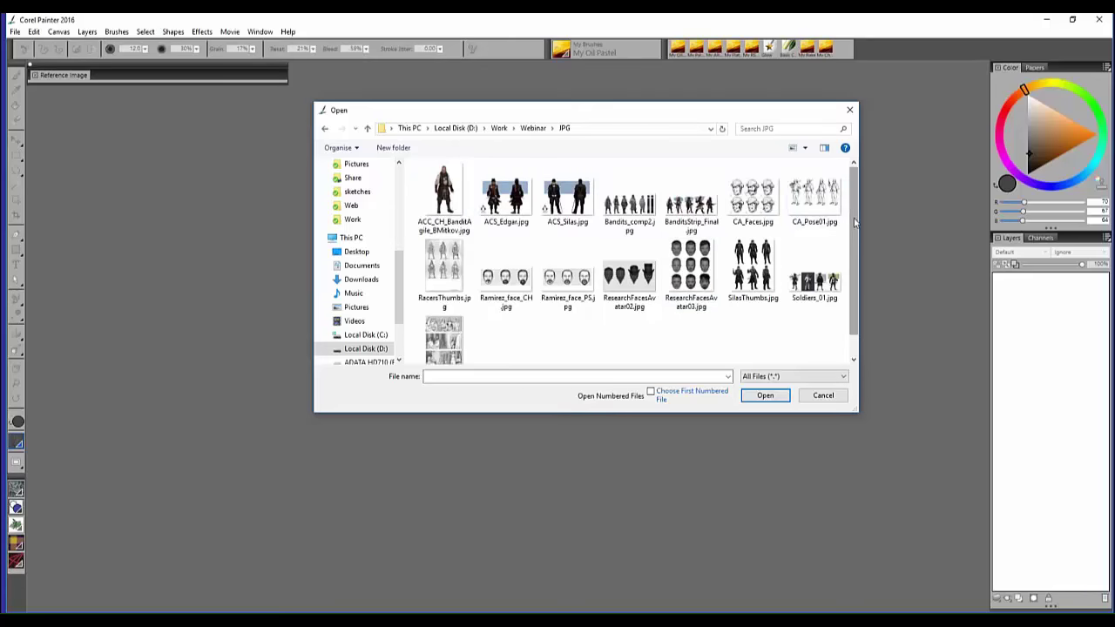
scroll(853, 222, down, 1)
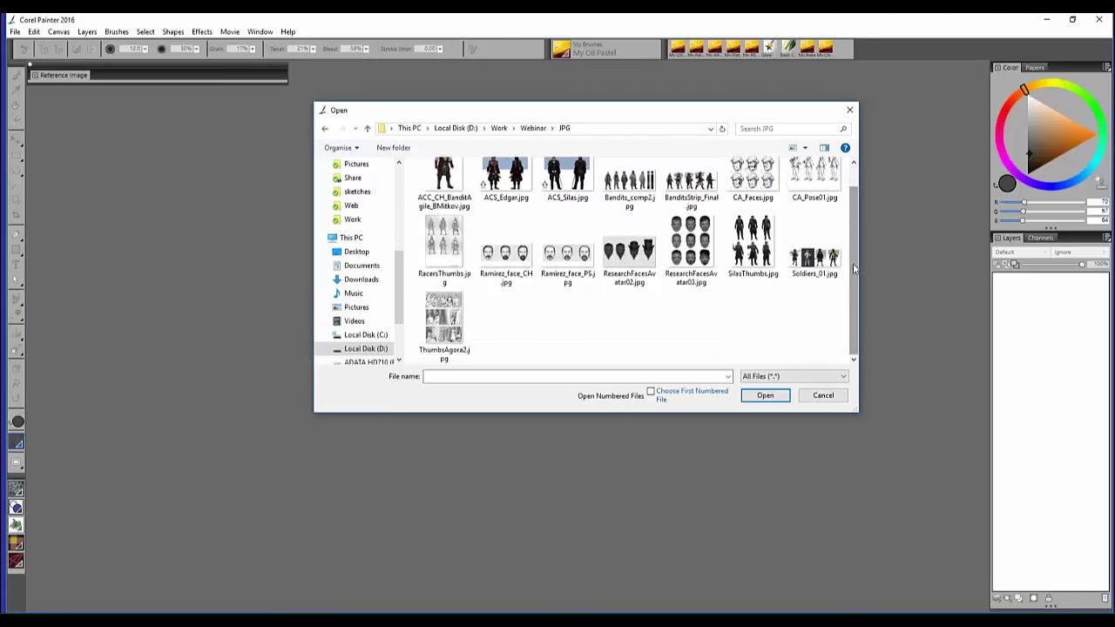
scroll(855, 244, up, 1)
click(644, 216)
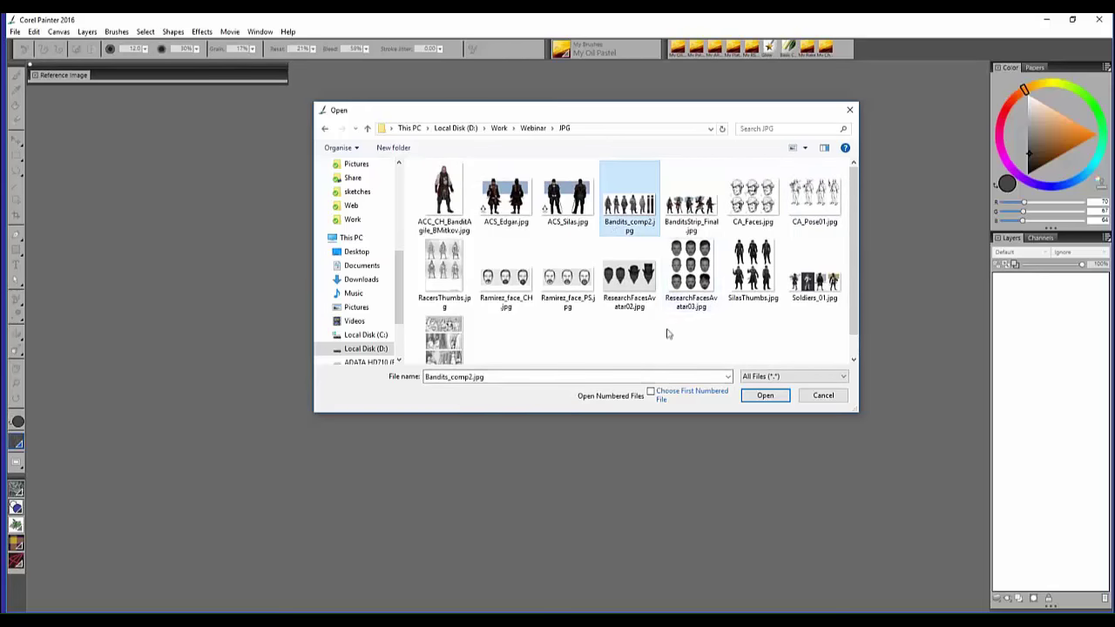
click(677, 174)
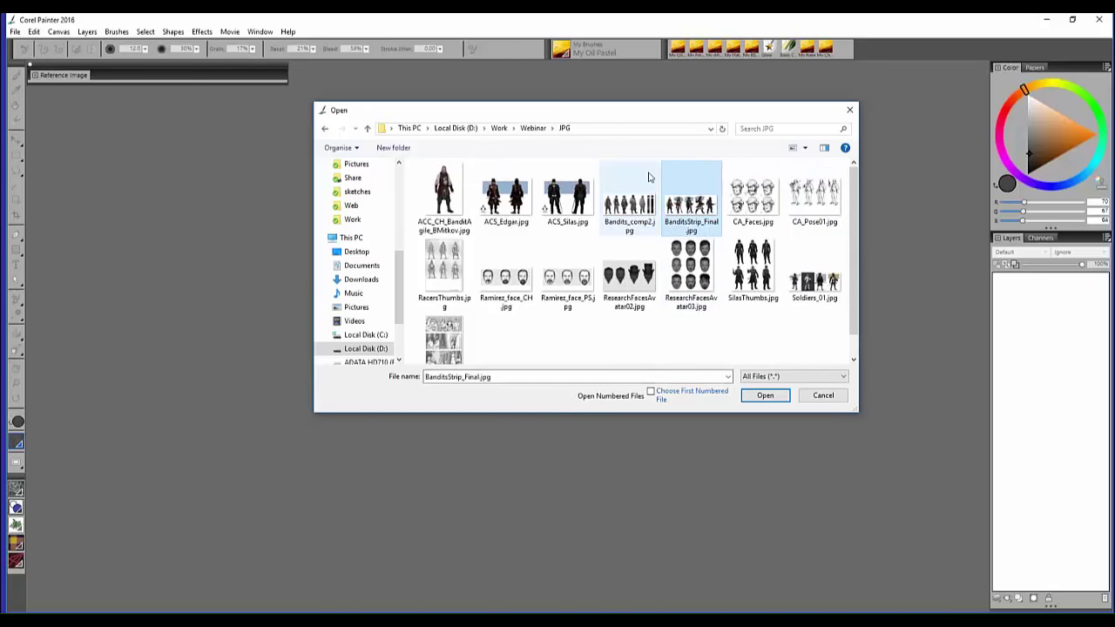
click(652, 177)
click(758, 398)
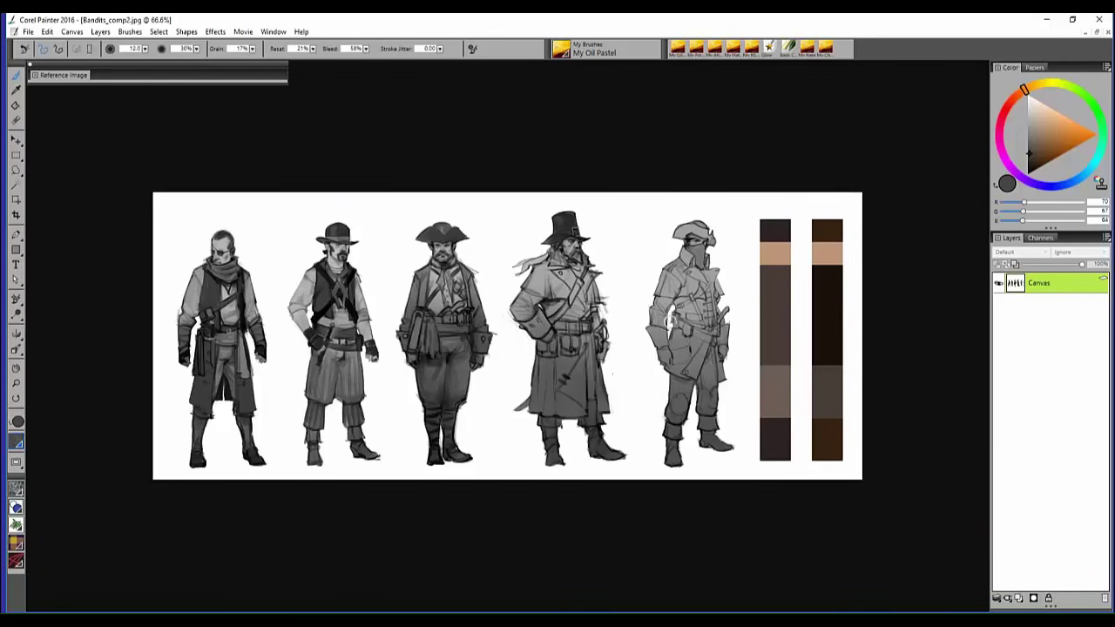
drag(636, 253, 657, 234)
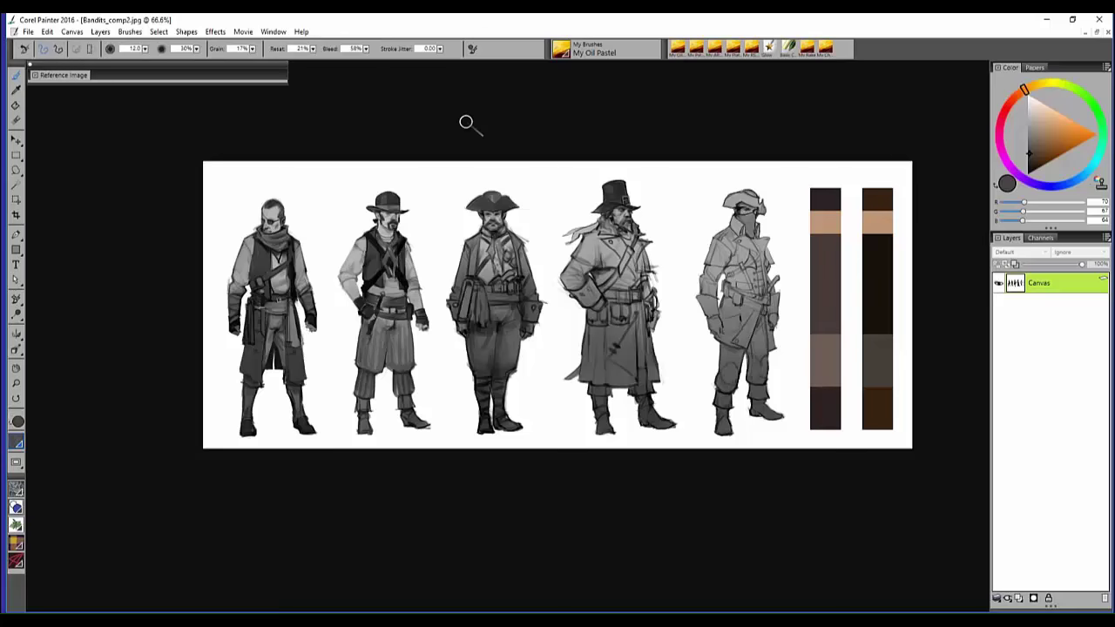
drag(500, 165, 352, 127)
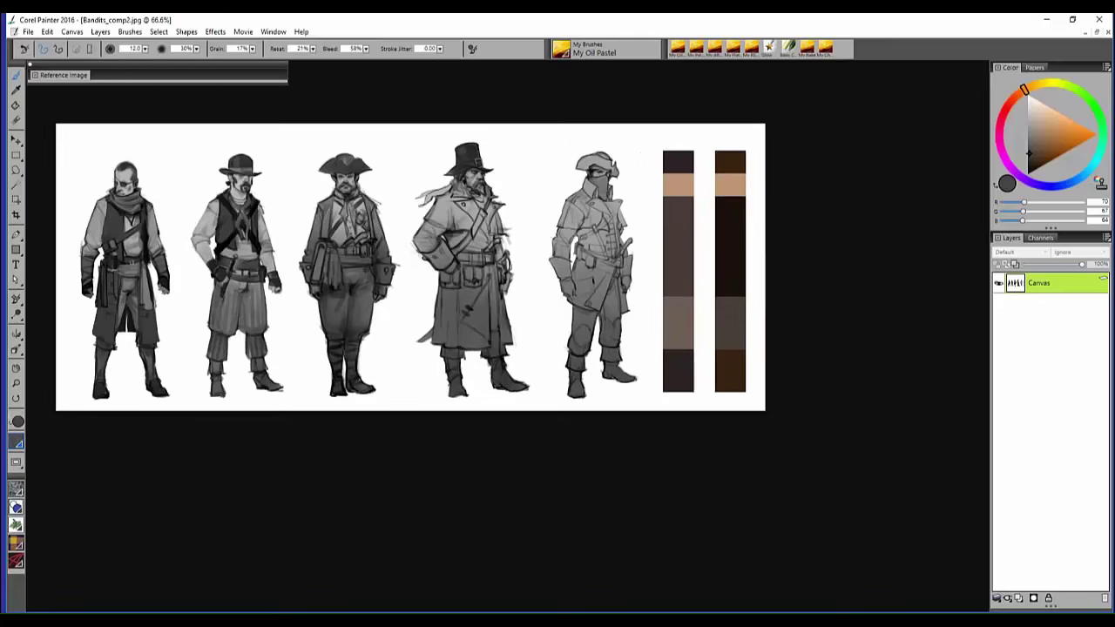
- Open BanditsStrip_Final.jpg from the same JPG folder and shift the canvas slightly upward
click(28, 31)
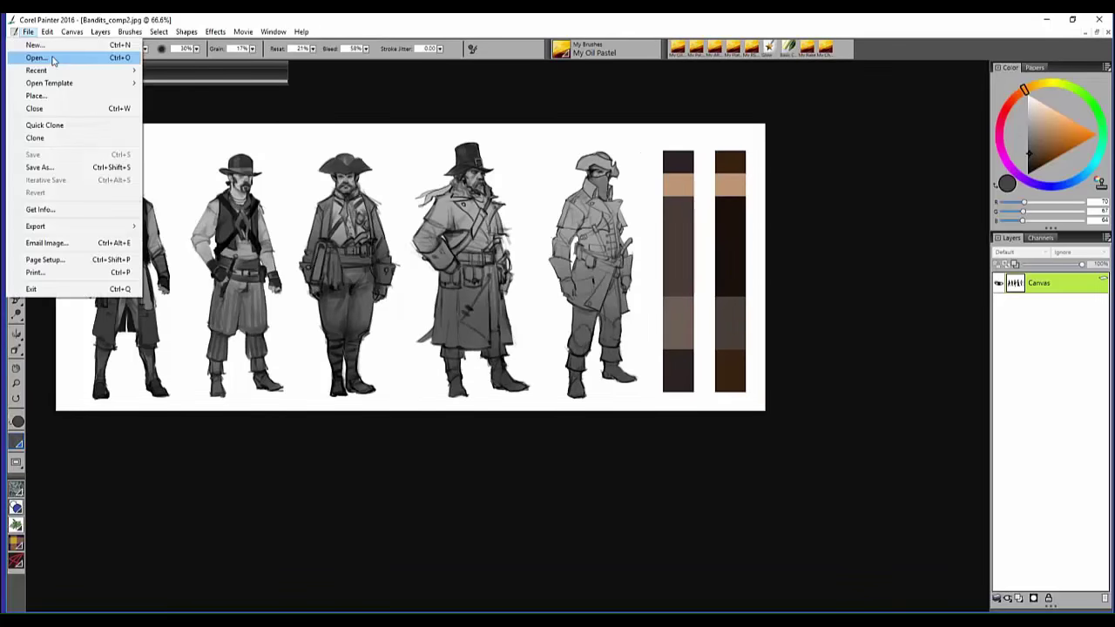
click(52, 59)
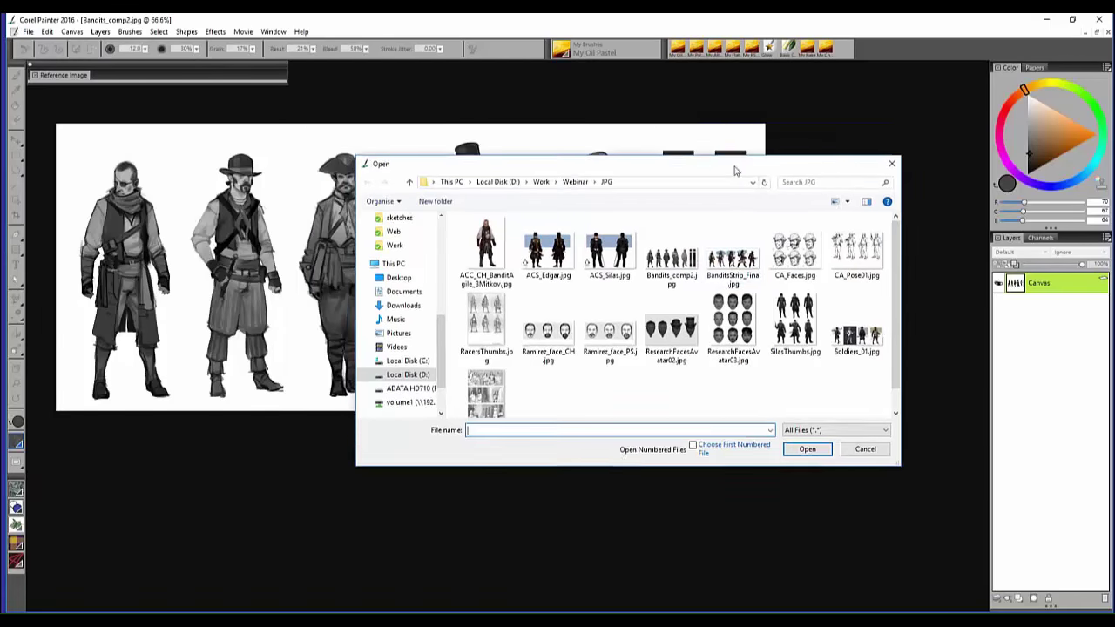
click(732, 262)
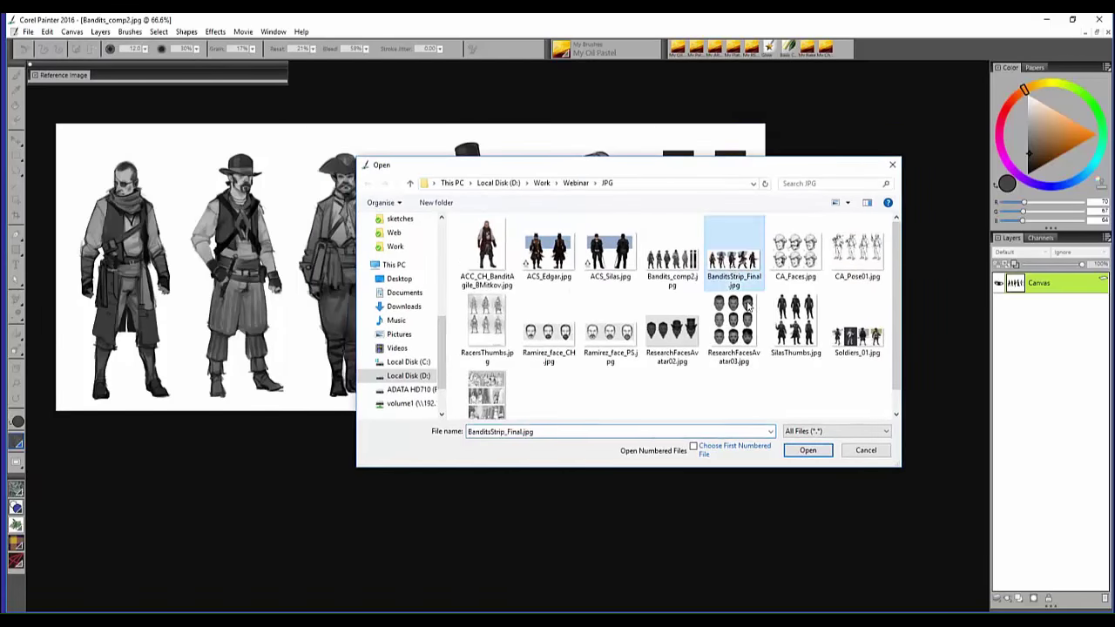
click(805, 451)
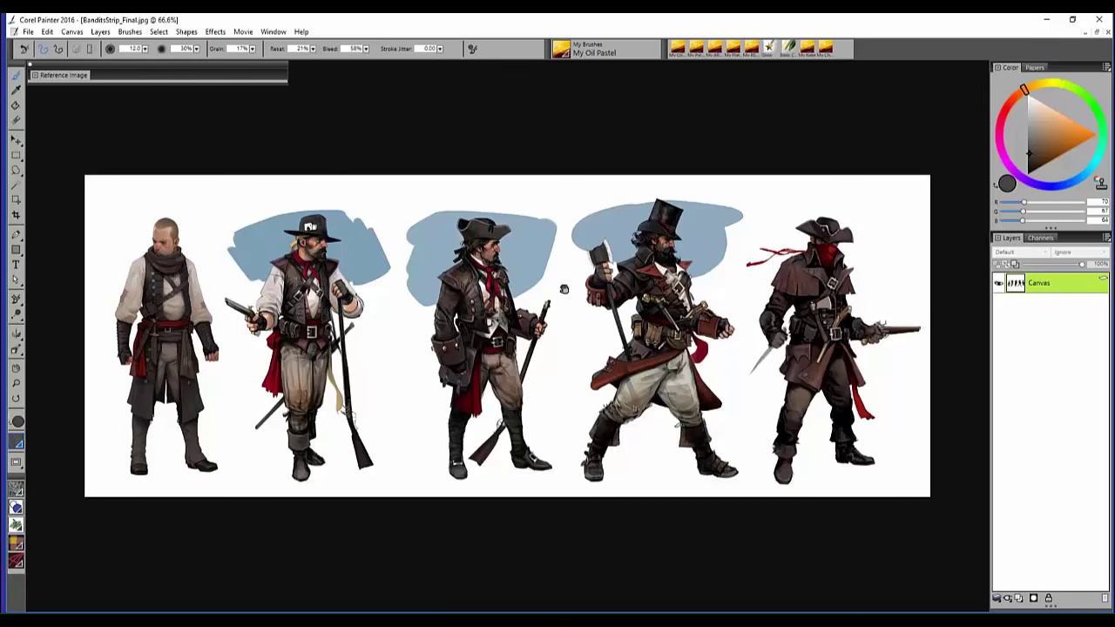
drag(570, 256, 572, 229)
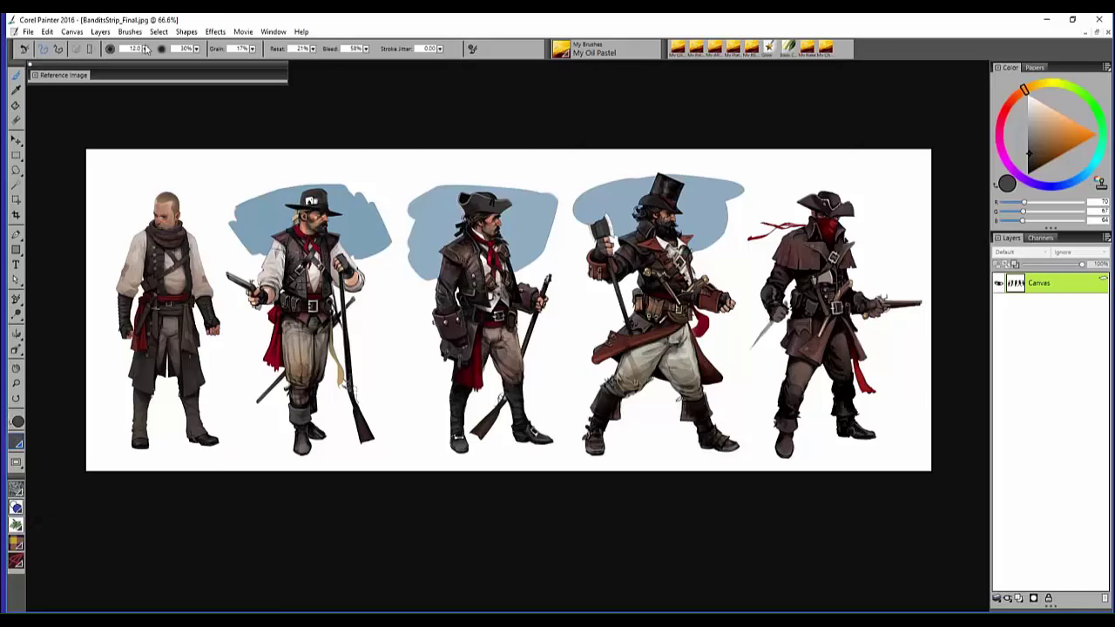
- Float the two open images as separate windows, with the final strip lower and the full row of grey sketches in view above
click(1097, 34)
drag(566, 77, 579, 283)
click(491, 179)
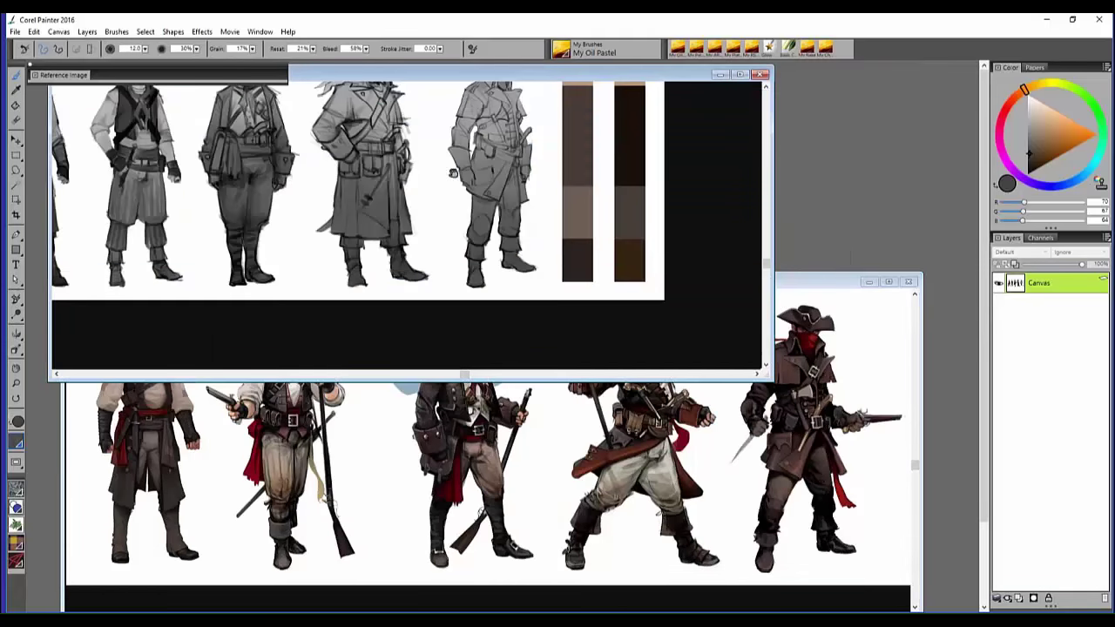
scroll(553, 249, down, 3)
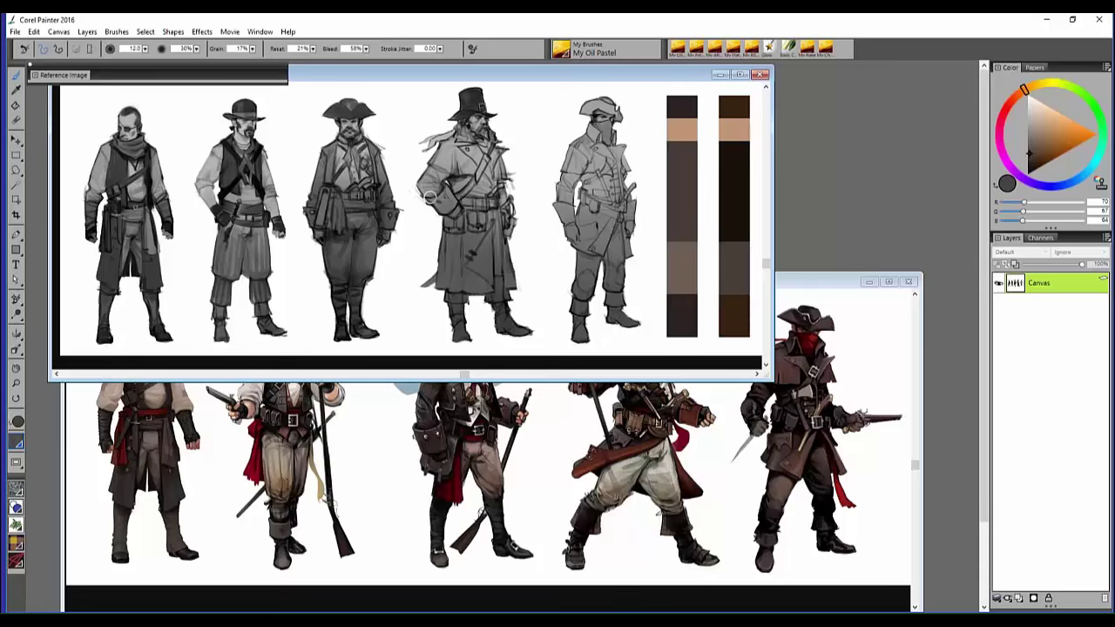
- Bring the BanditsStrip_Final.jpg window to the front and place it just below the sketched heads, showing all five coloured characters in full
click(832, 284)
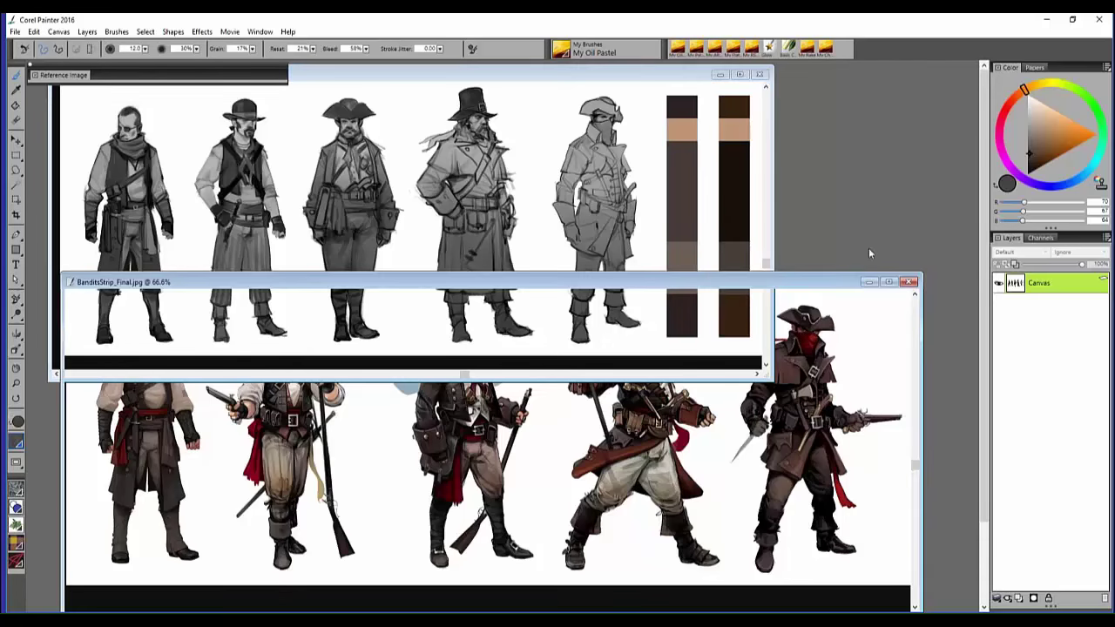
drag(869, 247, 874, 235)
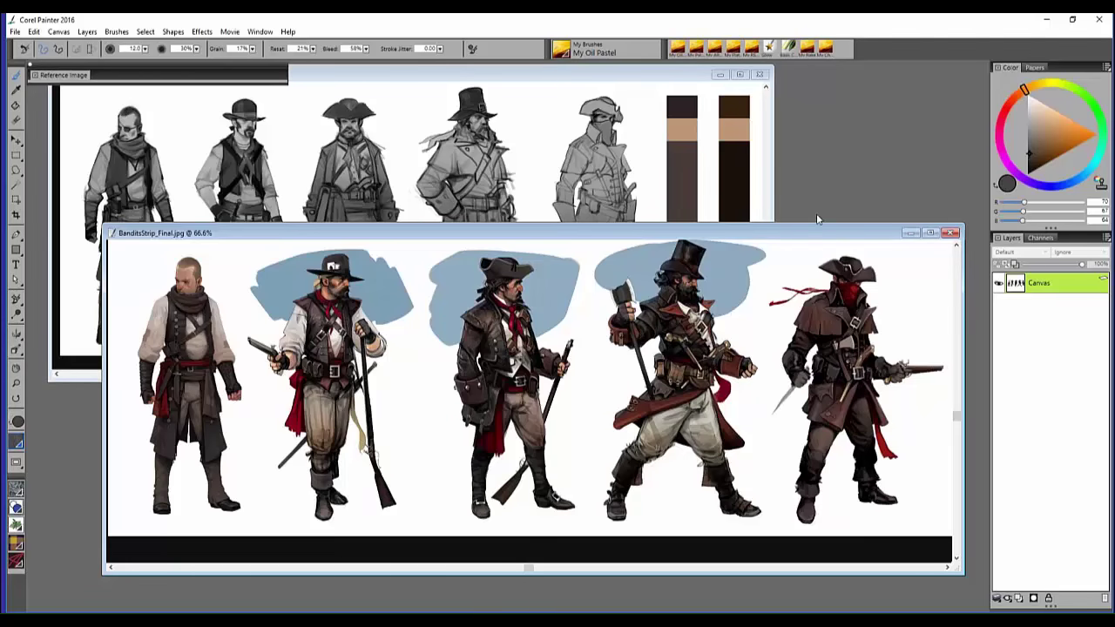
drag(817, 220, 819, 208)
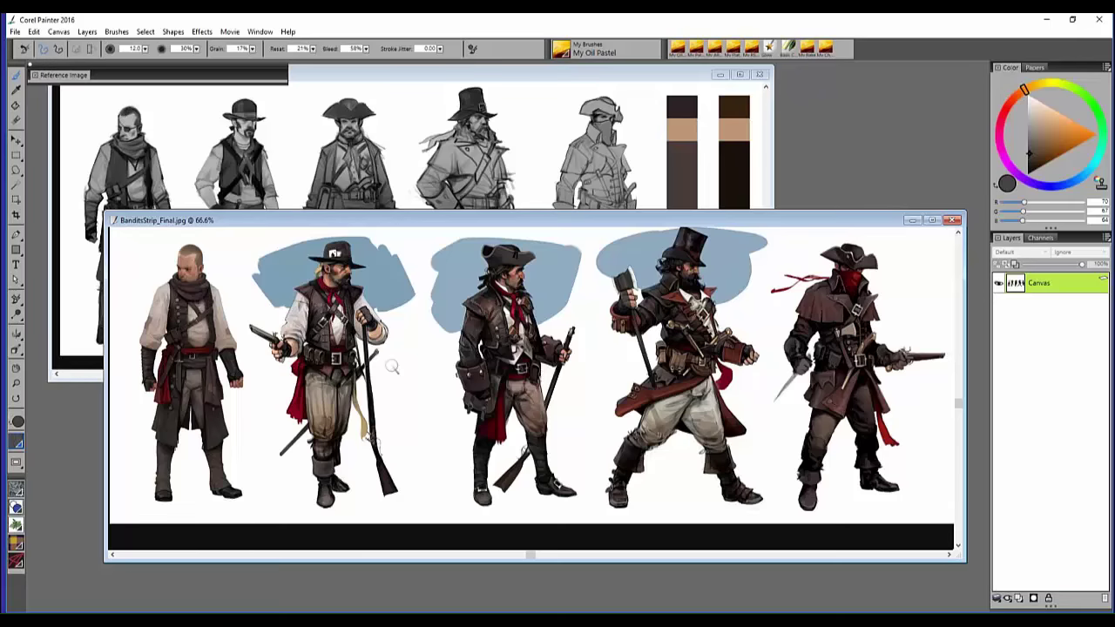
drag(653, 218, 597, 204)
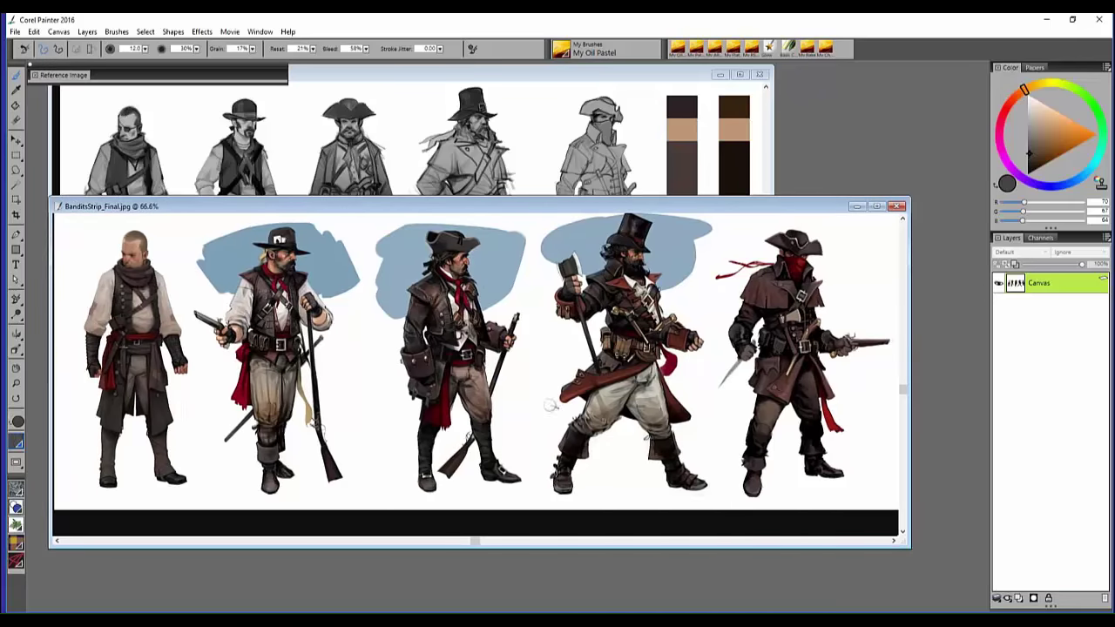
drag(637, 197, 626, 180)
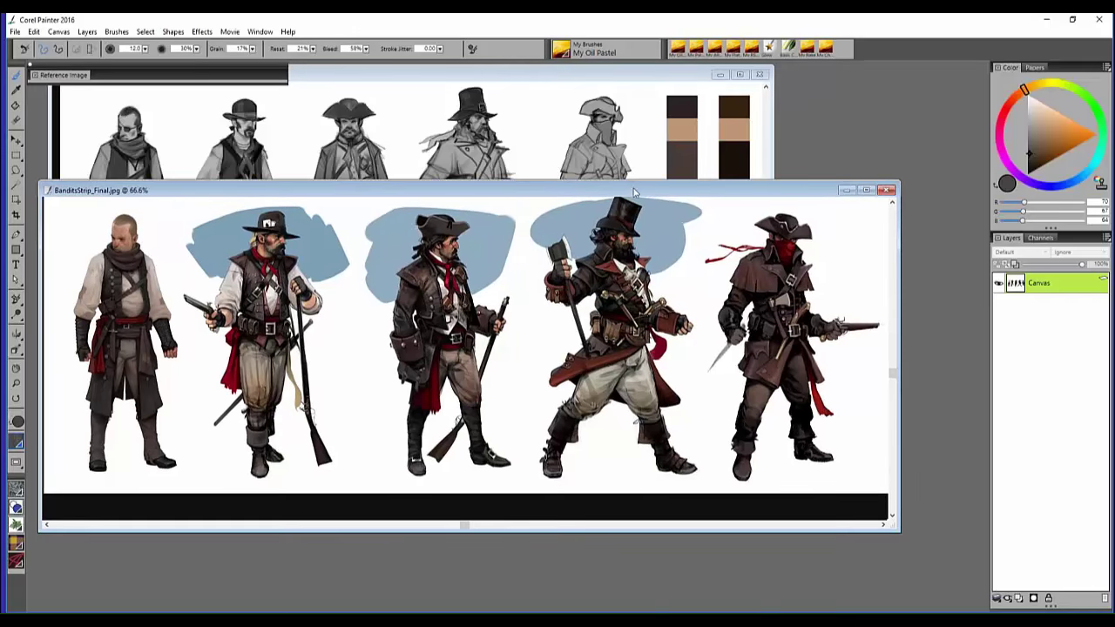
drag(895, 375, 894, 360)
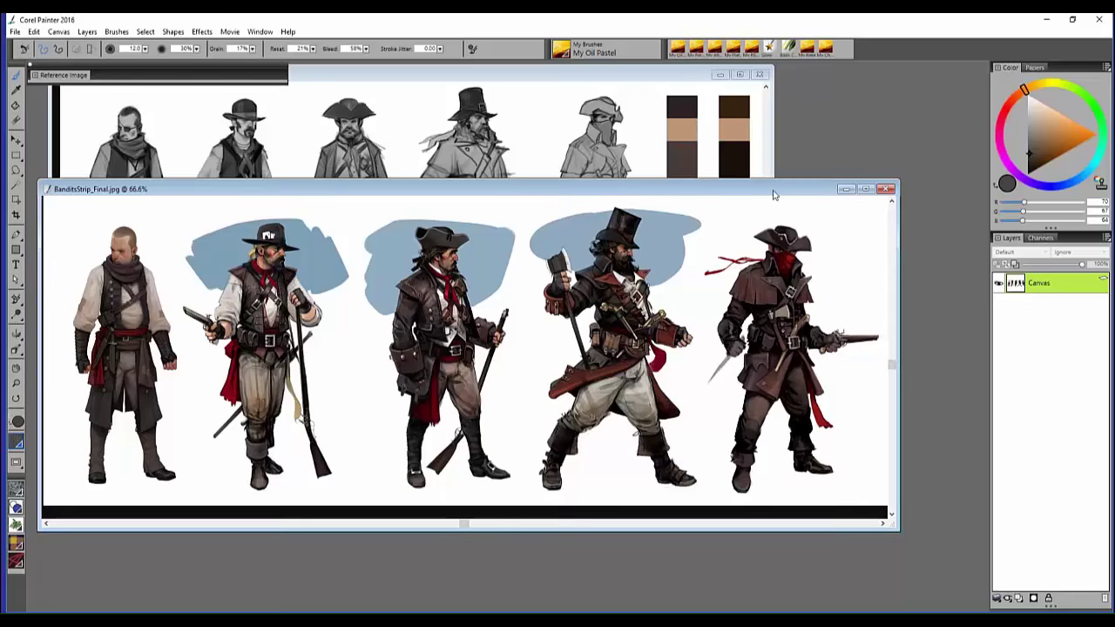
drag(773, 195, 823, 164)
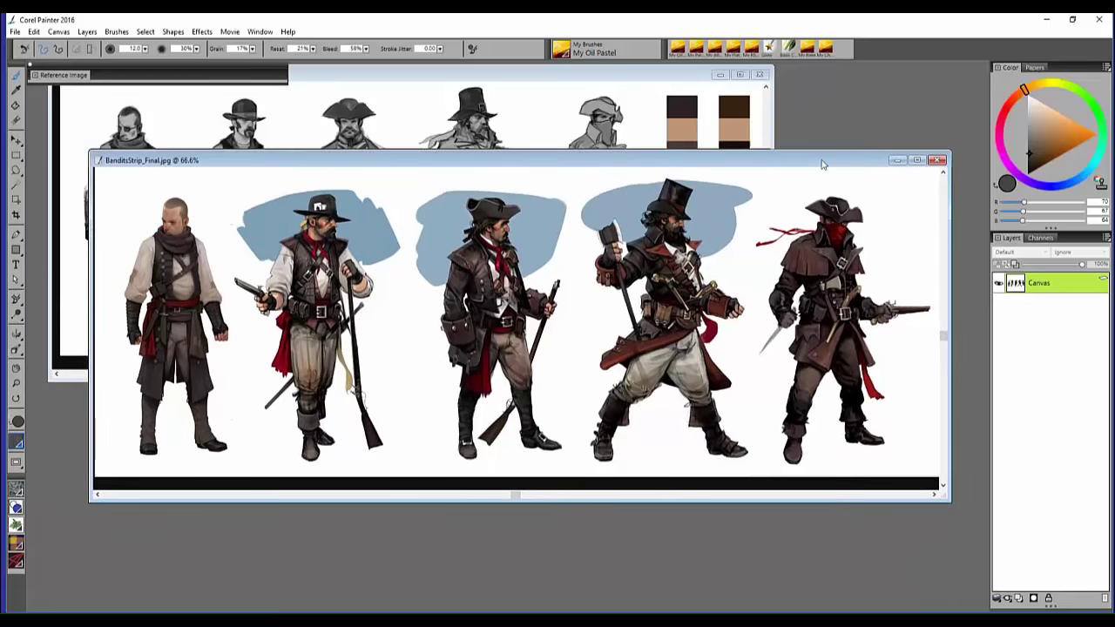
- Close both BanditsStrip_Final.jpg and Bandits_comp2.jpg
click(936, 160)
click(760, 74)
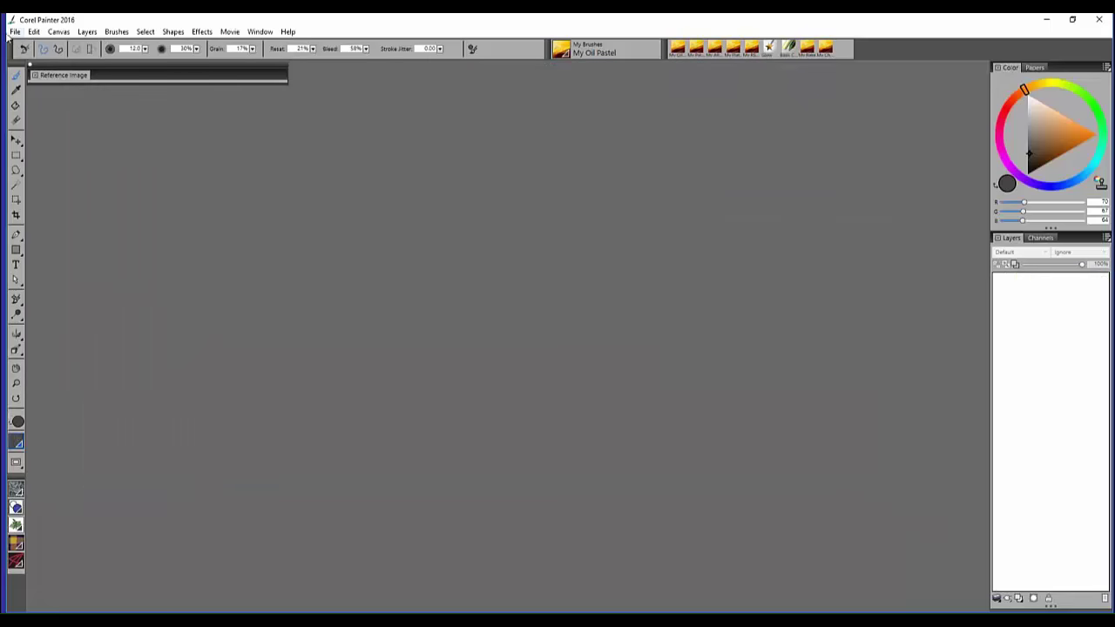
click(33, 32)
mouse_move(15, 31)
click(39, 58)
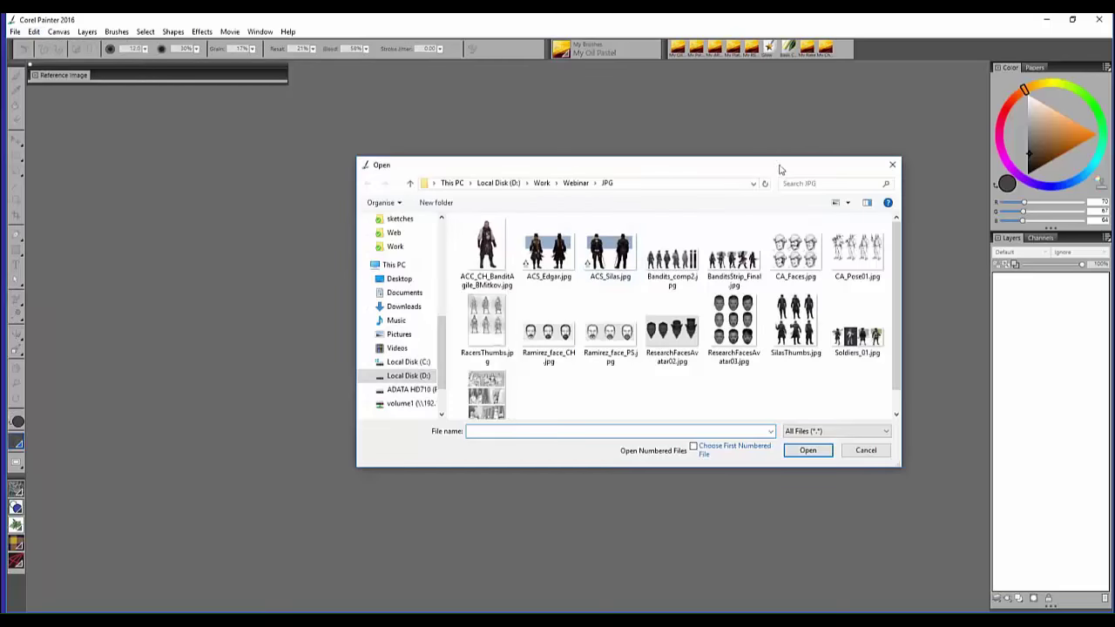
drag(780, 167, 528, 100)
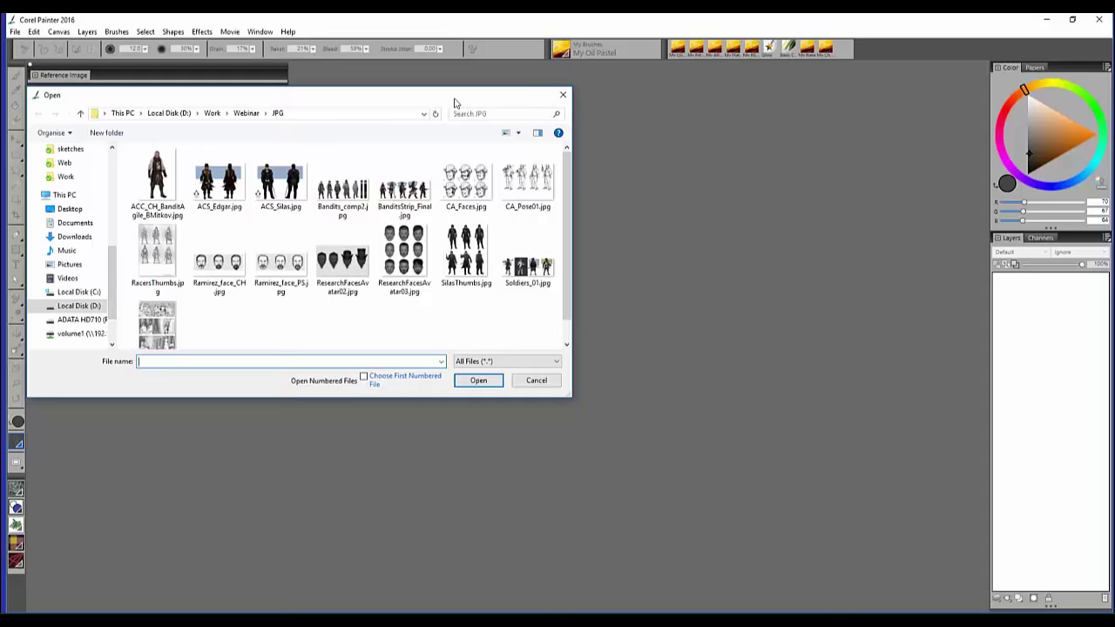
drag(549, 104, 772, 103)
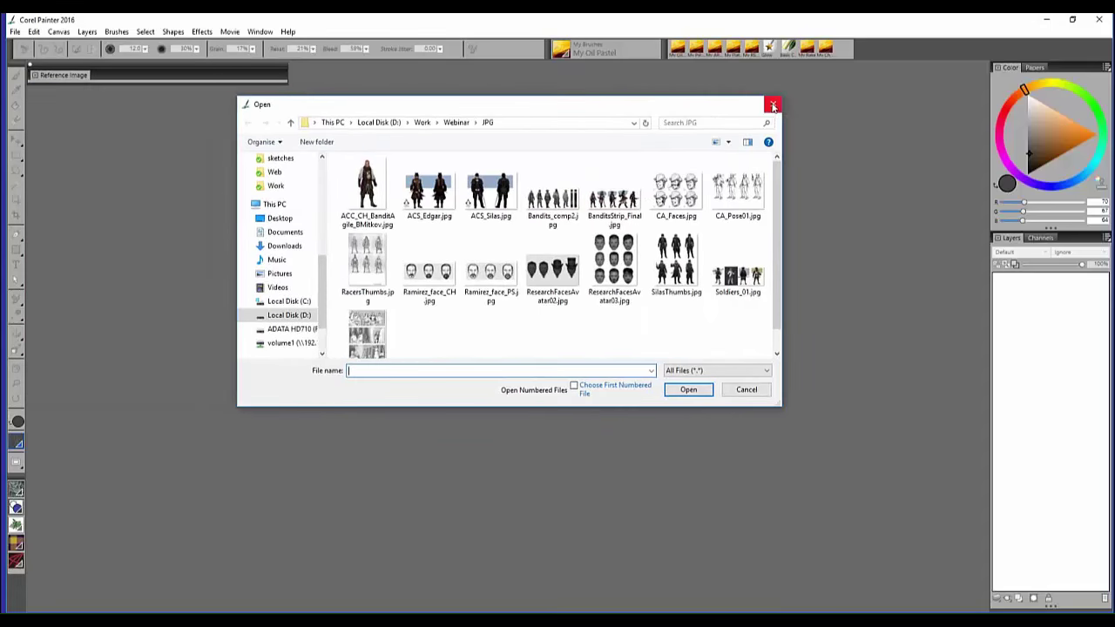
click(772, 103)
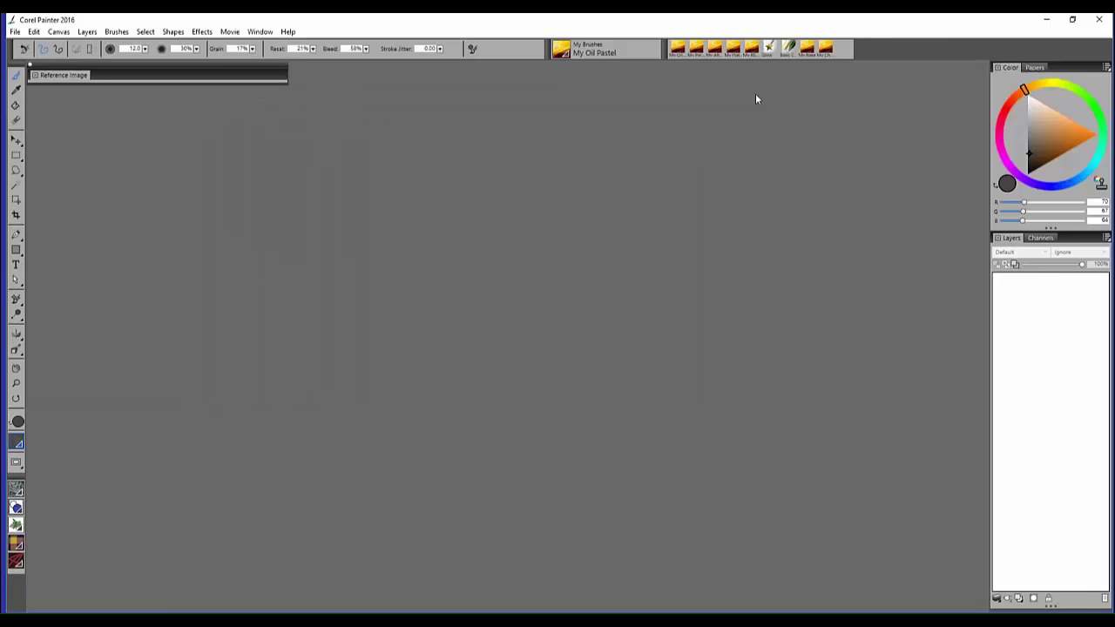
- Expand and enlarge the Reference Image panel, and load viking_helmet_by_thesnowdragon-d3itfmc.png into it from the WebRef folder
double_click(73, 75)
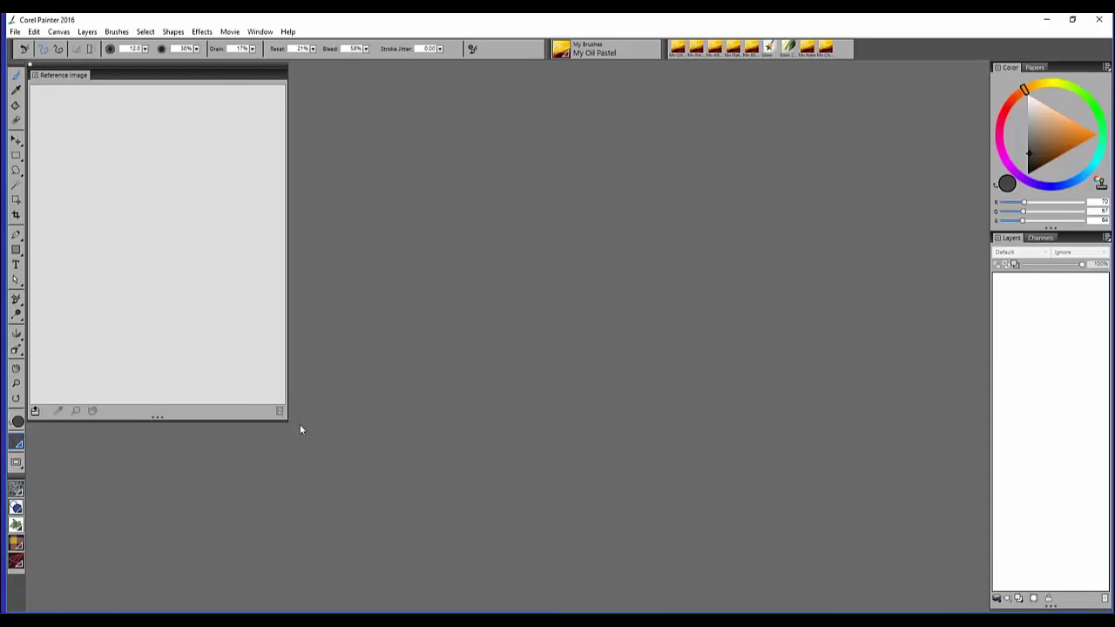
drag(289, 423, 375, 472)
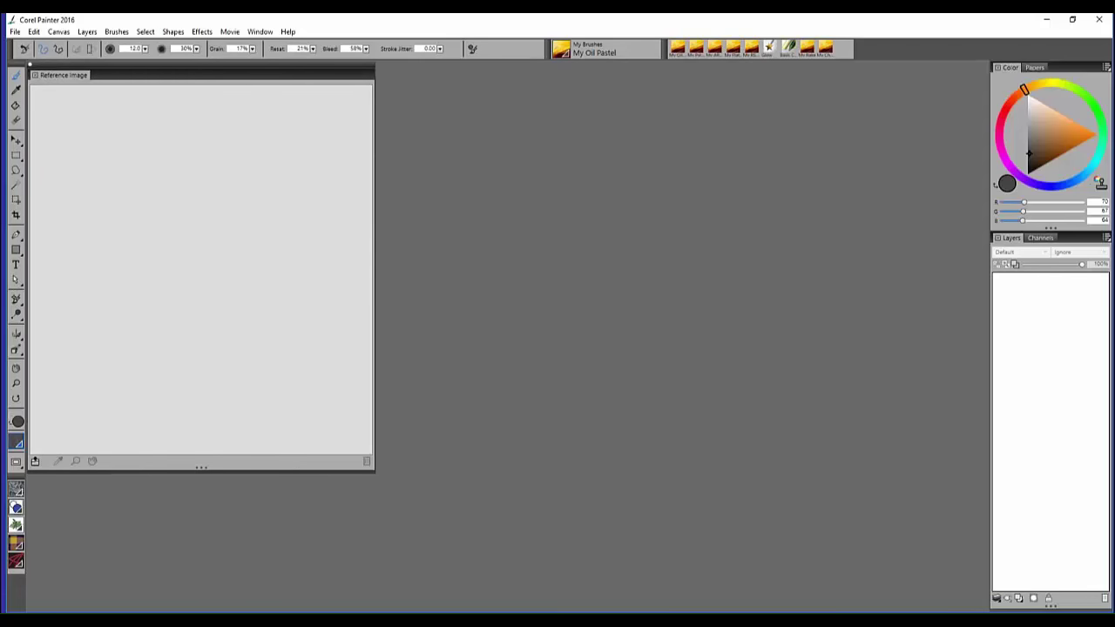
click(35, 461)
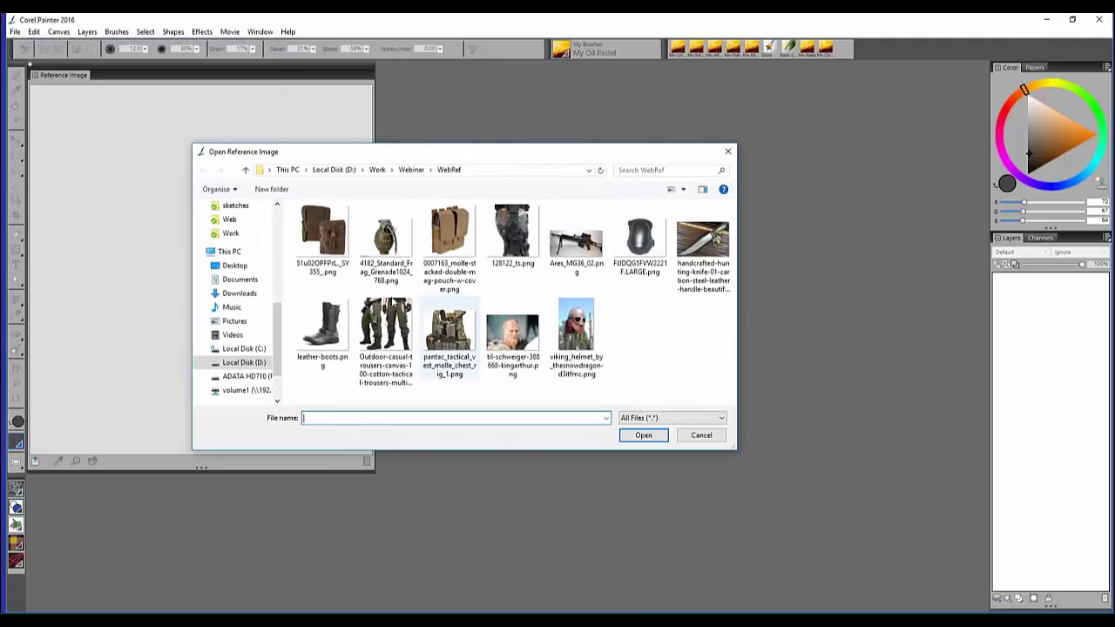
click(574, 323)
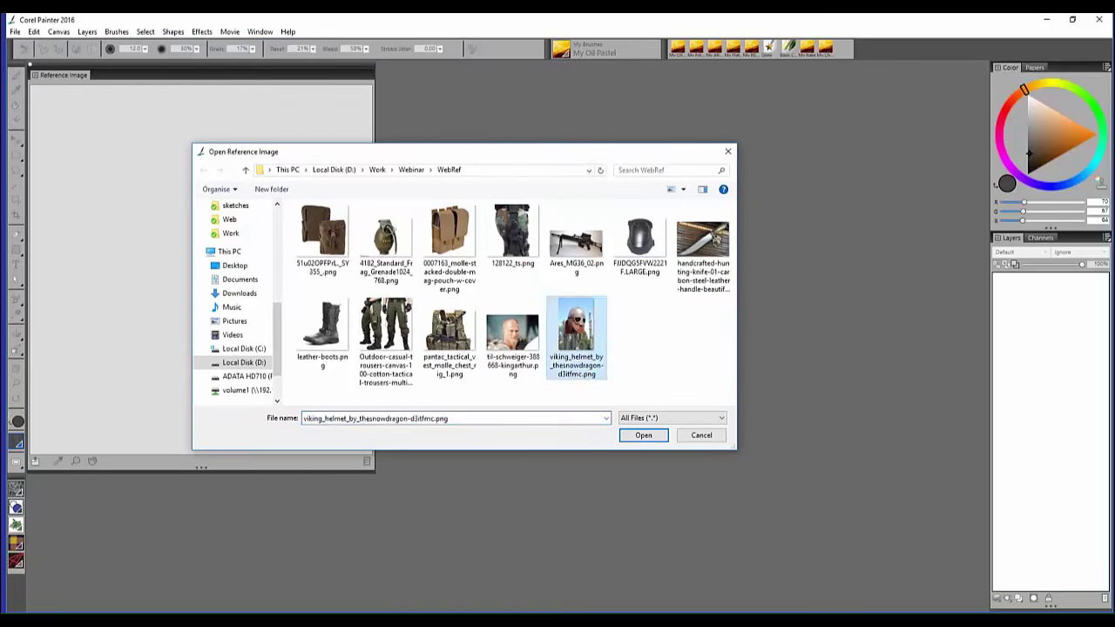
click(643, 435)
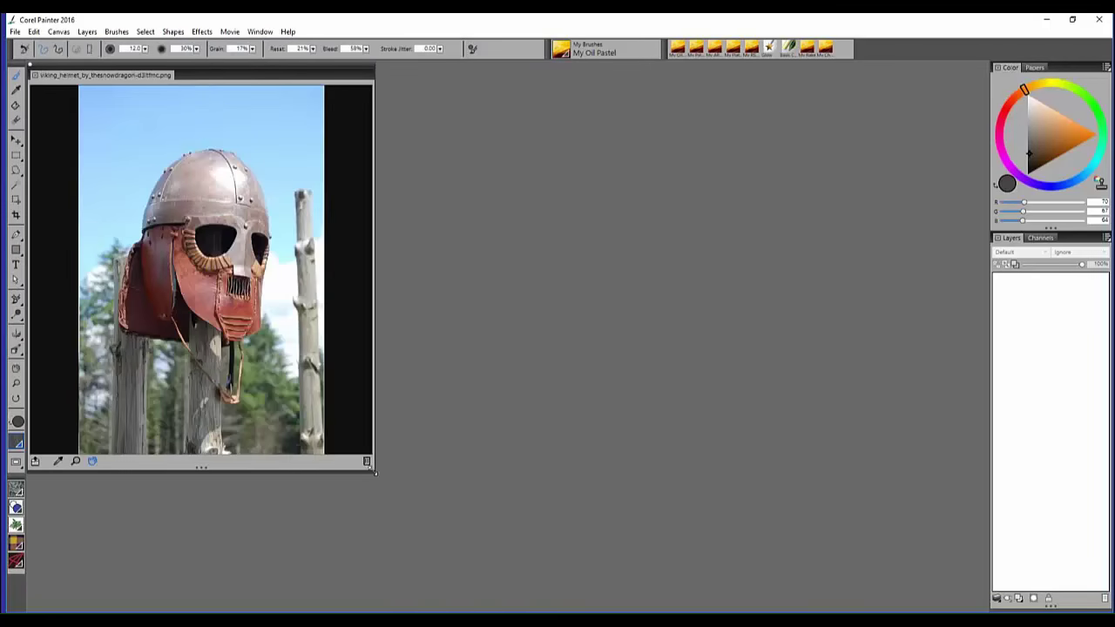
- Resize the reference panel to fit closely around the helmet picture and activate its colour sampler
drag(375, 473, 438, 530)
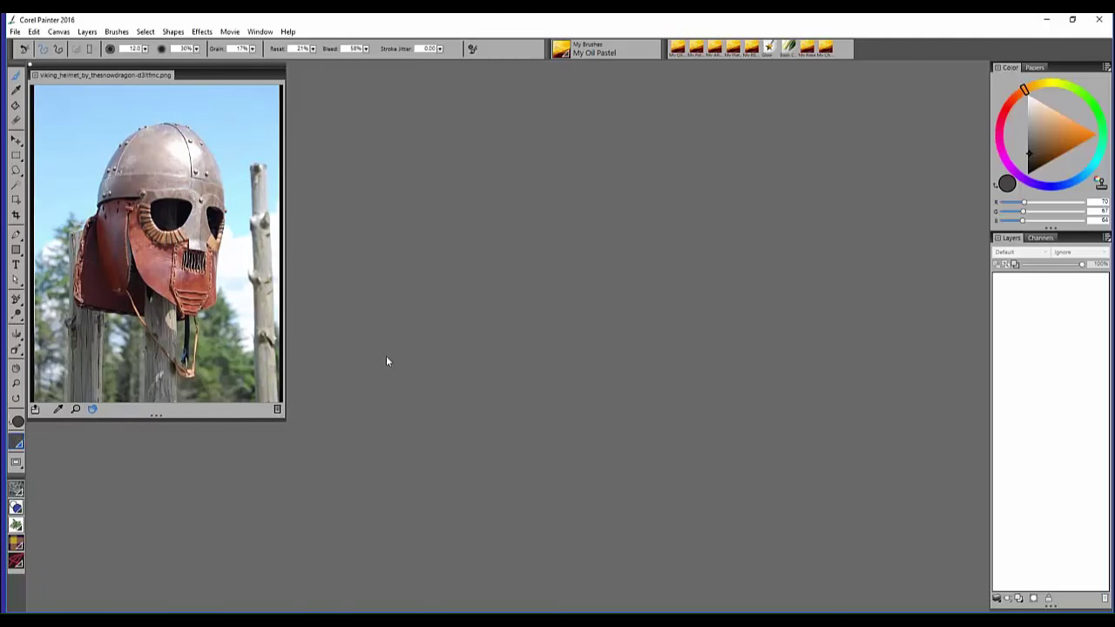
click(57, 409)
- Open the 1915366 photo of the standing swordsman from the desktop's Refs\Medieval folder, and close it after viewing
click(16, 30)
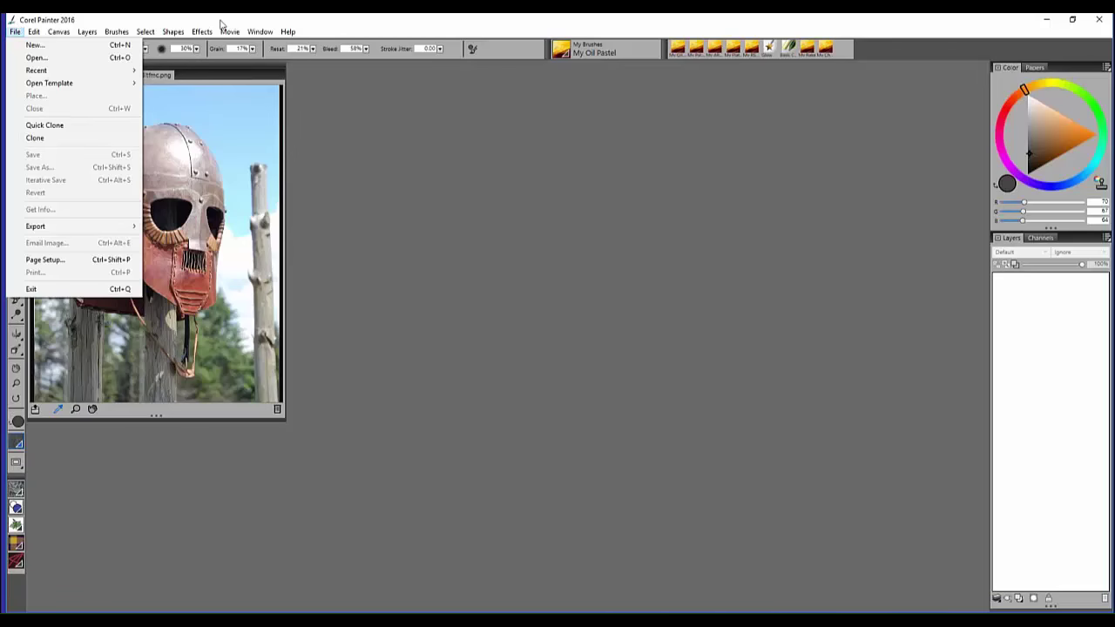
click(36, 57)
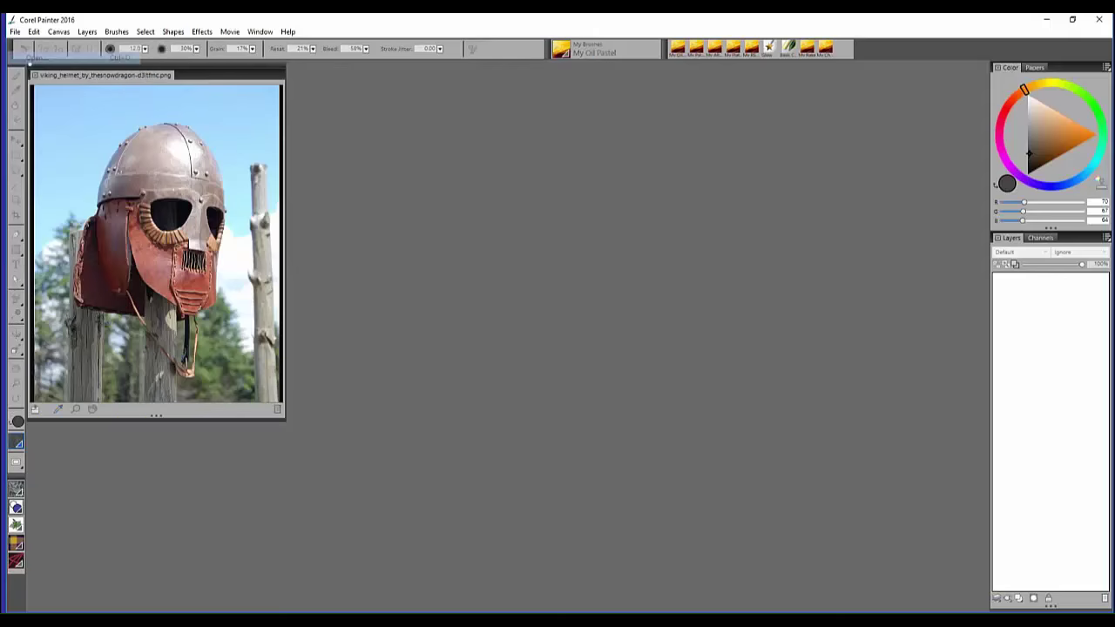
click(281, 219)
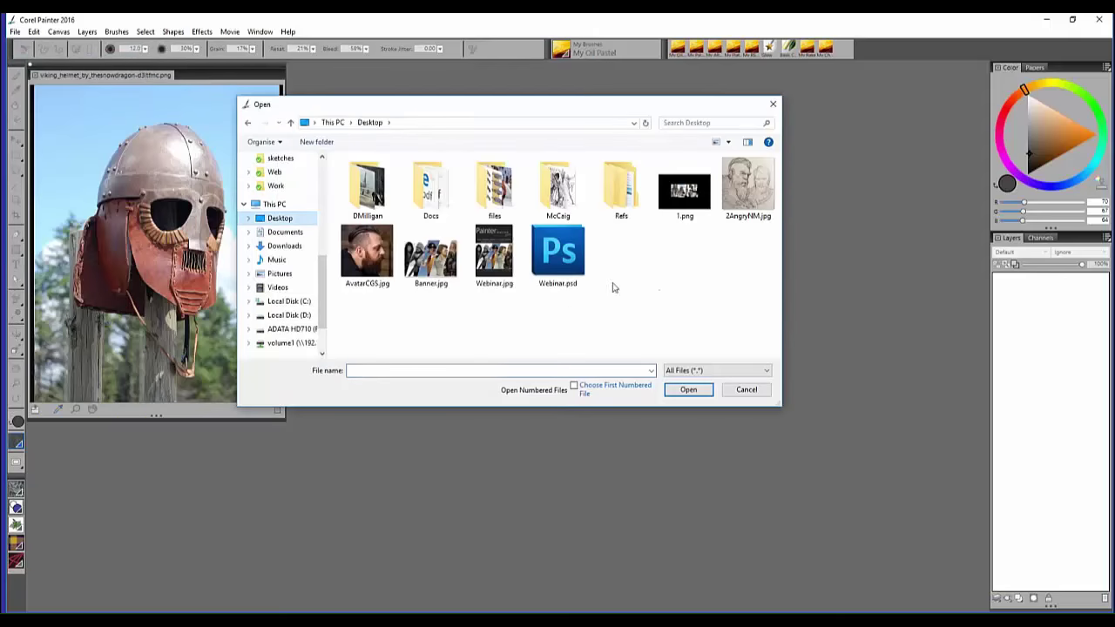
double_click(629, 186)
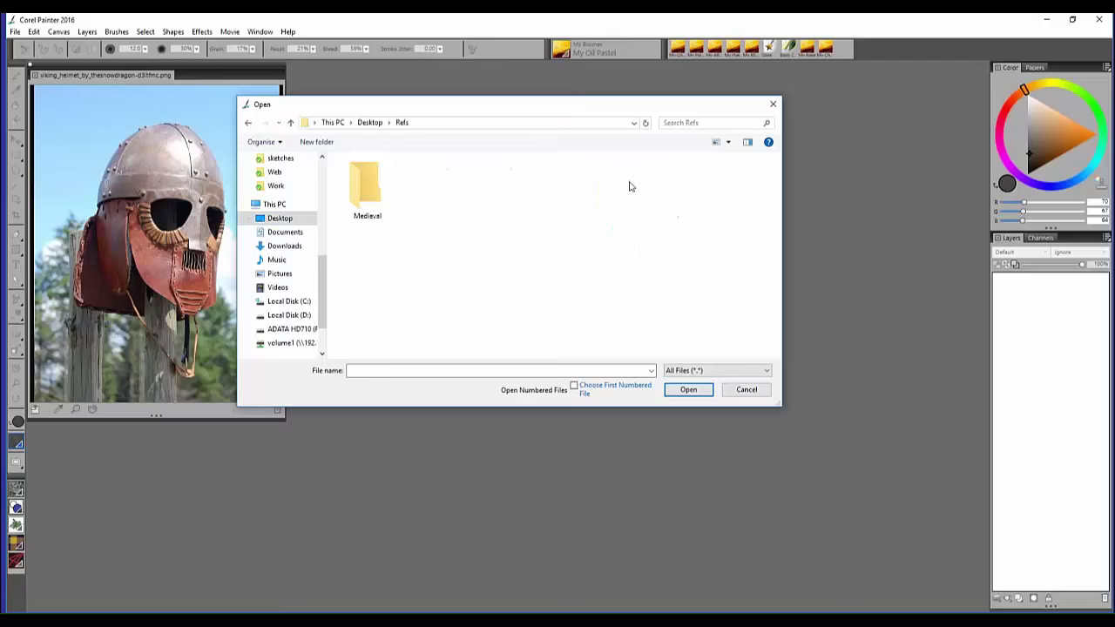
double_click(390, 188)
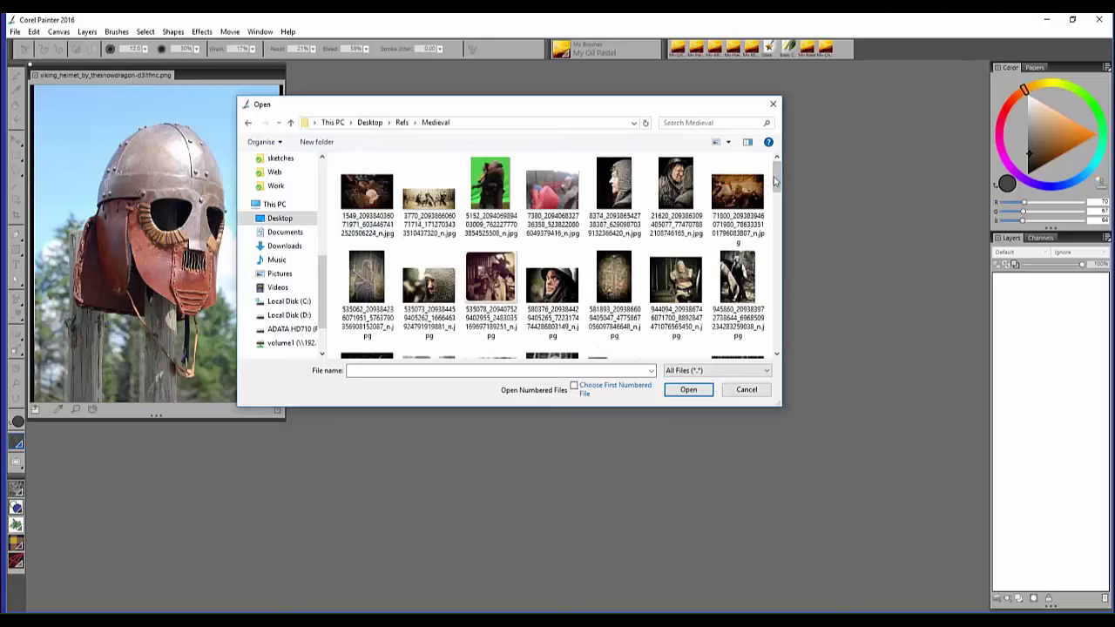
mouse_move(776, 175)
mouse_down()
mouse_move(777, 205)
mouse_move(777, 174)
mouse_up()
drag(775, 185, 780, 223)
click(490, 213)
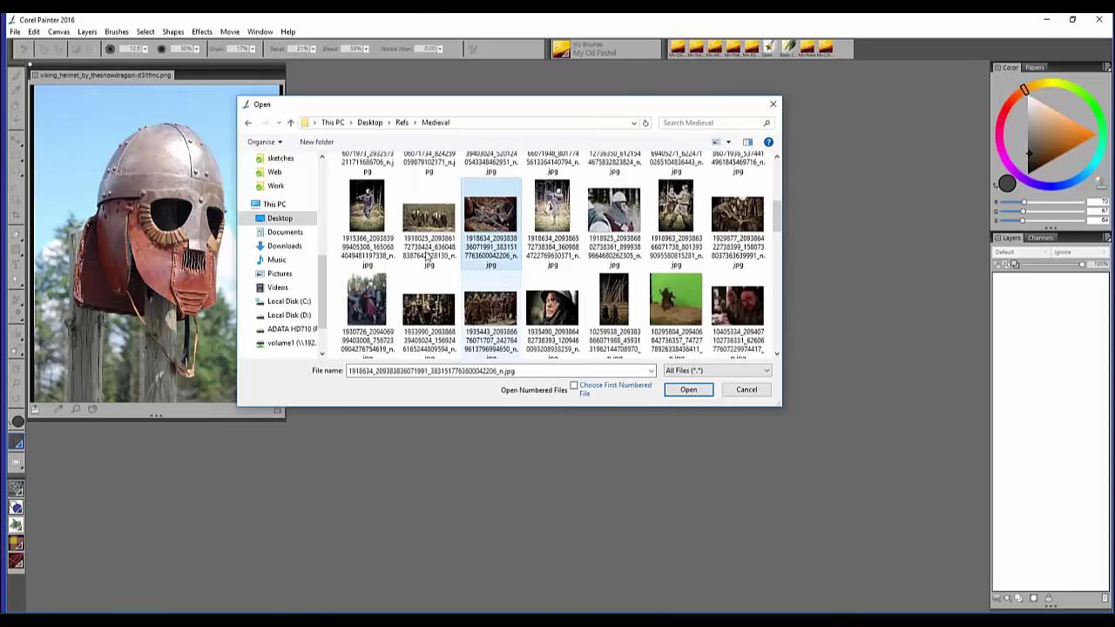
click(367, 209)
click(687, 391)
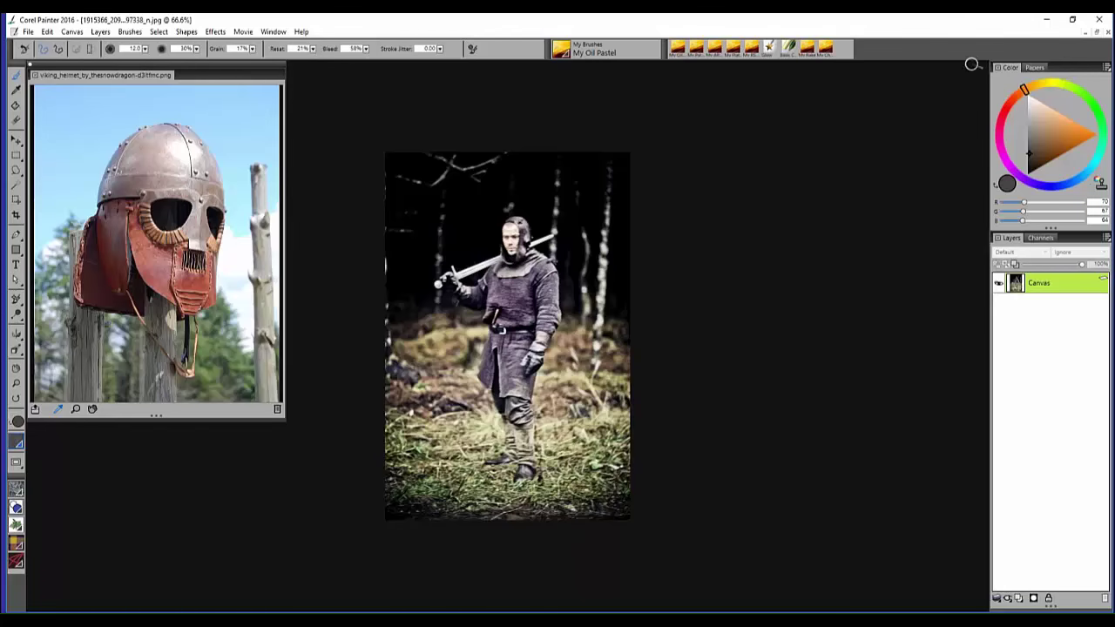
click(1107, 31)
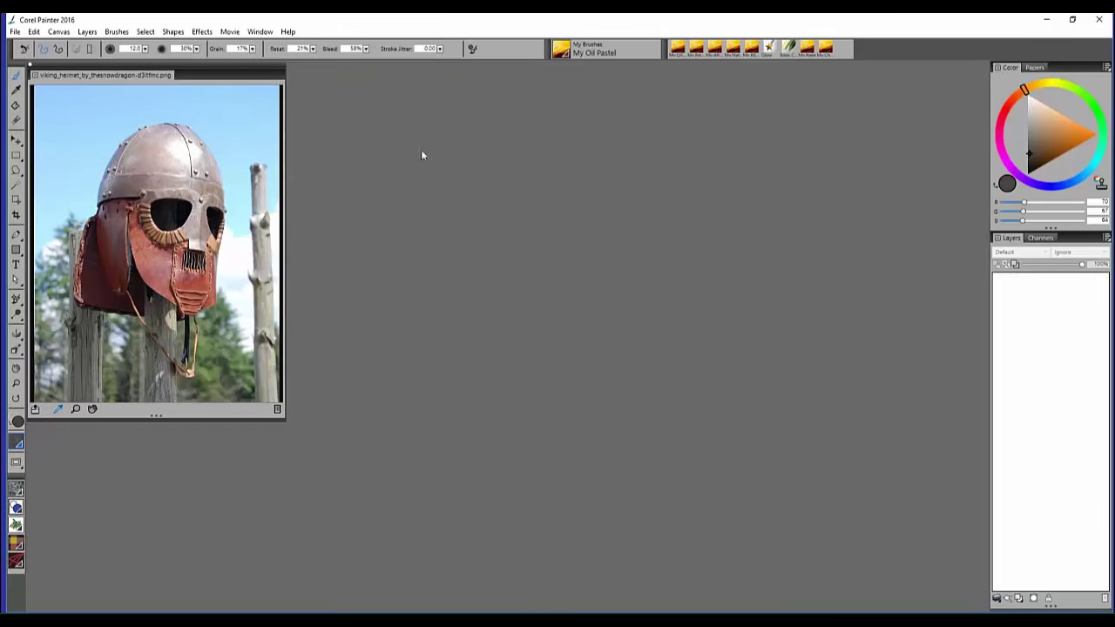
- Review the reference pictures available in the WebRef folder for the reference panel, and dismiss the file chooser
click(36, 410)
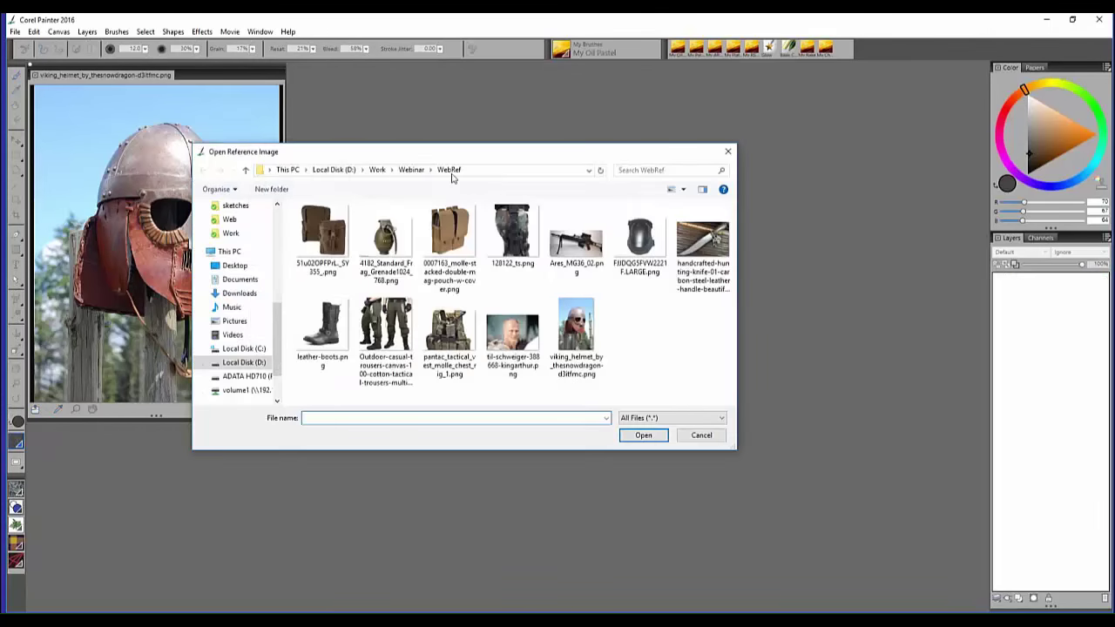
drag(495, 149, 529, 100)
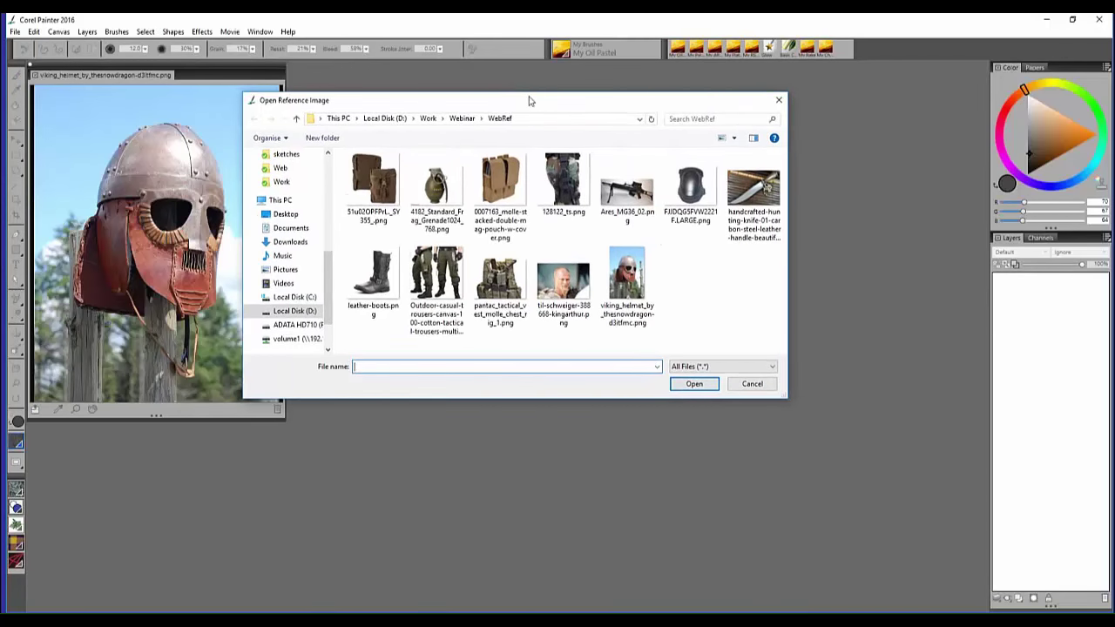
drag(667, 104, 690, 104)
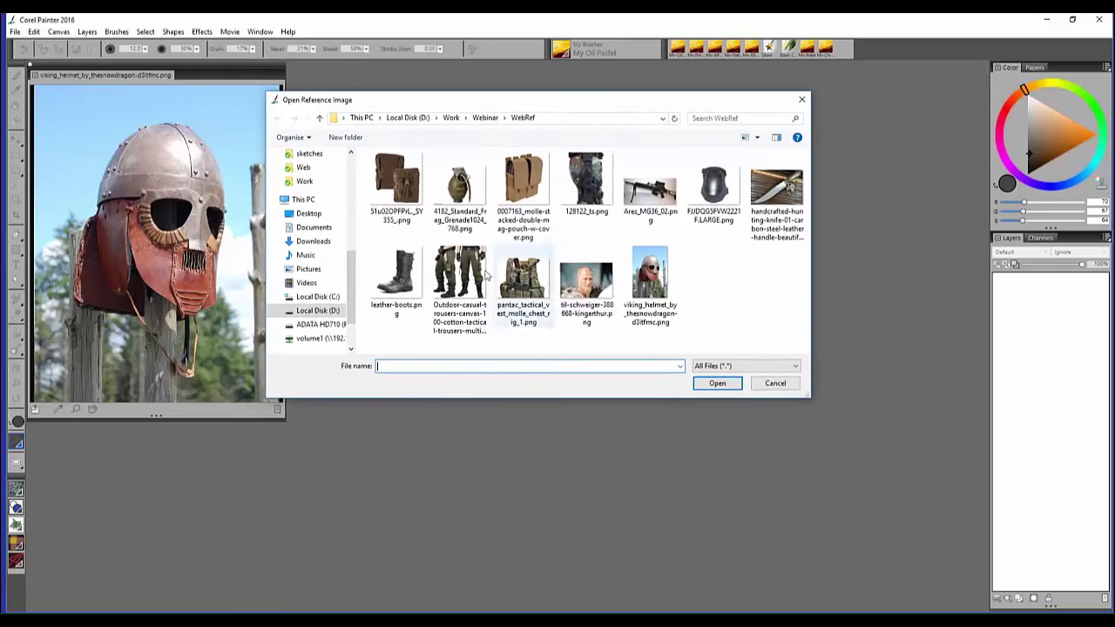
click(799, 104)
- Open Ex03Face.rif from the Work\Webinar folder on the D: drive
click(16, 32)
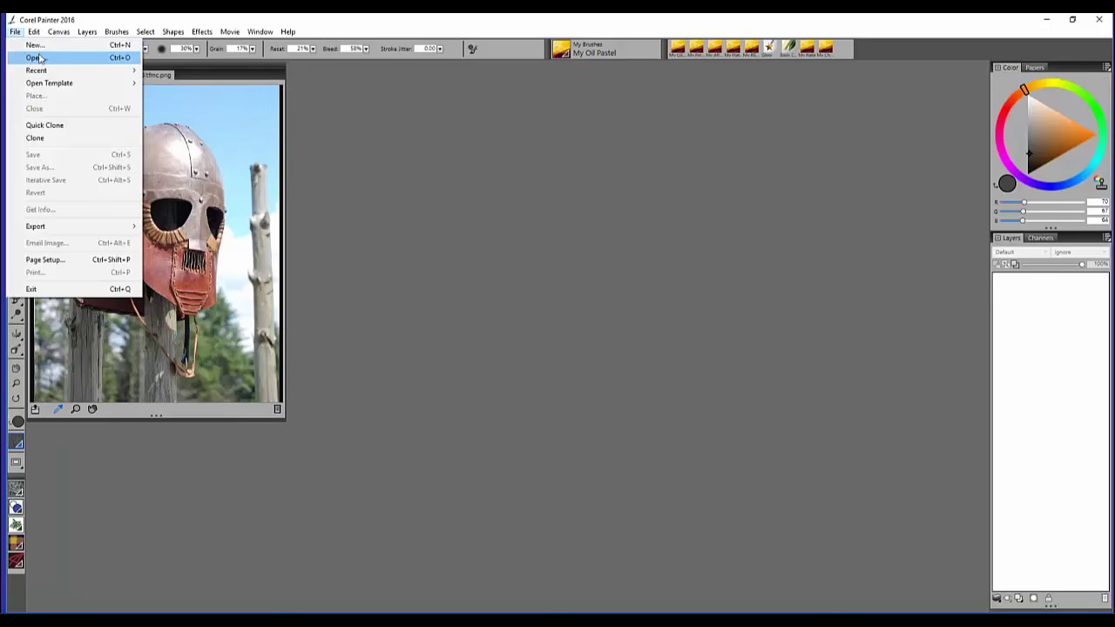
key(Return)
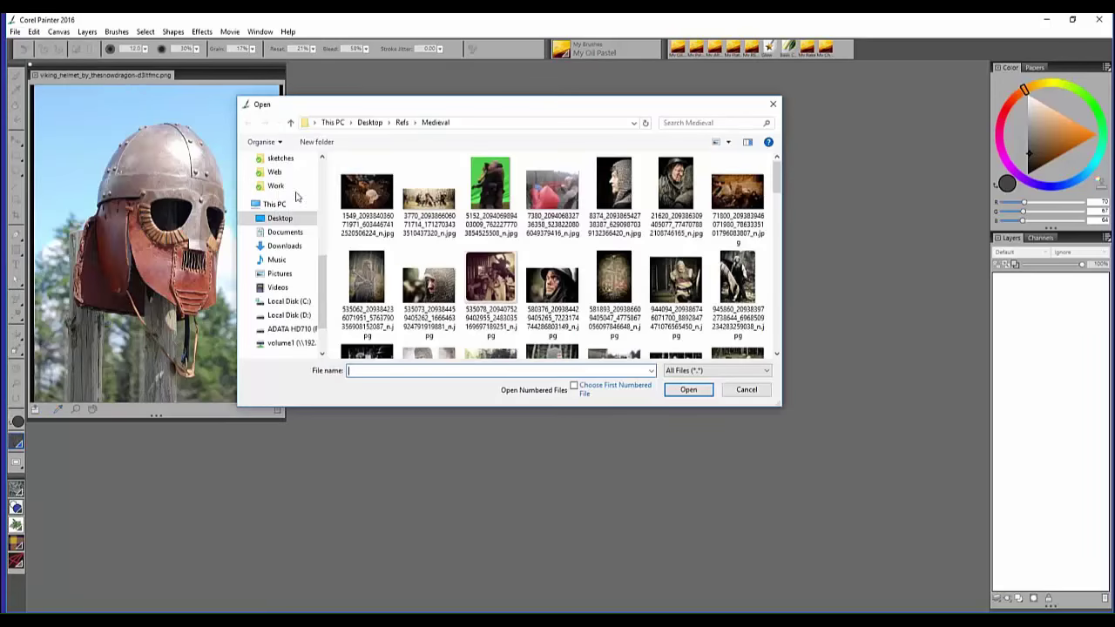
scroll(318, 203, up, 3)
scroll(287, 201, down, 5)
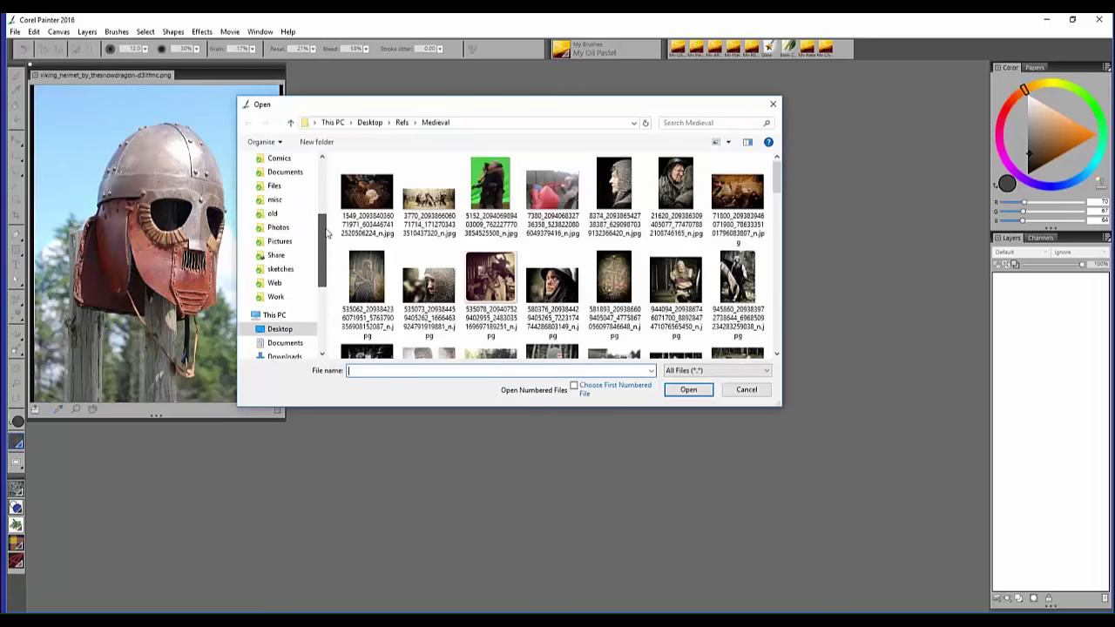
click(277, 186)
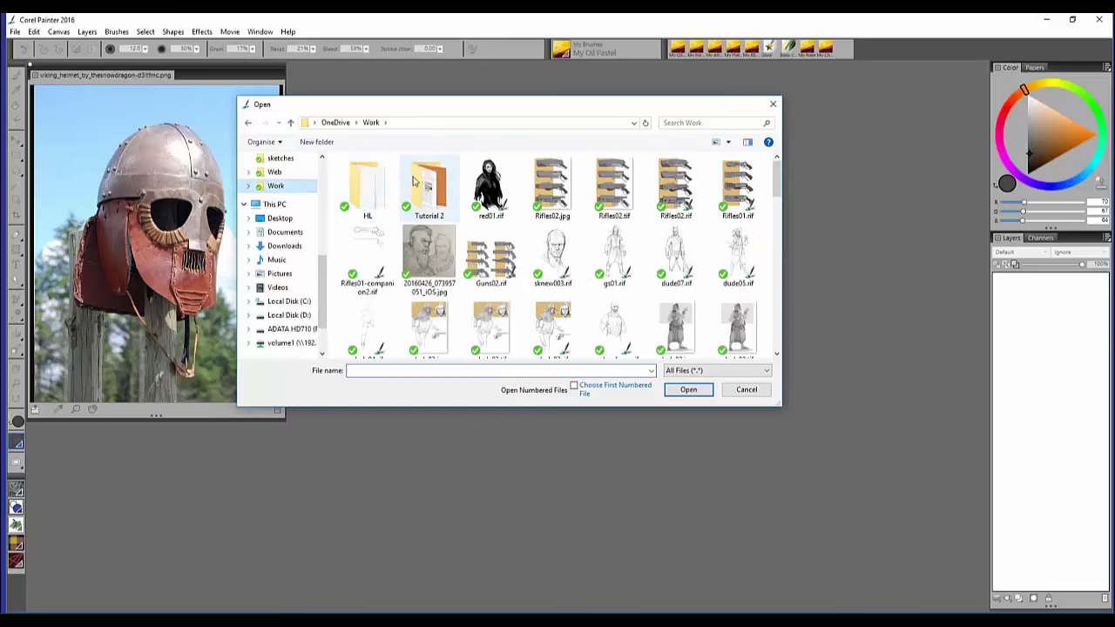
scroll(323, 272, down, 1)
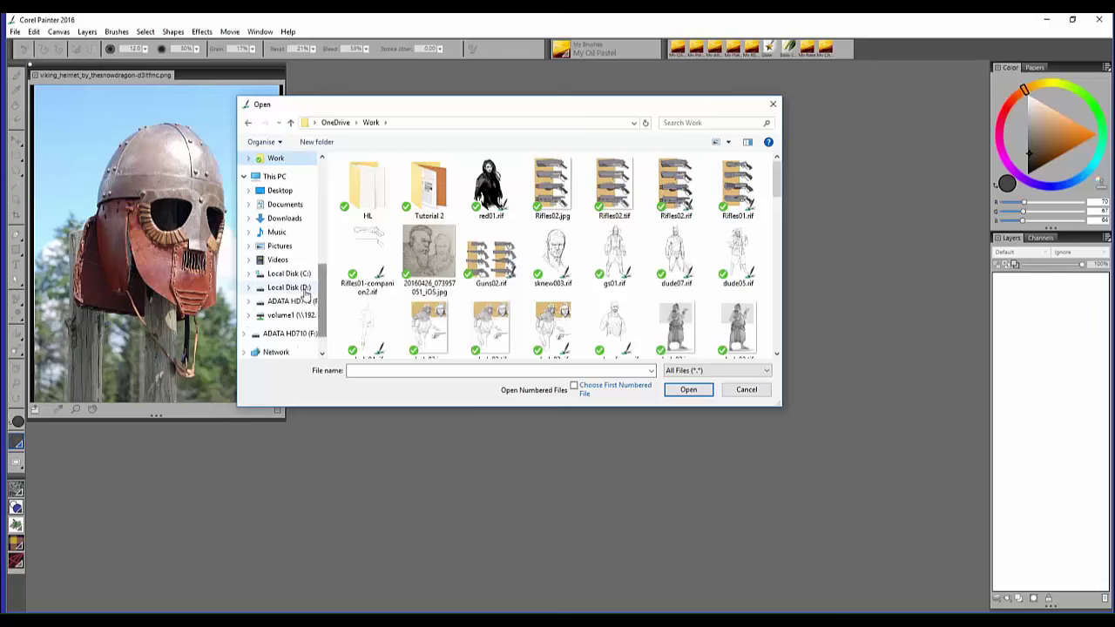
click(289, 287)
double_click(359, 308)
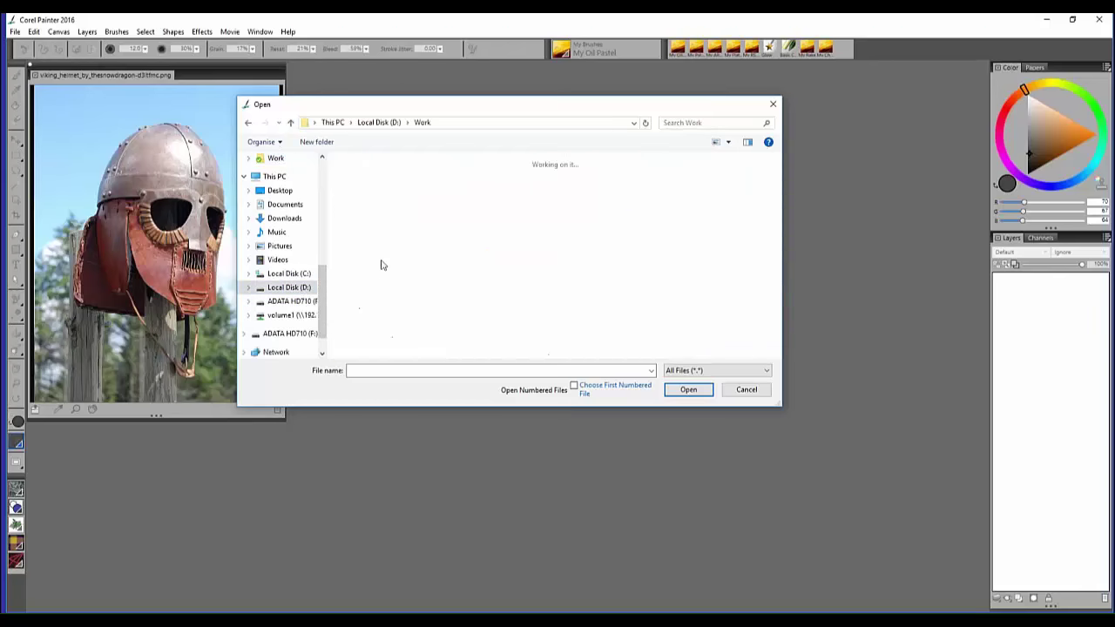
double_click(377, 181)
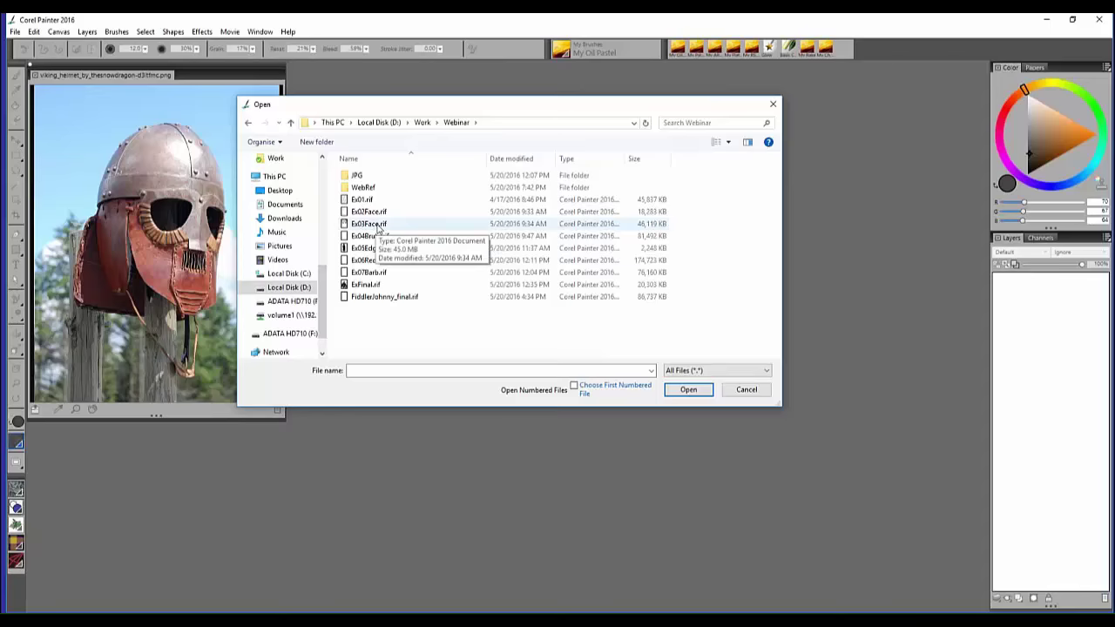
click(378, 226)
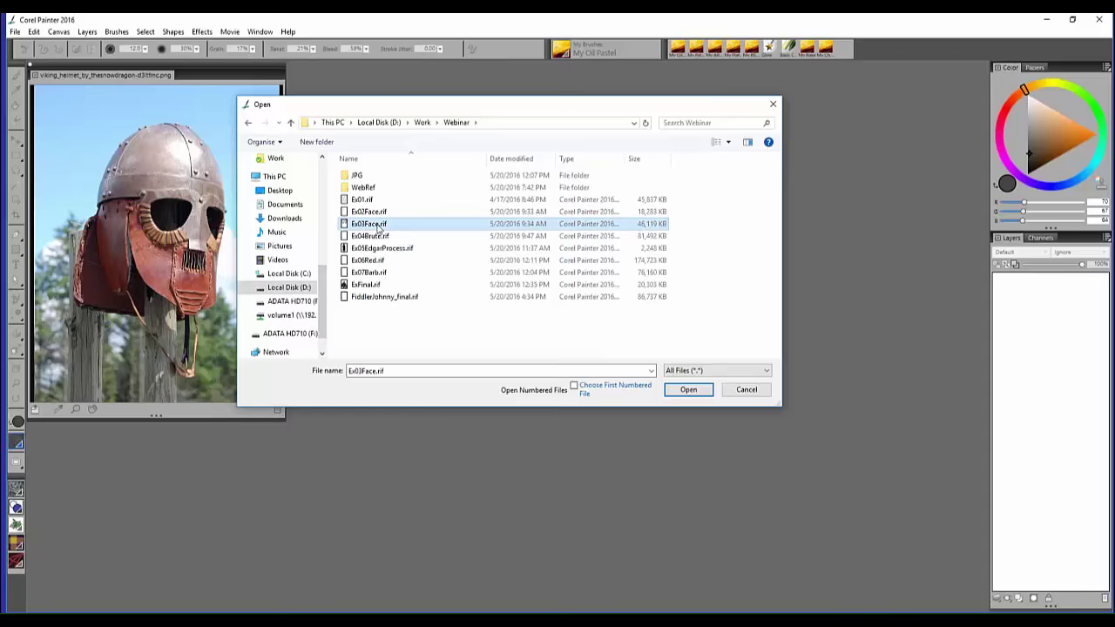
double_click(378, 225)
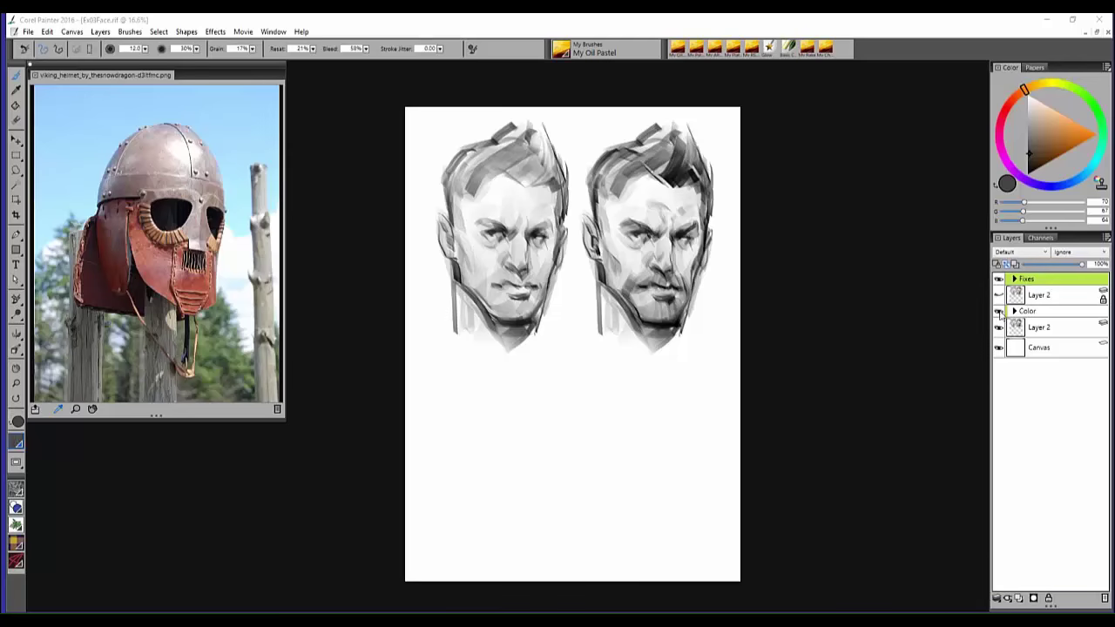
- Hide the Fixes and Color layer groups, keeping the lower Layer 2 with the grey faces visible
click(999, 279)
click(999, 311)
click(998, 328)
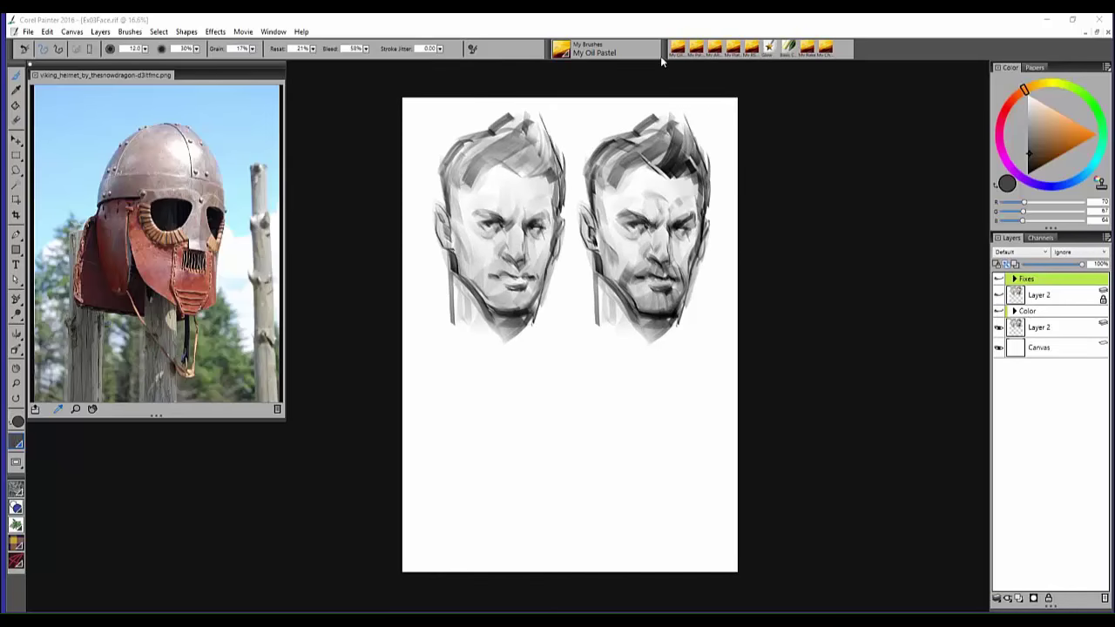
- Choose the My Palette Knife 2 brush at size 80.4 and make the lower Layer 2 active for painting
click(697, 50)
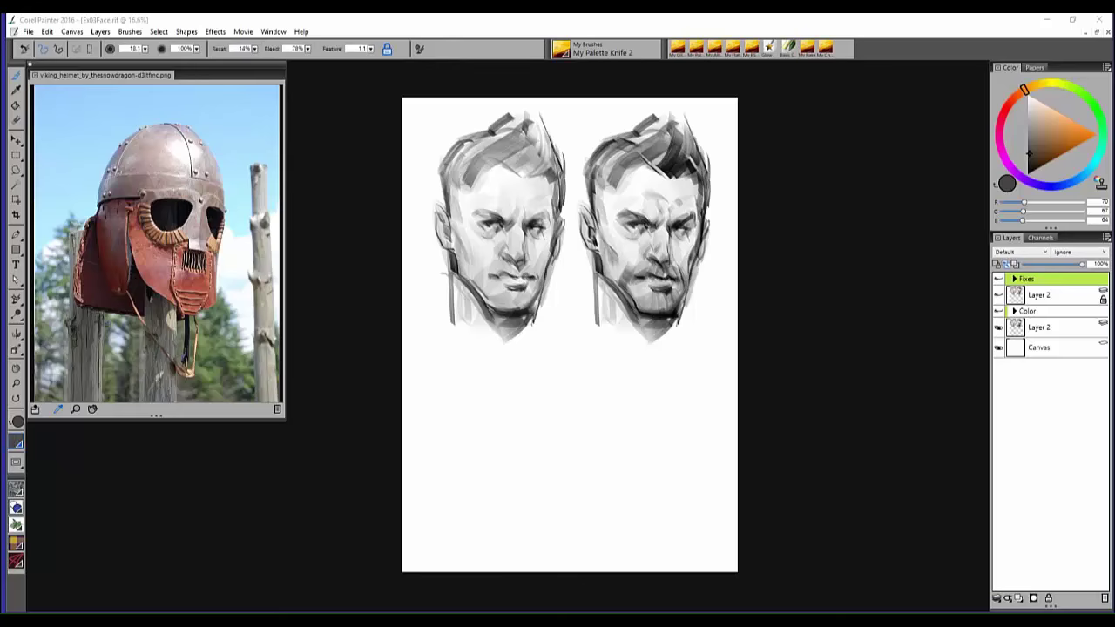
drag(437, 273, 386, 326)
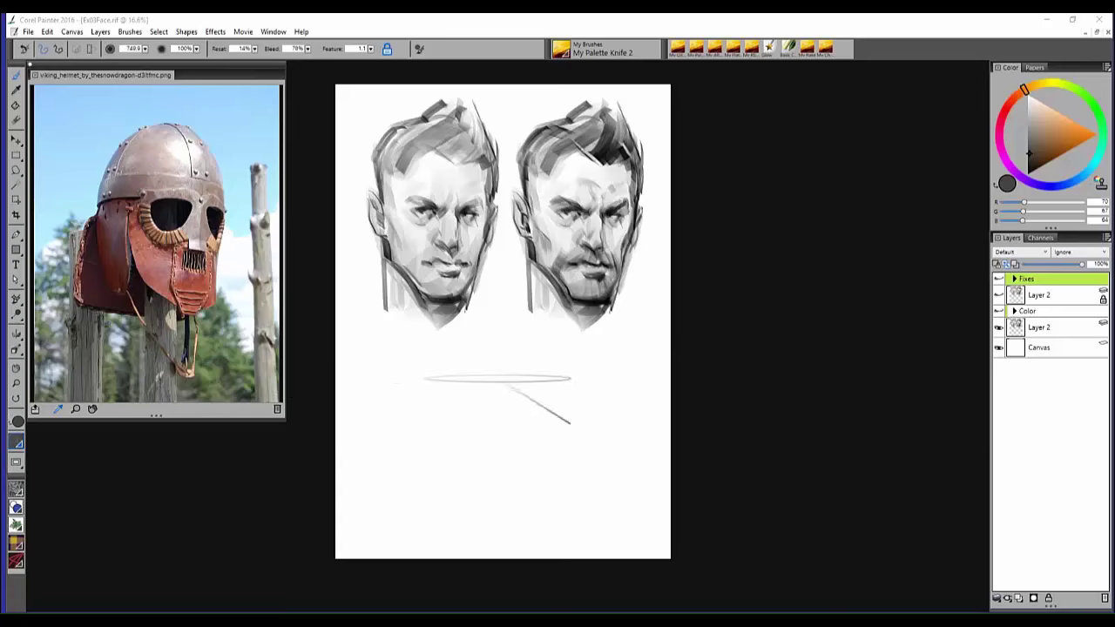
click(488, 324)
click(667, 361)
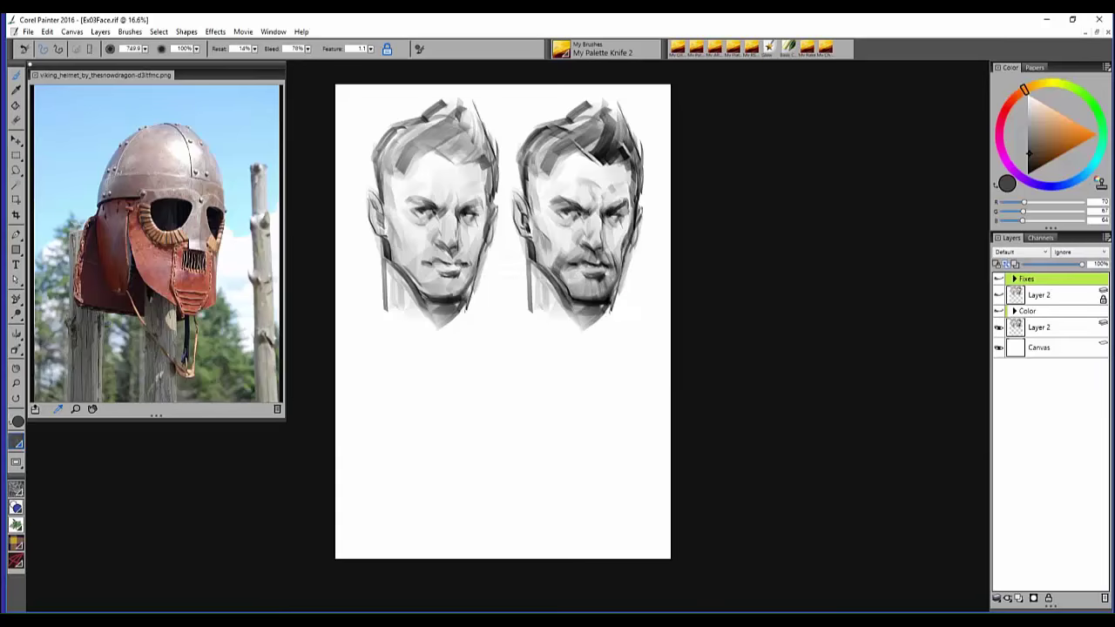
click(1068, 328)
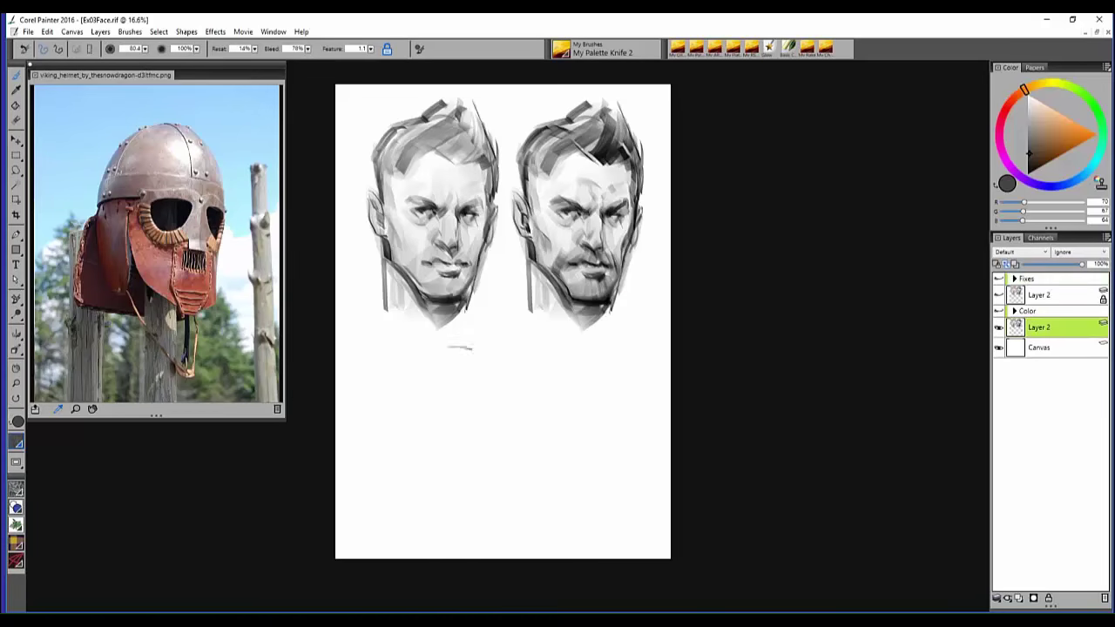
- Paint two vertical test strokes below the first face, setting the brush's Feature to 6.9 for the second
drag(374, 353, 375, 512)
drag(374, 328, 376, 540)
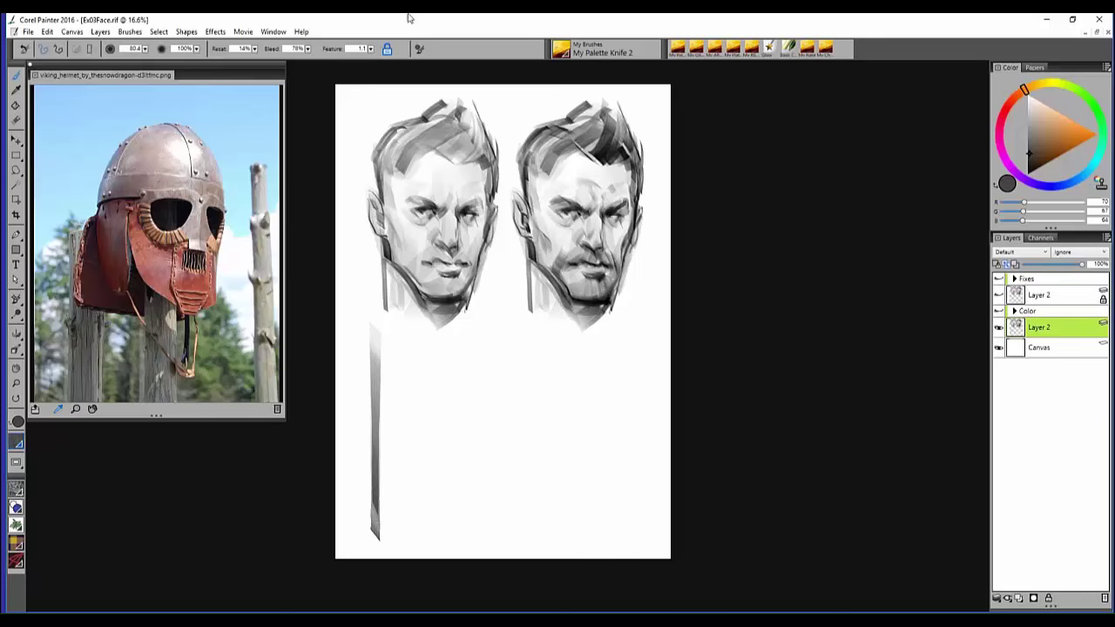
drag(370, 49, 345, 58)
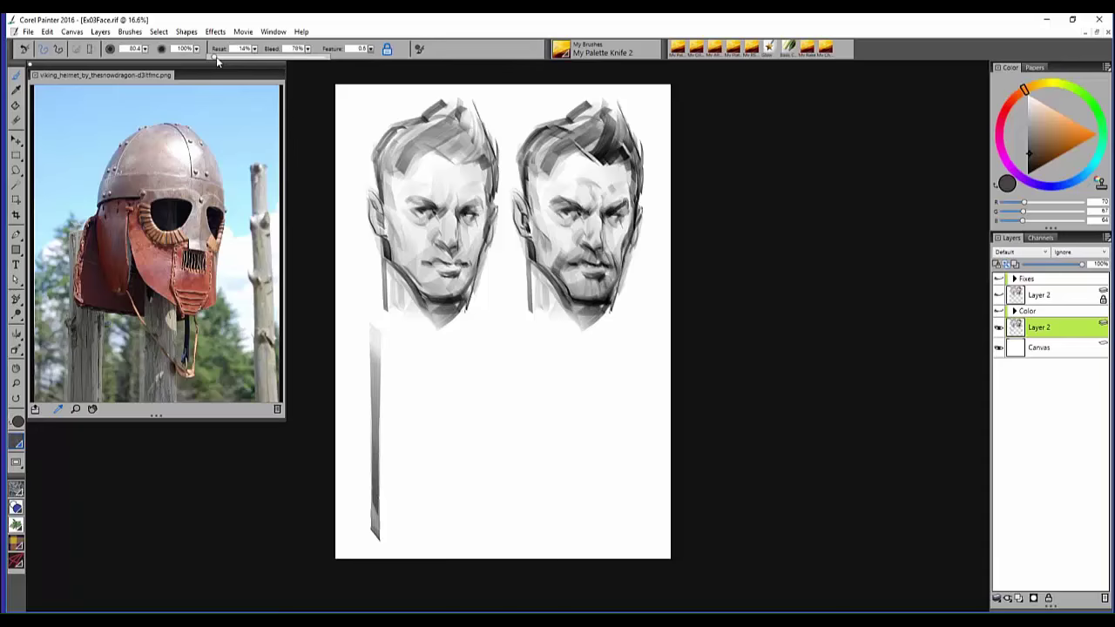
drag(403, 336, 405, 547)
drag(404, 471, 406, 549)
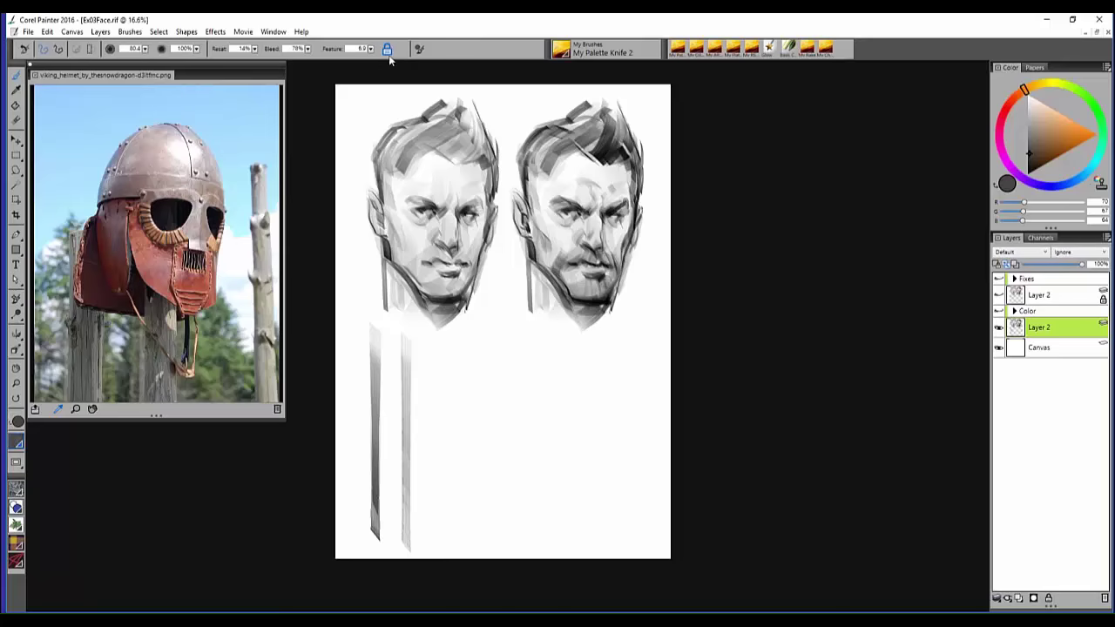
- Set the brush's Feature back to 1.1 and undo the vertical test strokes
drag(371, 48, 361, 67)
key(ctrl+z)
drag(592, 380, 570, 366)
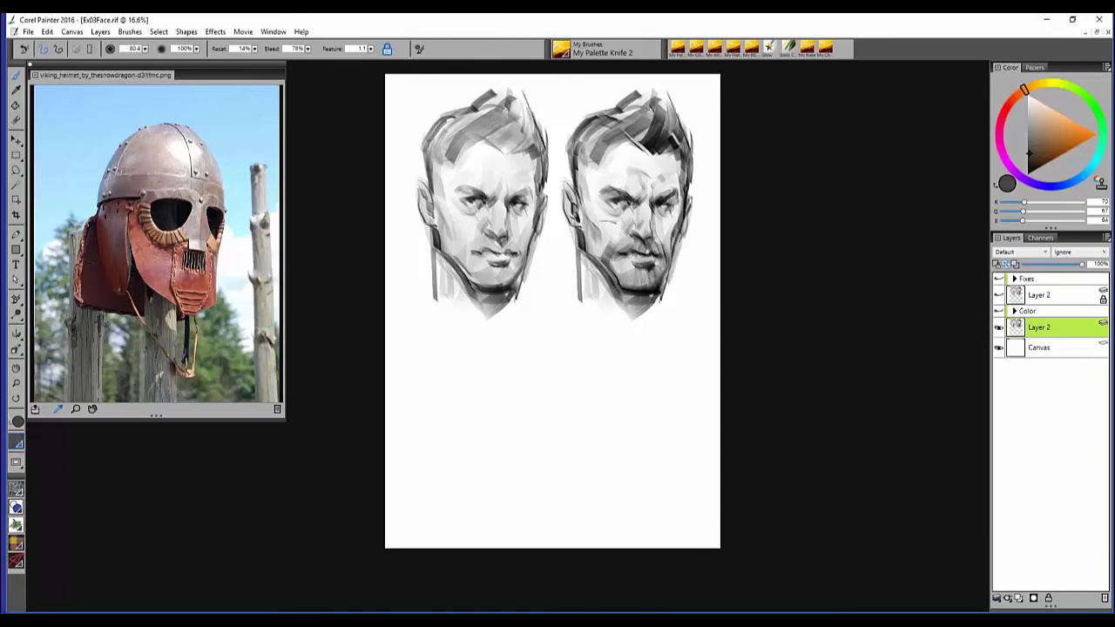
- Try a short stroke on the second face's cheek and undo it
drag(611, 223, 625, 223)
key(ctrl+z)
drag(694, 226, 688, 221)
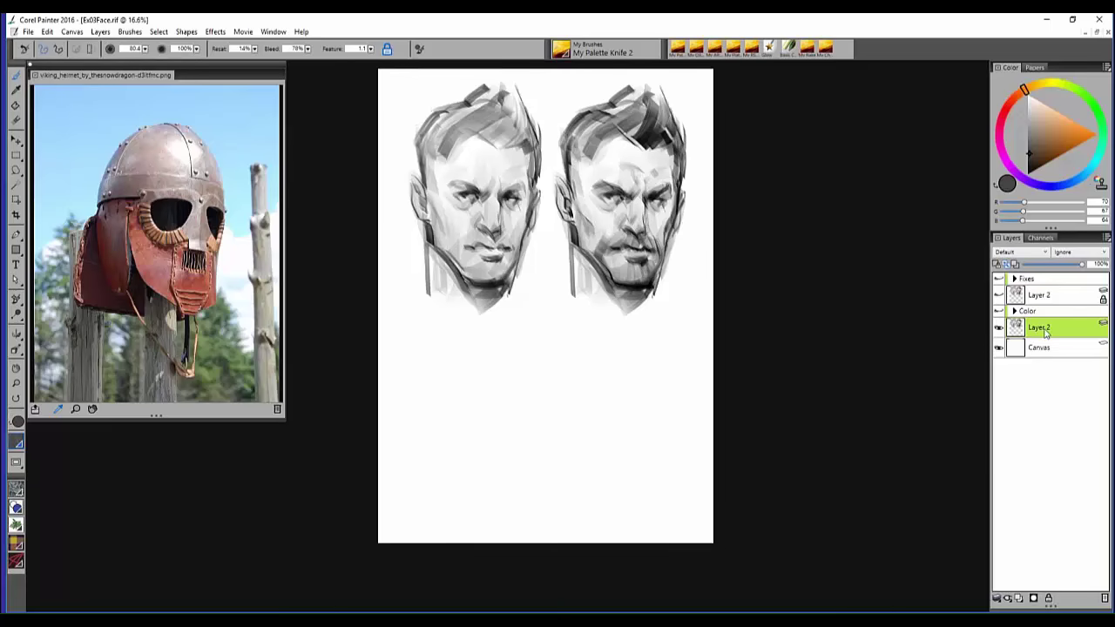
- Duplicate the active Layer 2 and move the copied faces down to form a second row beneath the originals
right_click(1045, 331)
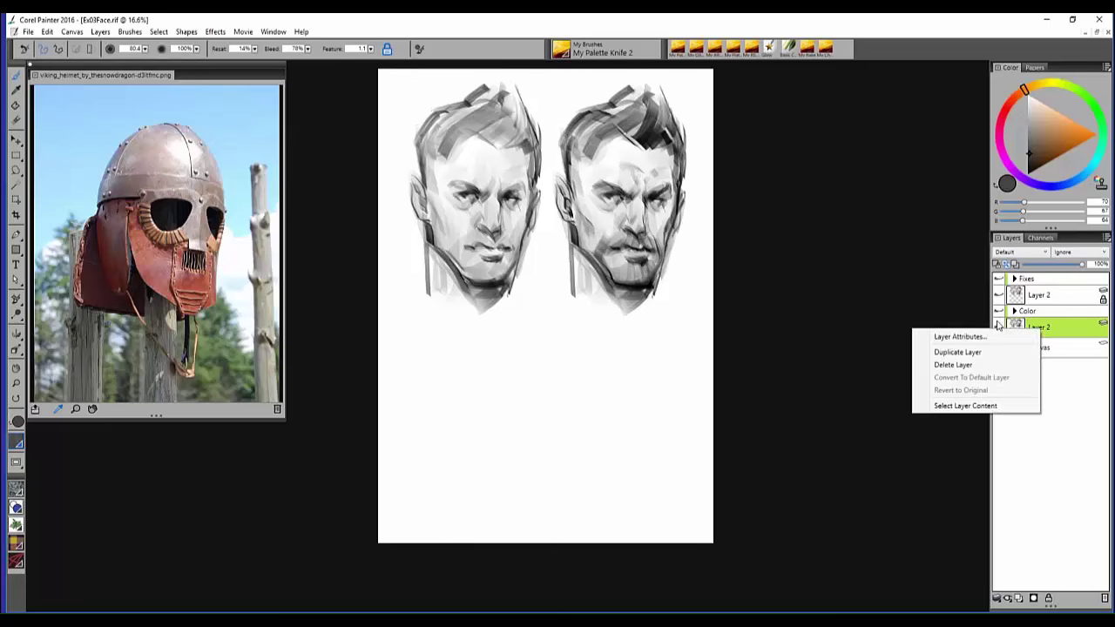
click(958, 352)
drag(627, 189, 619, 425)
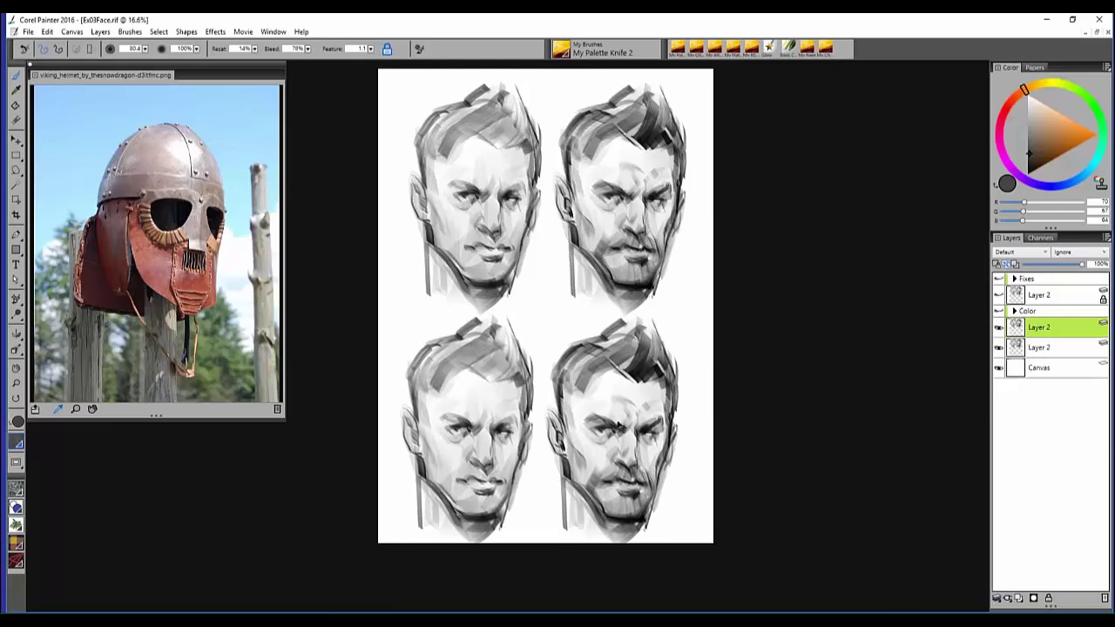
mouse_move(685, 247)
mouse_down()
mouse_move(703, 219)
mouse_move(689, 244)
mouse_up()
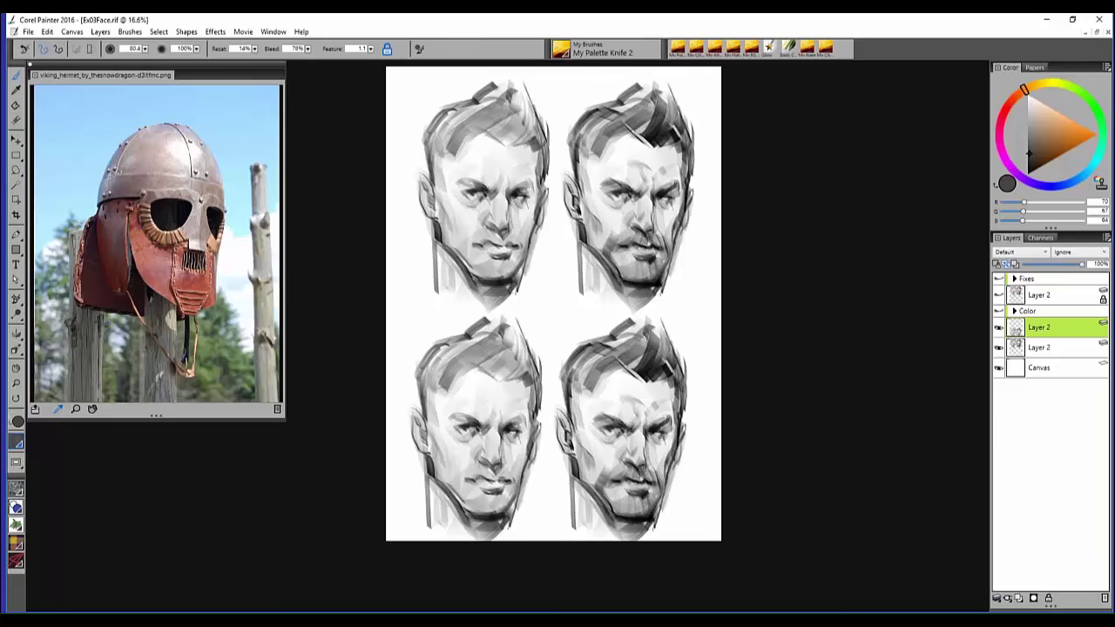
- Switch to black and darken the eyebrows and eyes of the duplicated clean-shaven face in the second row
alt+click(480, 417)
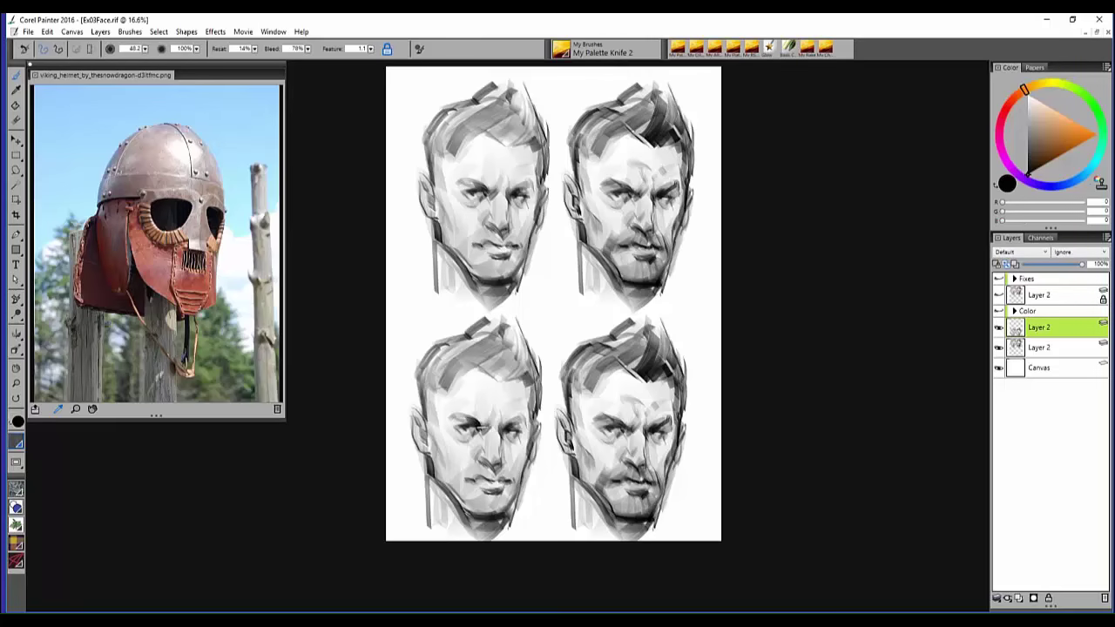
mouse_move(472, 422)
mouse_down()
mouse_move(511, 434)
mouse_move(526, 423)
mouse_up()
key(bracketleft)
- Block in a moustache and chin beard on the duplicated clean-shaven face, undoing the stray stroke and enlarging the brush for the chin
drag(451, 497, 483, 467)
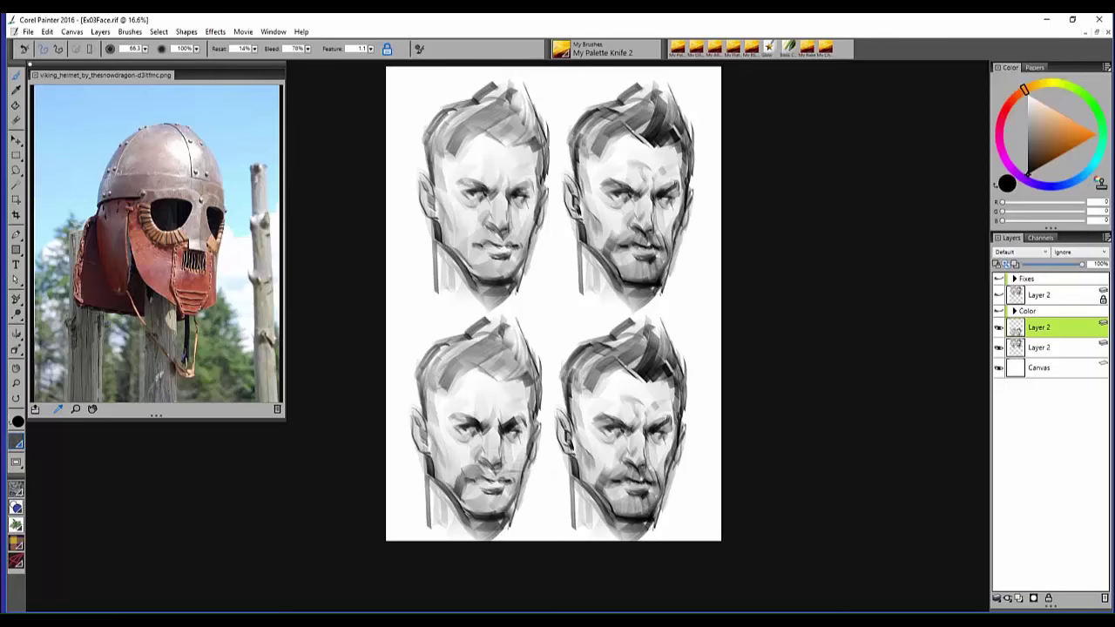
mouse_move(494, 467)
mouse_down()
mouse_move(519, 502)
mouse_move(513, 514)
mouse_up()
key(ctrl+z)
key(])
key(])
drag(471, 515, 516, 497)
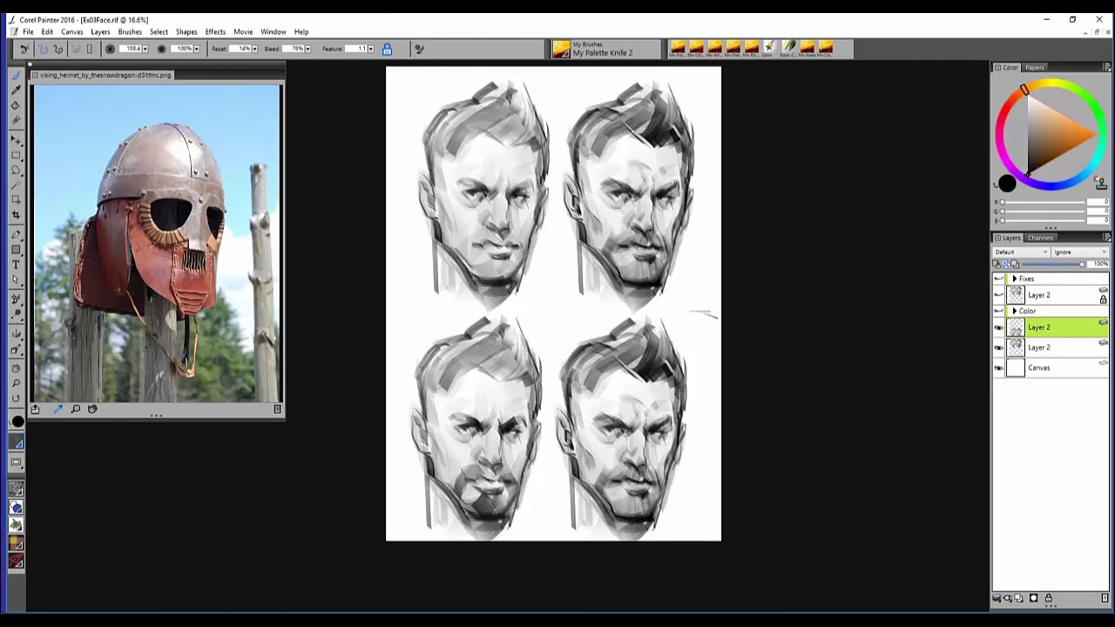
- Paint wide and twisting black test strokes beside the faces near the page's right edge and undo them
mouse_move(697, 286)
mouse_down()
mouse_move(698, 328)
mouse_move(697, 272)
mouse_move(697, 336)
mouse_move(704, 279)
mouse_up()
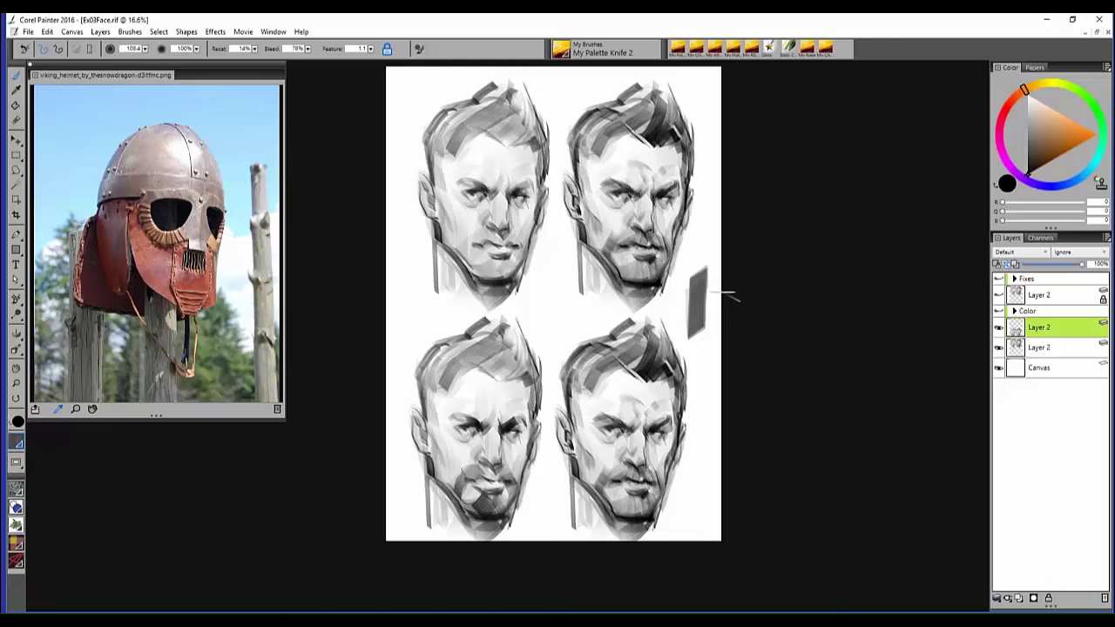
mouse_move(697, 271)
mouse_down()
mouse_move(679, 336)
mouse_move(702, 327)
mouse_move(701, 365)
mouse_move(684, 379)
mouse_move(706, 497)
mouse_up()
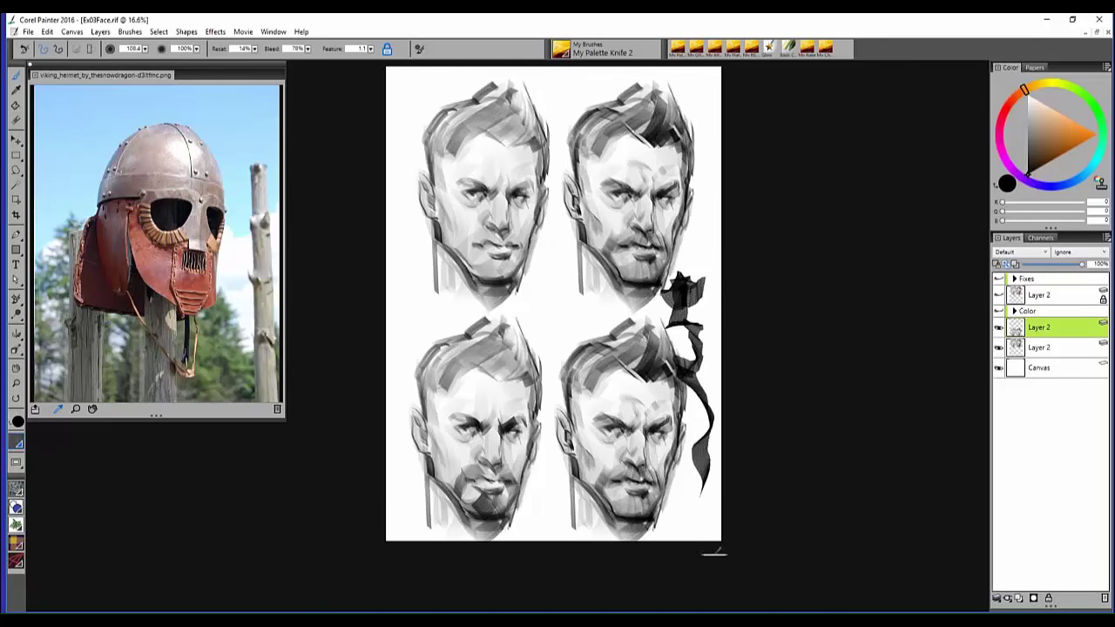
key(ctrl+z)
- Sample dark greys from the new beard and shade the chin, cheek edge and temple of the second row's first face
alt+click(484, 500)
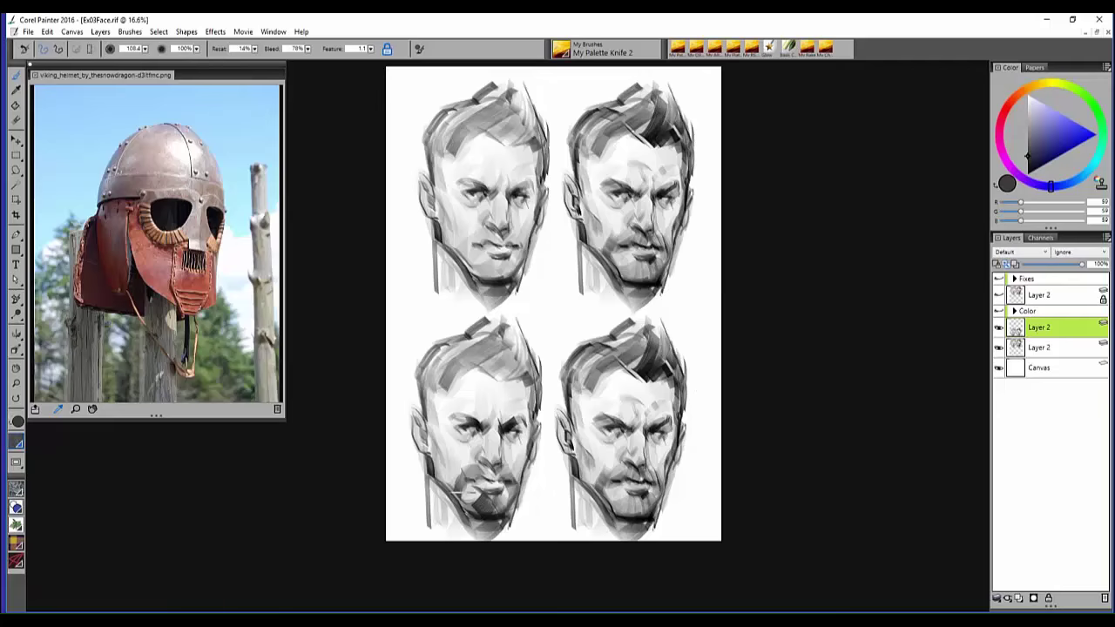
mouse_move(485, 500)
mouse_down()
mouse_move(518, 495)
mouse_move(501, 509)
mouse_up()
key(bracketleft)
key(bracketleft)
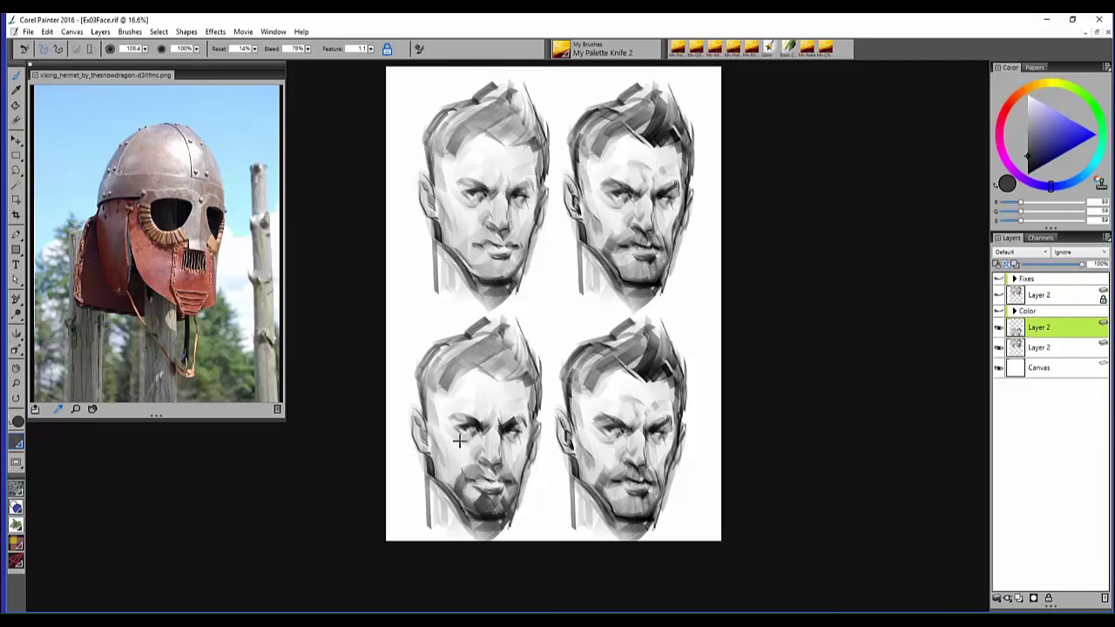
alt+click(490, 500)
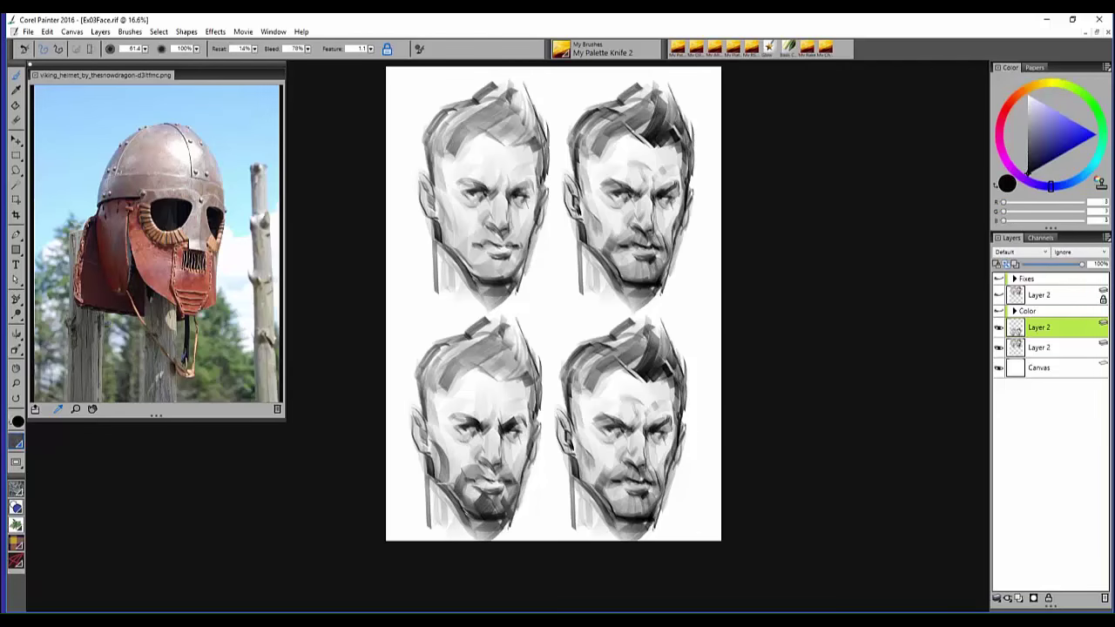
mouse_move(441, 451)
mouse_down()
mouse_move(451, 483)
mouse_move(425, 458)
mouse_up()
mouse_move(436, 402)
mouse_down()
mouse_move(421, 423)
mouse_move(427, 442)
mouse_move(425, 381)
mouse_up()
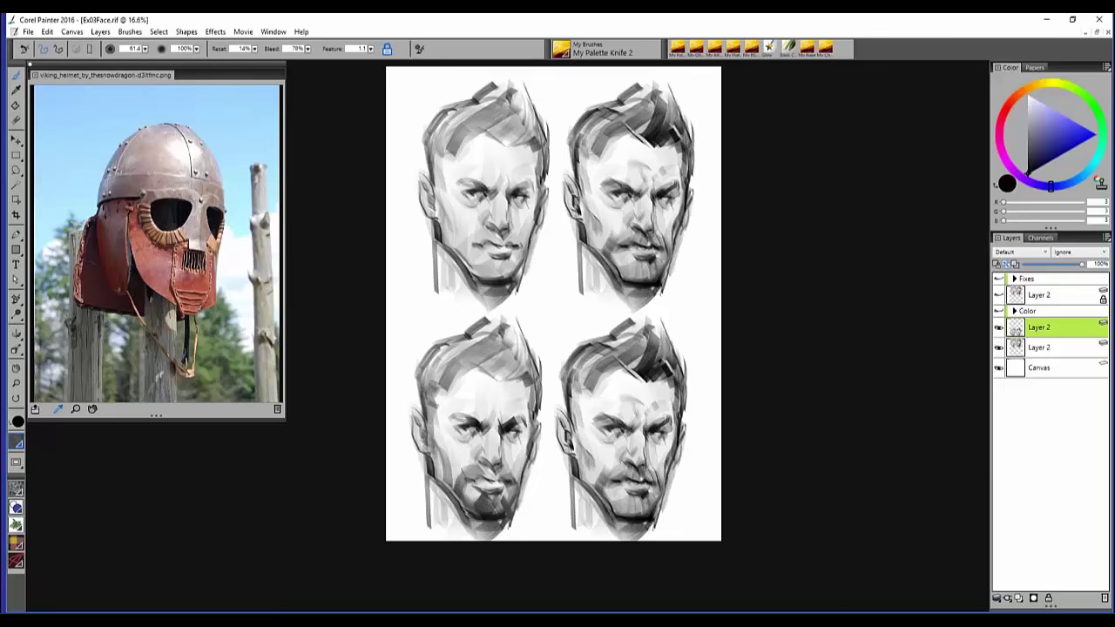
- Sample dark grey from the neighbouring face's hair, darken the first face's front hair and shade under its nose with a smaller brush
alt+click(646, 363)
mouse_move(516, 351)
mouse_down()
mouse_move(493, 383)
mouse_move(514, 371)
mouse_up()
key(bracketleft)
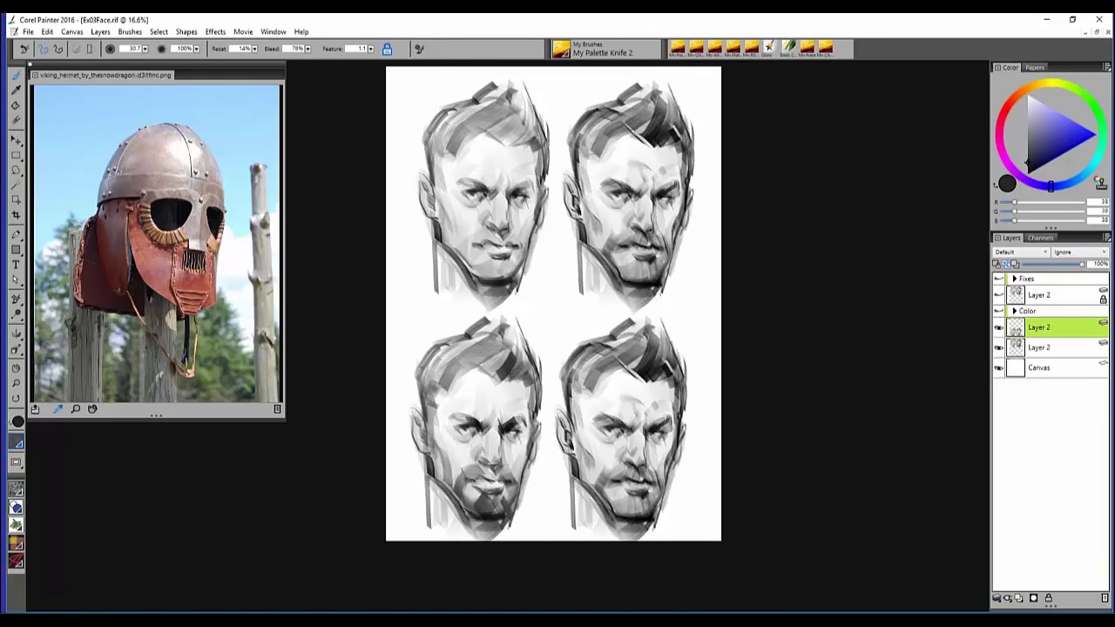
drag(493, 462, 488, 471)
- Sample near-black and darken the side and top hair of the second row's first face, using brush size 140.6 for the top
alt+click(473, 417)
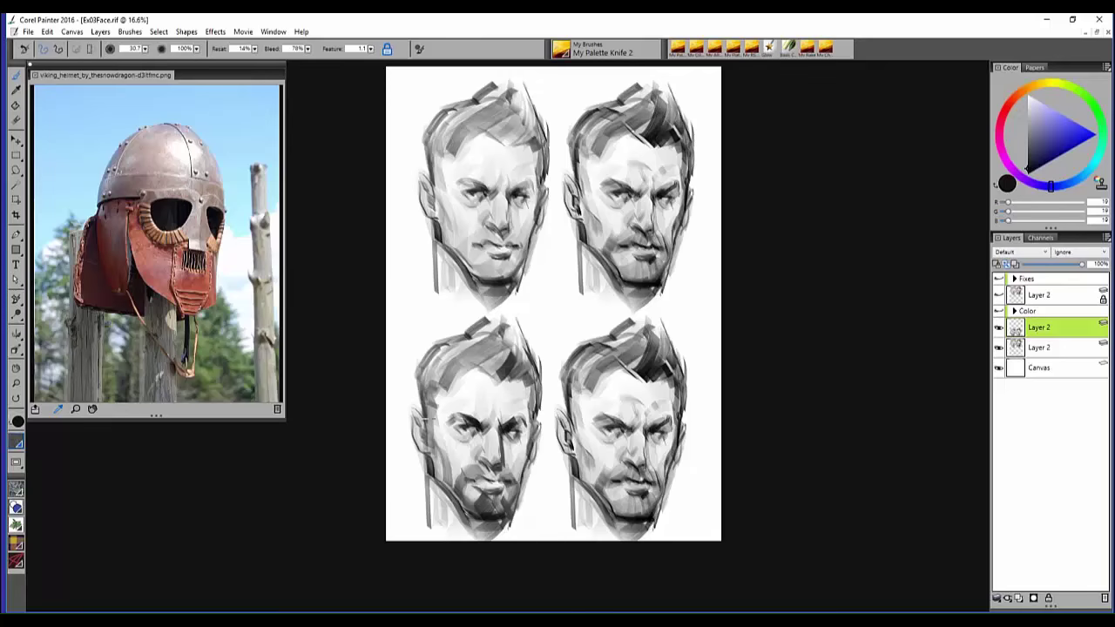
drag(426, 399, 422, 431)
mouse_move(416, 389)
mouse_down()
mouse_move(432, 346)
mouse_move(489, 324)
mouse_move(419, 394)
mouse_up()
key(bracketright)
key(bracketright)
key(bracketright)
key(bracketright)
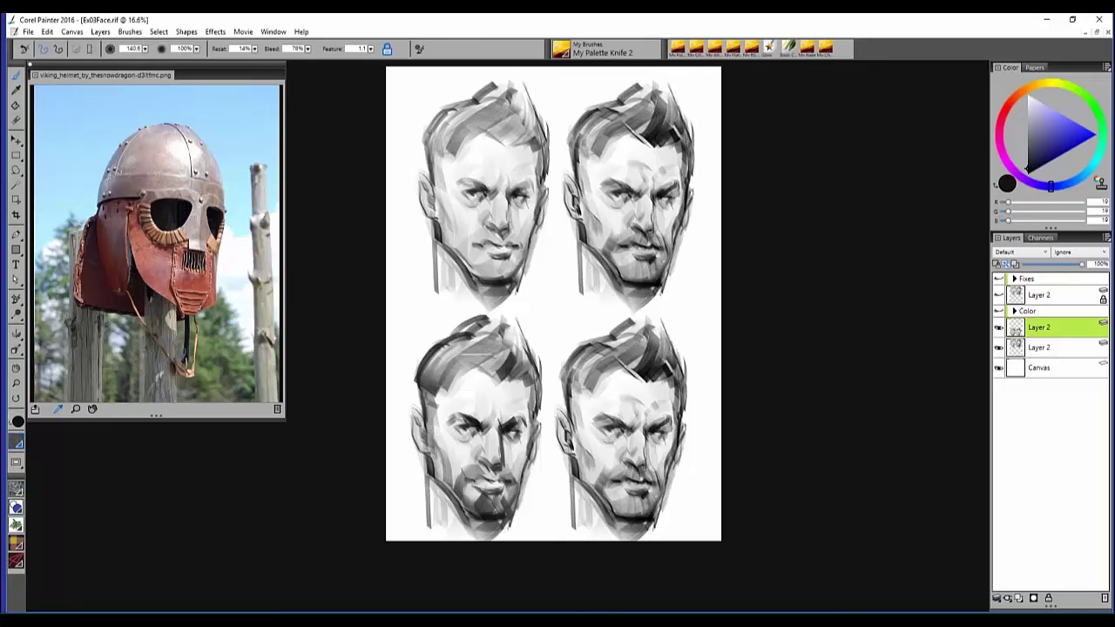
mouse_move(464, 356)
mouse_down()
mouse_move(495, 356)
mouse_move(479, 371)
mouse_move(511, 381)
mouse_move(535, 362)
mouse_up()
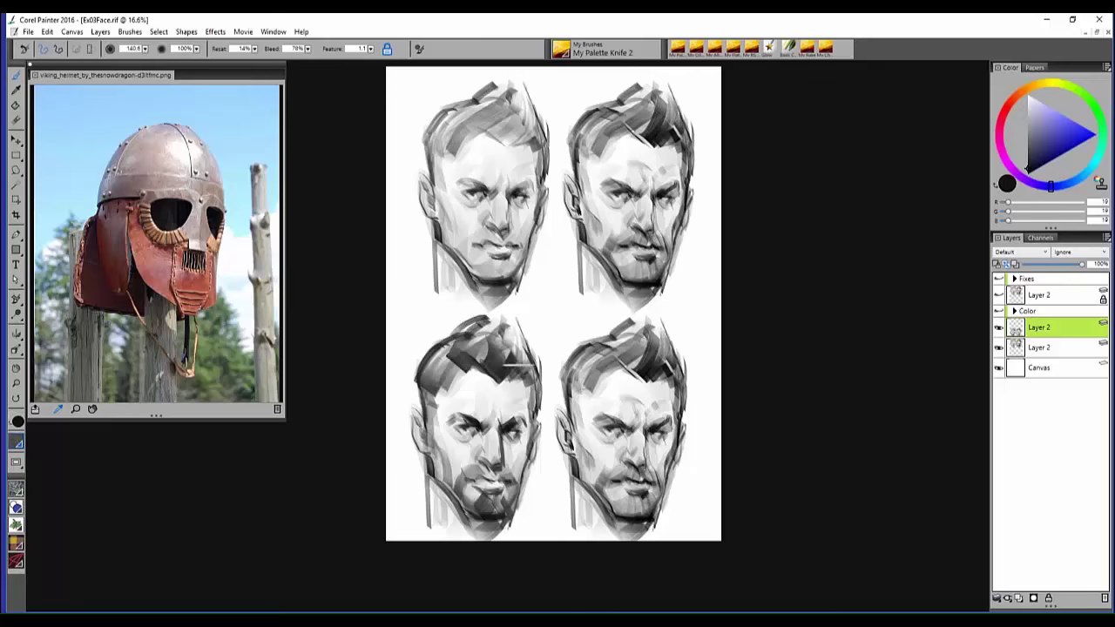
key(ctrl+z)
- Set the brush size to 100.3 and shade the beard's shadow side, the jawline and the neck of the same face
key(bracketleft)
key(bracketleft)
key(bracketleft)
mouse_move(499, 471)
mouse_down()
mouse_move(521, 507)
mouse_move(504, 514)
mouse_up()
mouse_move(539, 443)
mouse_down()
mouse_move(514, 482)
mouse_move(528, 453)
mouse_up()
drag(523, 506, 436, 523)
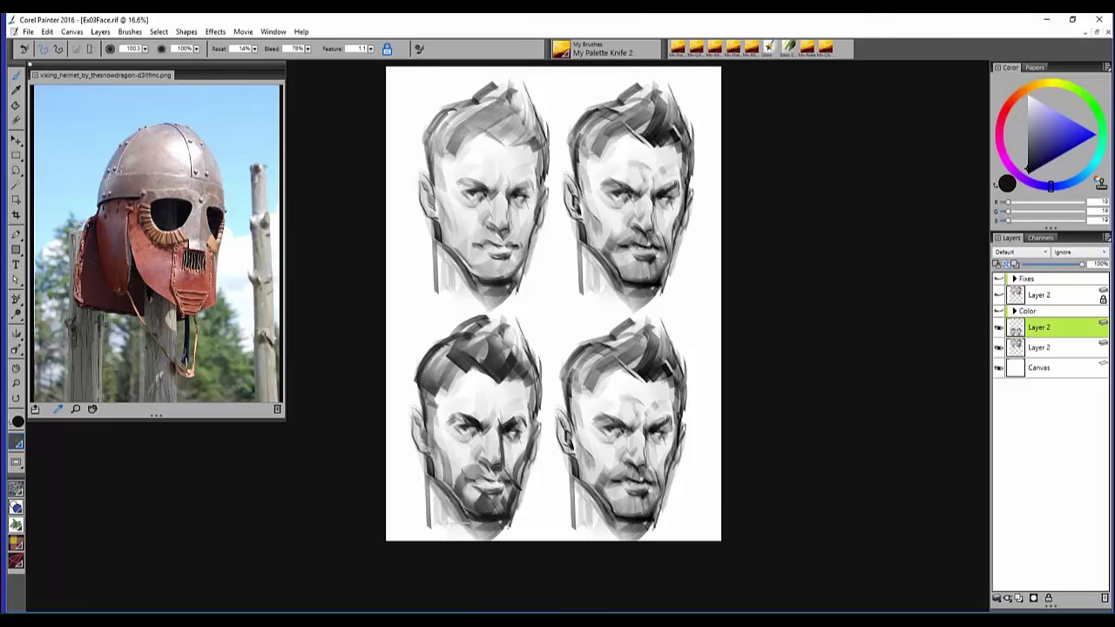
mouse_move(432, 477)
mouse_down()
mouse_move(462, 526)
mouse_move(476, 535)
mouse_move(487, 525)
mouse_move(479, 538)
mouse_up()
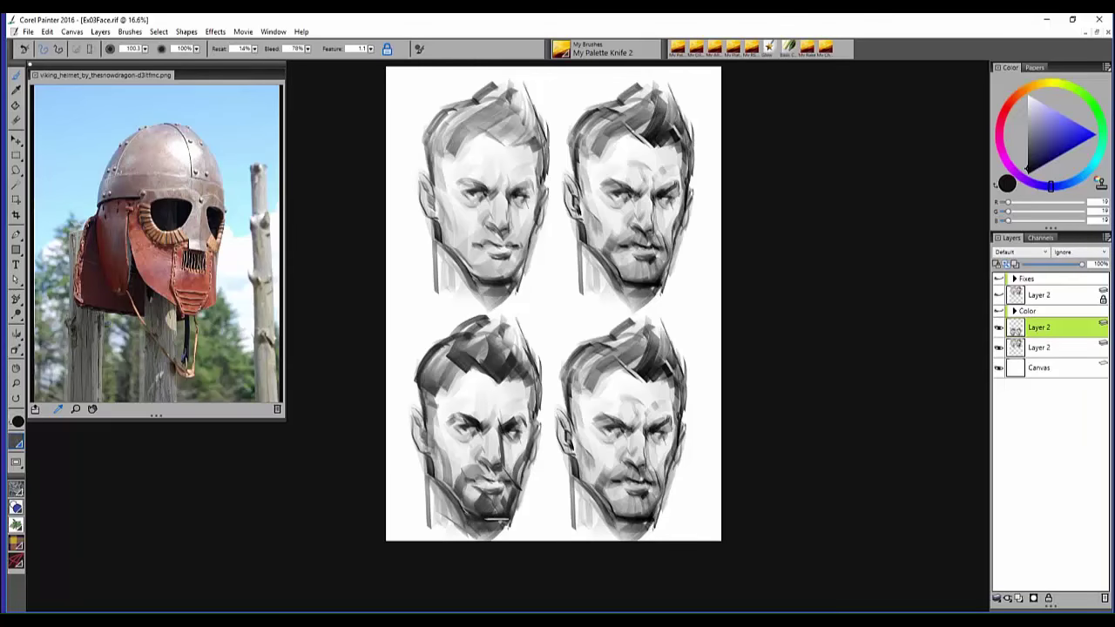
- Reduce the brush size to 30.7 and refine the lower beard edge along the chin
key(bracketleft)
key(bracketleft)
key(bracketleft)
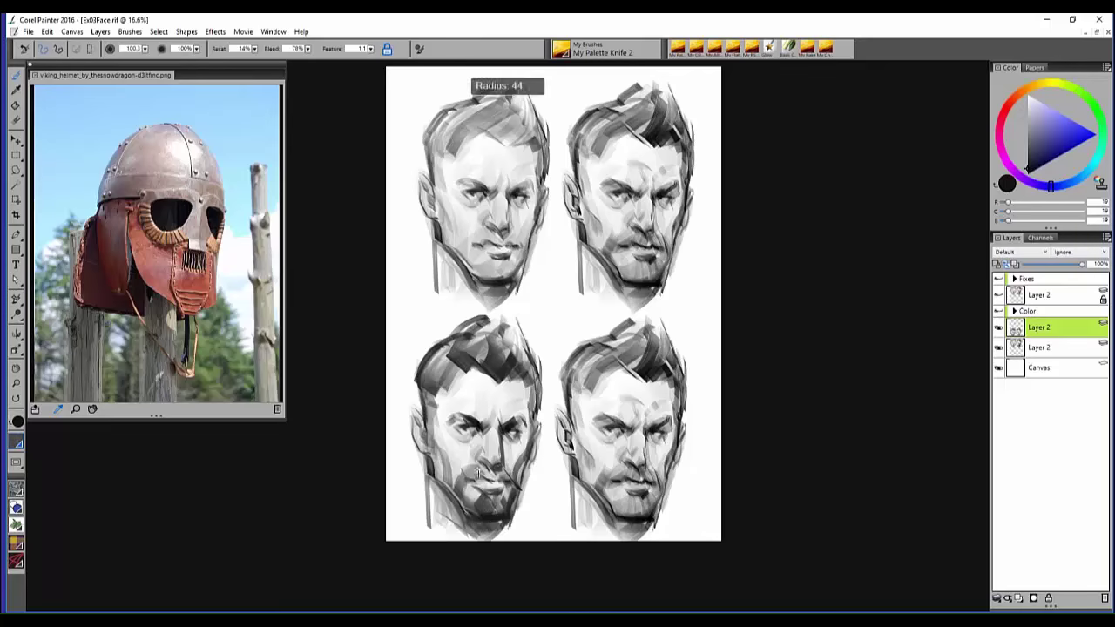
drag(462, 514, 475, 512)
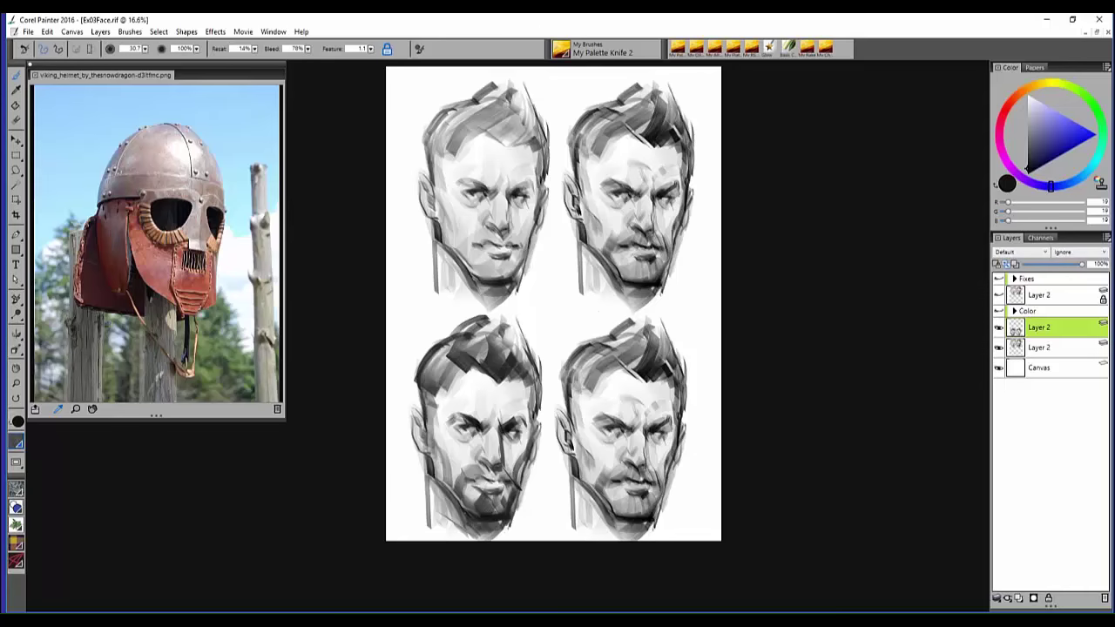
- Enlarge the brush to size 147.7 for broad shading on the forehead of the second row's first face
drag(543, 366, 511, 356)
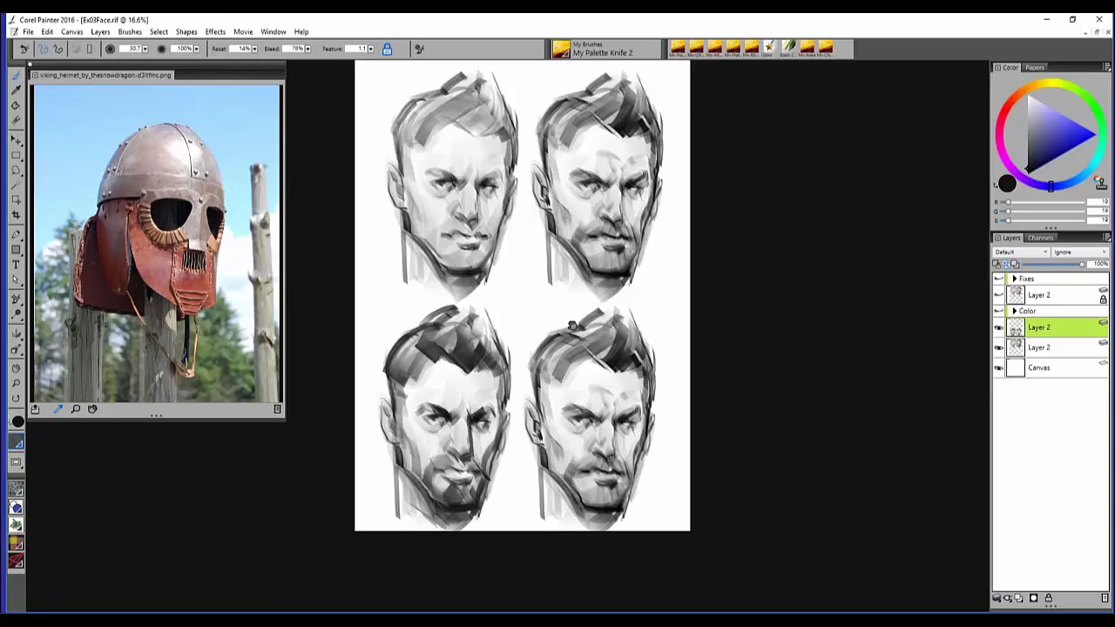
drag(603, 335, 622, 346)
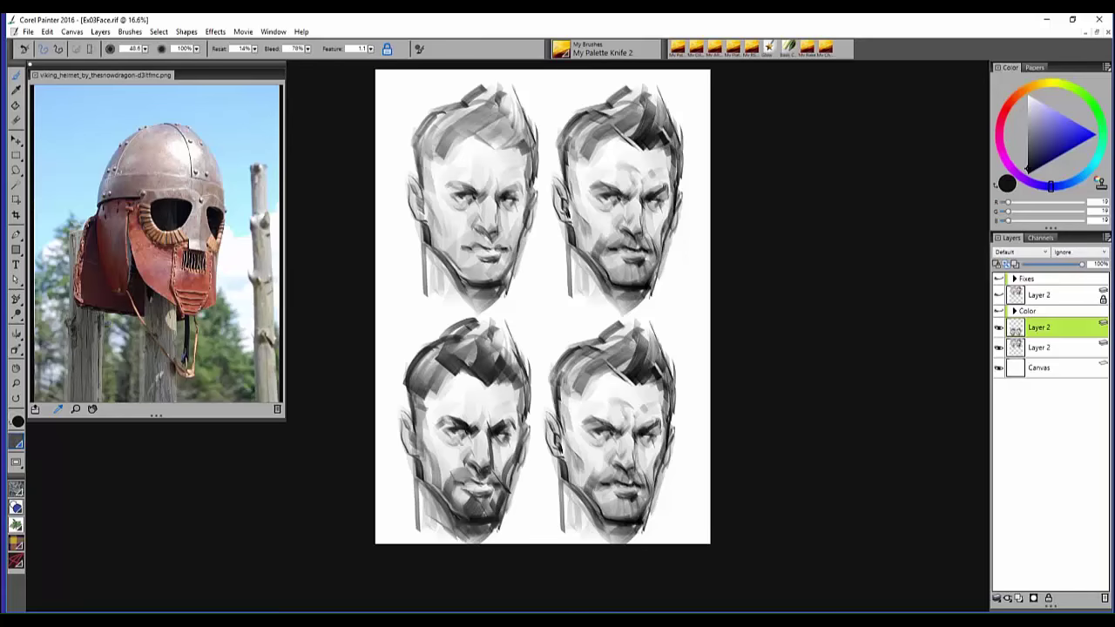
key(bracketright)
key(bracketright)
key(bracketright)
key(bracketright)
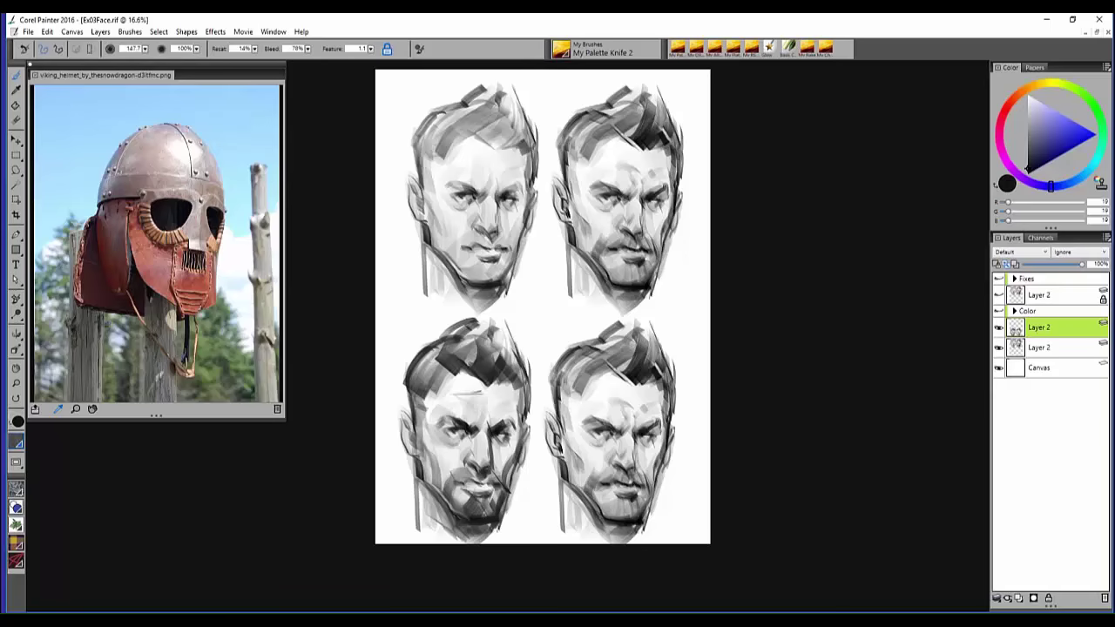
key(bracketright)
key(bracketright)
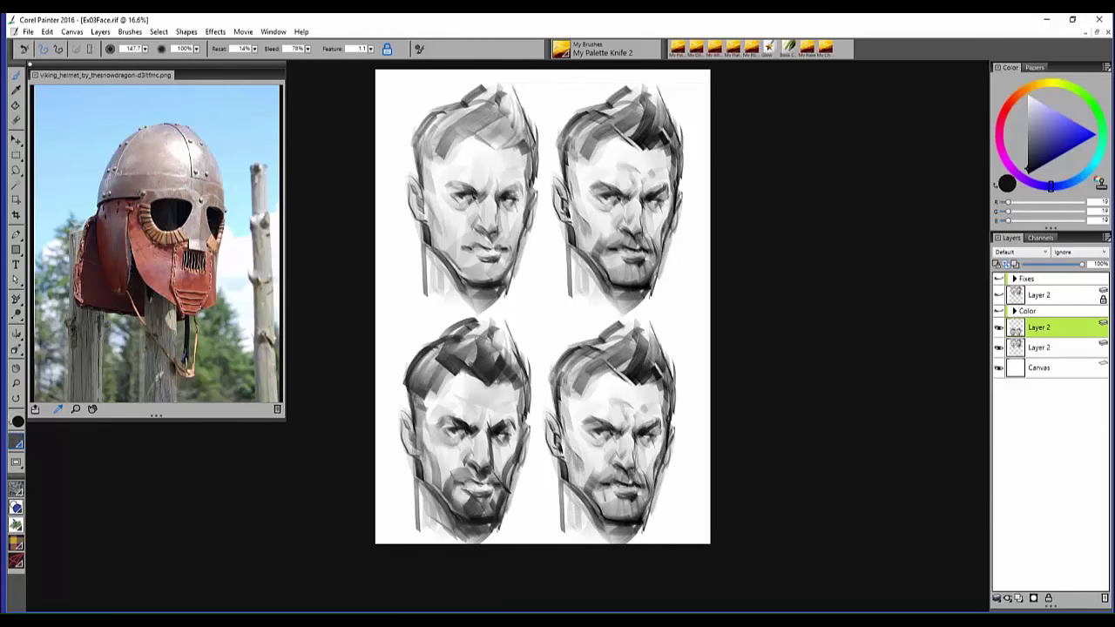
- Sample near-black from the eye area and deepen the hair's front and far side with a smaller brush
alt+click(492, 427)
key(bracketleft)
mouse_move(413, 361)
mouse_down()
mouse_move(441, 336)
mouse_move(508, 325)
mouse_move(515, 375)
mouse_move(497, 383)
mouse_up()
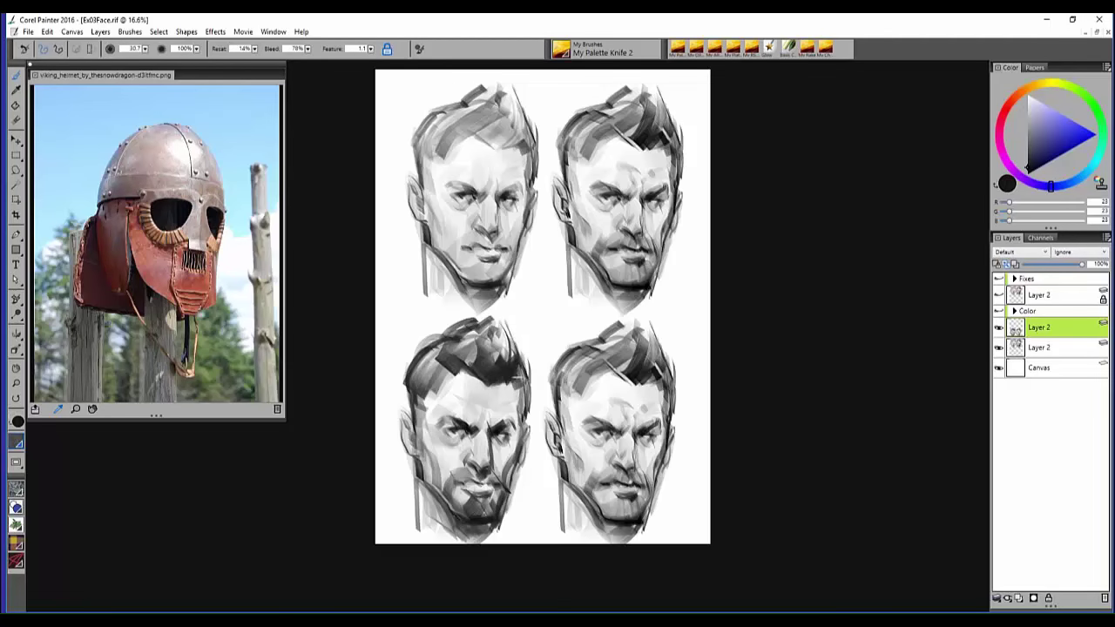
drag(522, 347, 523, 395)
- Add fine dark accents to the ear and the beard's jaw edge with brush size 30.7
drag(406, 449, 417, 442)
drag(411, 450, 416, 443)
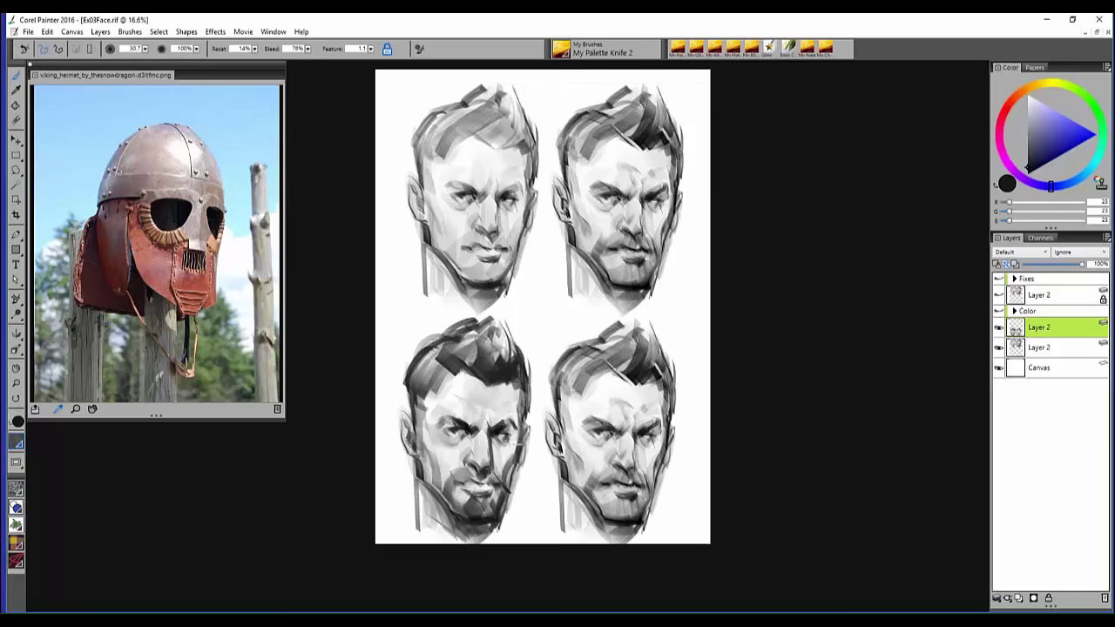
drag(514, 484, 507, 492)
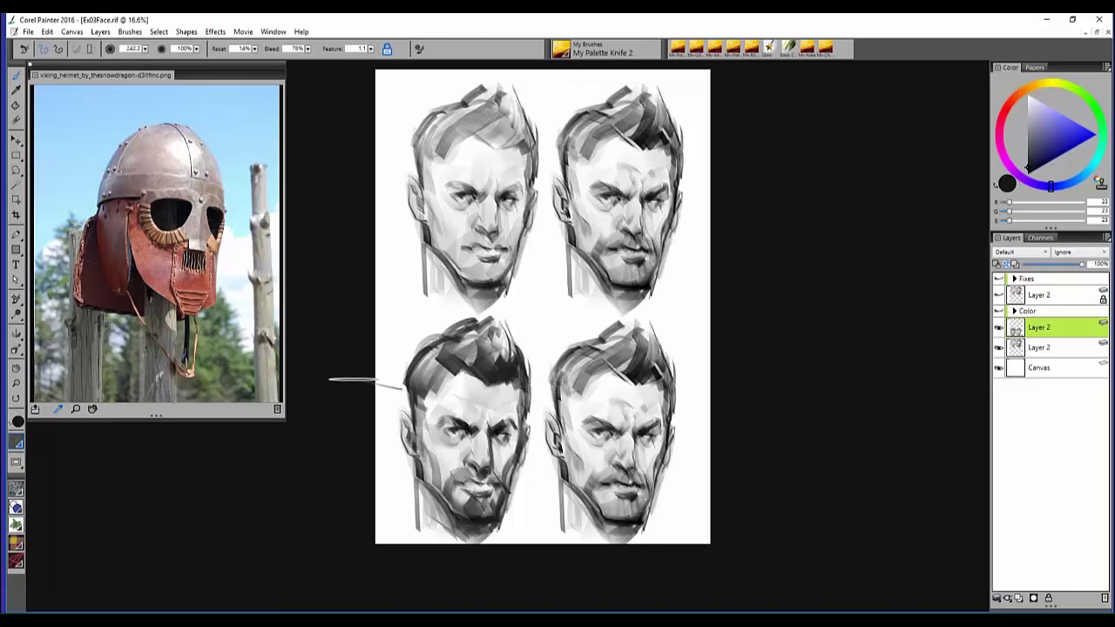
- Try broad strokes with a much larger brush across the temple and side of the face, undoing each one
drag(383, 384, 443, 396)
key(ctrl+z)
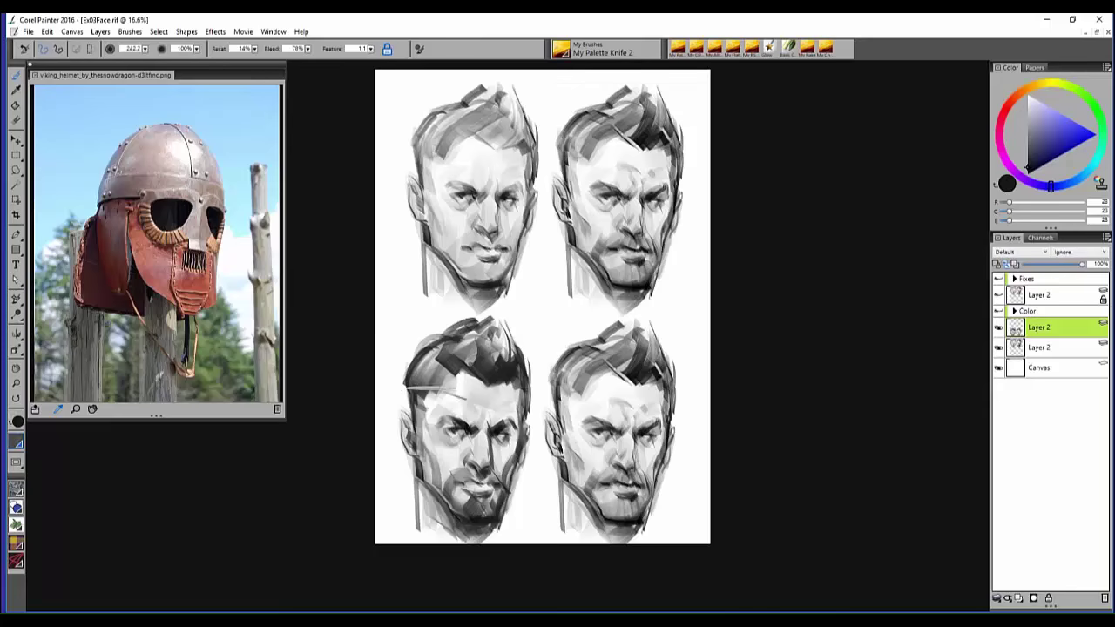
mouse_move(383, 415)
mouse_down()
mouse_move(436, 417)
mouse_move(449, 396)
mouse_up()
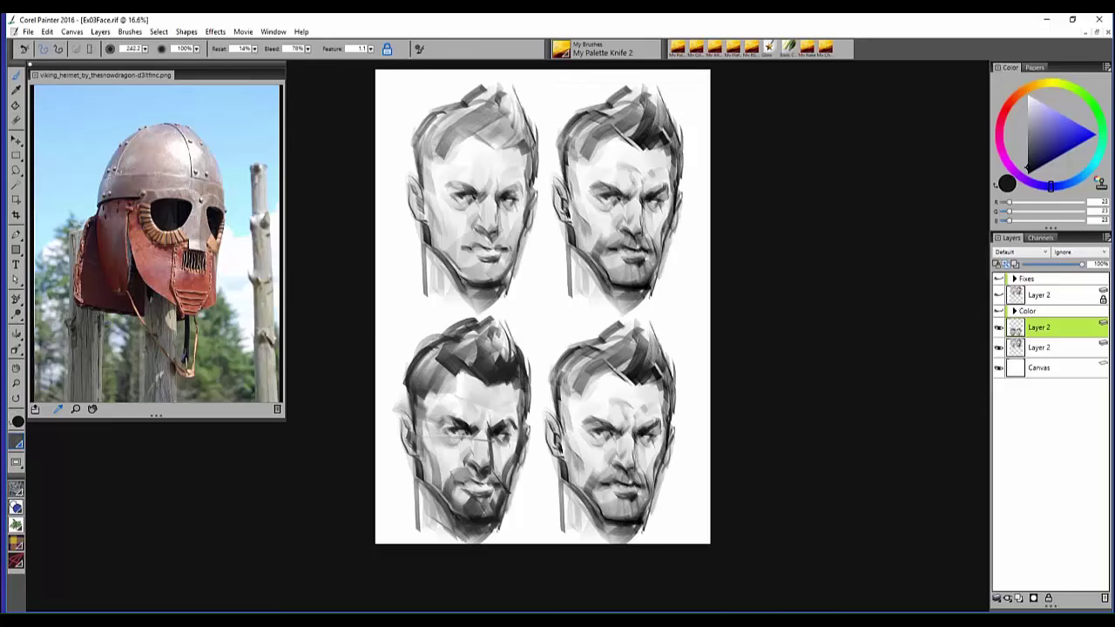
key(ctrl+z)
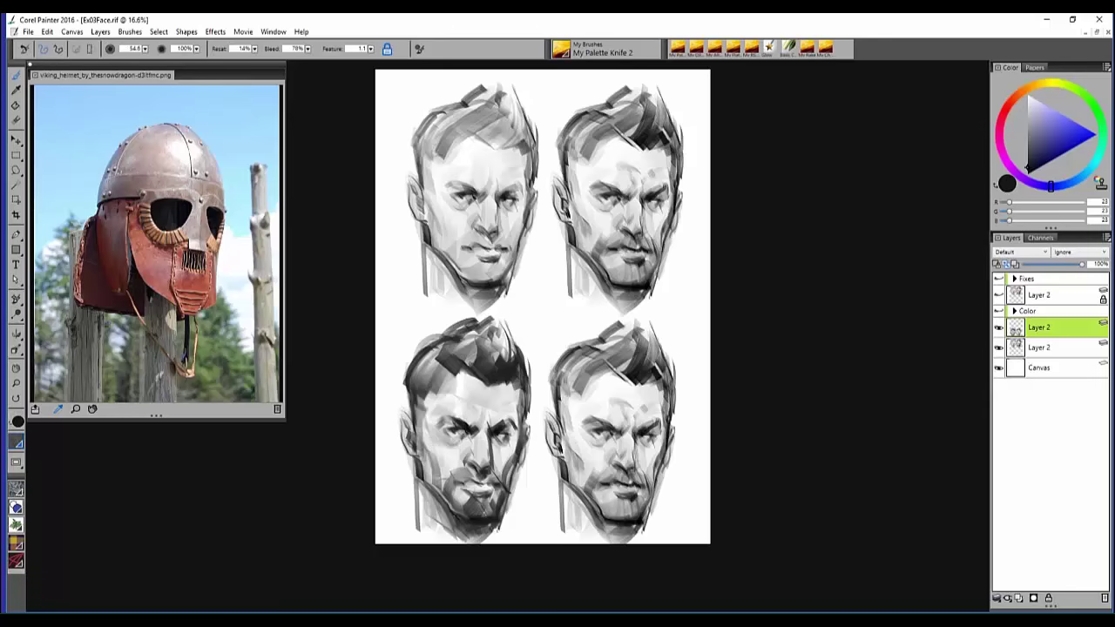
- Deepen the beard, mouth area and neck edge of the second row's first face, using sampled dark grey and brush size 24.1 for details
mouse_move(434, 483)
mouse_down()
mouse_move(451, 461)
mouse_move(438, 469)
mouse_move(444, 493)
mouse_move(518, 472)
mouse_up()
key(bracketleft)
key(bracketleft)
key(bracketleft)
key(bracketleft)
alt+click(478, 460)
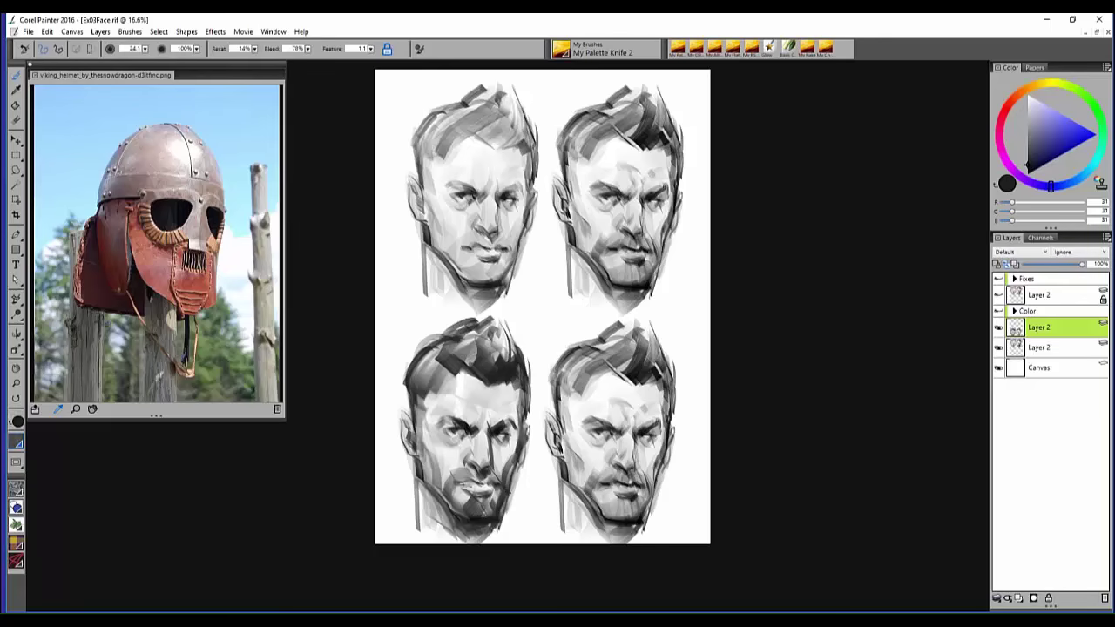
mouse_move(457, 484)
mouse_down()
mouse_move(501, 486)
mouse_move(460, 520)
mouse_up()
drag(417, 476, 418, 526)
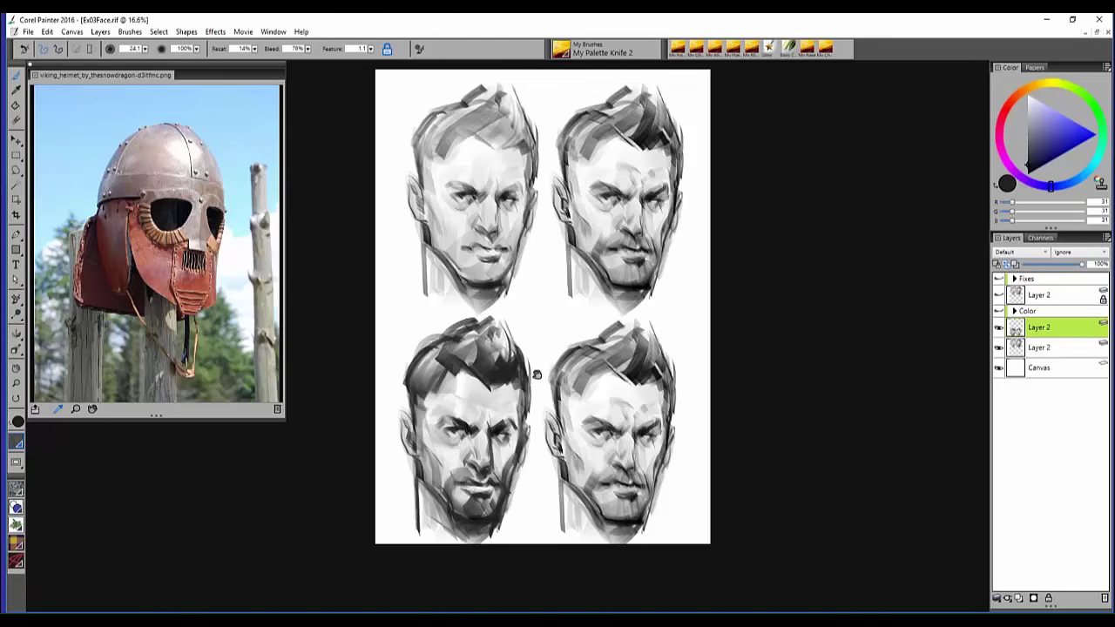
drag(541, 353, 559, 311)
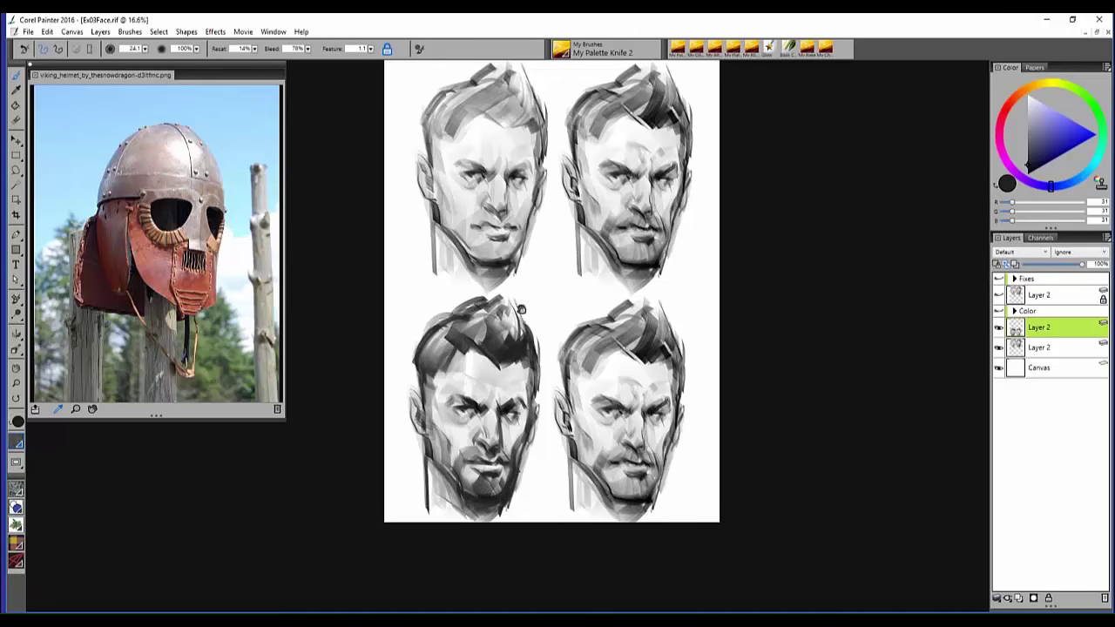
drag(563, 275, 542, 290)
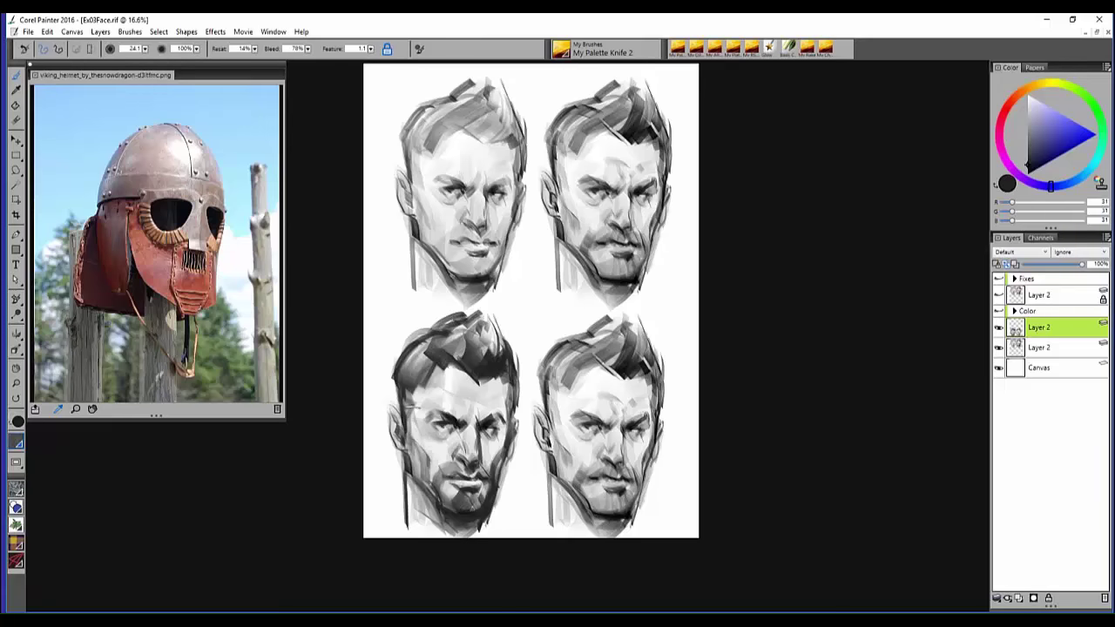
- Touch up the temple edge of the second row's first face and enlarge the brush to size 54.6
drag(405, 394, 415, 403)
scroll(518, 345, down, 1)
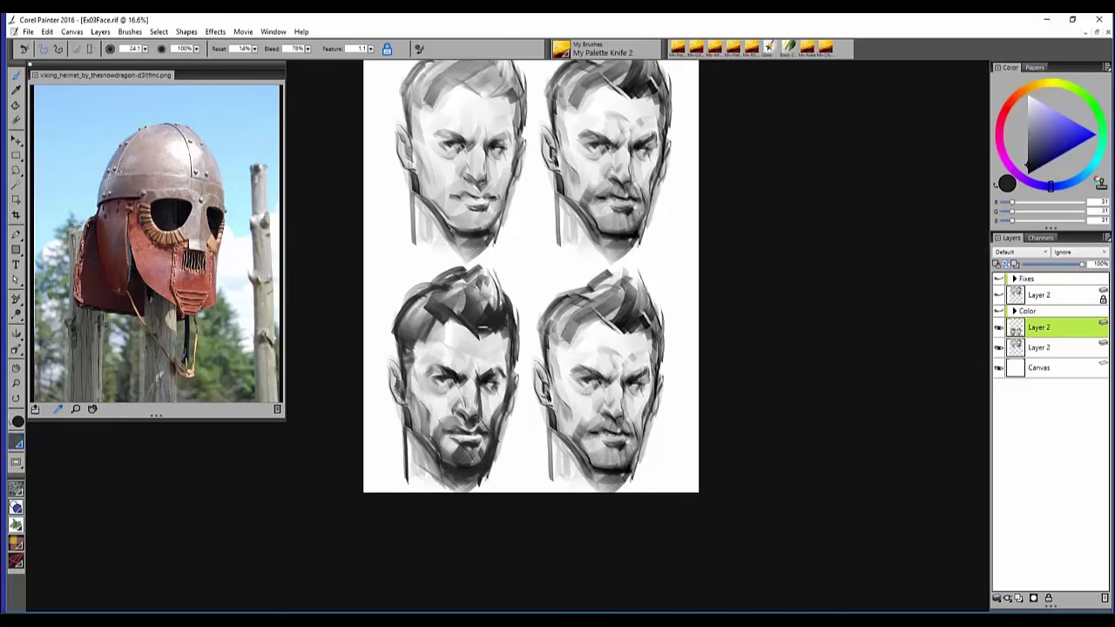
key(bracketright)
key(bracketright)
key(bracketright)
scroll(628, 263, up, 2)
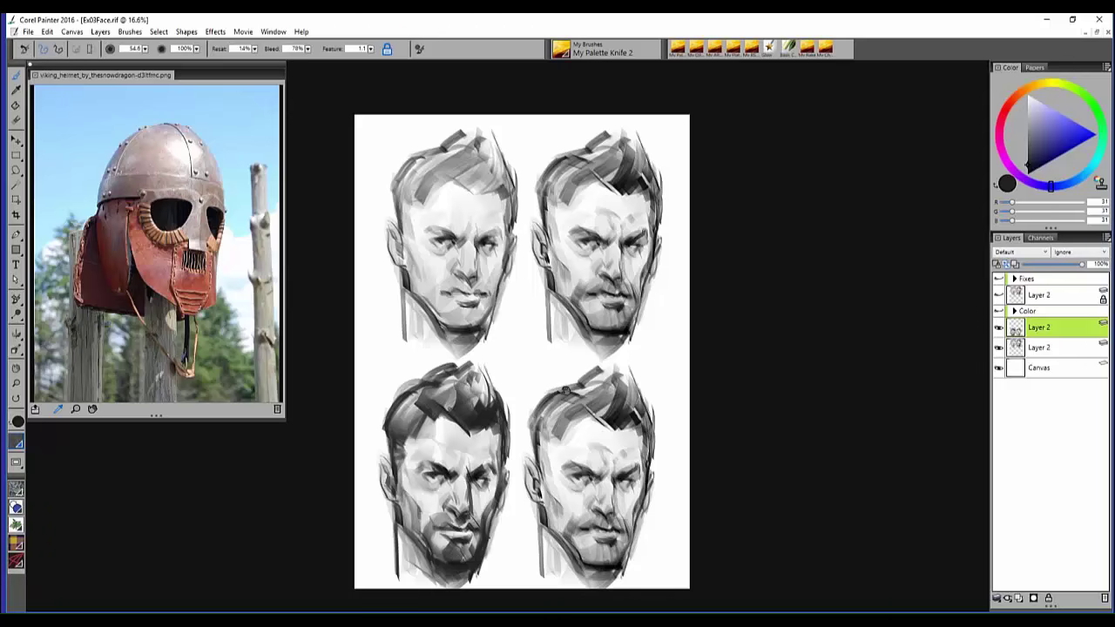
drag(572, 362, 573, 353)
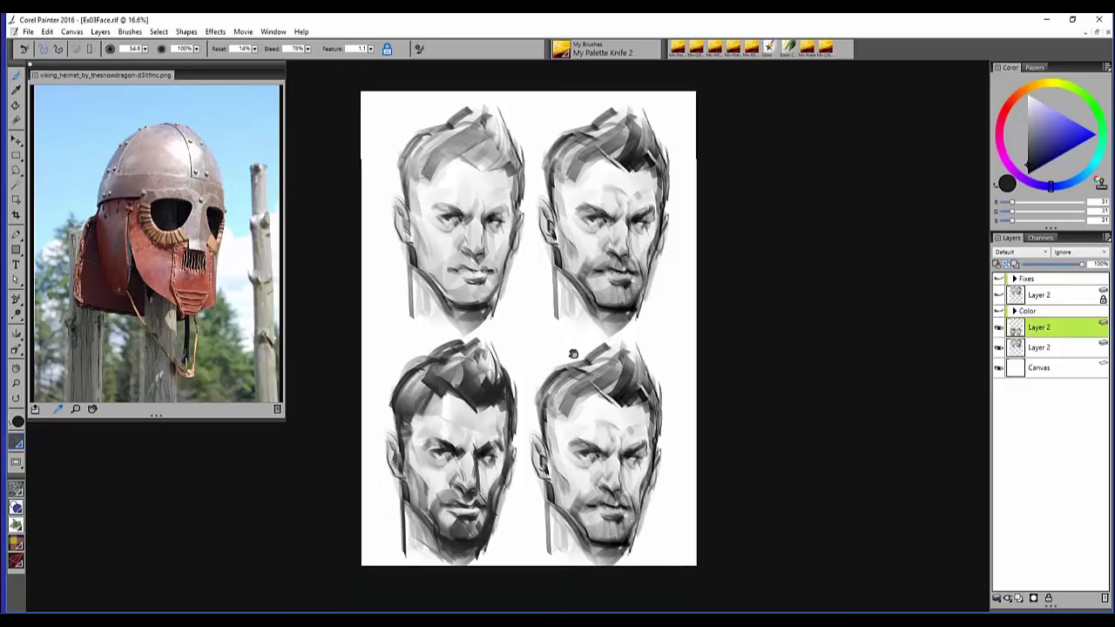
scroll(573, 353, down, 1)
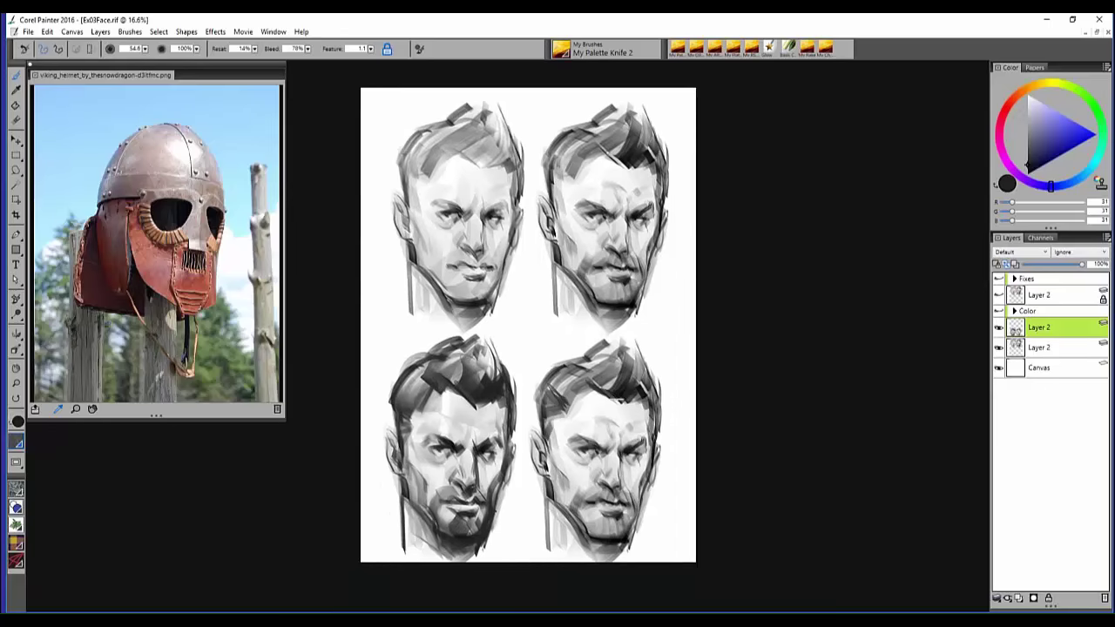
mouse_move(640, 397)
mouse_down()
mouse_move(654, 378)
mouse_move(657, 444)
mouse_up()
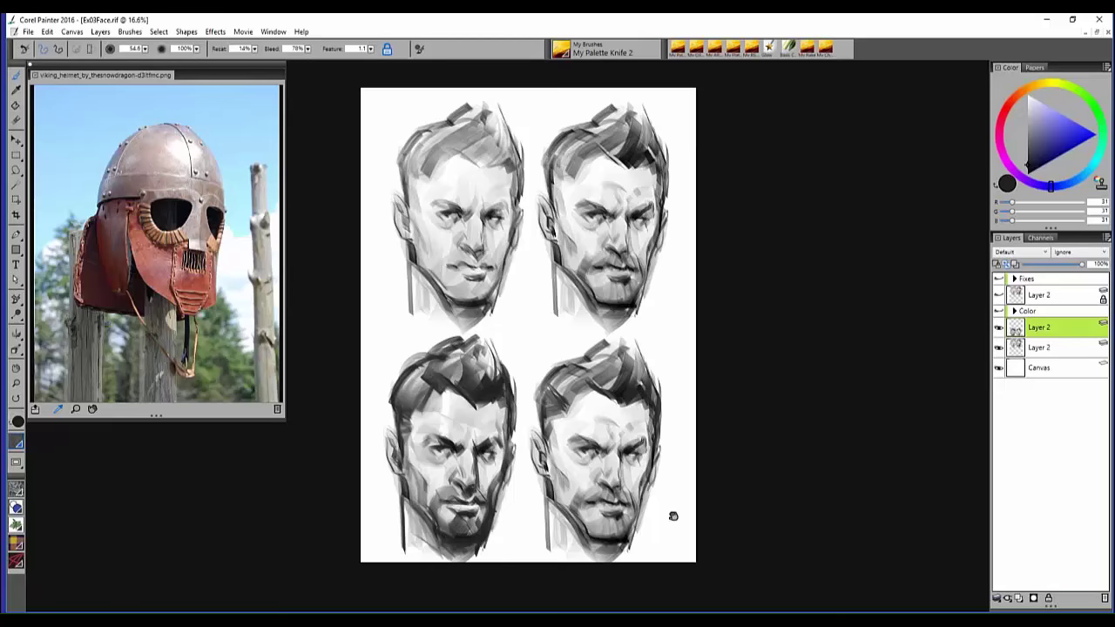
scroll(680, 508, up, 1)
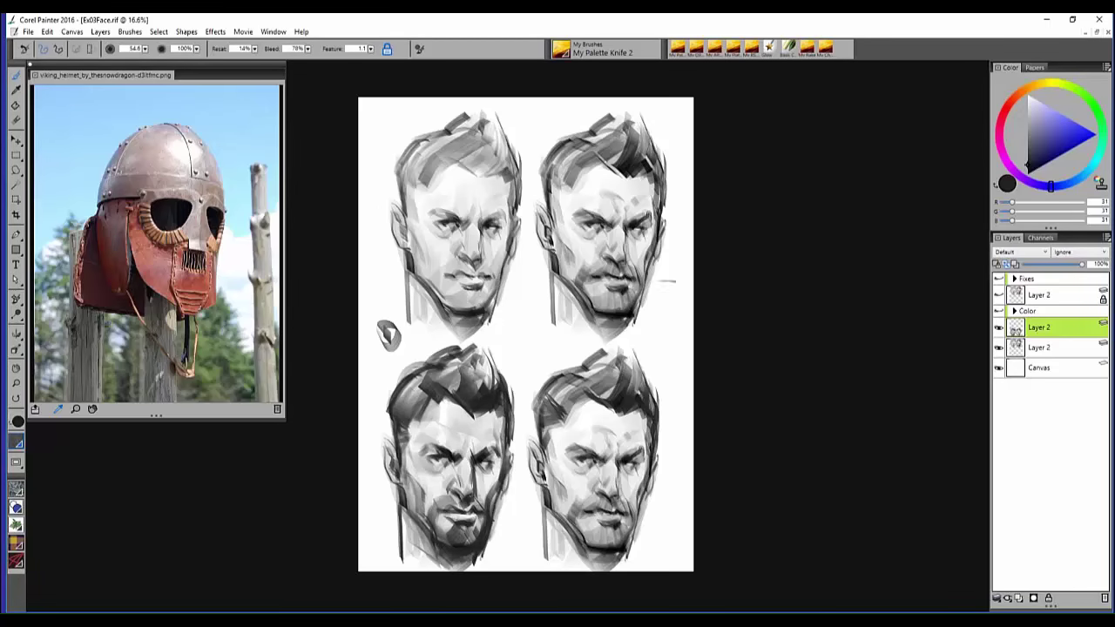
drag(658, 317, 676, 305)
- Hide the layer holding the second row of faces and make the original grey faces layer active
click(999, 327)
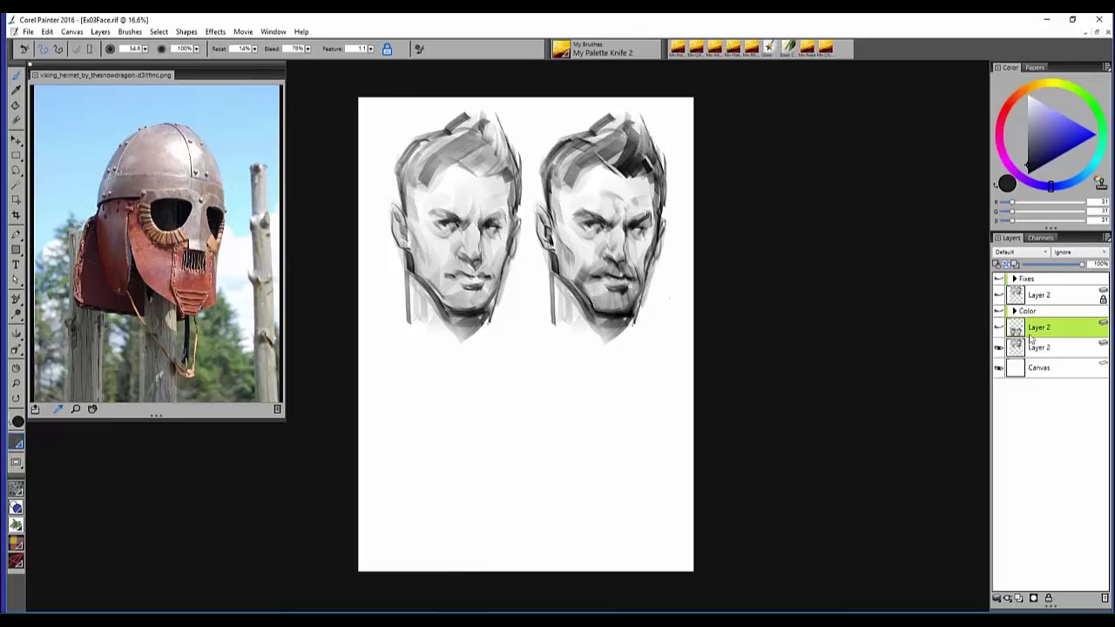
click(1037, 349)
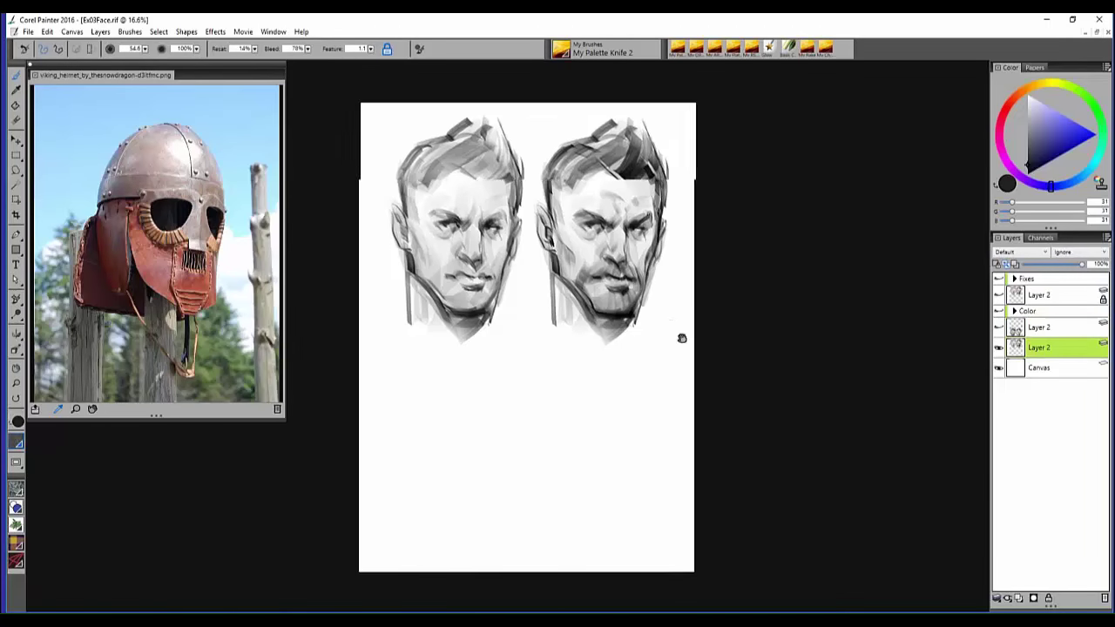
drag(682, 337, 690, 352)
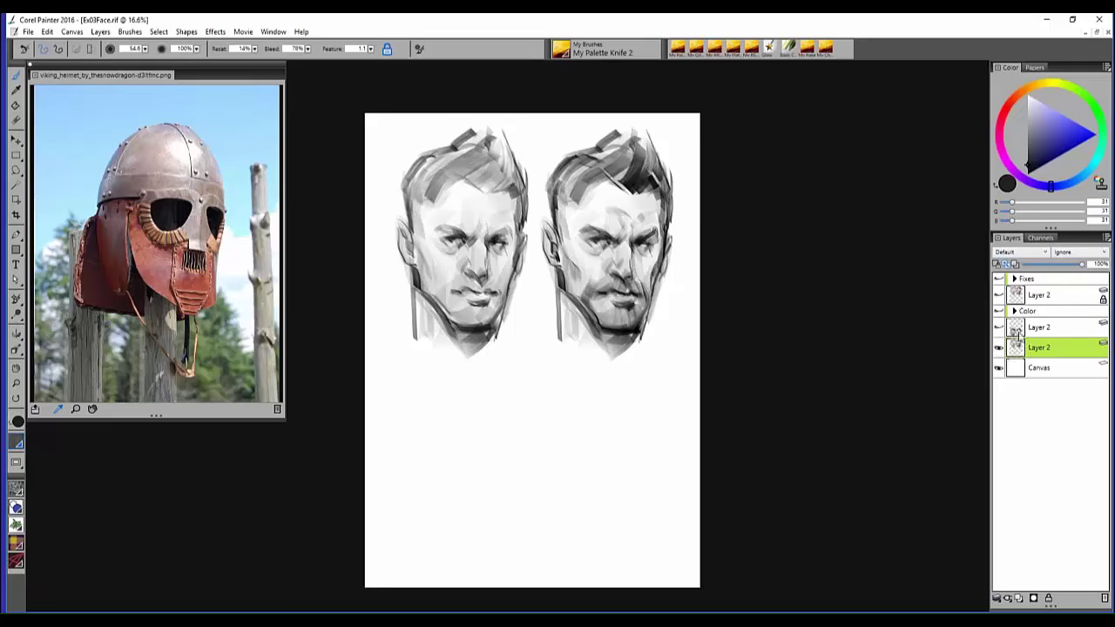
- Compare the grey faces with the locked reddish Layer 2 by switching between the two layers' visibility
click(999, 348)
click(1000, 295)
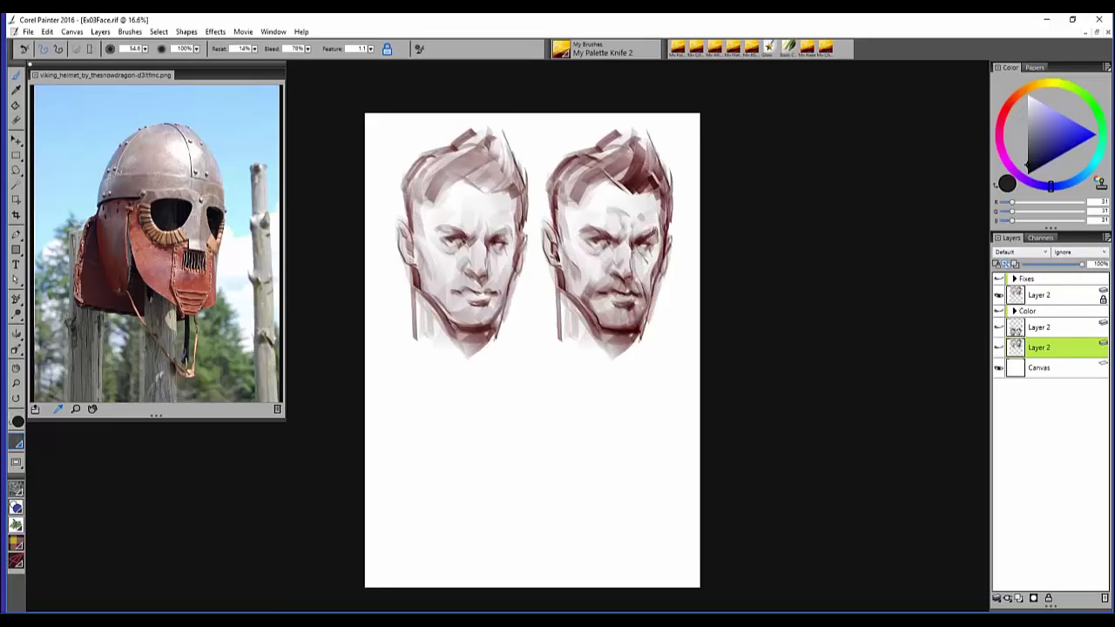
drag(689, 338, 715, 340)
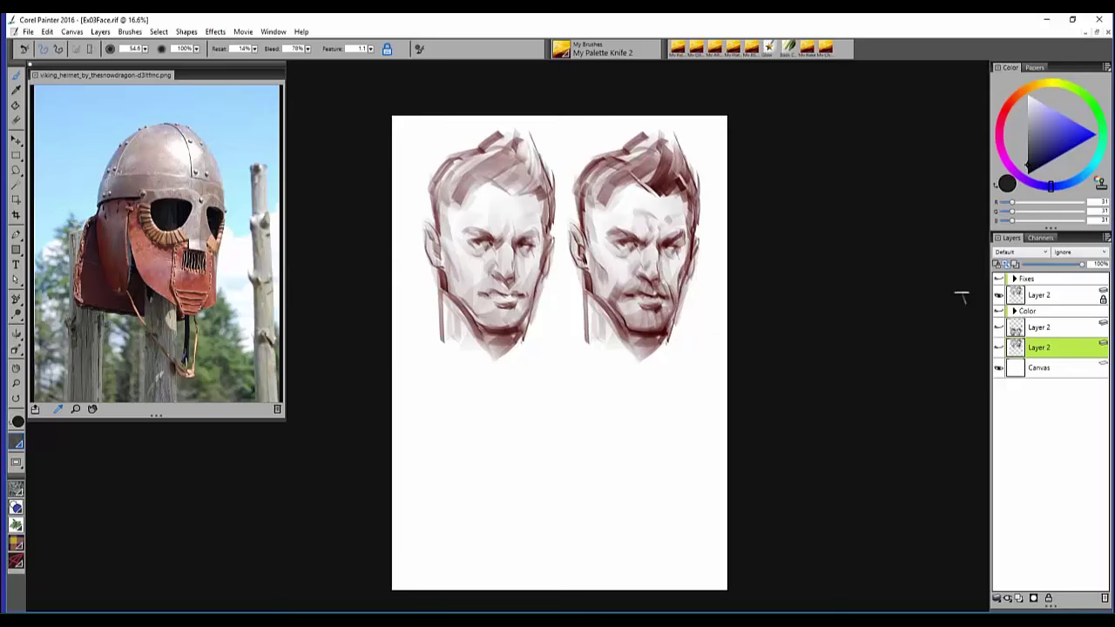
click(999, 295)
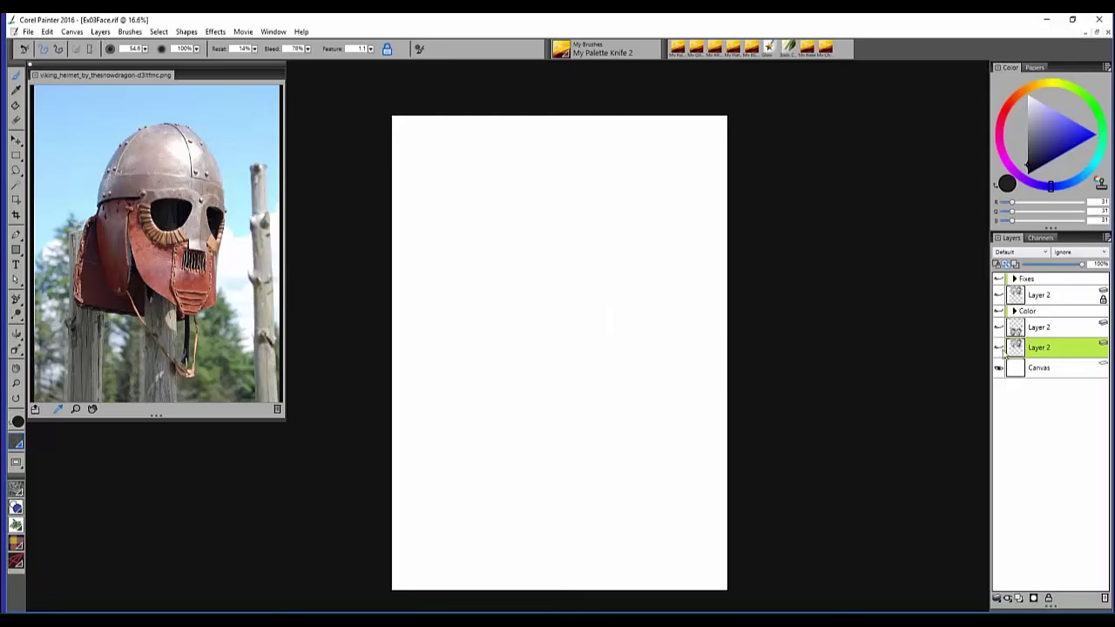
click(999, 348)
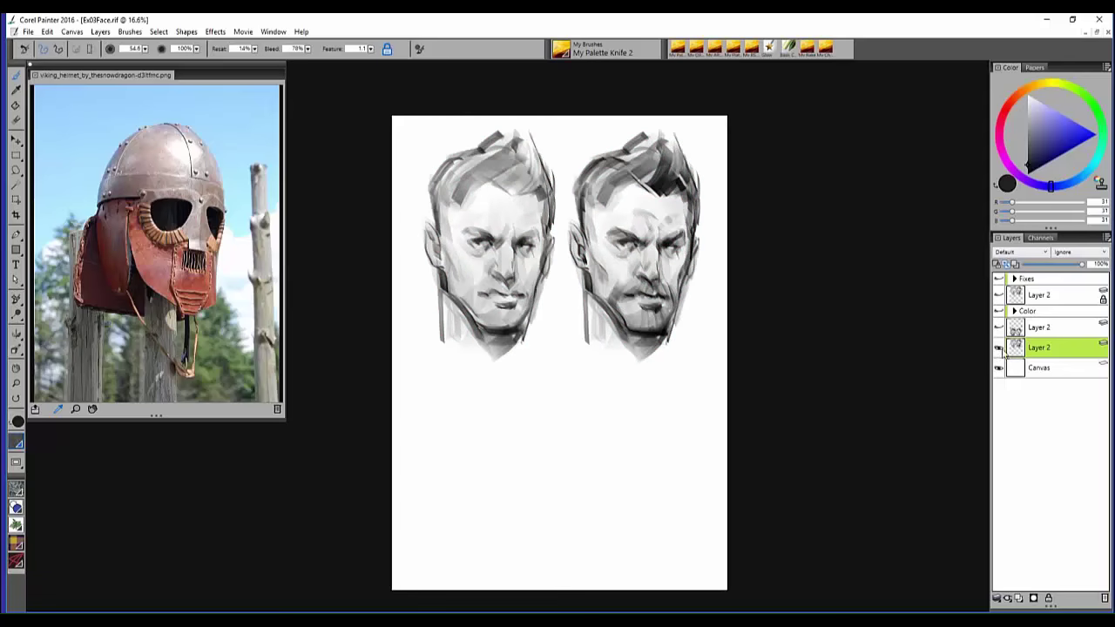
- Start Correct Colors on the grey faces layer using the Curve method, keeping the faces in view
click(215, 32)
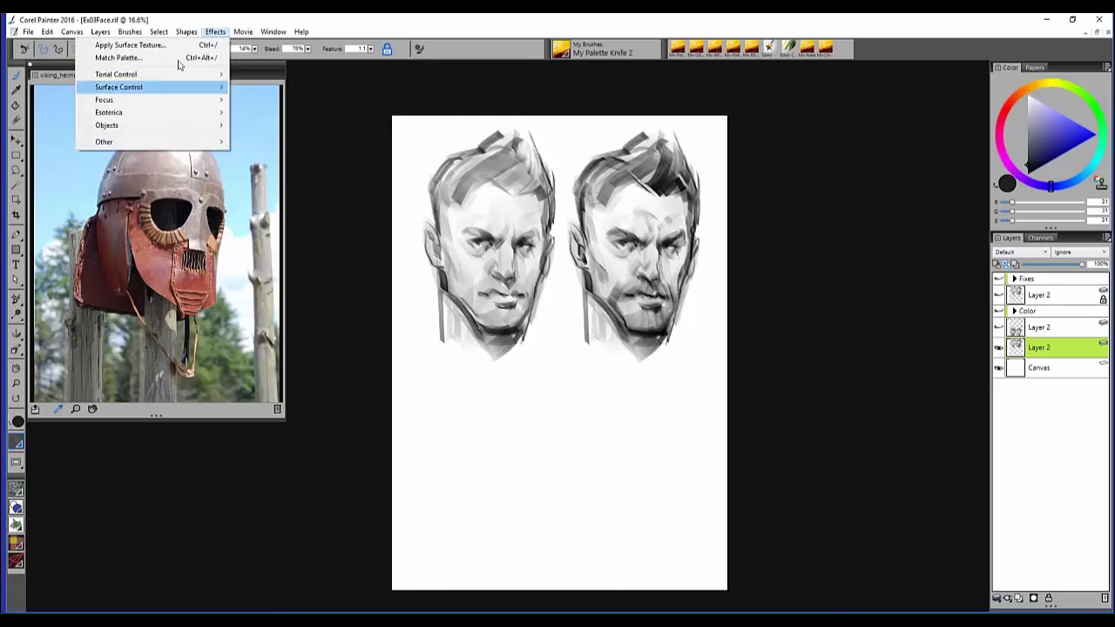
mouse_move(190, 81)
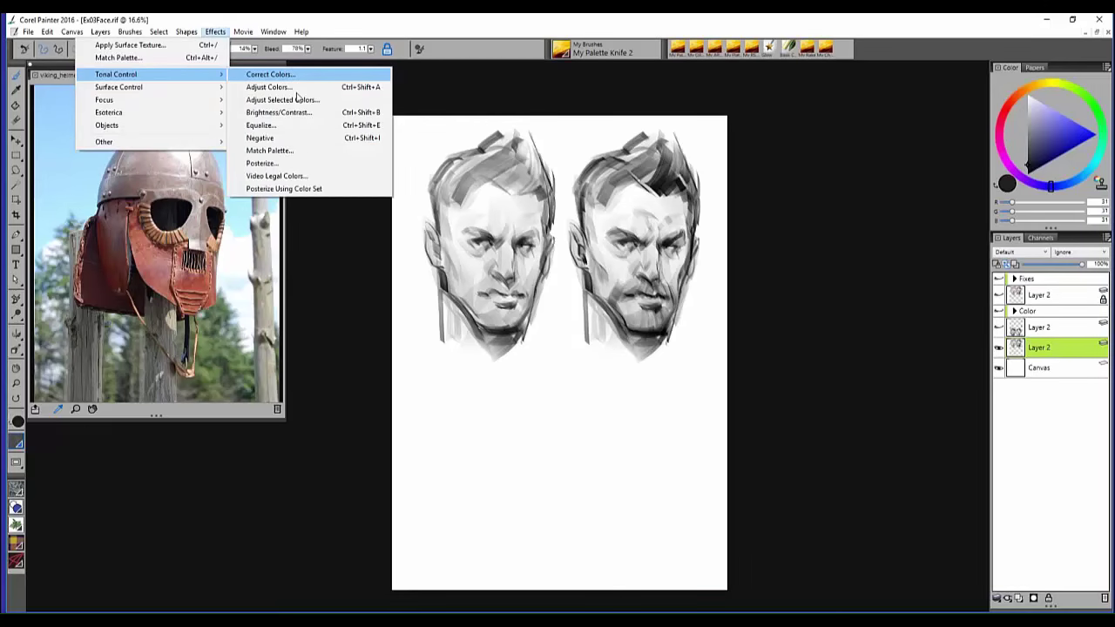
click(270, 74)
drag(601, 147, 877, 133)
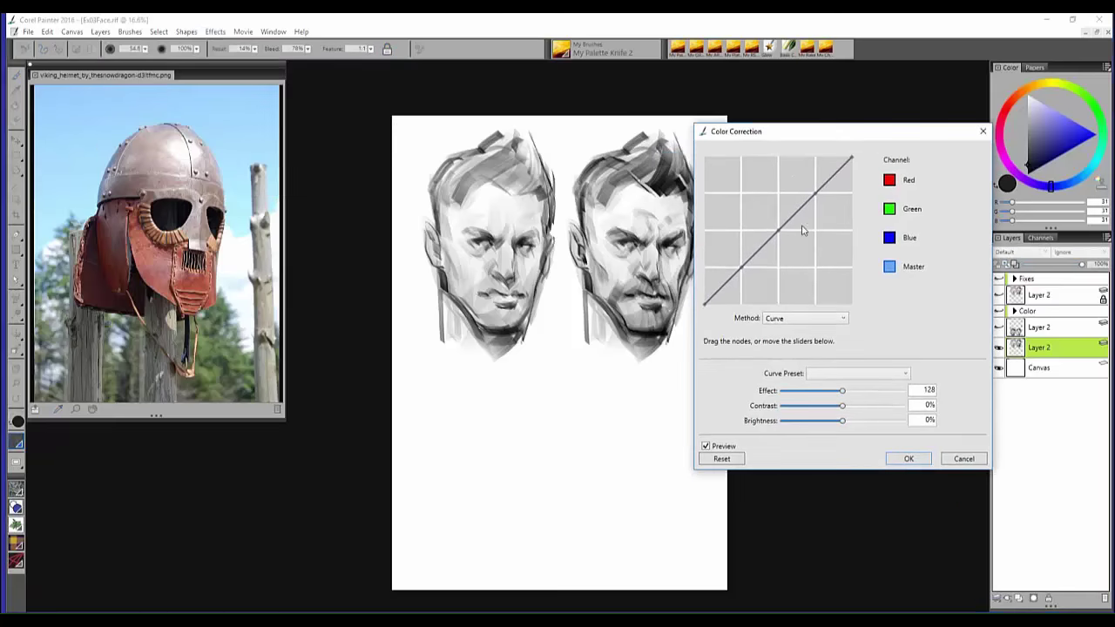
click(788, 321)
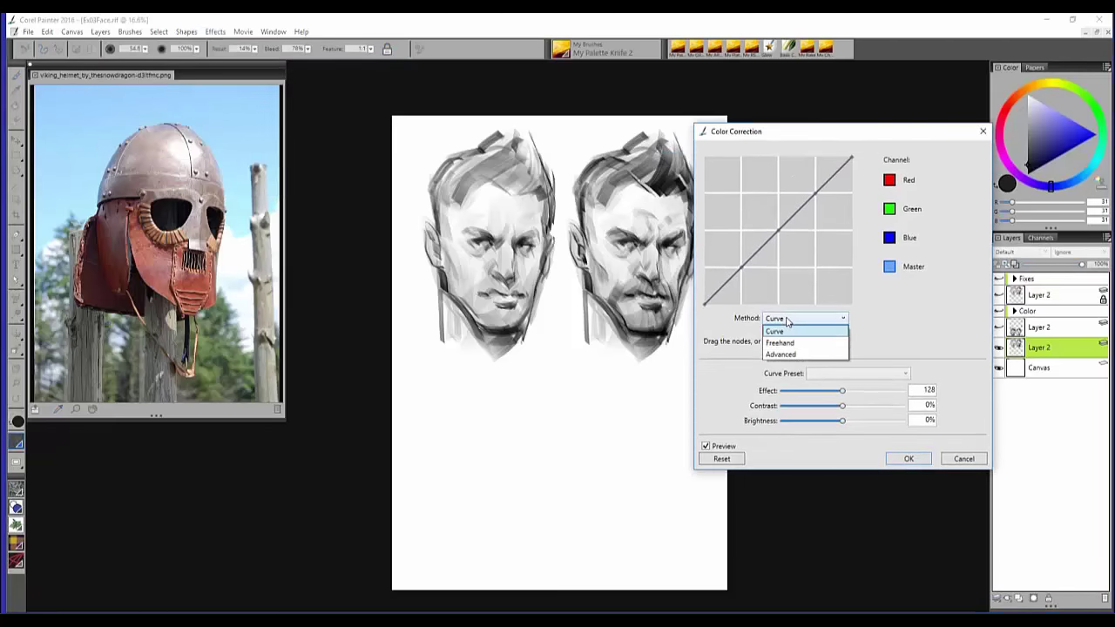
click(787, 331)
- Raise the red channel's curve in the shadows and midtones to tint the grey faces reddish brown, and apply it
click(889, 180)
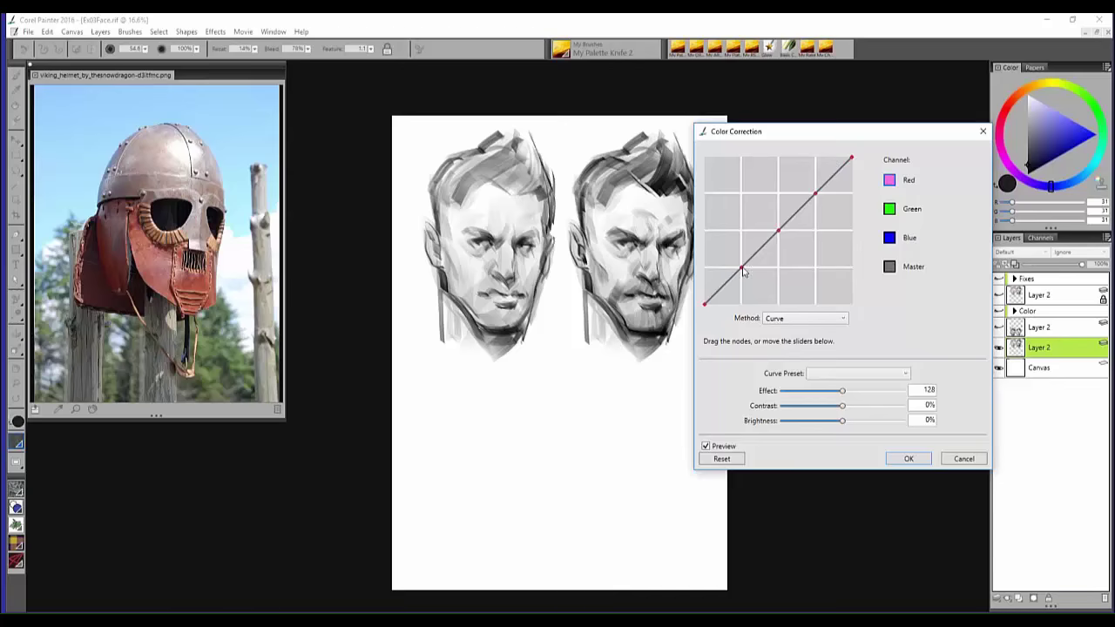
drag(743, 270, 741, 245)
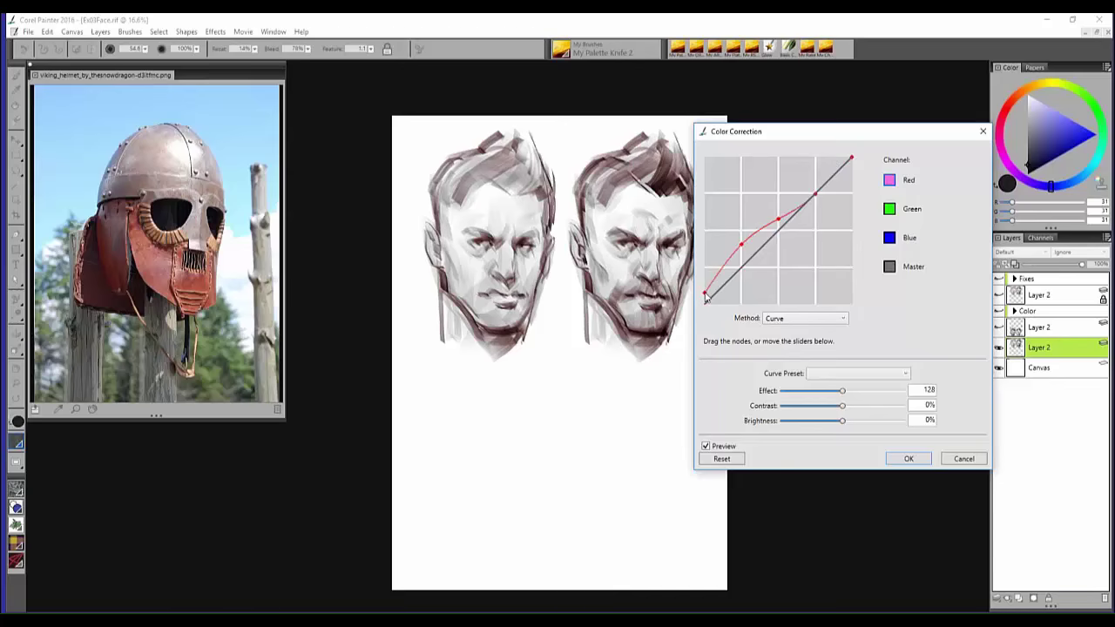
drag(706, 295, 706, 284)
drag(810, 193, 814, 188)
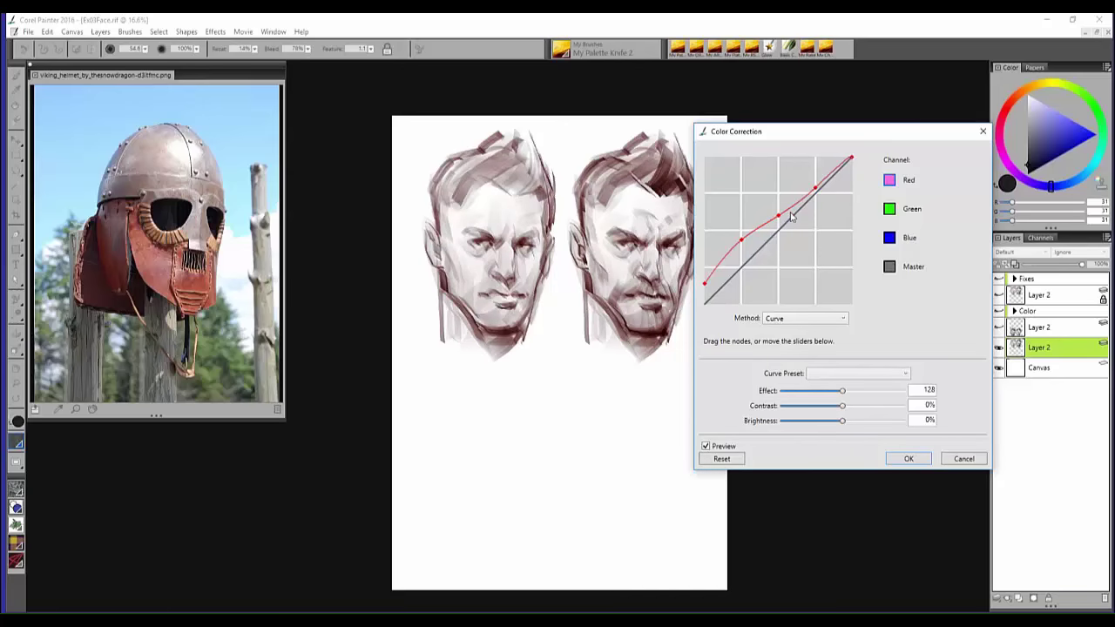
drag(790, 215, 778, 204)
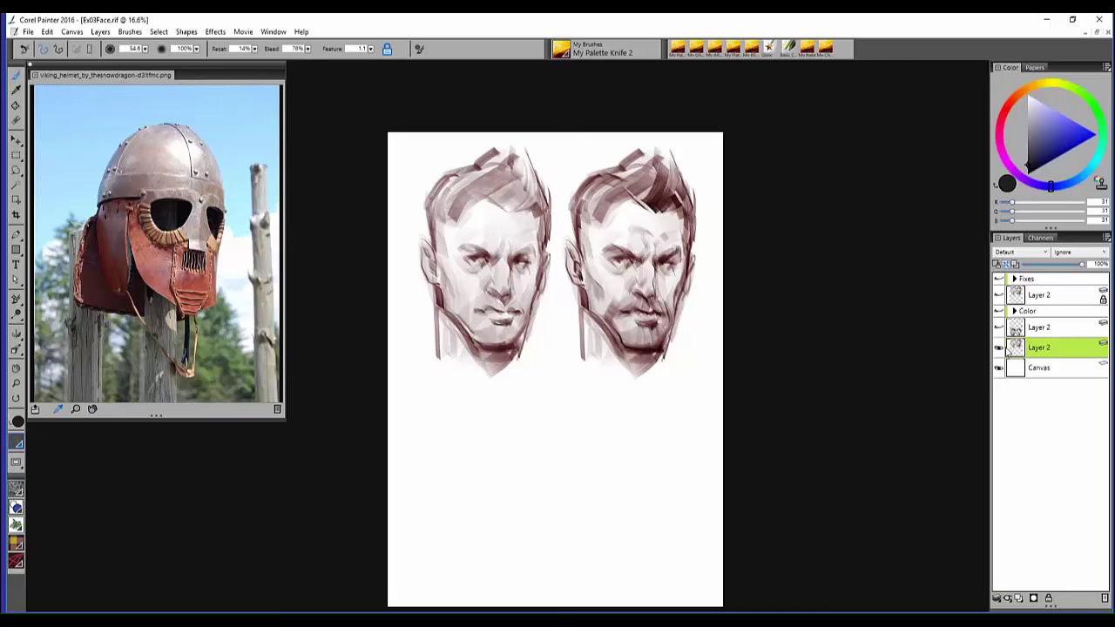
- Hide the newly tinted faces layer, then show and unlock the prepared reddish Layer 2 set to Multiply
click(999, 347)
click(1041, 296)
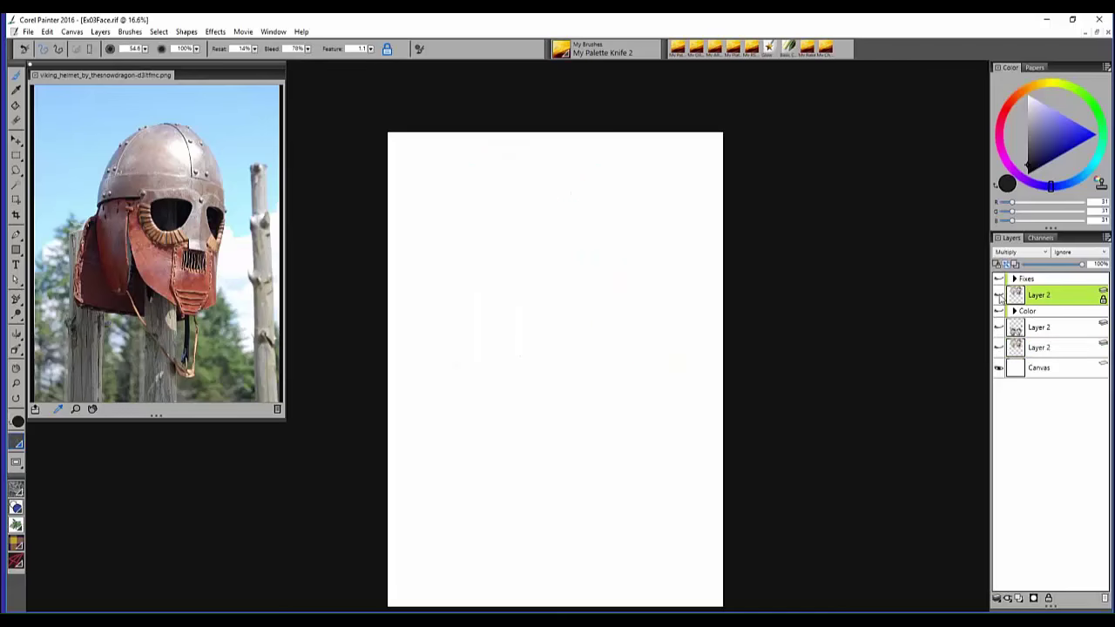
click(998, 296)
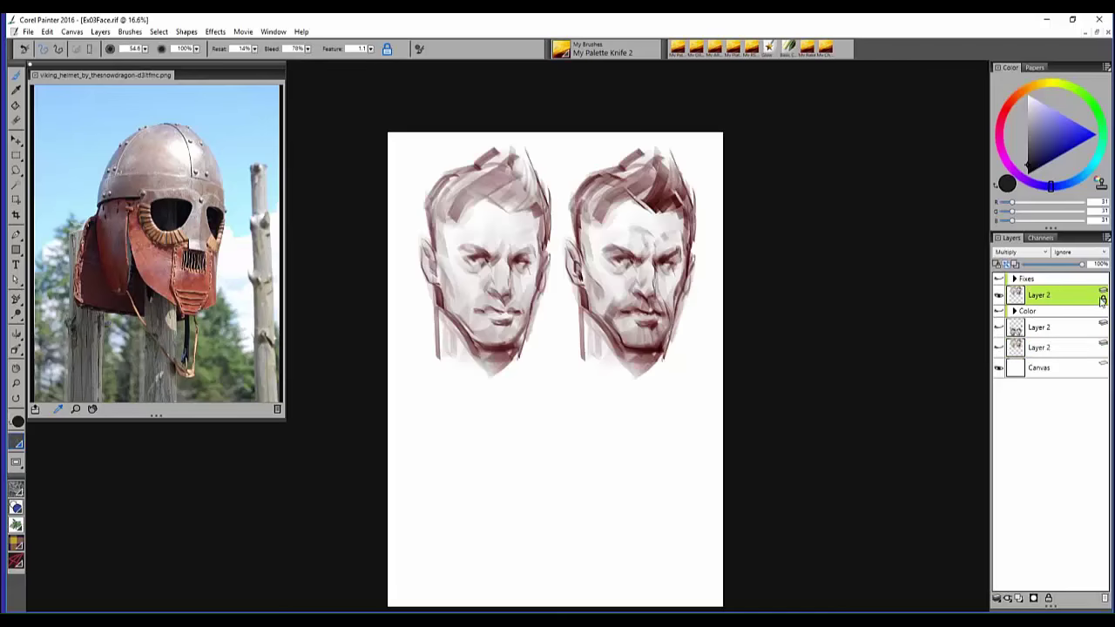
- Expand the Color group and show Layer 3, the brown base colour beneath the bearded face
click(1014, 312)
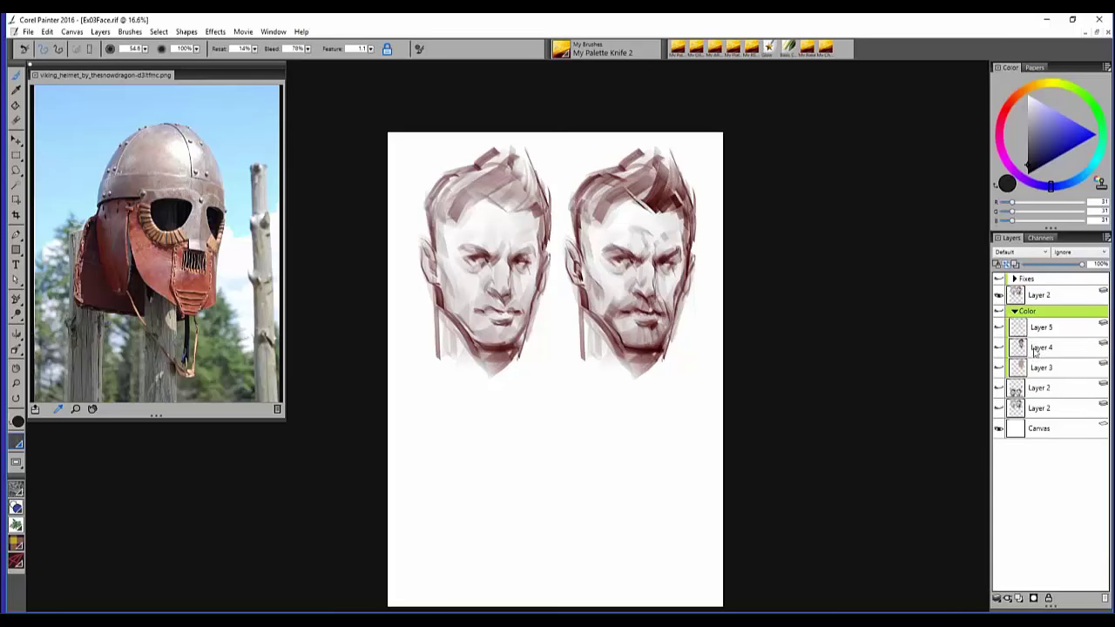
click(1013, 370)
click(999, 368)
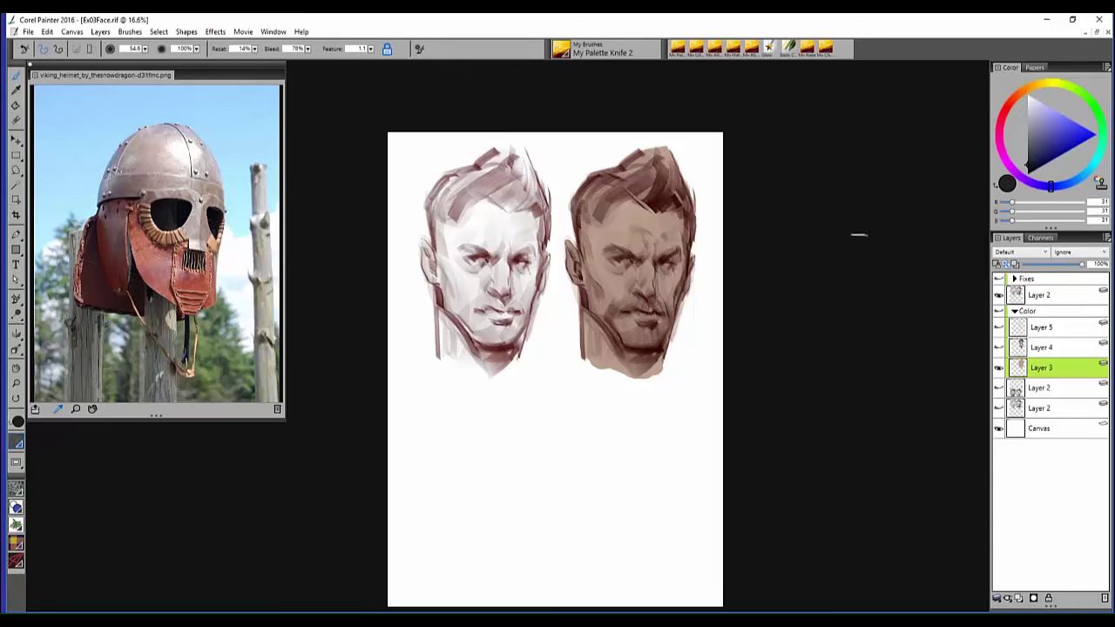
- Examine how the Multiply sketch layer combines with Layer 3's base colour, checking the blending modes and toggling Layer 3
click(1043, 352)
click(1028, 373)
click(1036, 296)
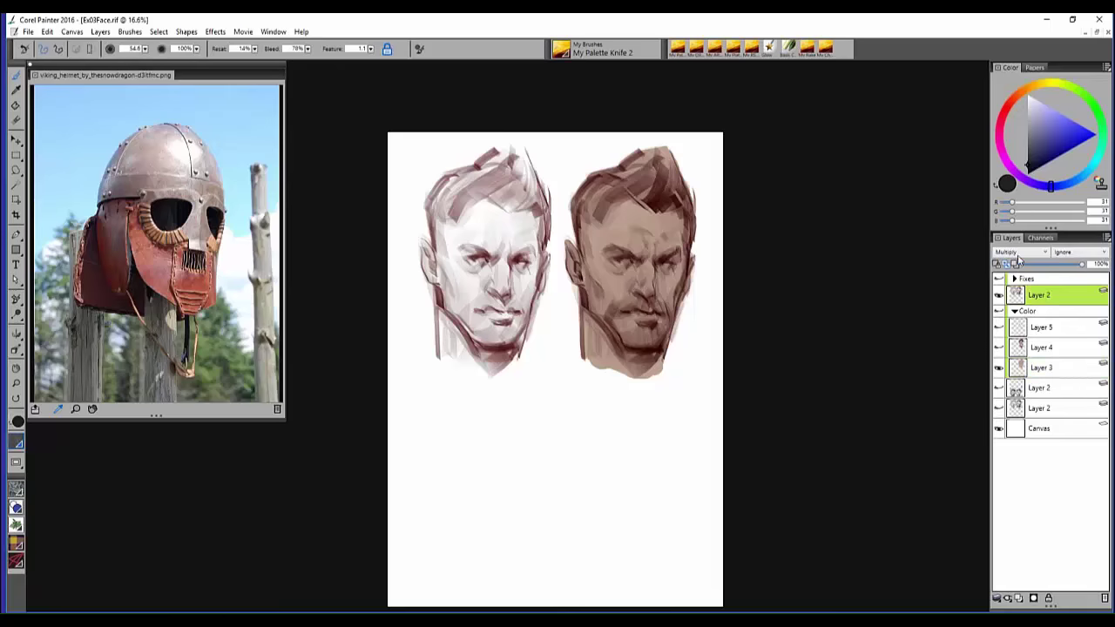
click(1022, 372)
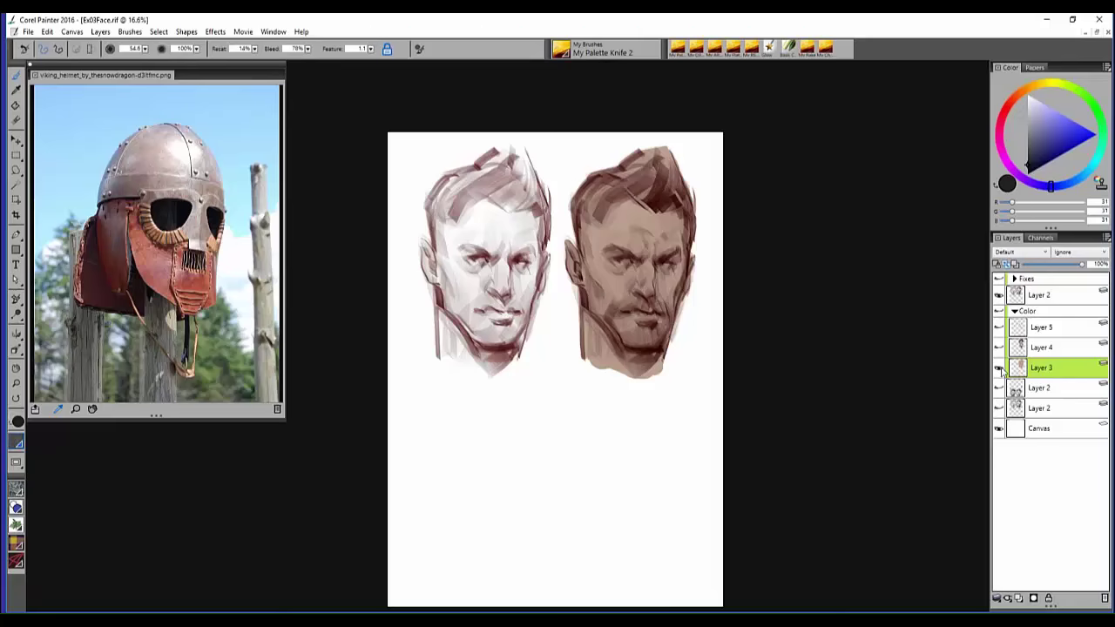
click(999, 369)
click(999, 369)
- Load Layer 3's head silhouette as a selection and show Layer 4's skin, hair and beard colours
ctrl+click(1020, 367)
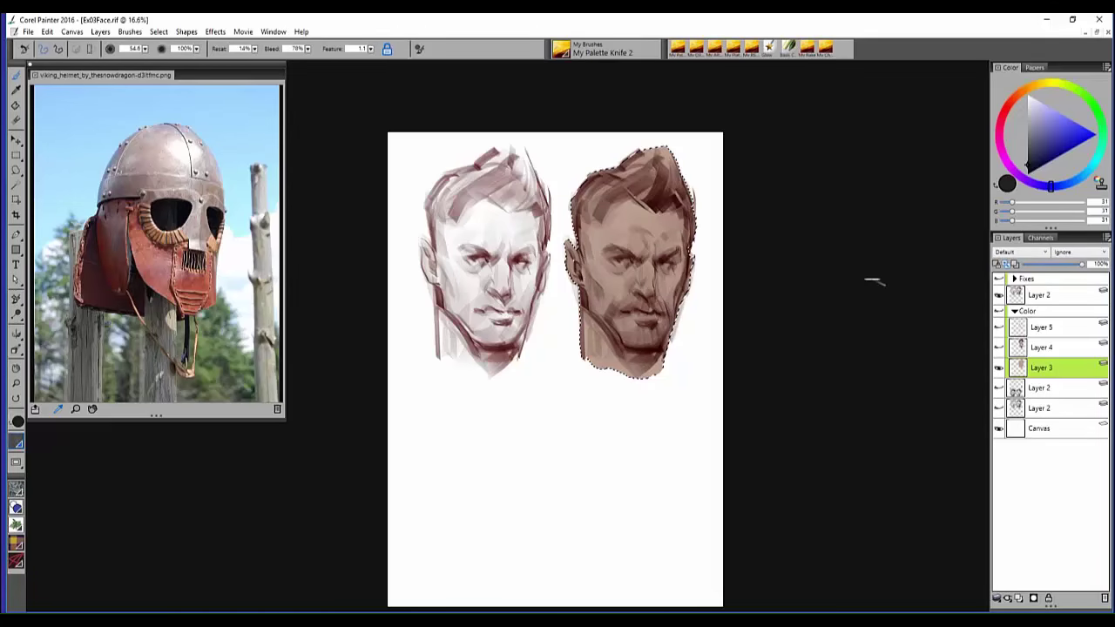
click(1000, 348)
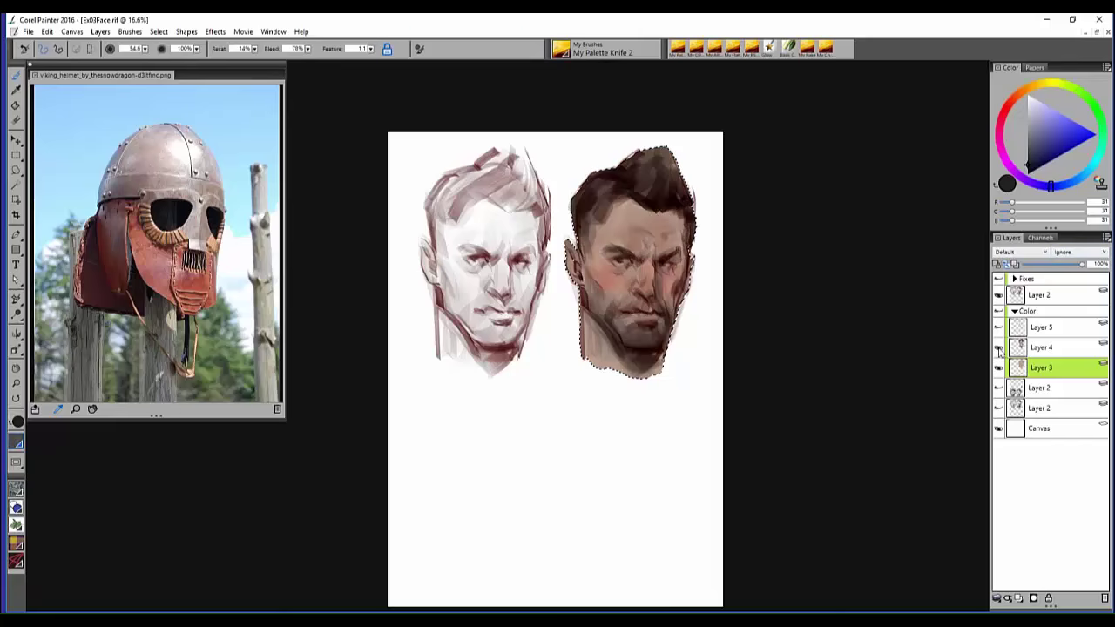
click(999, 347)
click(999, 348)
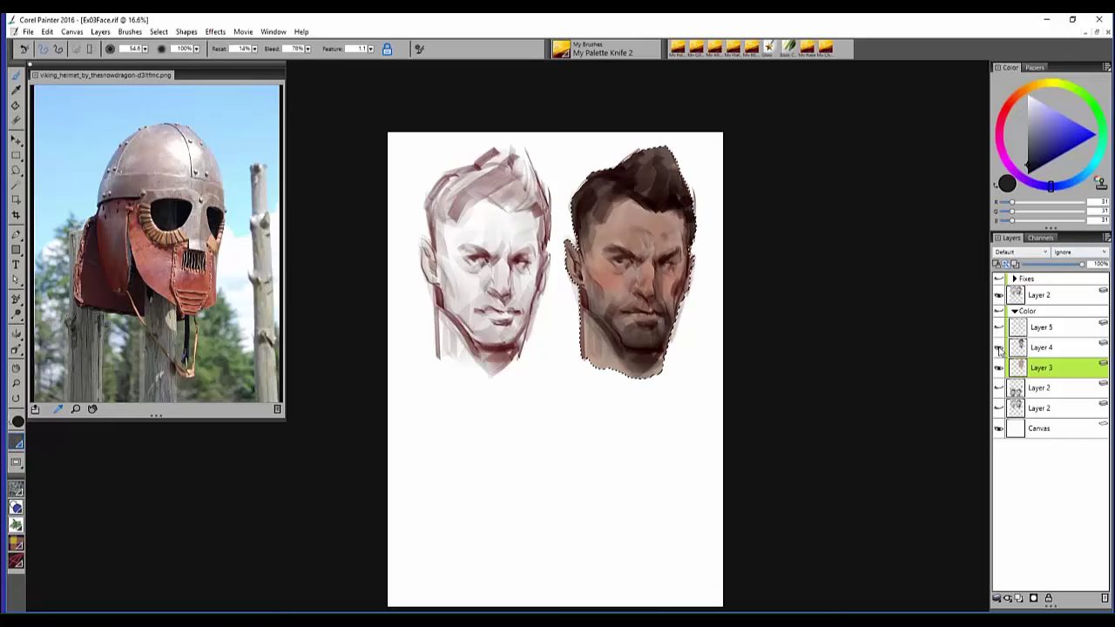
- Switch to the My Oil Pastel brush and drop the selection around the bearded head
right_click(542, 366)
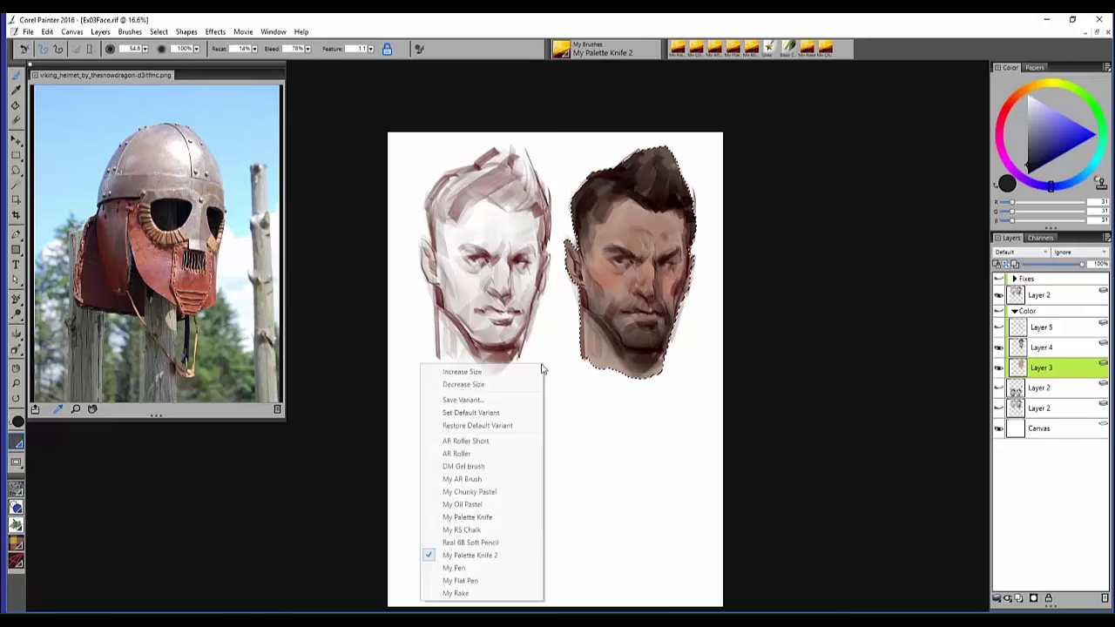
click(462, 504)
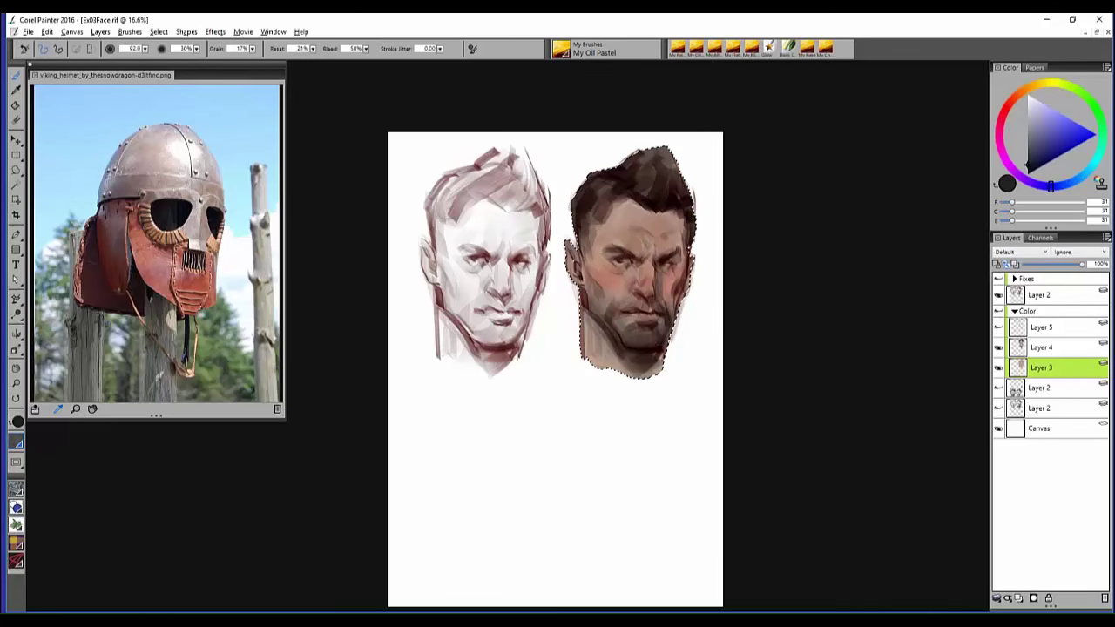
key(ctrl+f)
key(Escape)
key(ctrl+d)
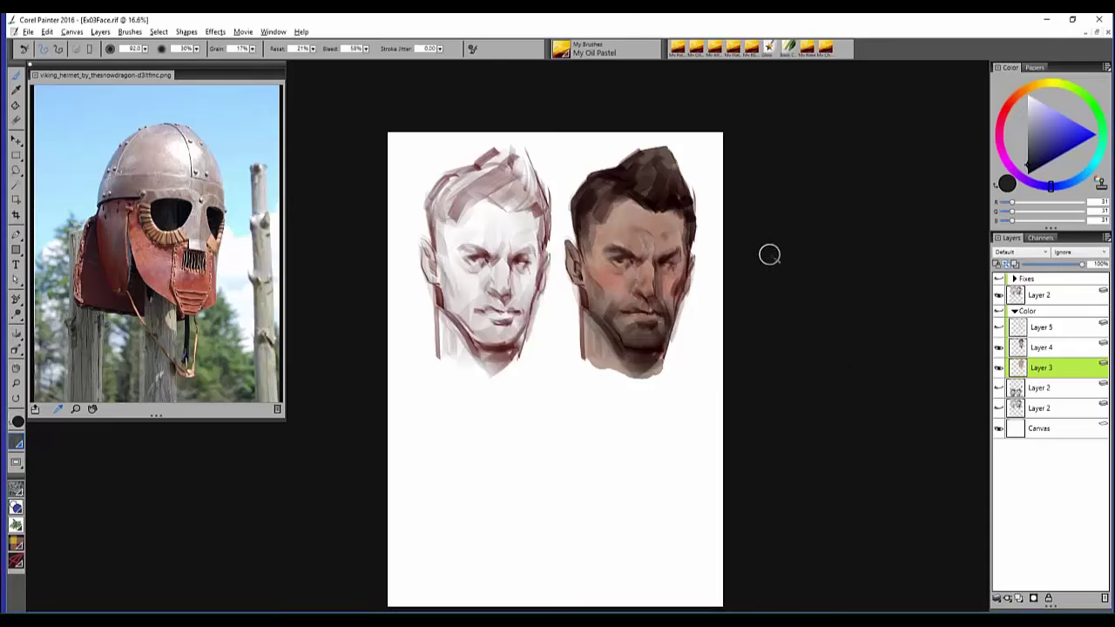
- Choose a muted slate blue and paint a test swatch on the blank area below the first face with brush size 250.6
drag(1026, 124, 1042, 136)
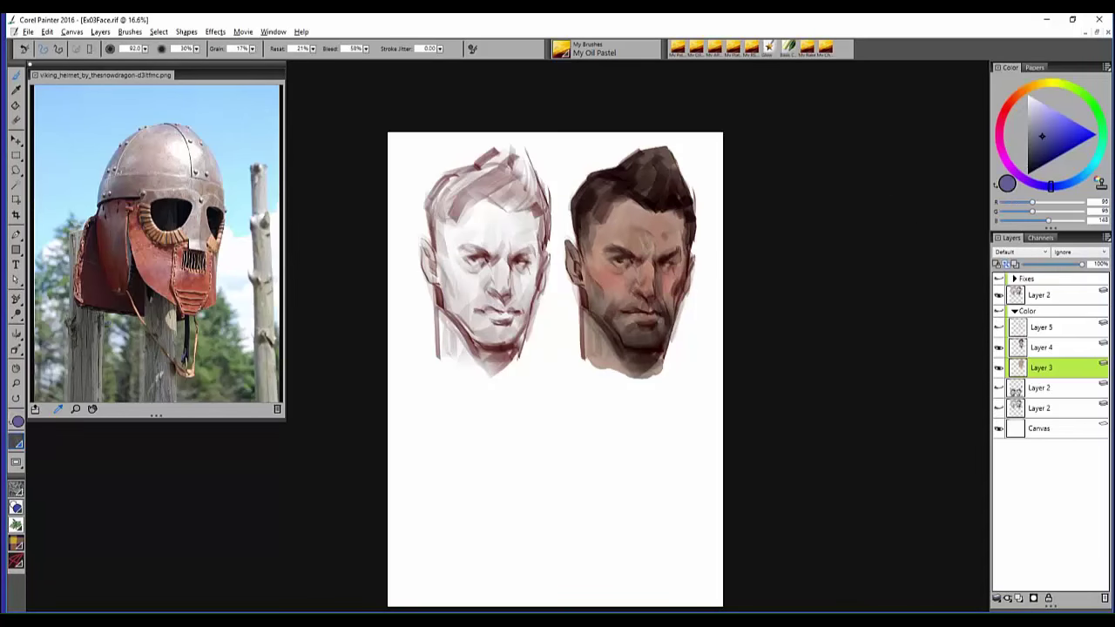
drag(508, 463, 527, 463)
mouse_move(493, 498)
mouse_down()
mouse_move(493, 518)
mouse_move(488, 493)
mouse_up()
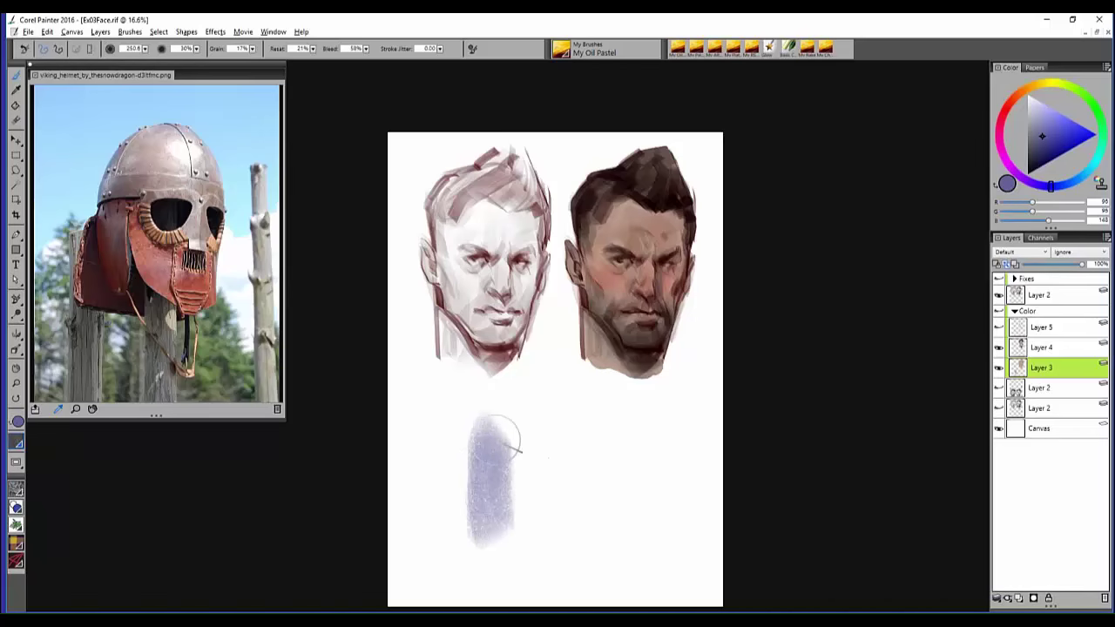
- Widen the slate-blue test swatch, blend a muted beige over its side and undo the last strokes
mouse_move(501, 434)
mouse_down()
mouse_move(494, 487)
mouse_move(522, 545)
mouse_up()
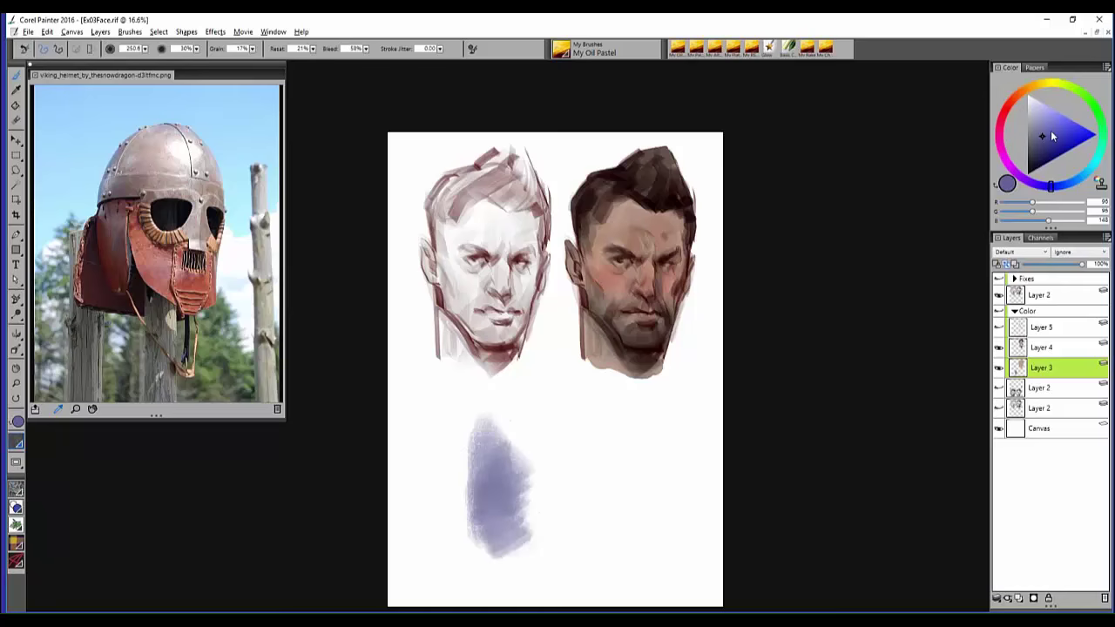
click(1037, 124)
drag(1017, 104, 1018, 94)
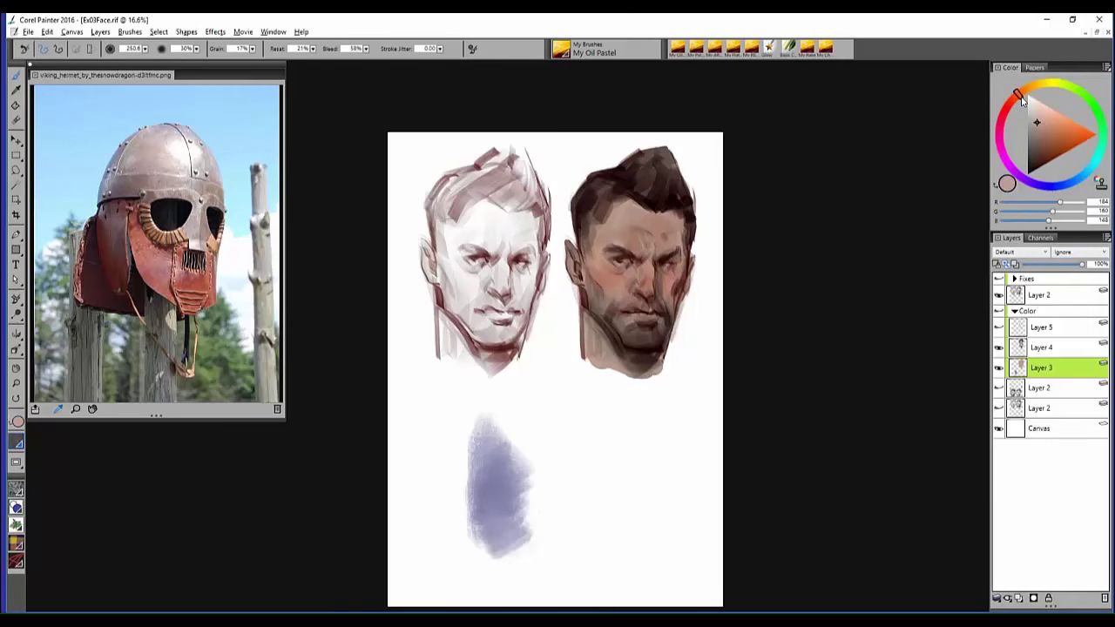
mouse_move(531, 453)
mouse_down()
mouse_move(542, 515)
mouse_move(534, 533)
mouse_move(549, 471)
mouse_up()
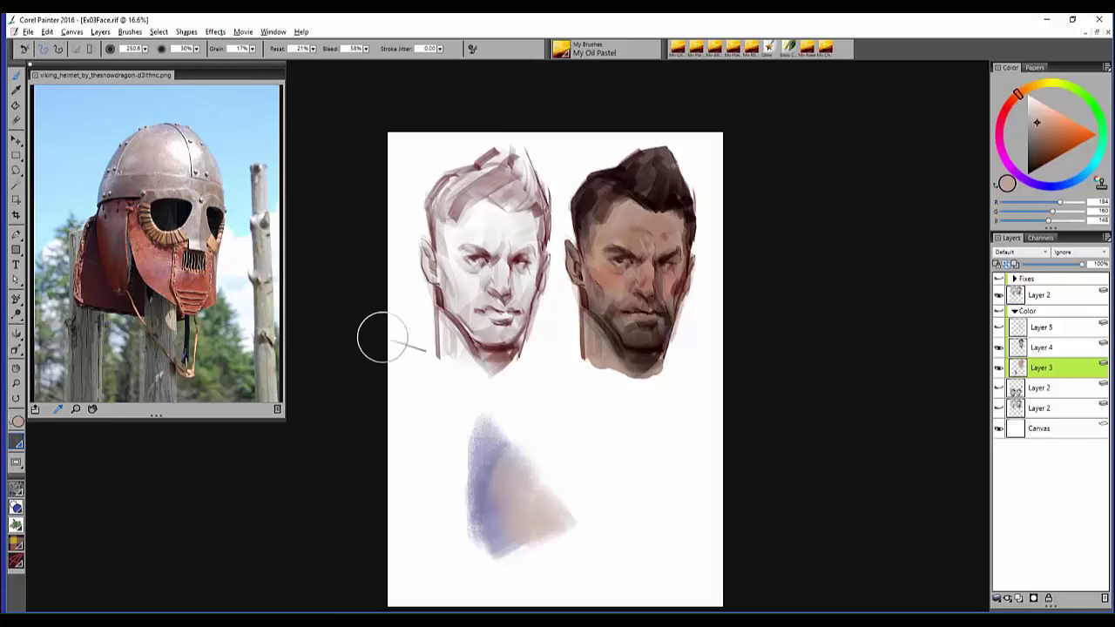
mouse_move(510, 514)
mouse_down()
mouse_move(537, 477)
mouse_move(502, 471)
mouse_move(514, 447)
mouse_move(489, 444)
mouse_move(511, 449)
mouse_move(510, 470)
mouse_move(500, 505)
mouse_move(471, 533)
mouse_move(523, 598)
mouse_up()
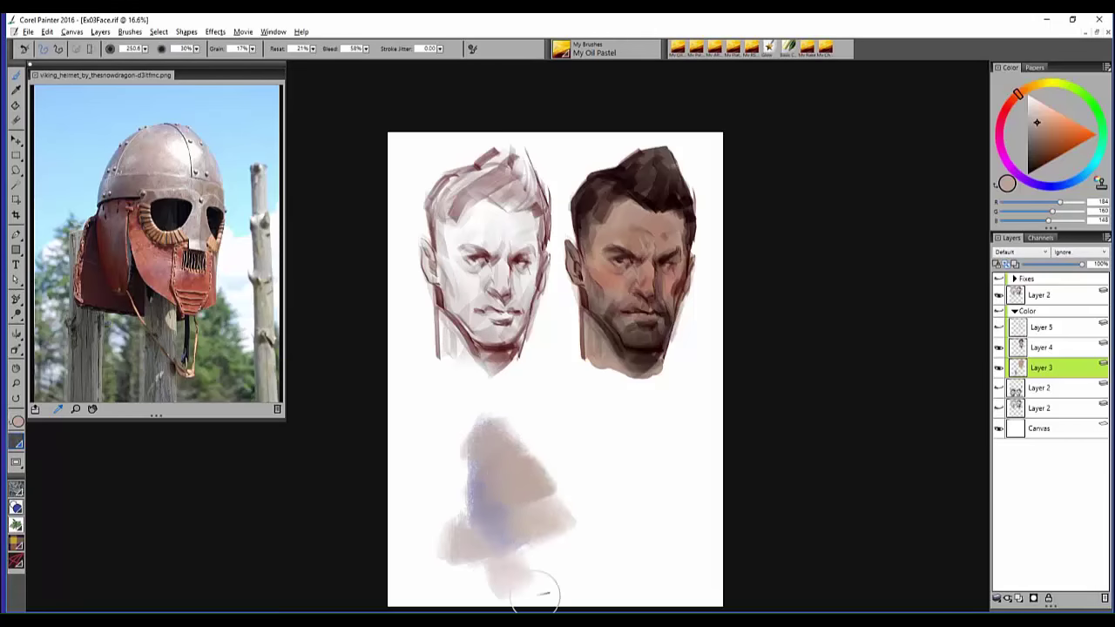
key(ctrl+z)
key(ctrl+z)
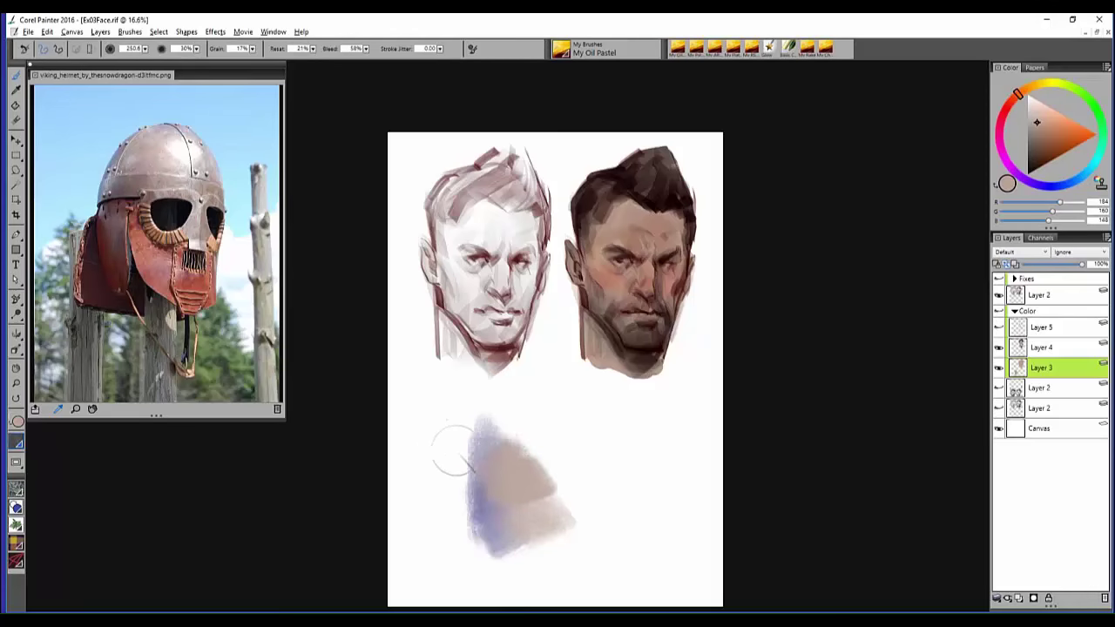
- Select the test swatch with a freehand lasso and delete it from Layer 3
key(l)
drag(429, 409, 606, 540)
drag(390, 520, 392, 505)
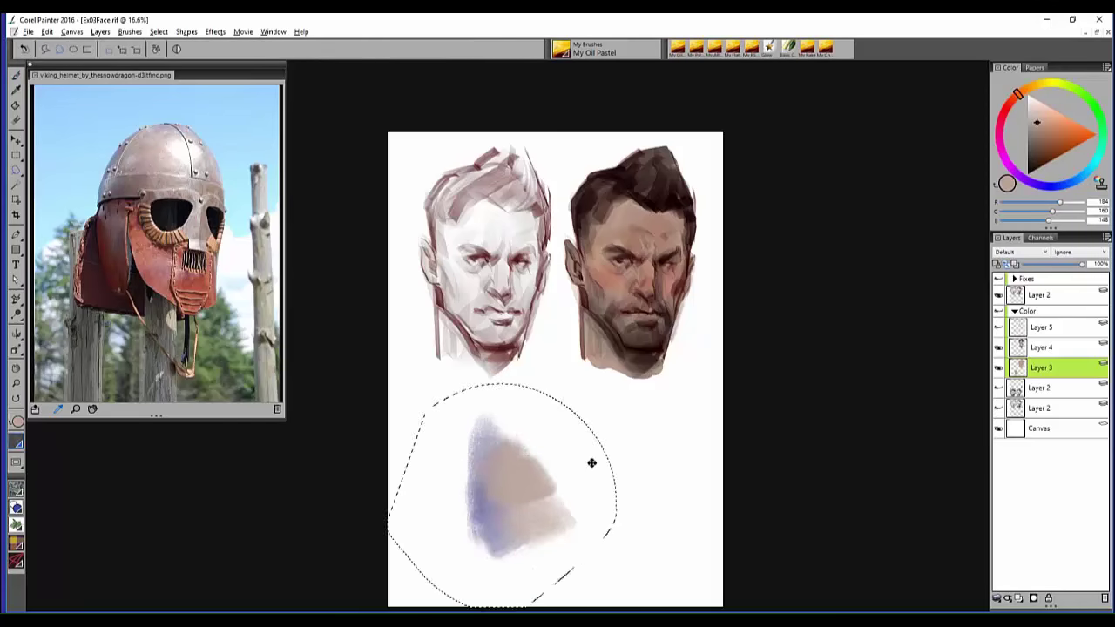
key(Delete)
- Load the bearded head's silhouette as a selection on Layer 4 and choose a muted ochre colour
ctrl+click(1044, 351)
click(1044, 352)
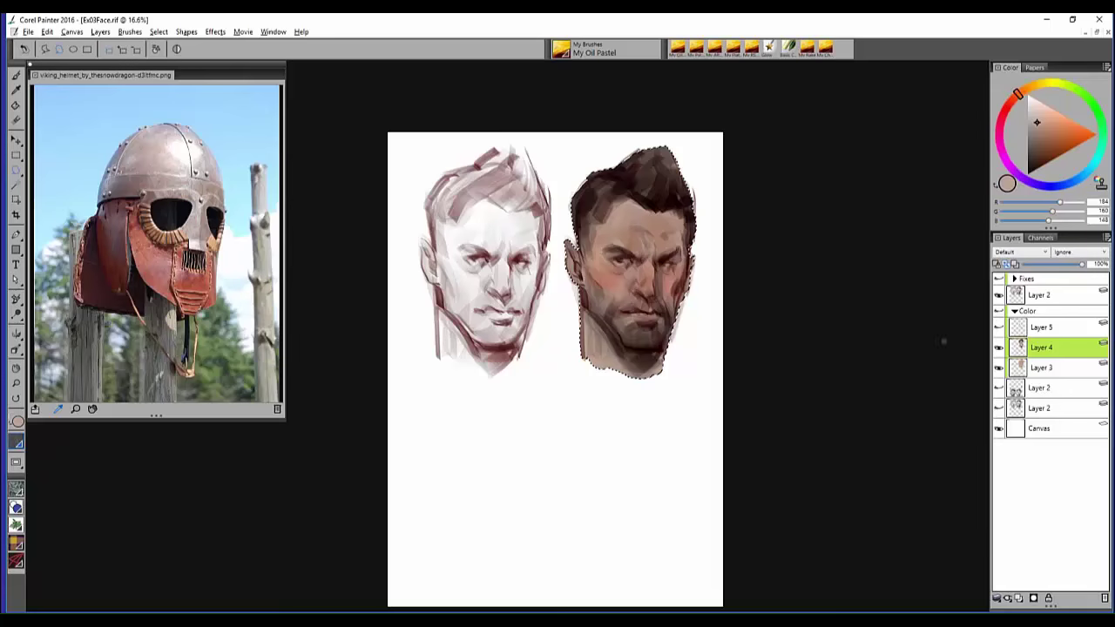
click(1031, 86)
drag(1033, 85, 1035, 85)
click(1044, 133)
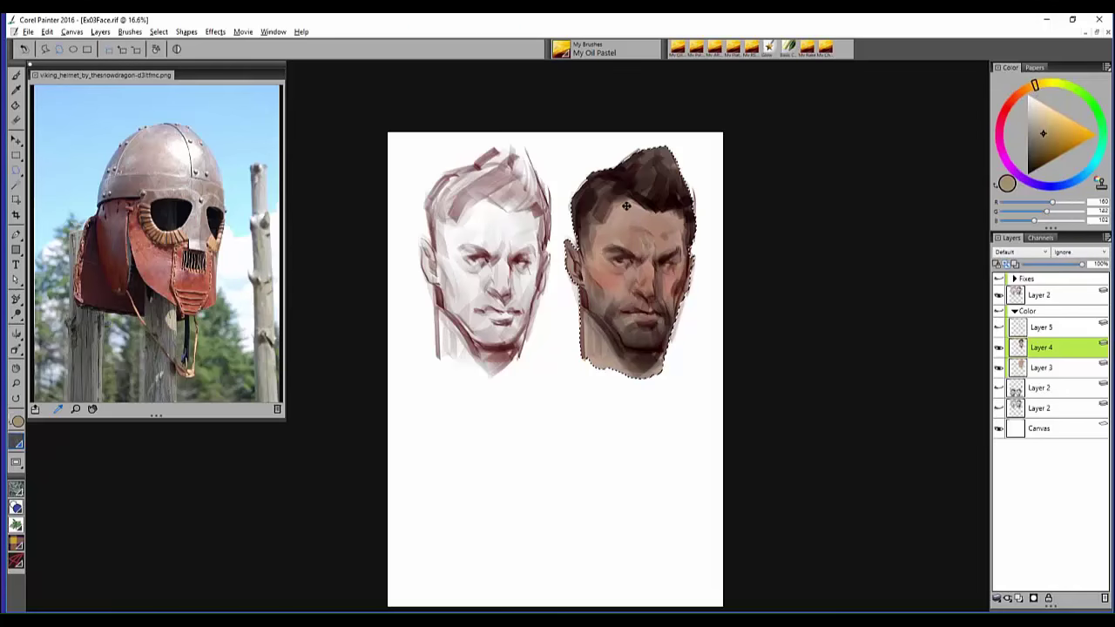
- Reduce the My Oil Pastel brush size to 135.4 and change its paper texture
key(b)
key(bracketleft)
key(bracketleft)
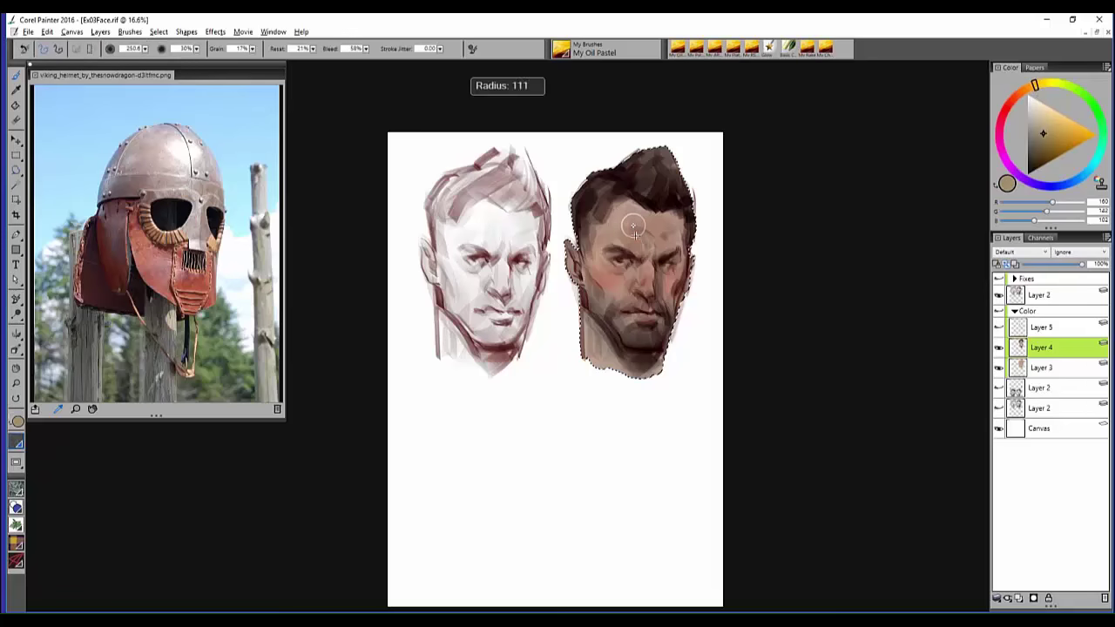
mouse_move(633, 227)
mouse_down()
mouse_move(623, 223)
mouse_move(653, 218)
mouse_move(631, 225)
mouse_up()
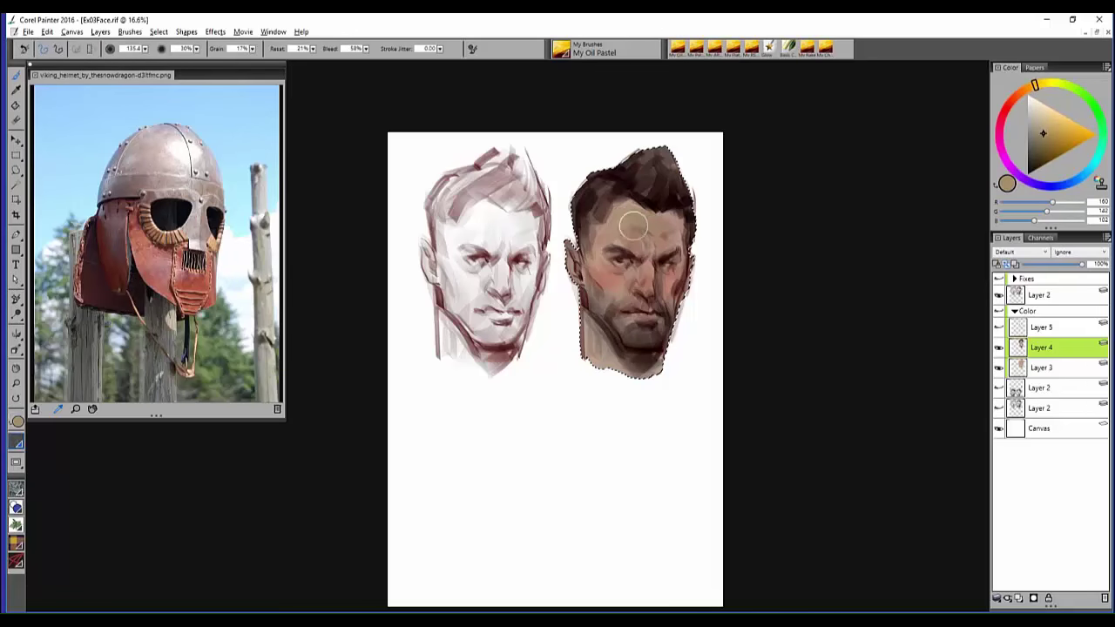
click(17, 444)
click(347, 311)
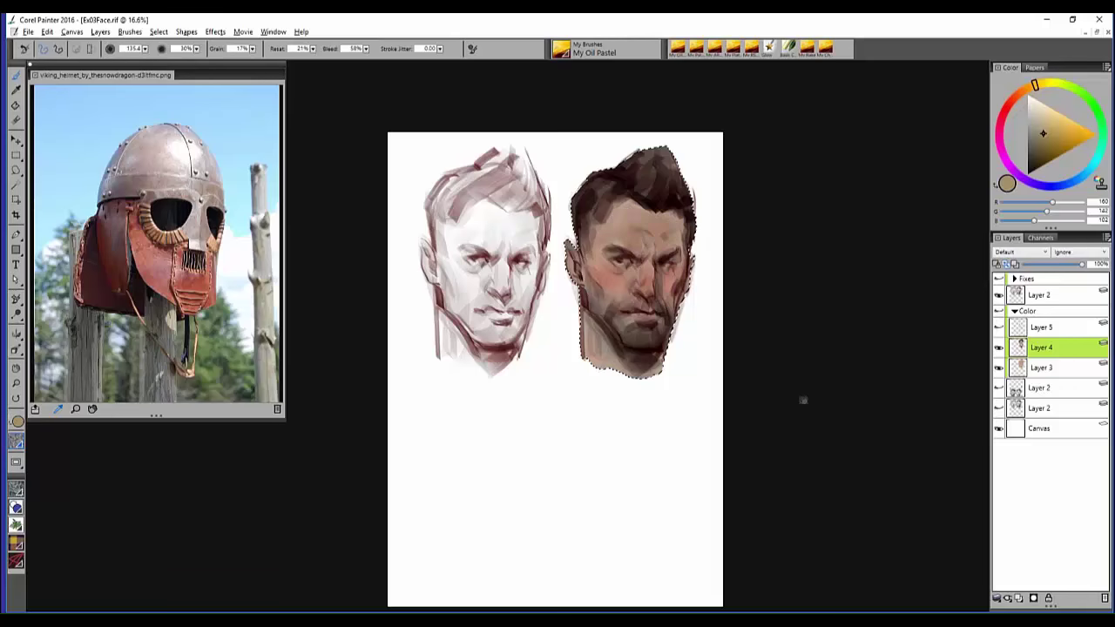
- Show Layer 5 and drop the head selection, comparing the bearded face with the Color group hidden and shown
scroll(941, 328, down, 1)
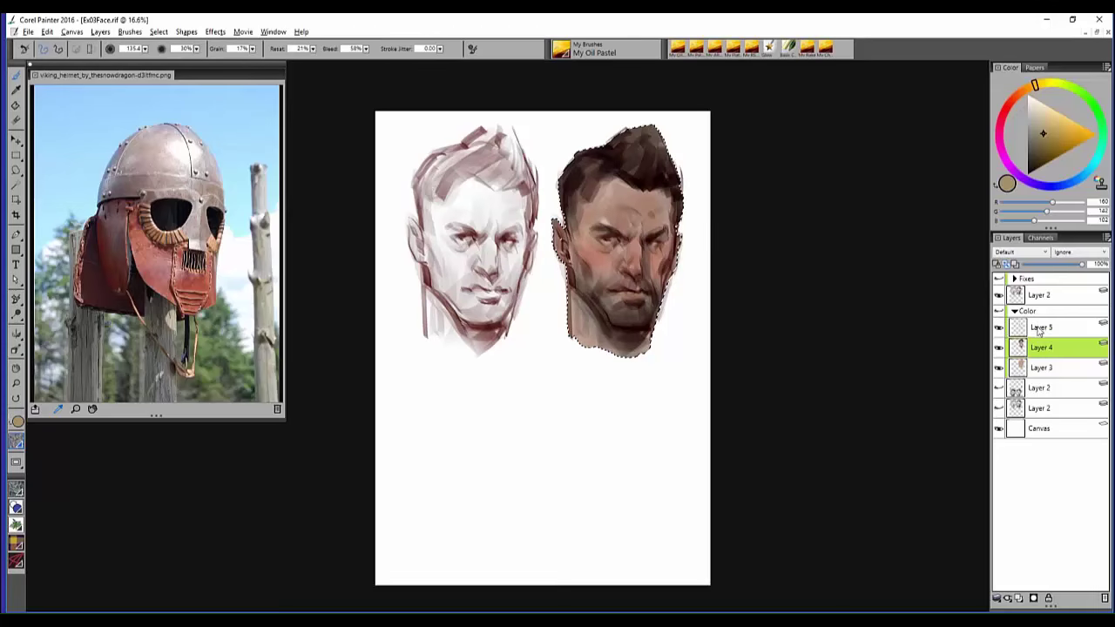
click(1002, 329)
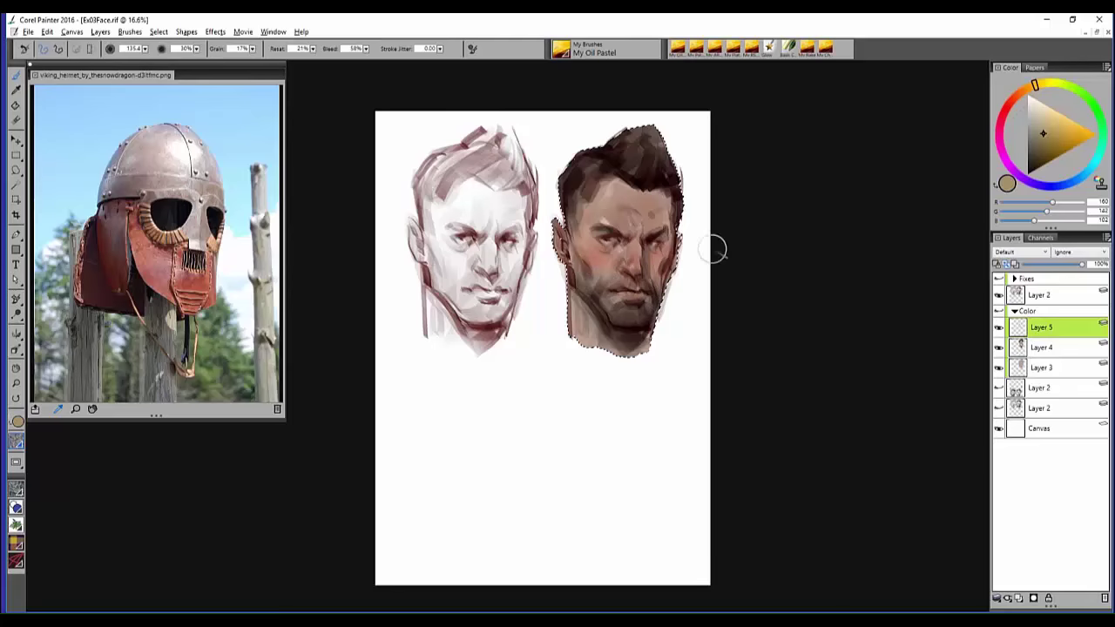
click(999, 311)
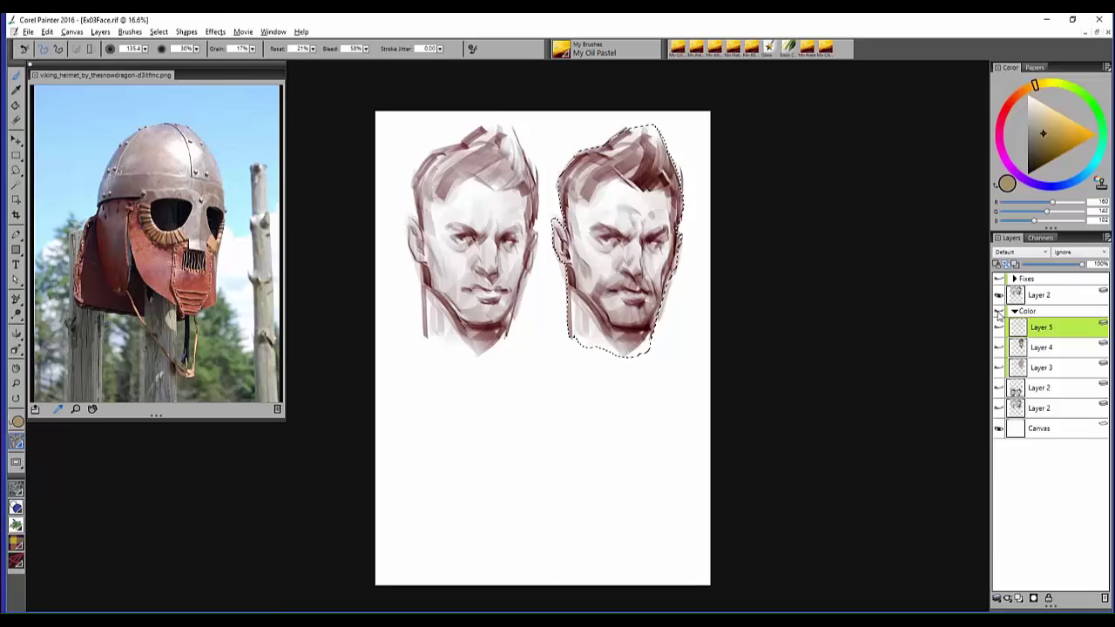
key(ctrl+d)
click(1000, 312)
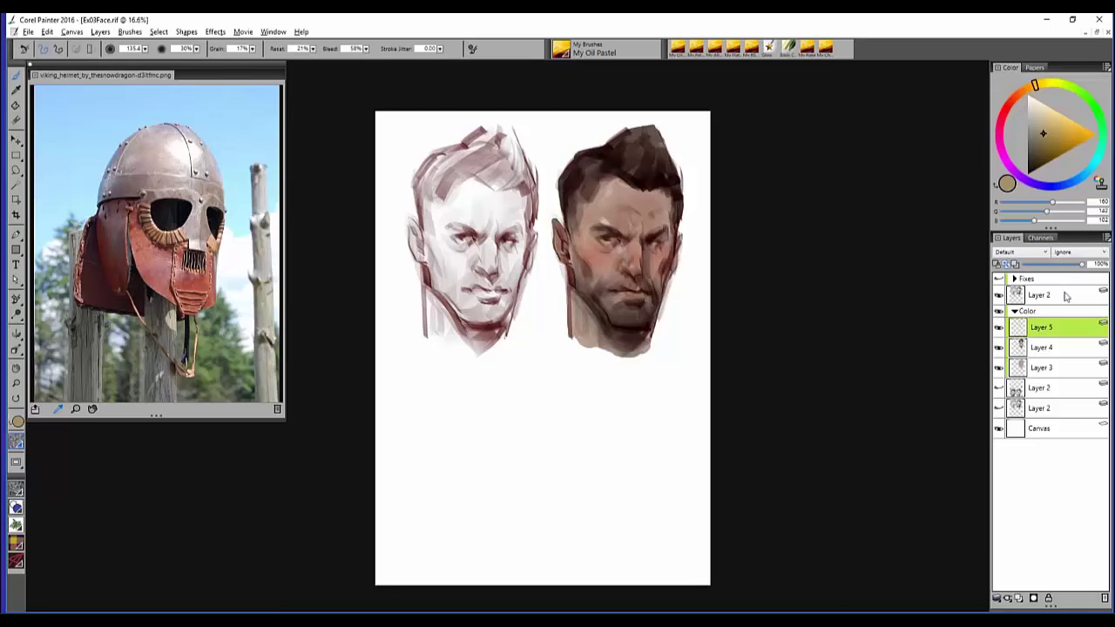
- Collapse the Color group, expand the Fixes group and show its Fixes layer, comparing the face with and without it
click(1015, 312)
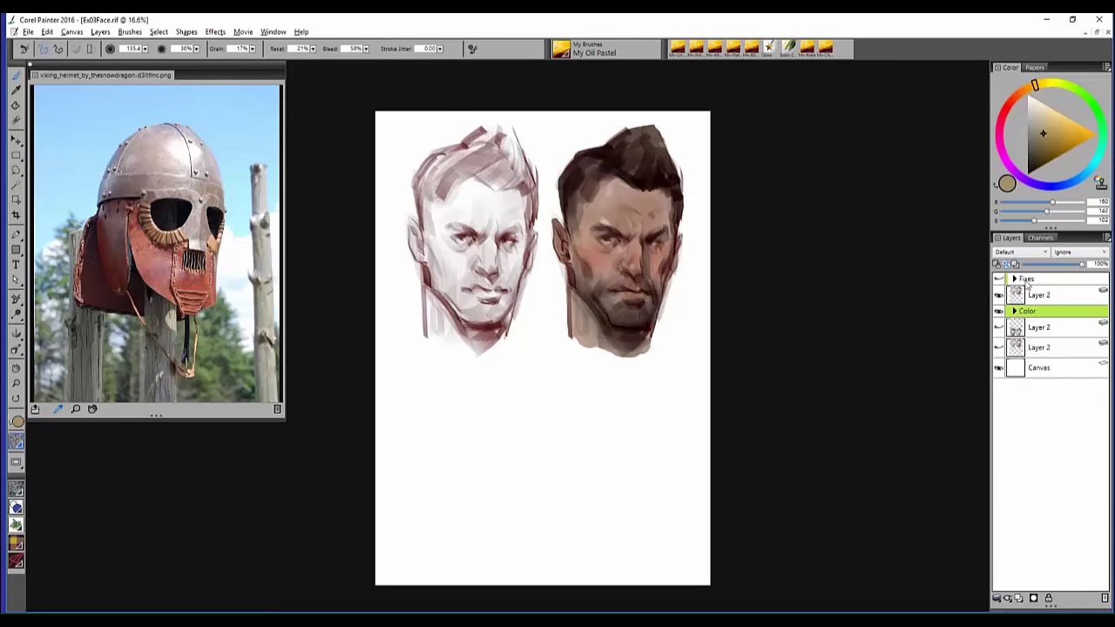
click(1015, 280)
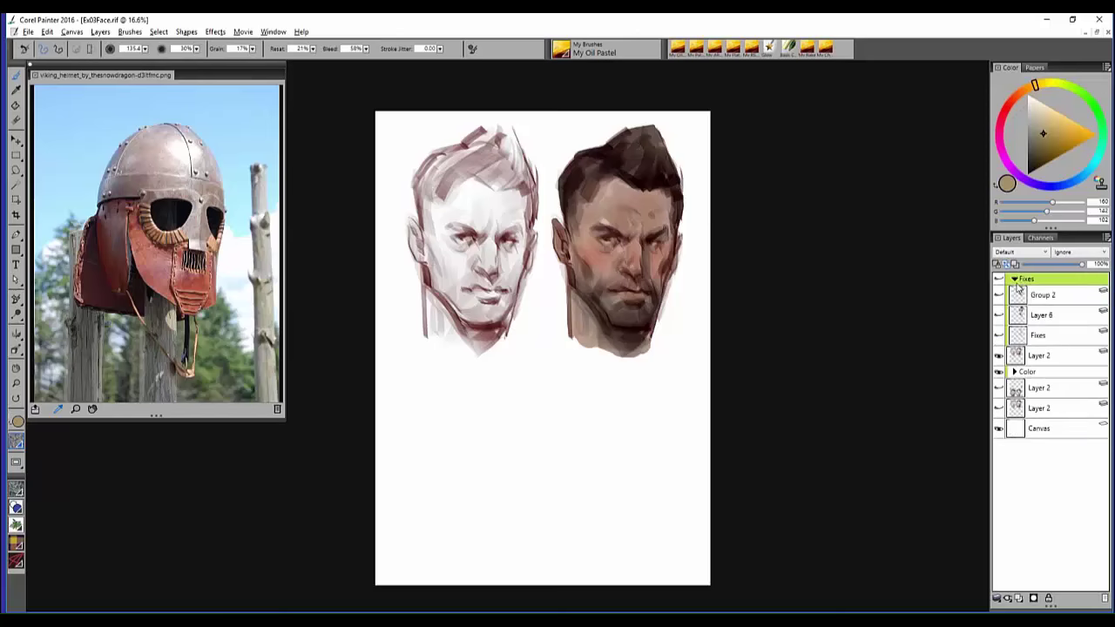
click(1000, 336)
click(1000, 338)
click(999, 338)
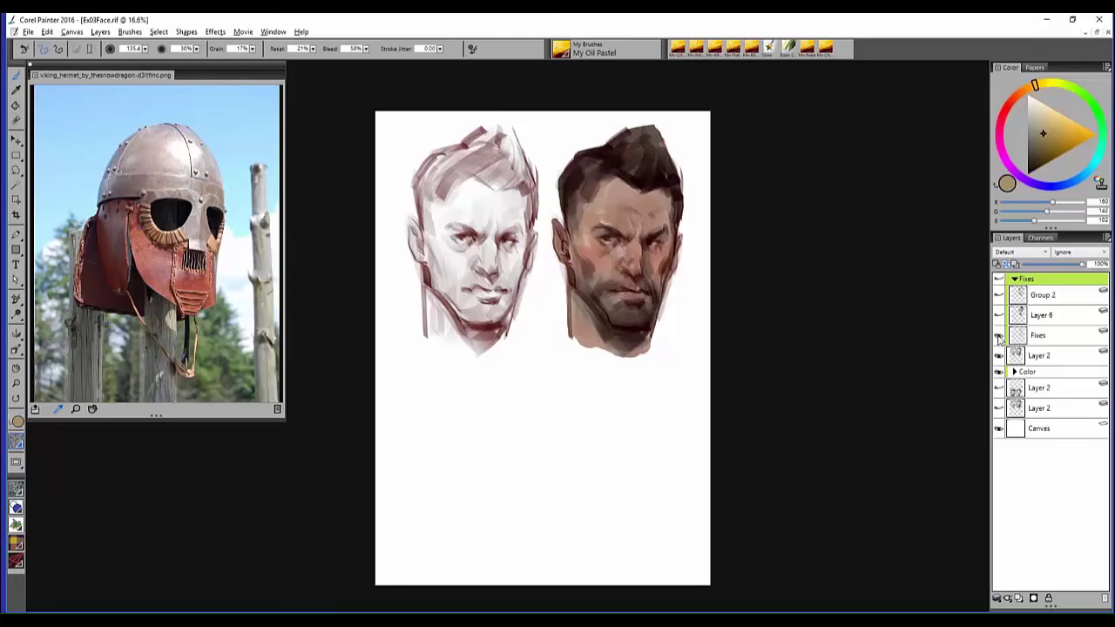
click(1000, 338)
click(999, 338)
click(999, 338)
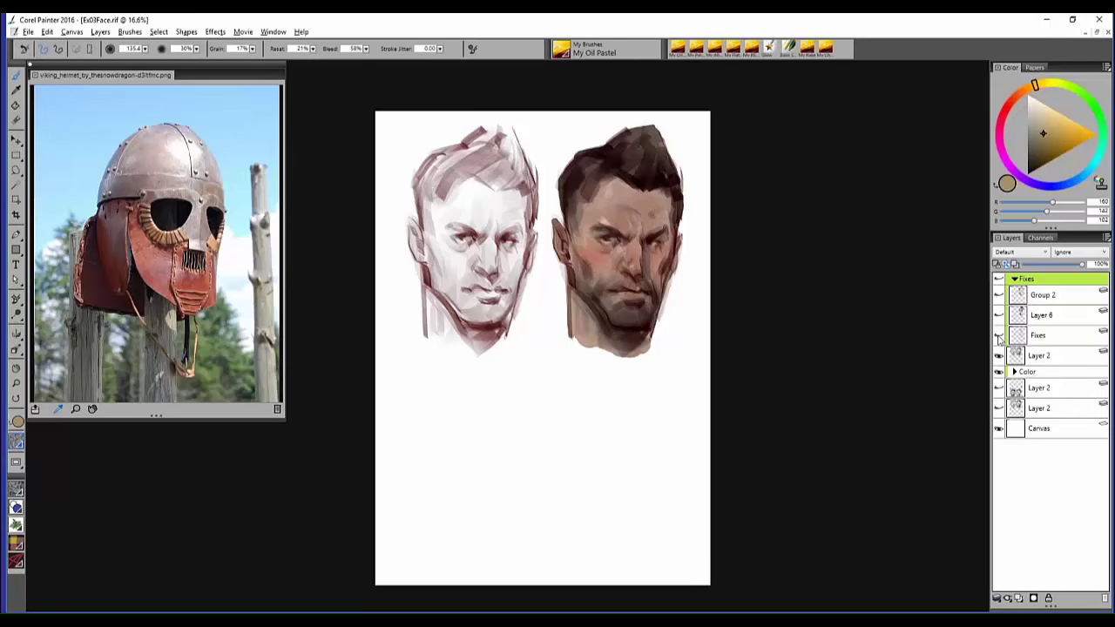
click(999, 338)
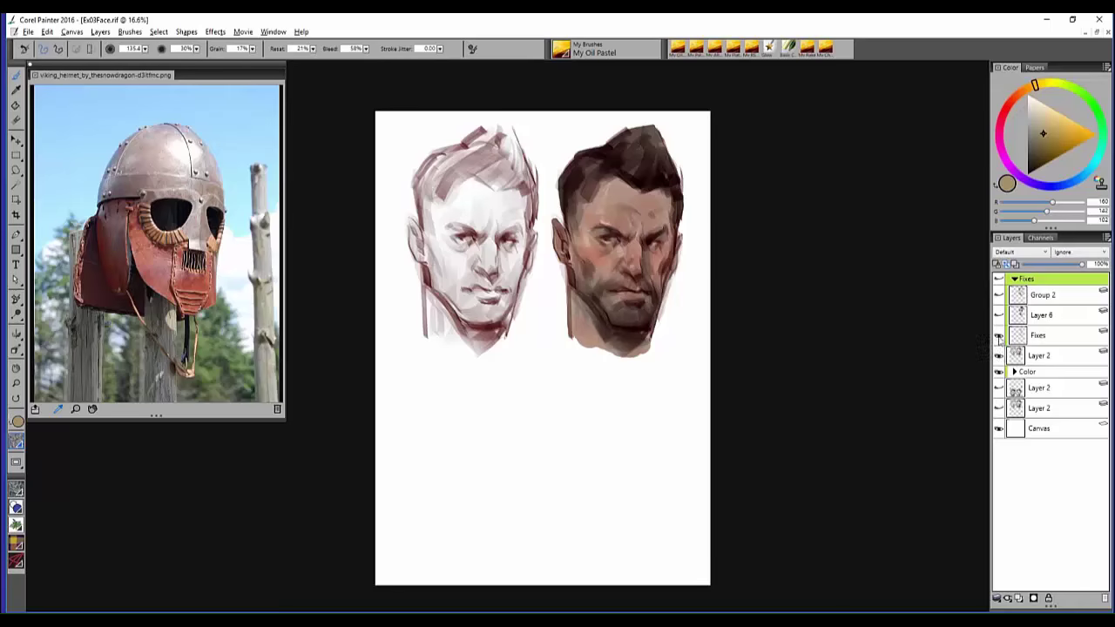
- Show Layer 6 in the Fixes group, toggling it and the Fixes layer to compare their refinements to the bearded face
click(1000, 317)
click(1000, 317)
click(1000, 338)
click(999, 338)
click(999, 316)
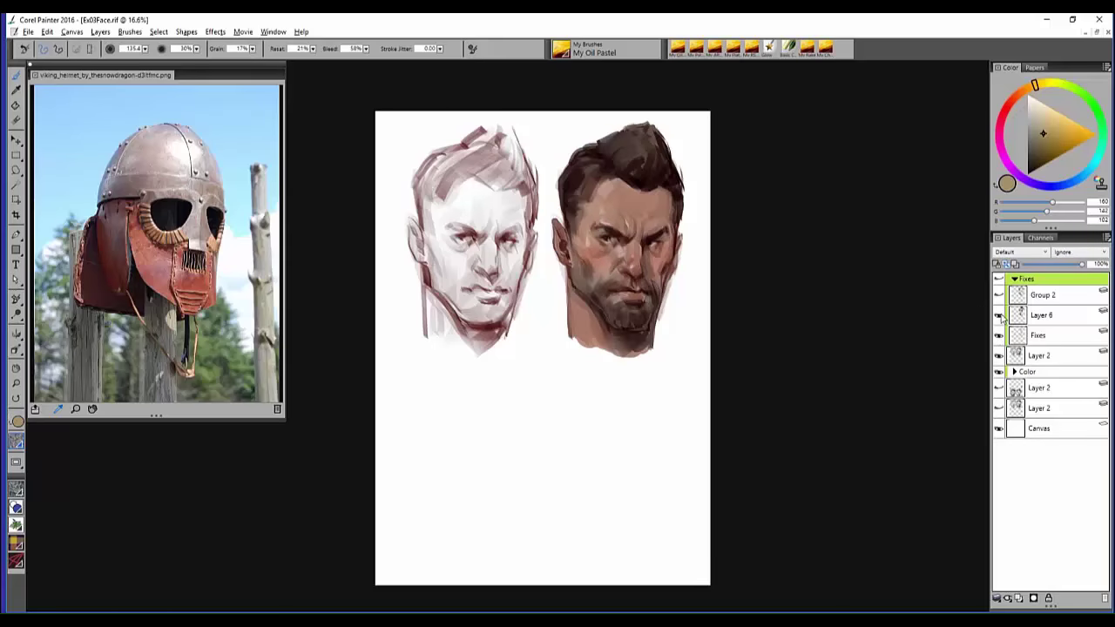
- Select Group 2 above Layer 6 and show its detailed hair and beard refinements
click(1048, 318)
click(1051, 301)
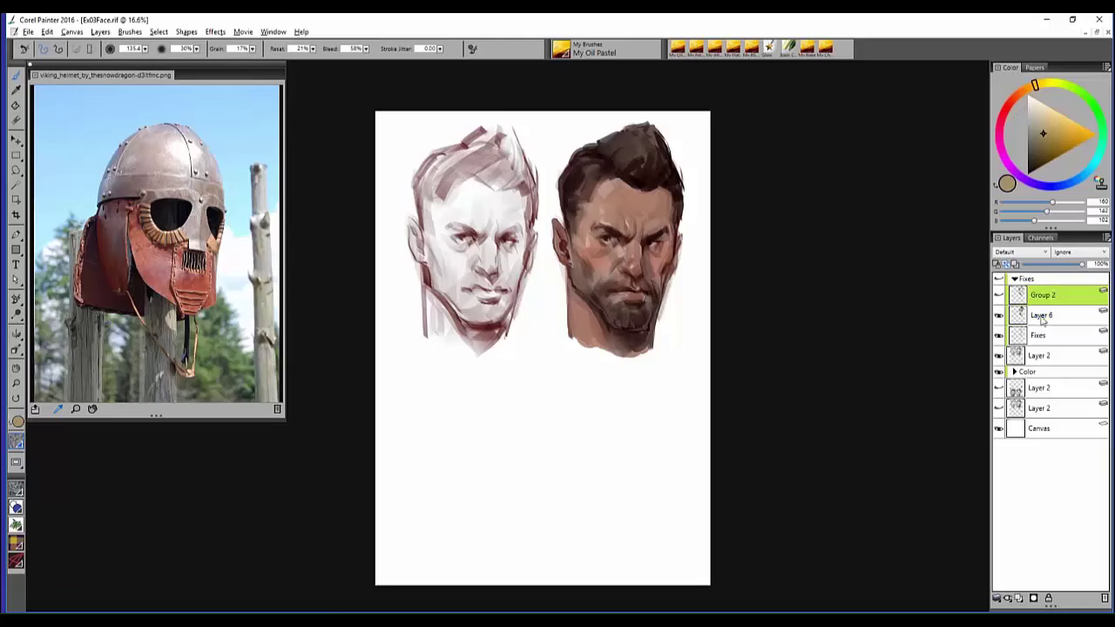
click(1043, 319)
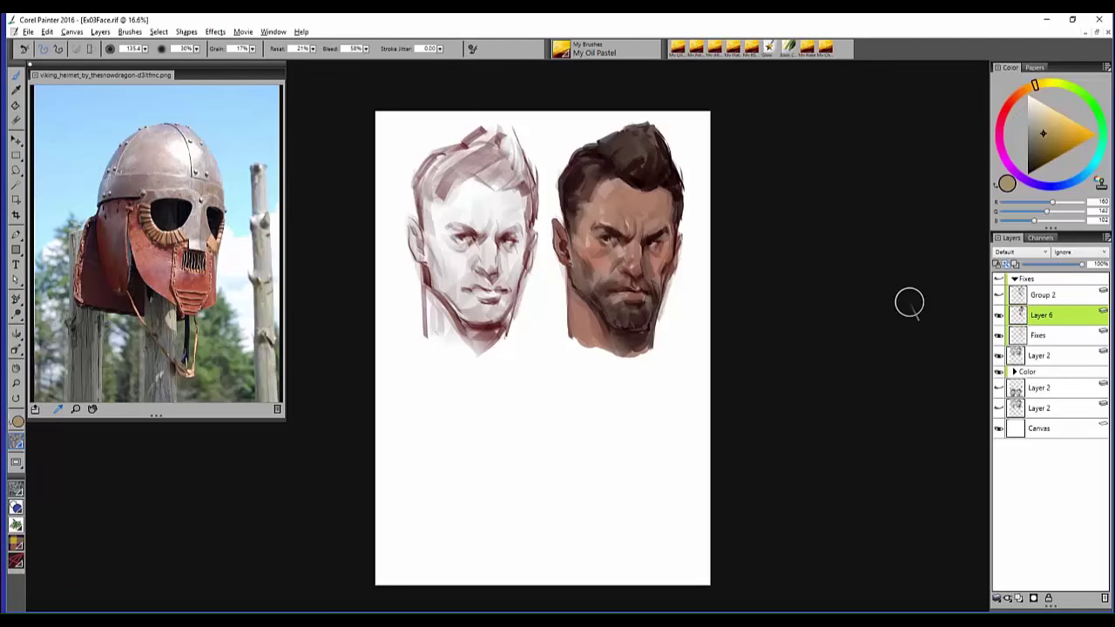
click(1034, 300)
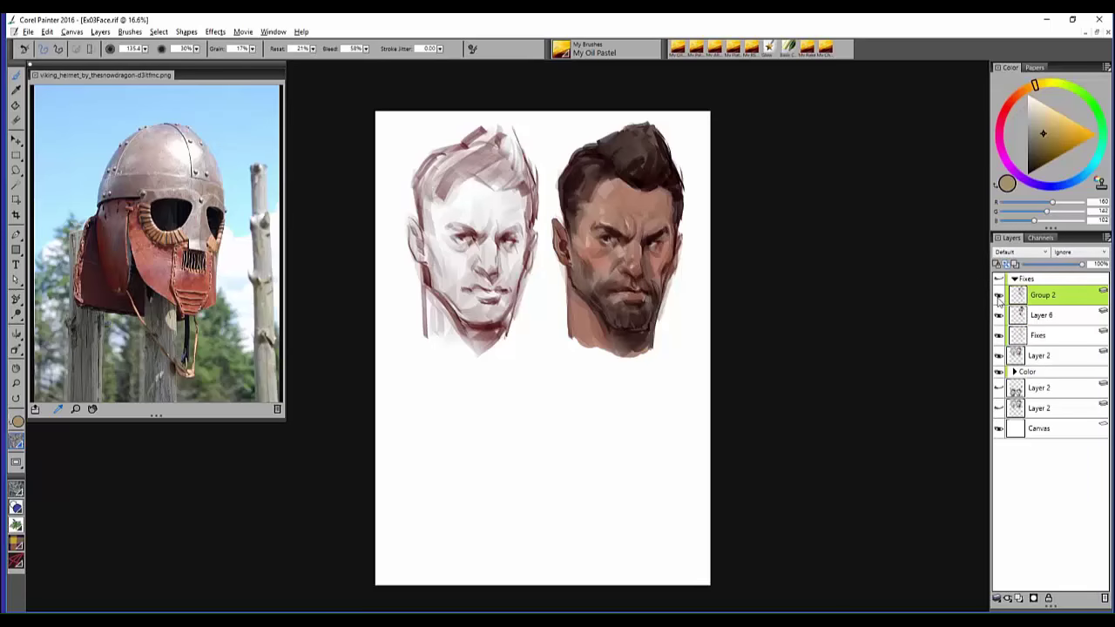
click(998, 295)
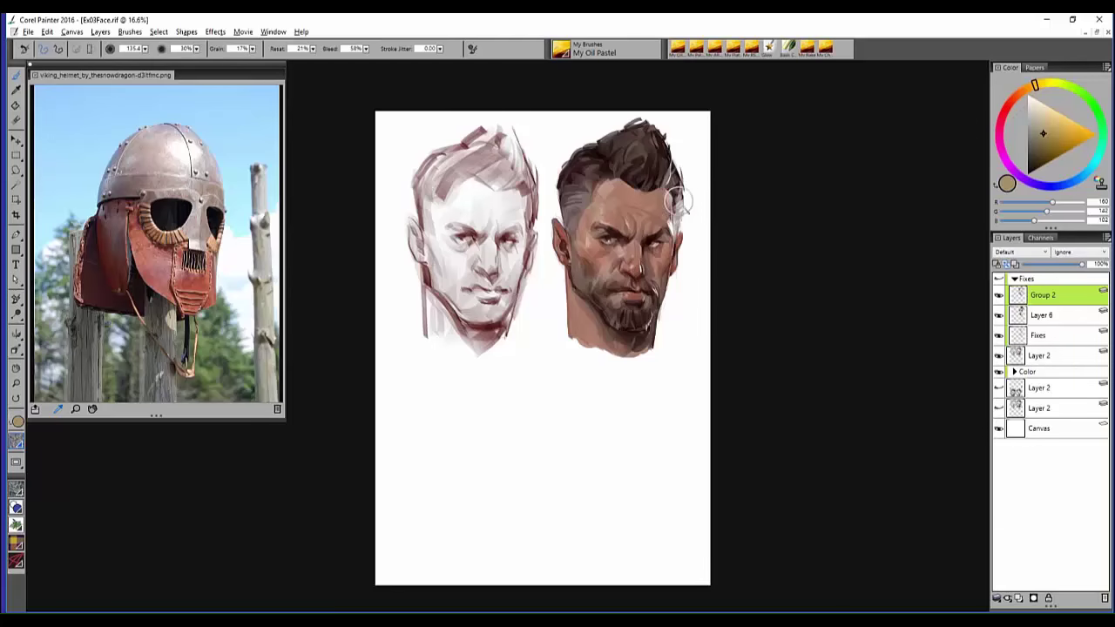
- Draw small arrows beside the bearded head's hair and jaw in black with My Palette Knife 2 at size 6.0
click(1003, 194)
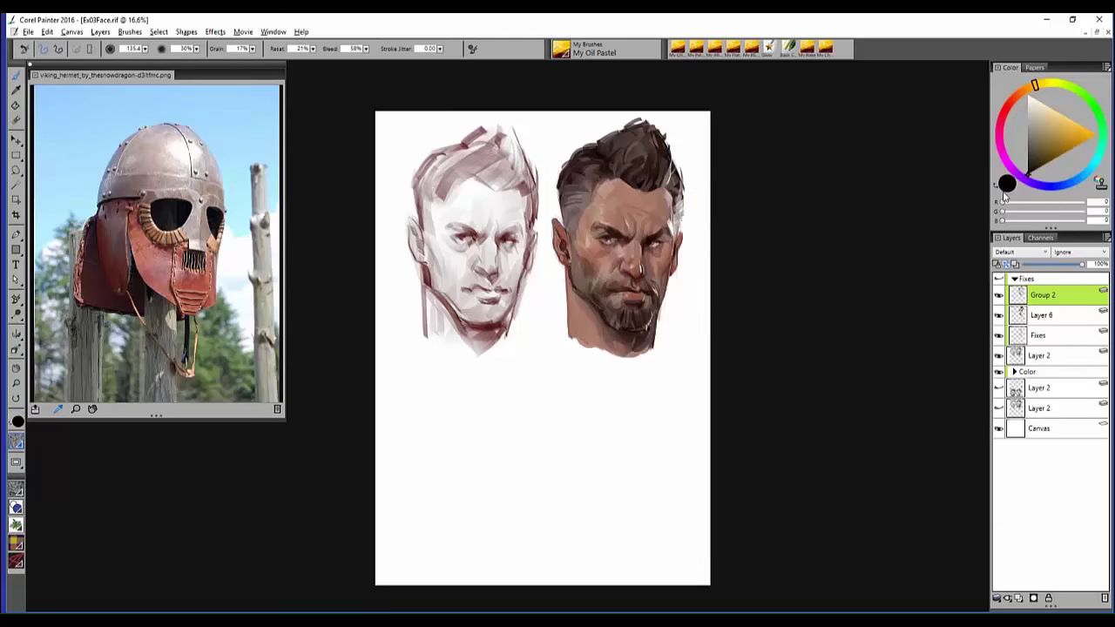
click(699, 50)
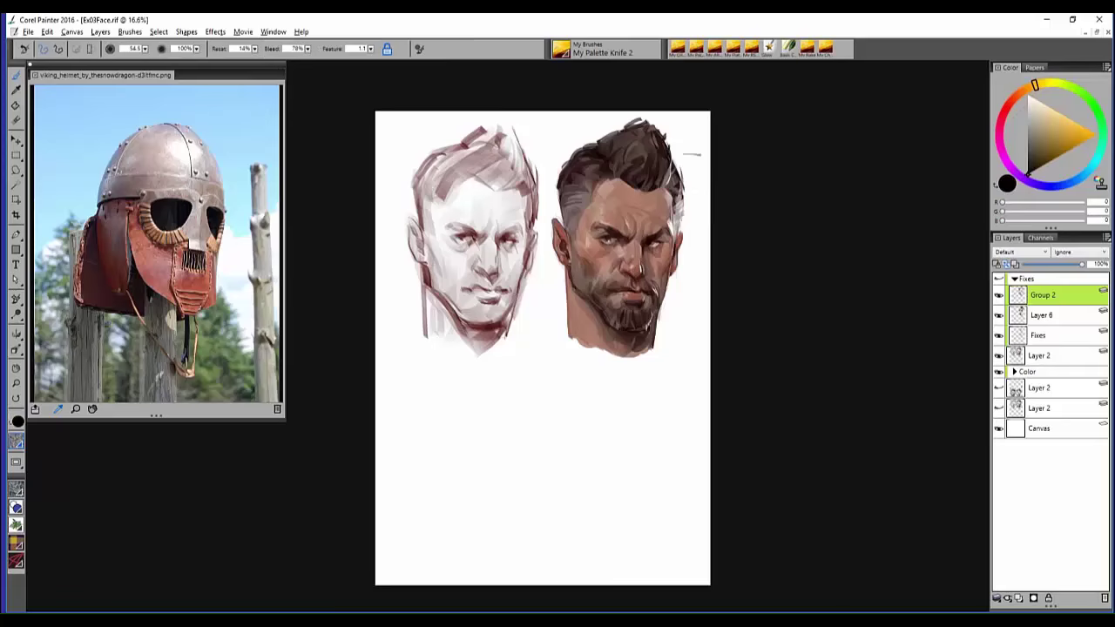
key(bracketleft)
key(bracketleft)
key(bracketleft)
key(bracketleft)
drag(721, 332, 732, 332)
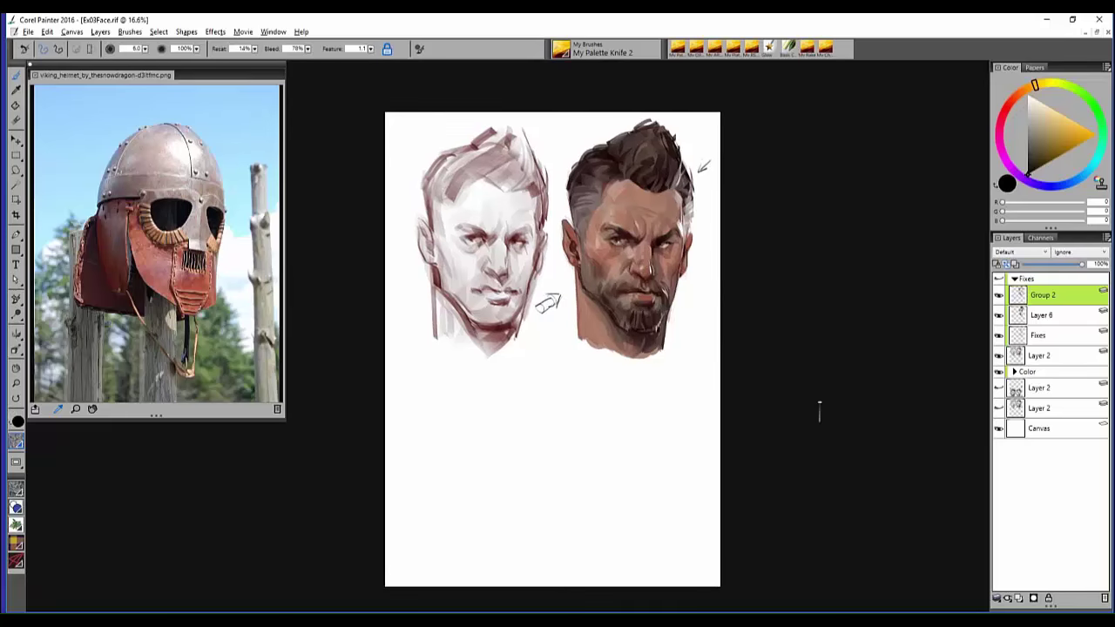
- Review the refinement stages by hiding Group 2, Layer 6 and Fixes, and show them again one by one from Fixes upward
click(999, 316)
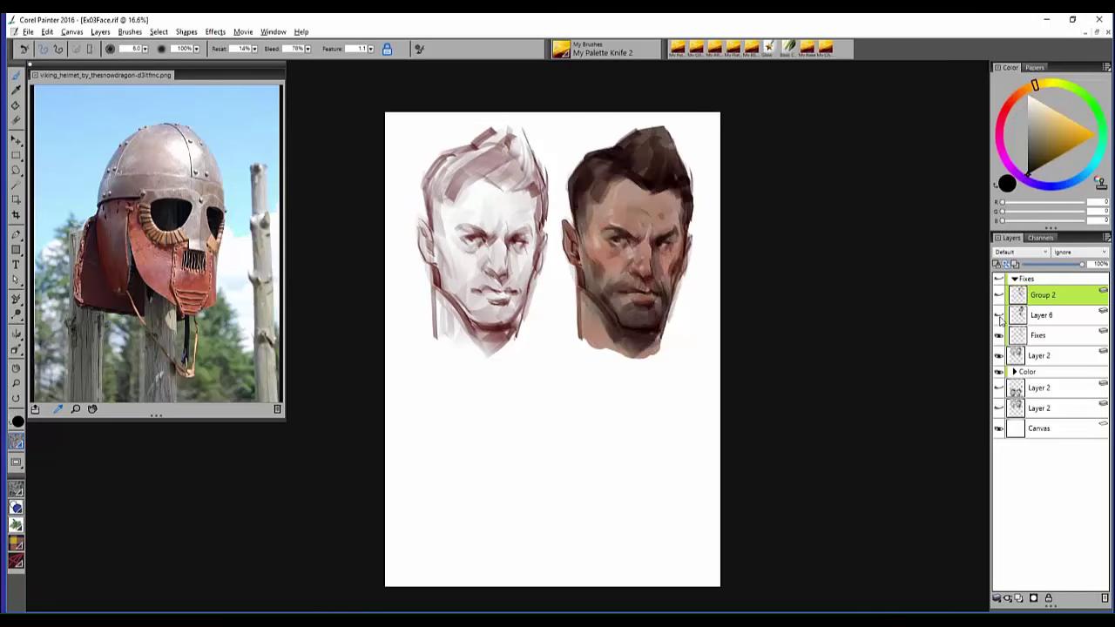
click(1000, 339)
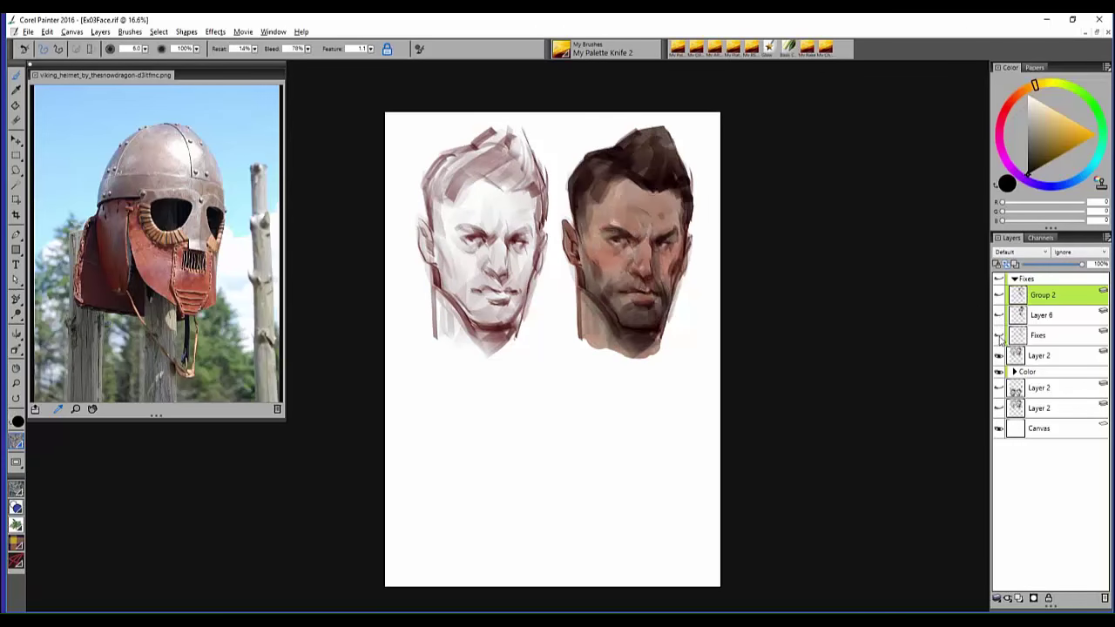
click(1000, 338)
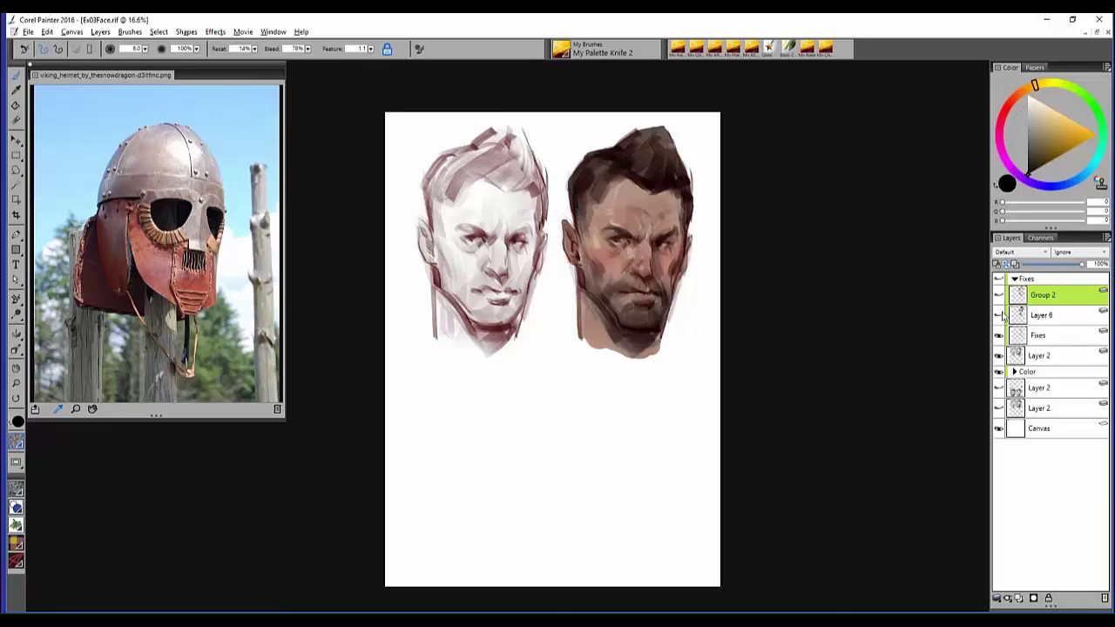
click(1000, 315)
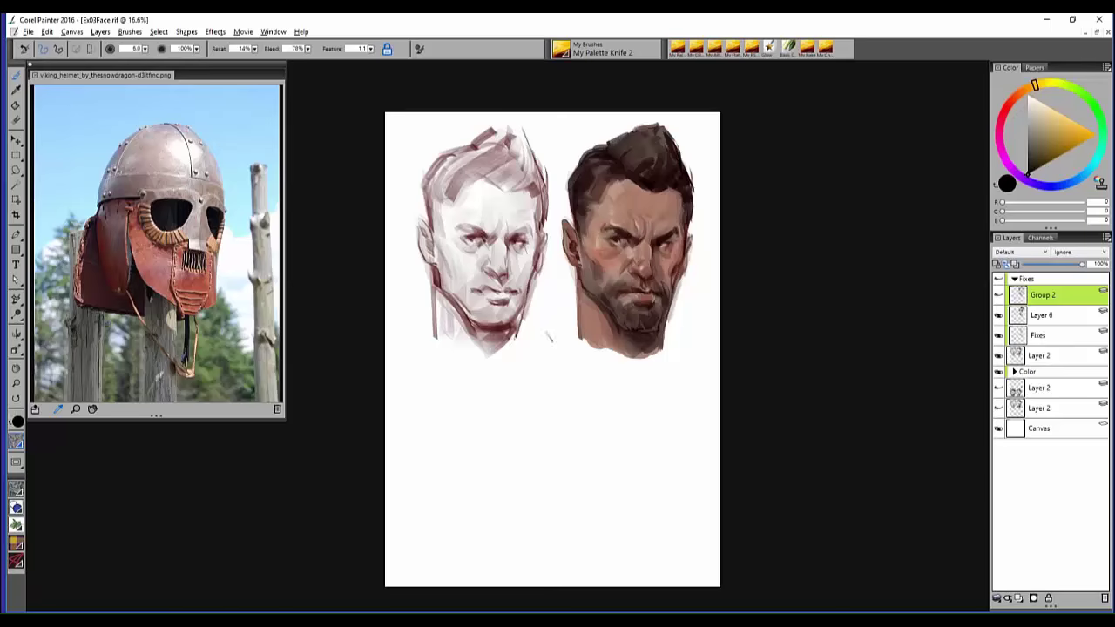
click(999, 295)
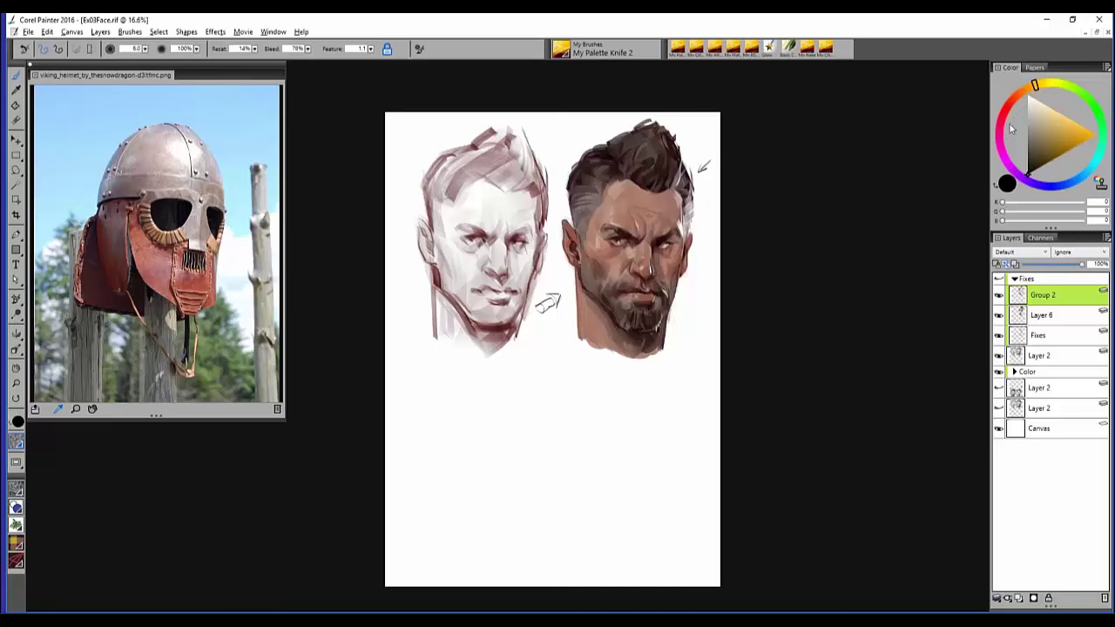
- Sample the forehead's skin tone, try a stroke with it below the bearded head and undo the stroke
alt+click(624, 211)
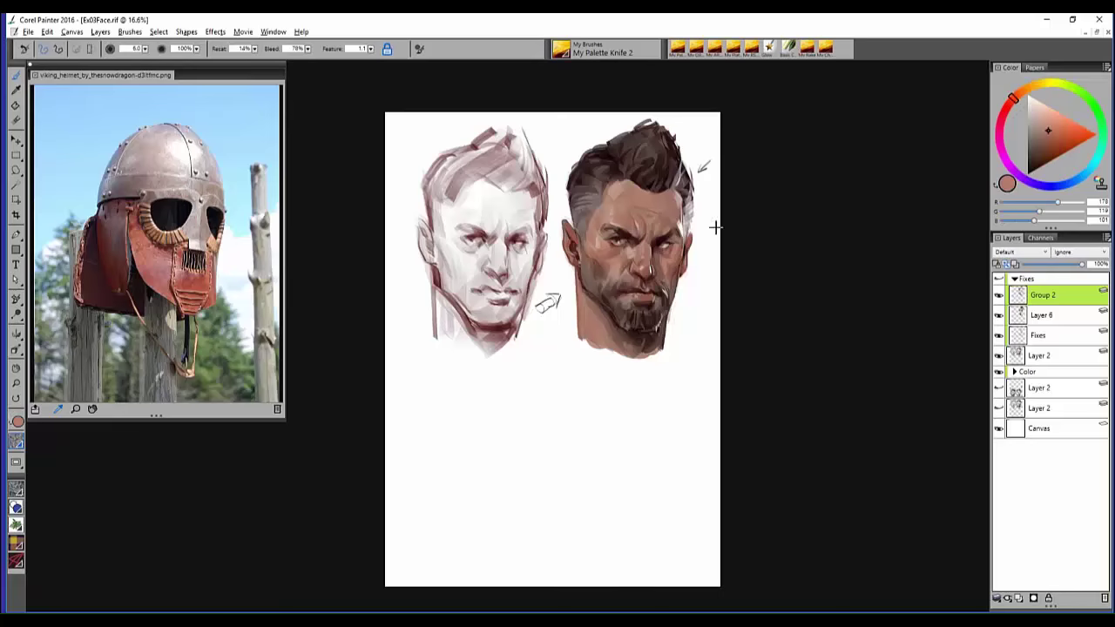
drag(565, 382, 623, 400)
key(ctrl+z)
- Hide the Fixes group, the Layer 2 above Color and the Color group, and show the bottom Layer 2 with the original sketches
click(999, 280)
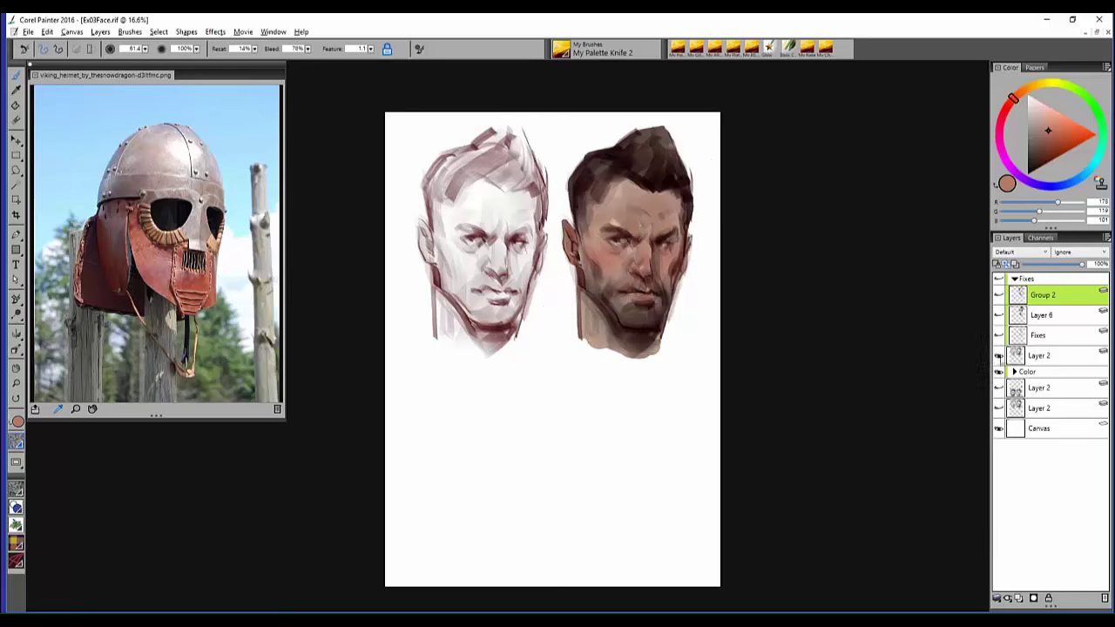
click(998, 356)
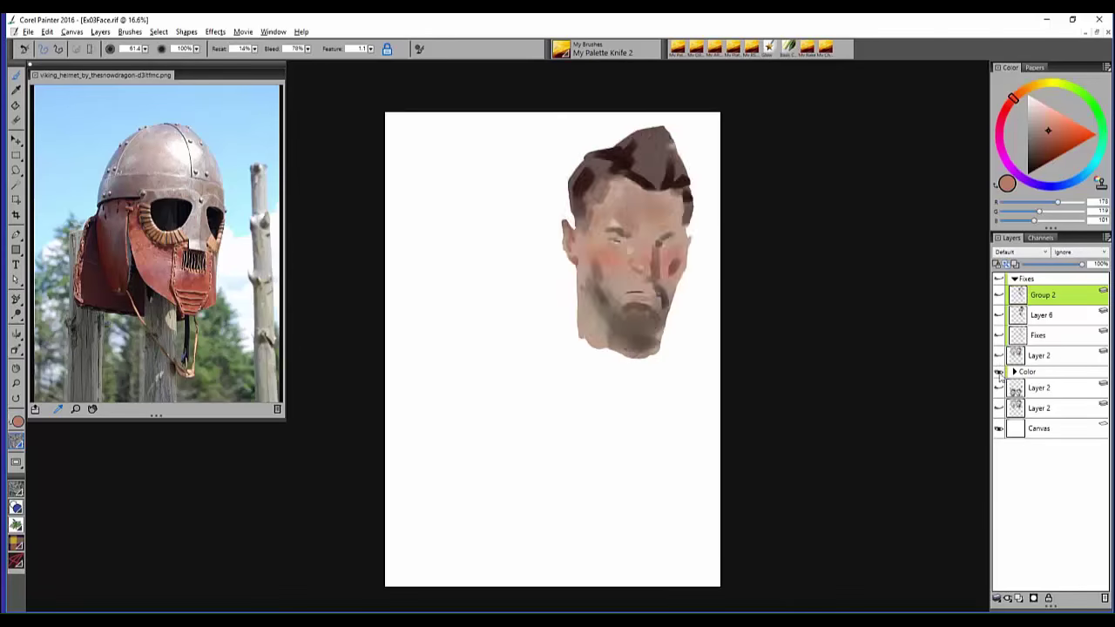
click(999, 371)
click(999, 409)
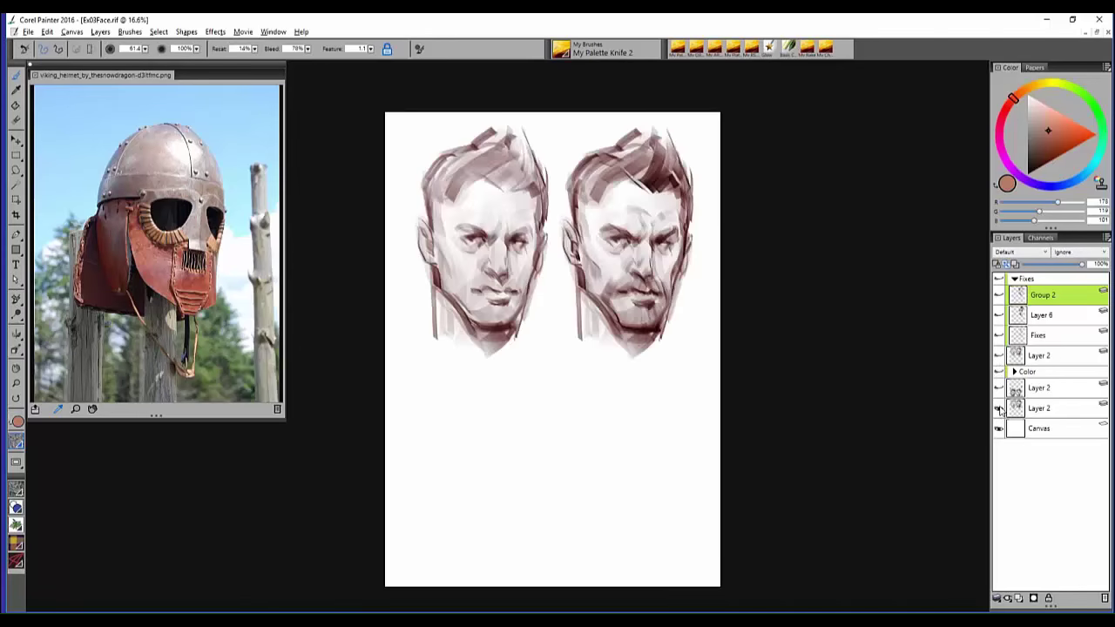
click(999, 409)
click(999, 409)
- Expand the Color group and switch from the bottom Layer 2 sketch to the Multiply Layer 2 above the group
click(1015, 372)
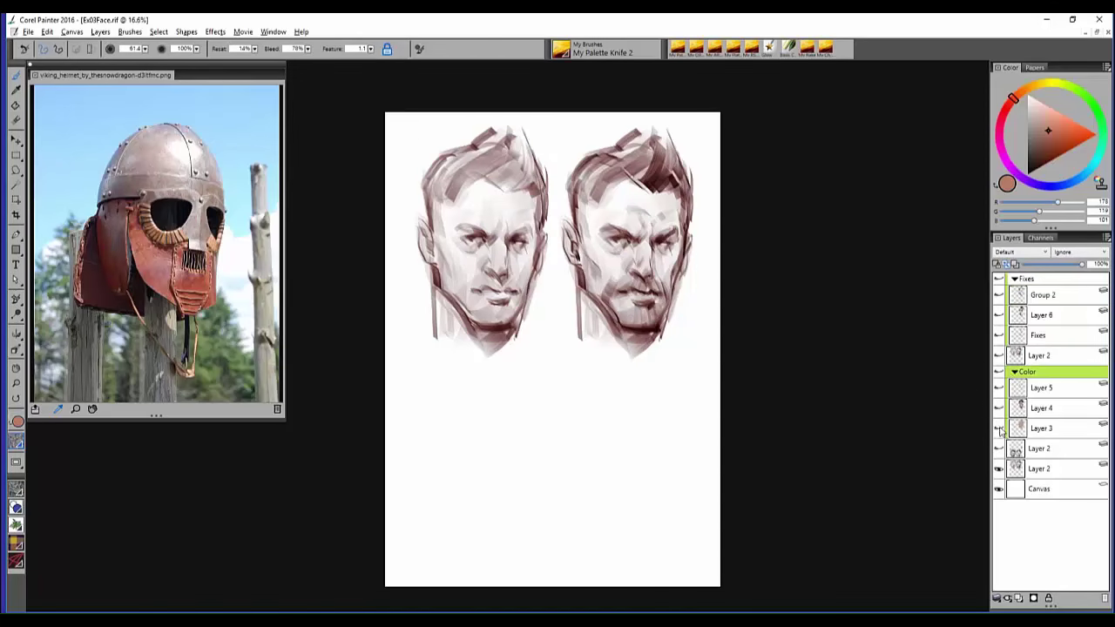
click(1000, 428)
click(999, 429)
click(1037, 356)
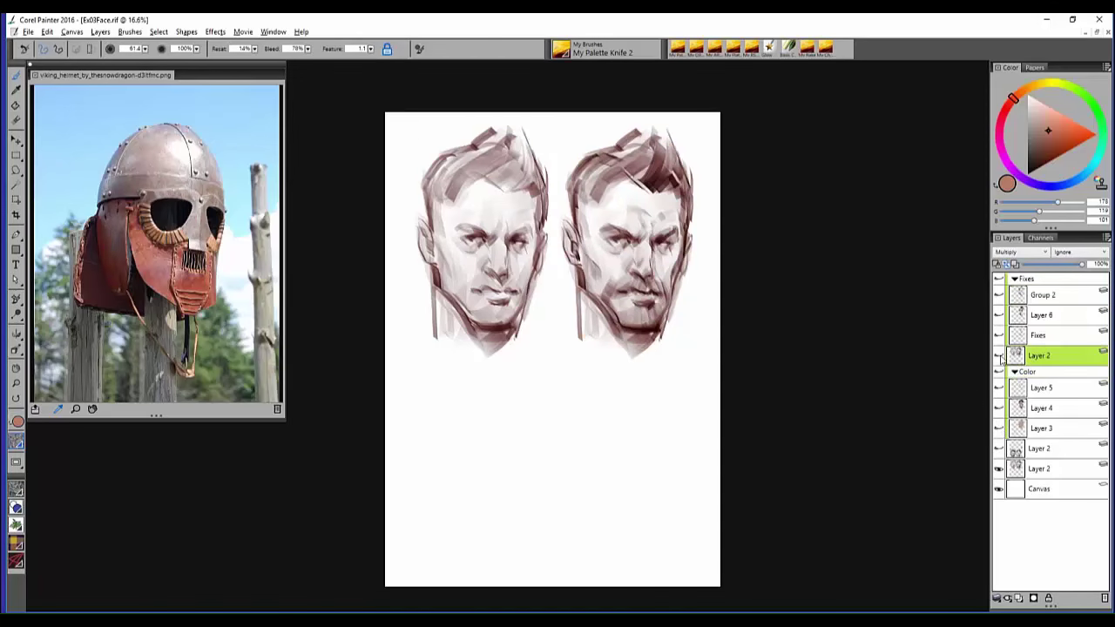
click(999, 355)
click(1000, 468)
- Replay the colouring stages by showing Layer 3, Layer 4, Layer 5, Fixes, Layer 6 and Group 2 one by one
click(1000, 428)
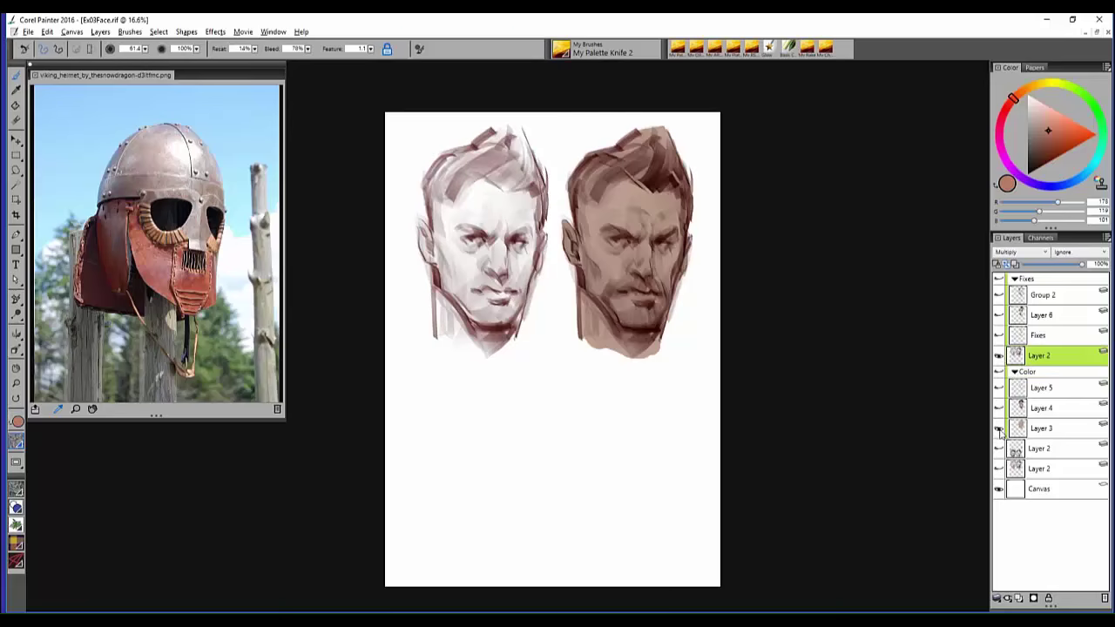
click(1000, 408)
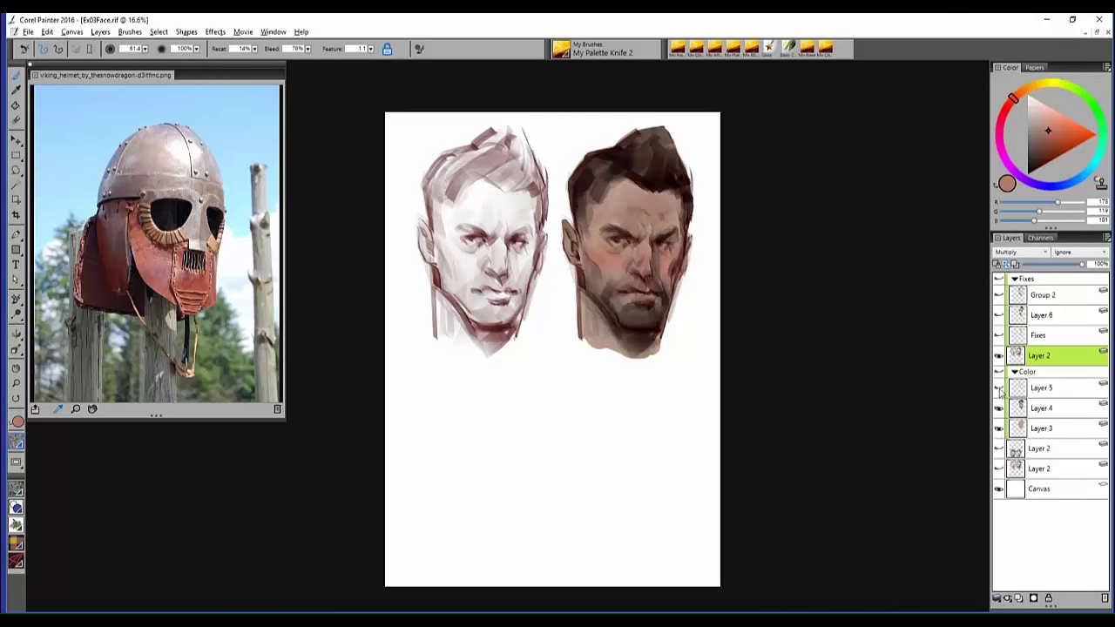
click(1000, 389)
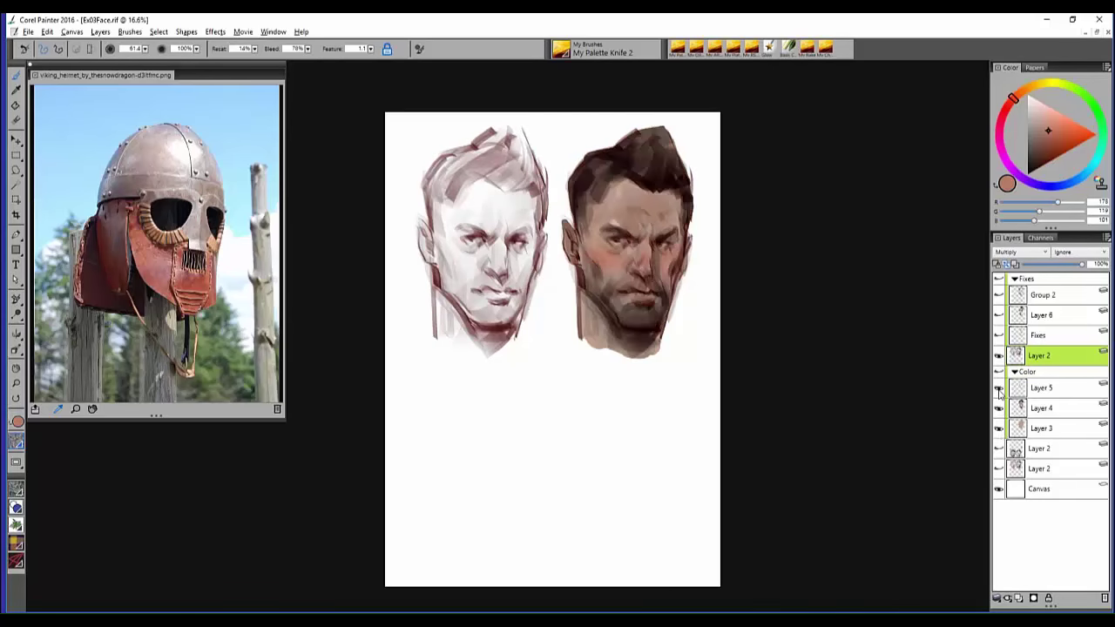
click(1000, 335)
click(999, 316)
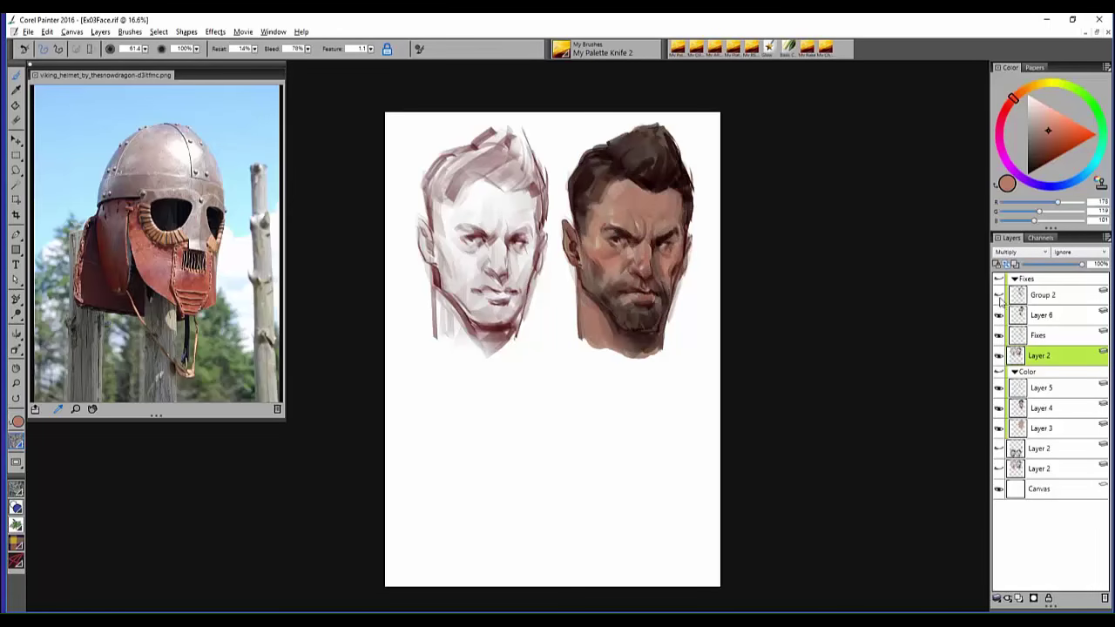
click(999, 295)
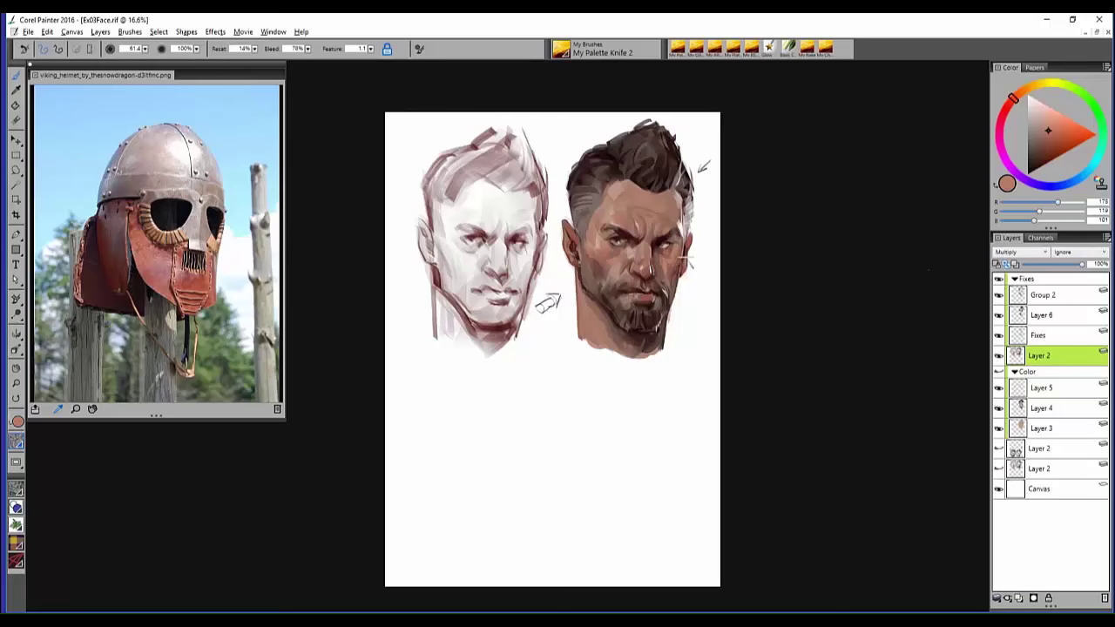
- Close Ex03Face.rif without saving the changes
drag(736, 215, 760, 213)
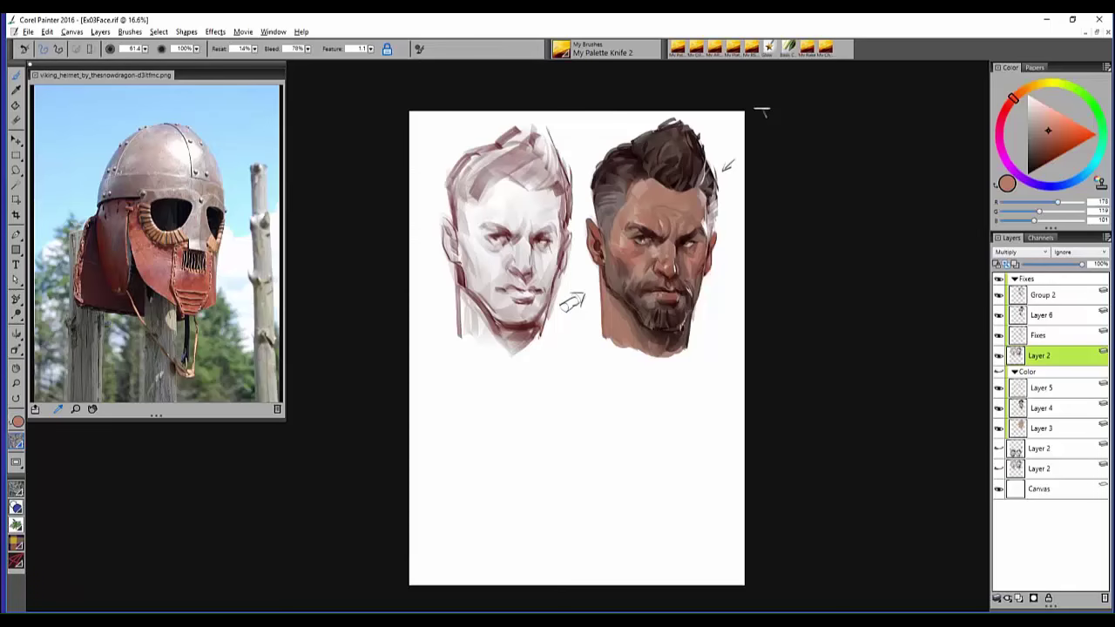
click(1106, 31)
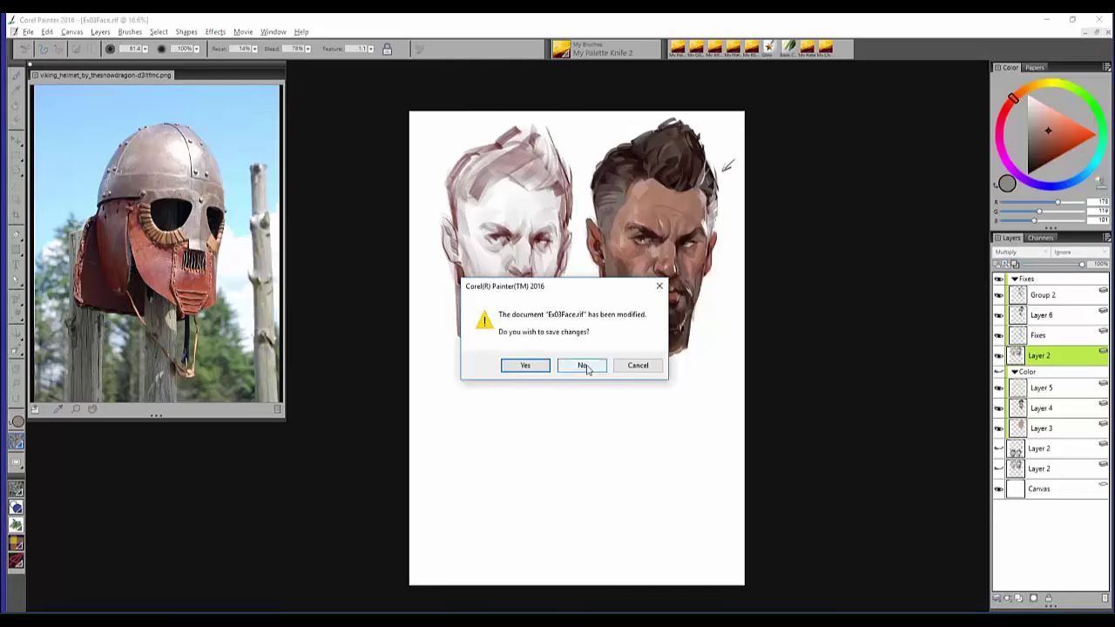
click(582, 366)
- Bring up the file-opening dialog, look through the reference images in the WebRef folder and return to the Webinar folder
click(15, 31)
mouse_move(33, 31)
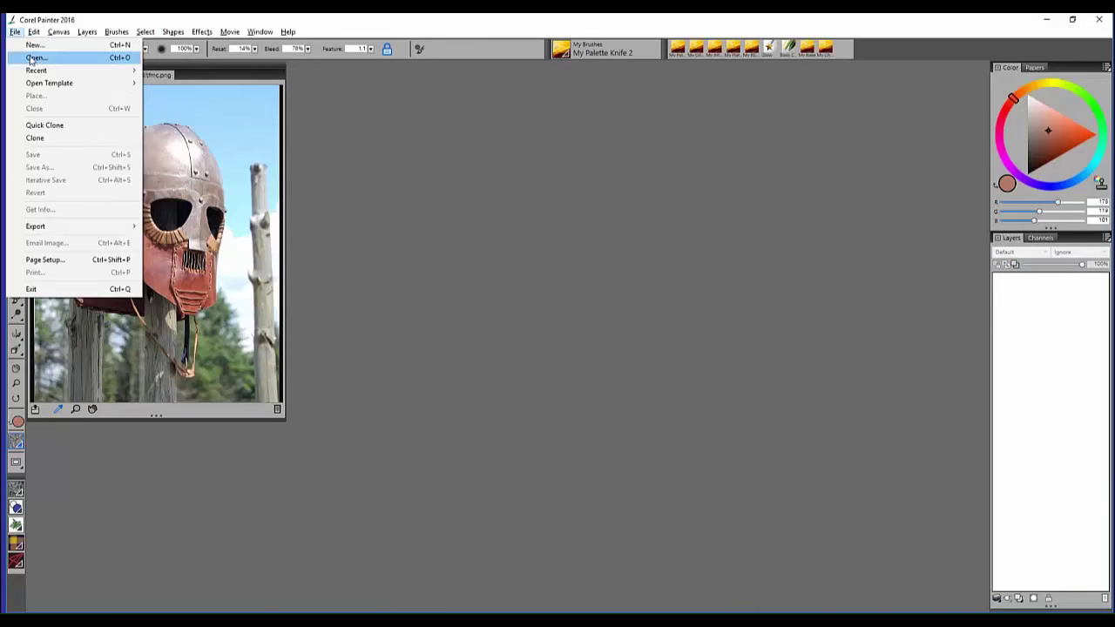
click(35, 58)
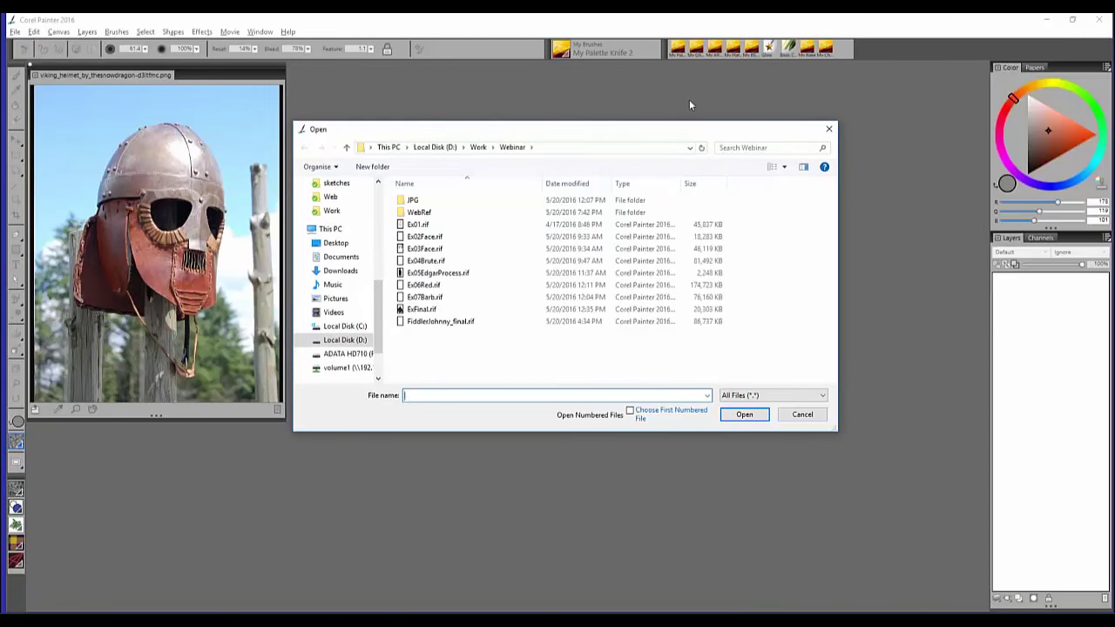
drag(672, 130, 699, 128)
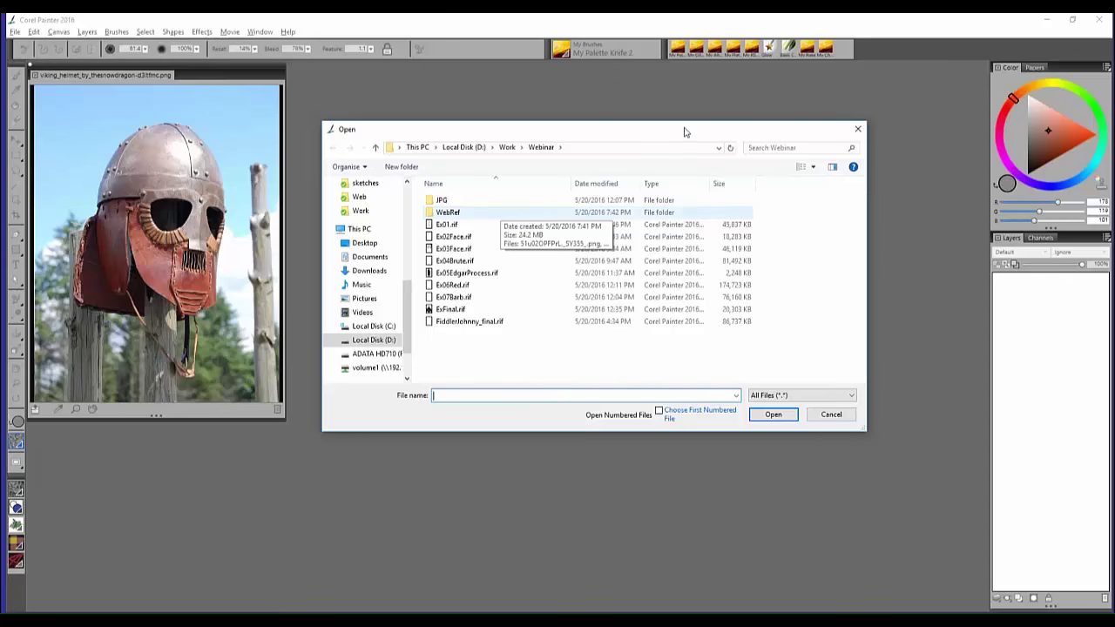
drag(665, 133, 685, 136)
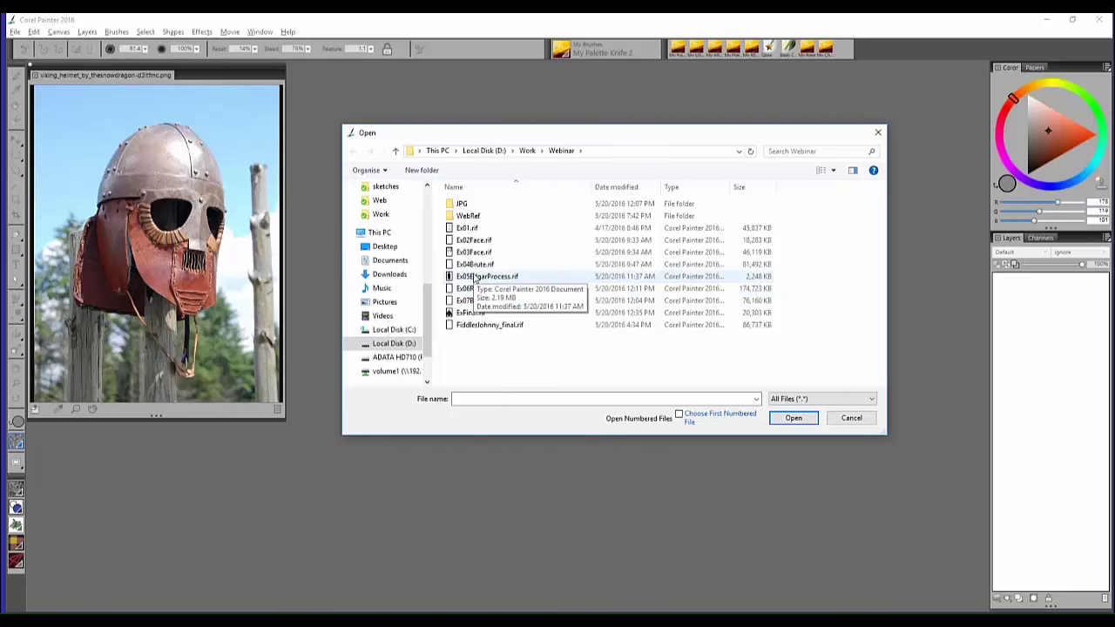
double_click(486, 217)
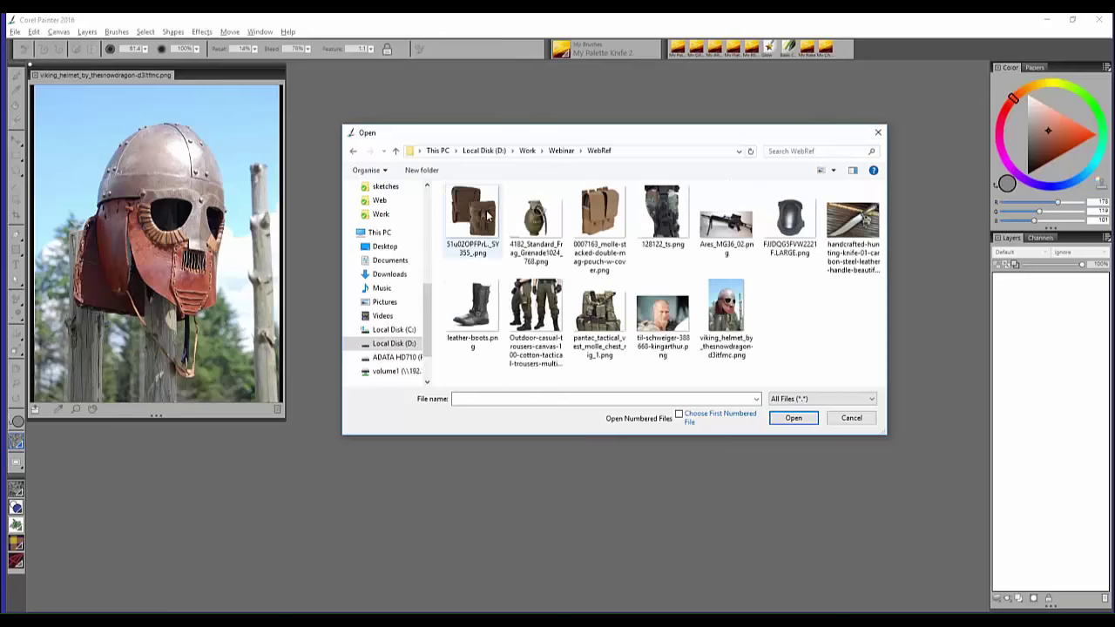
click(396, 152)
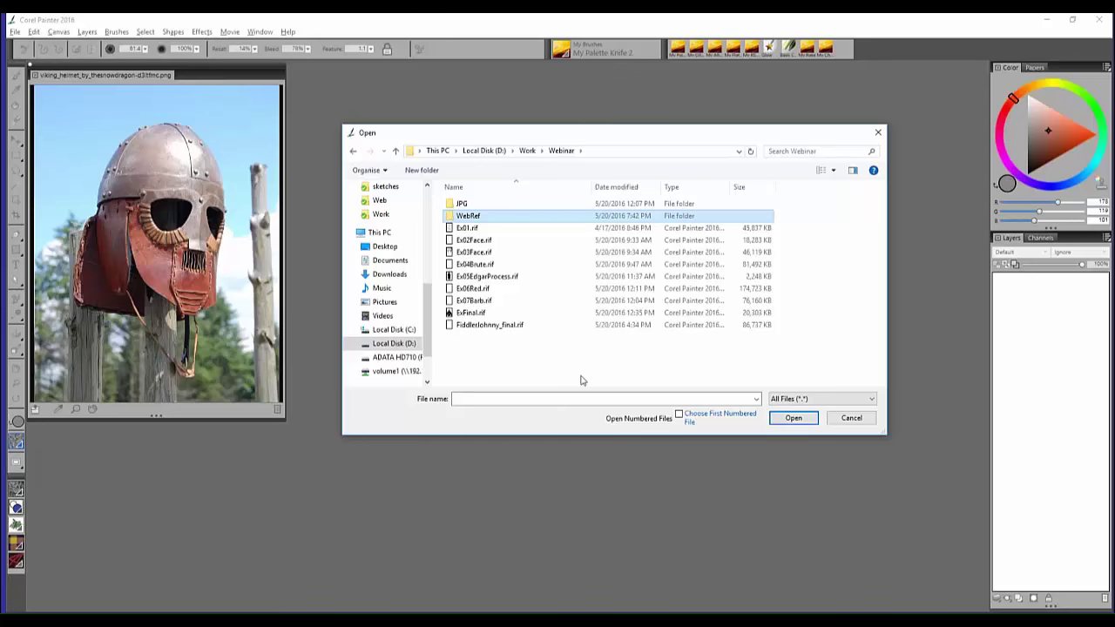
- Open ResearchFacesAvatar03.jpg from the JPG folder and look over its grid of grey face variations
click(476, 206)
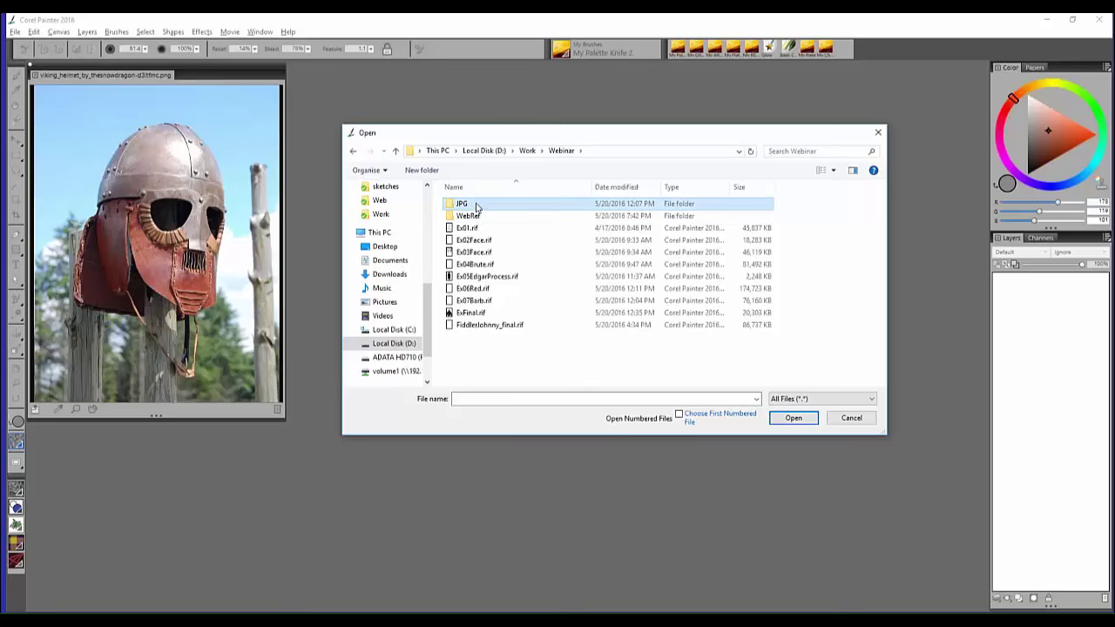
double_click(476, 206)
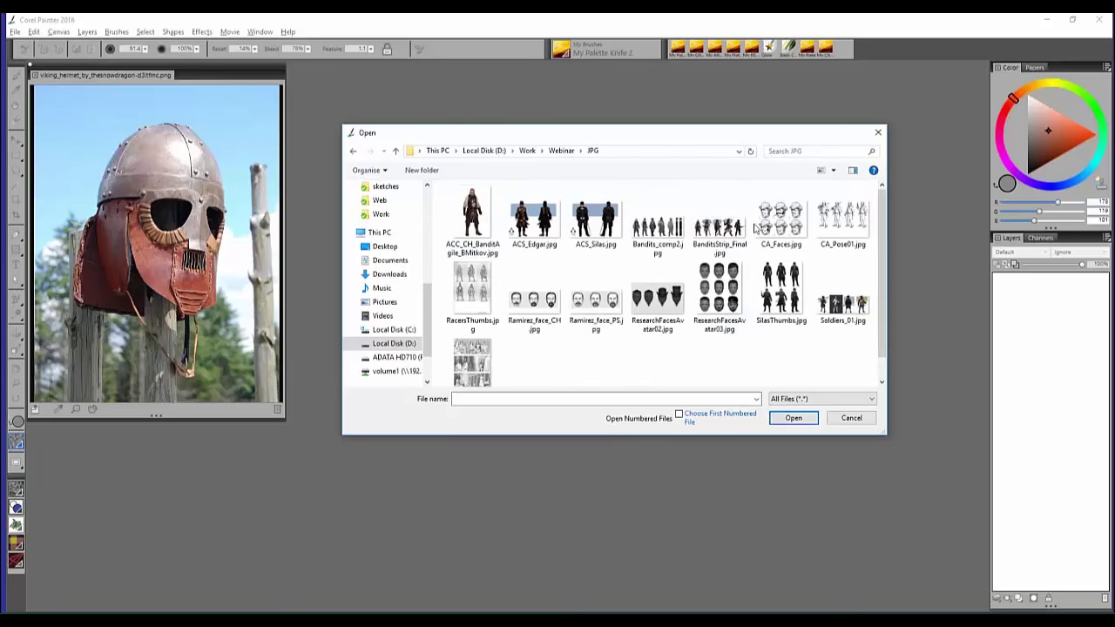
click(720, 292)
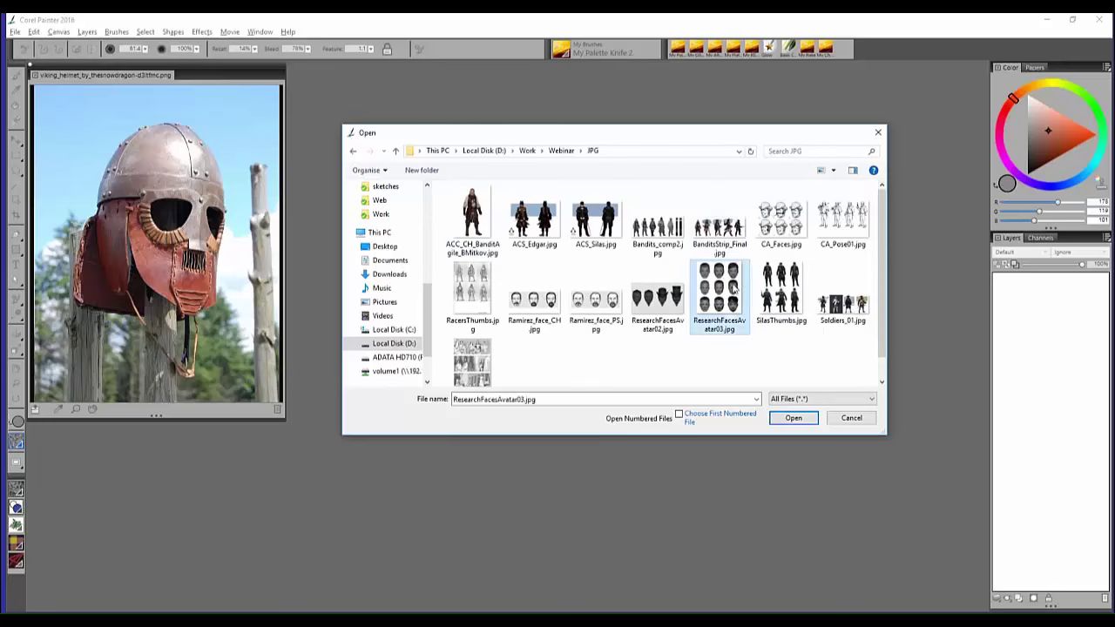
click(793, 419)
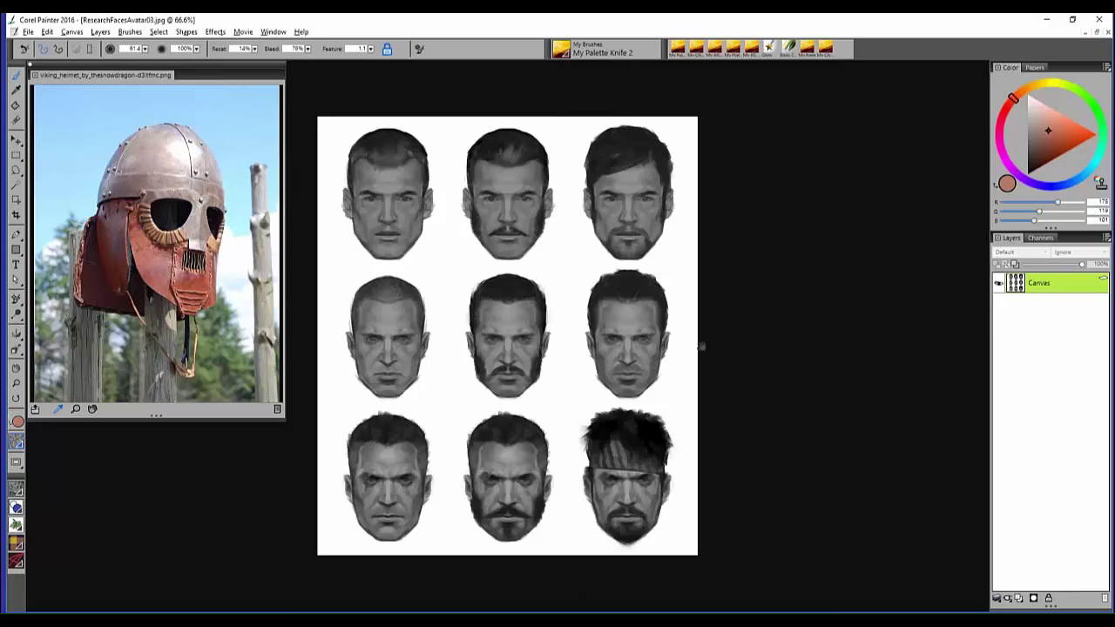
drag(702, 347, 774, 300)
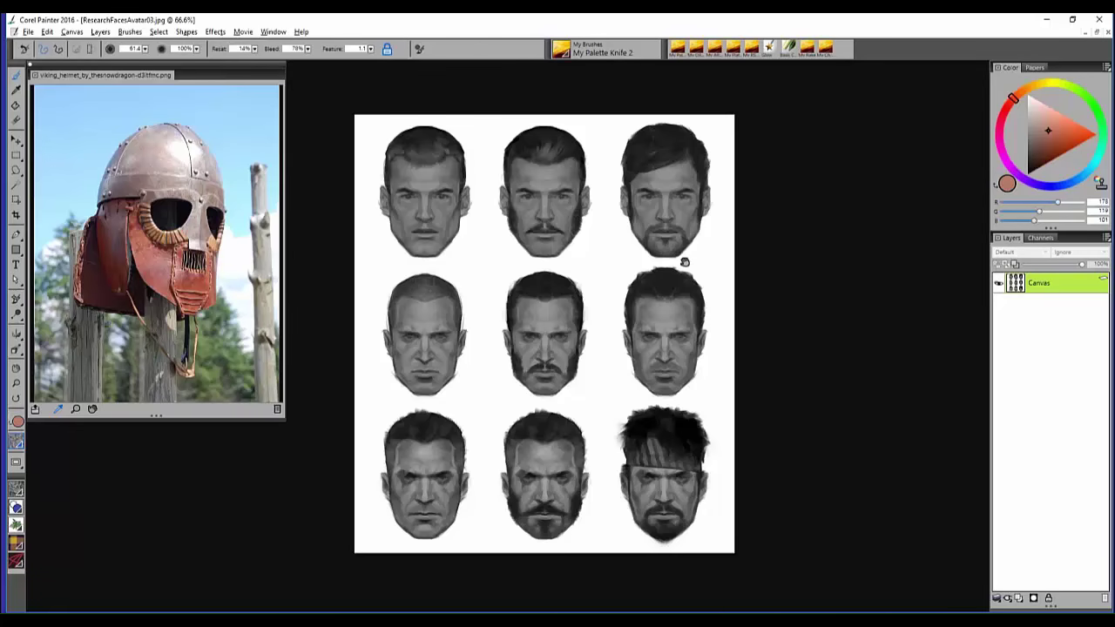
drag(685, 262, 633, 221)
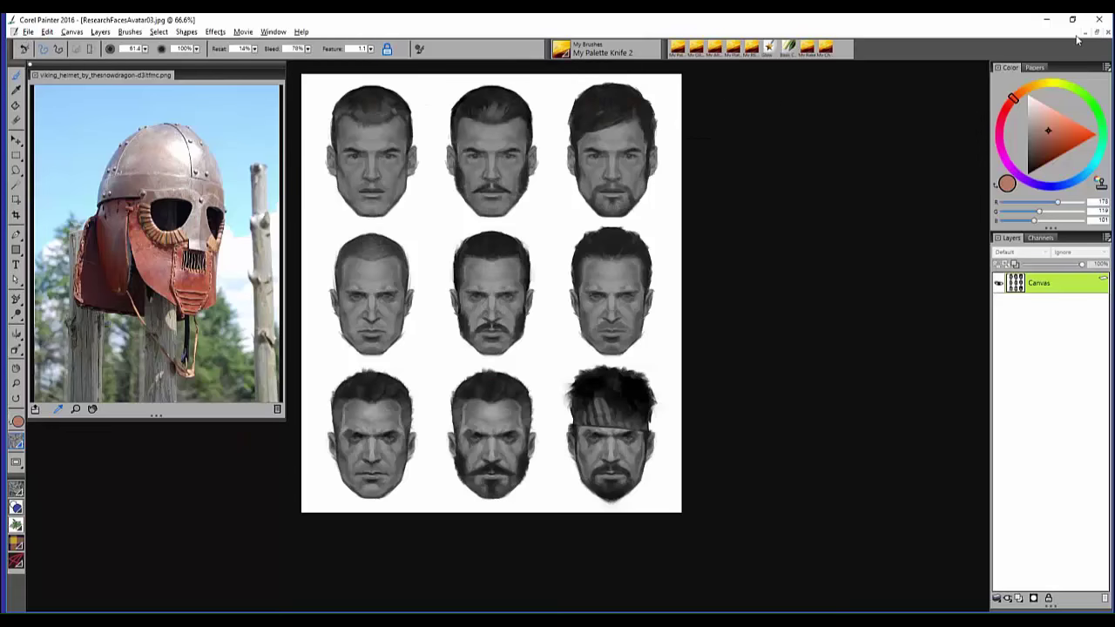
- Close the face variations image and open Ex05EdgarProcess.rif from the Webinar folder
click(1107, 32)
click(16, 31)
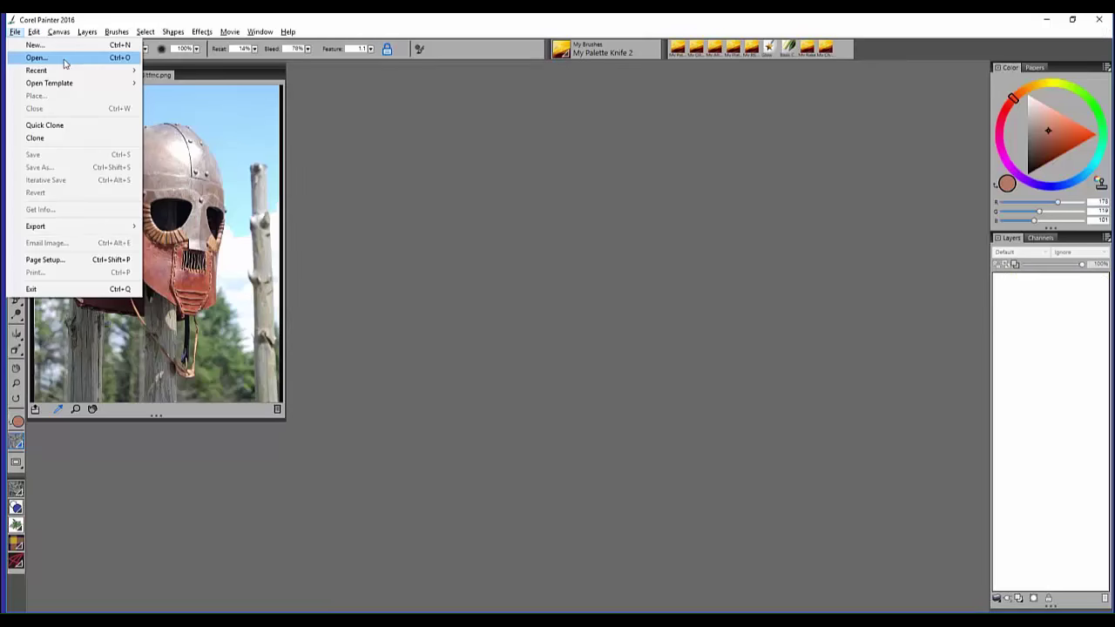
click(58, 58)
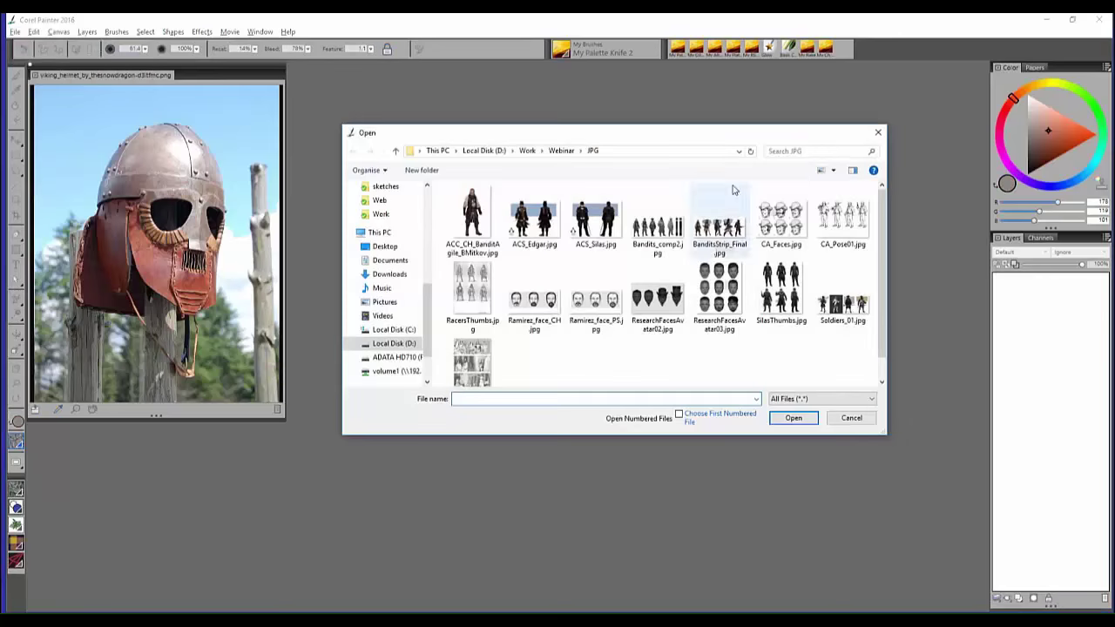
click(561, 150)
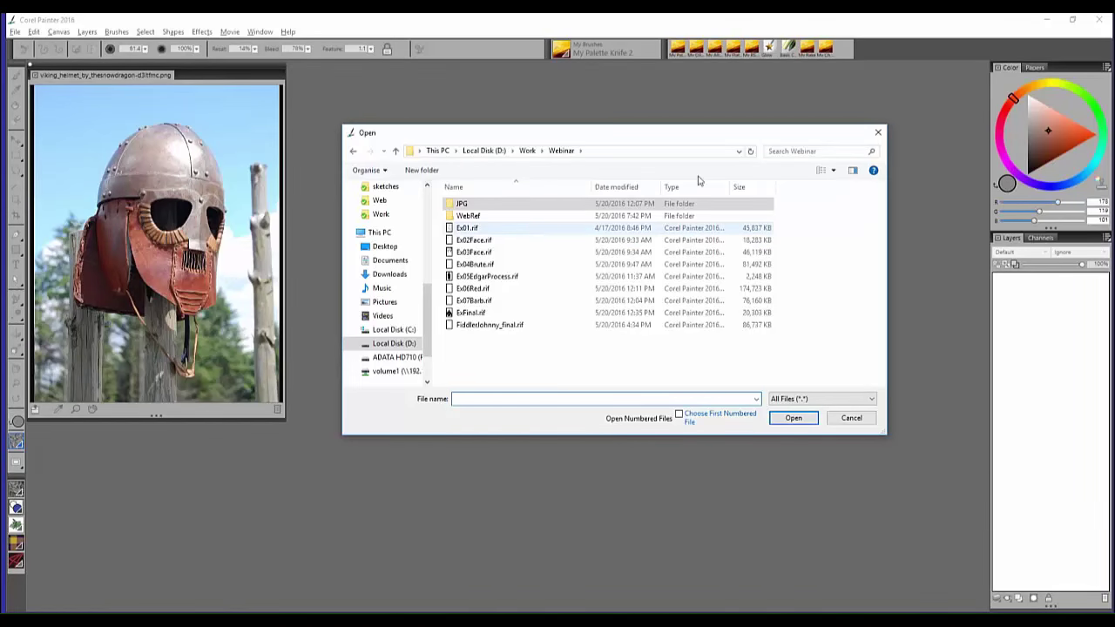
drag(725, 137, 735, 141)
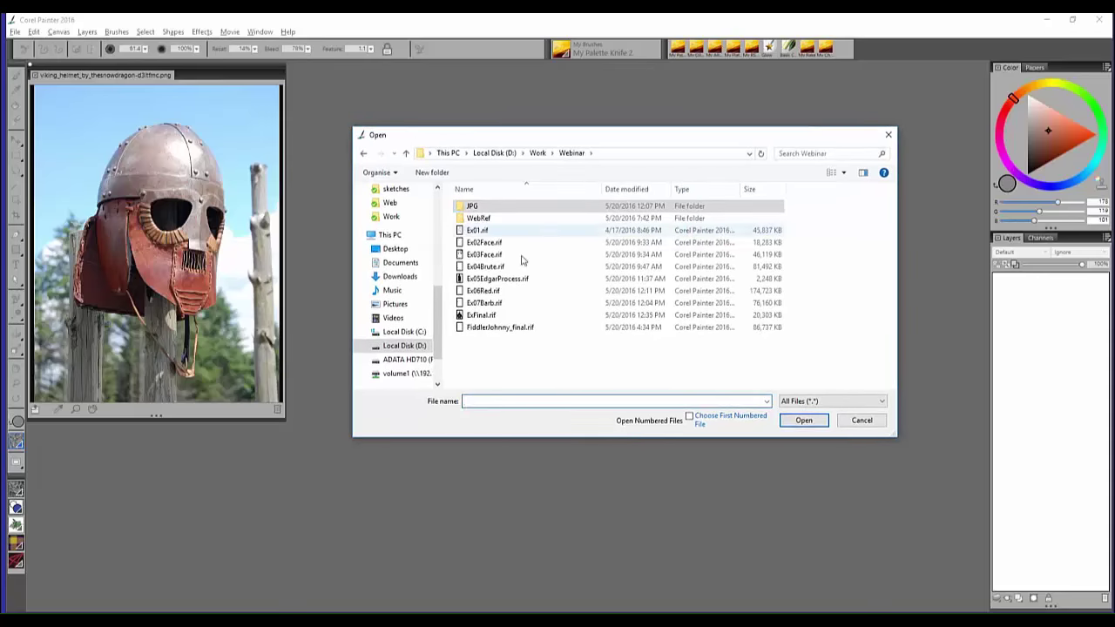
click(494, 279)
click(804, 421)
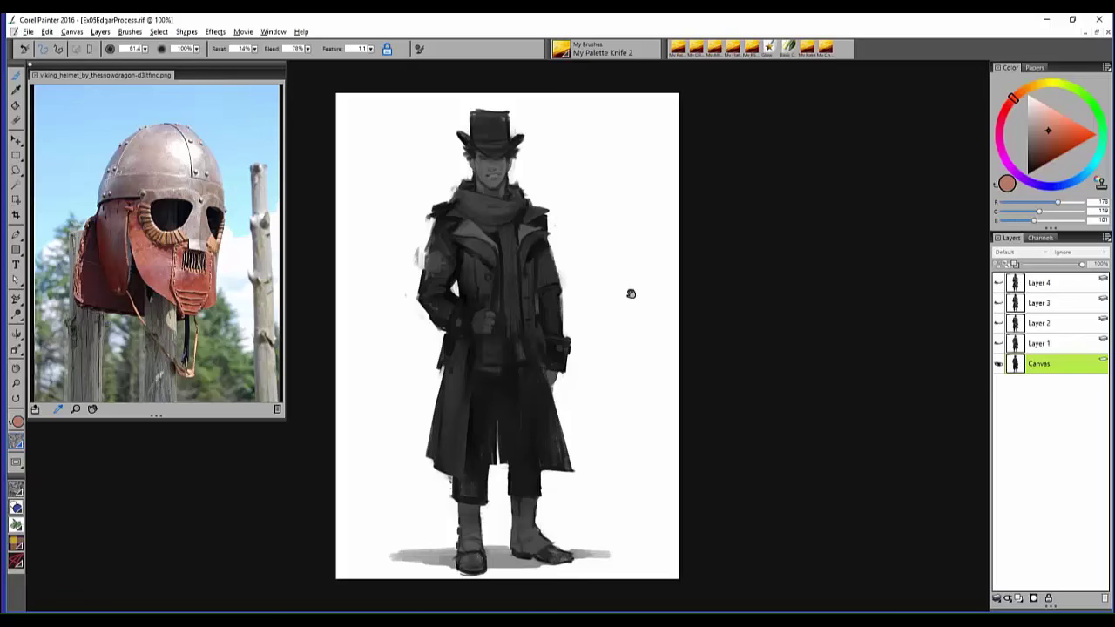
drag(631, 293, 689, 293)
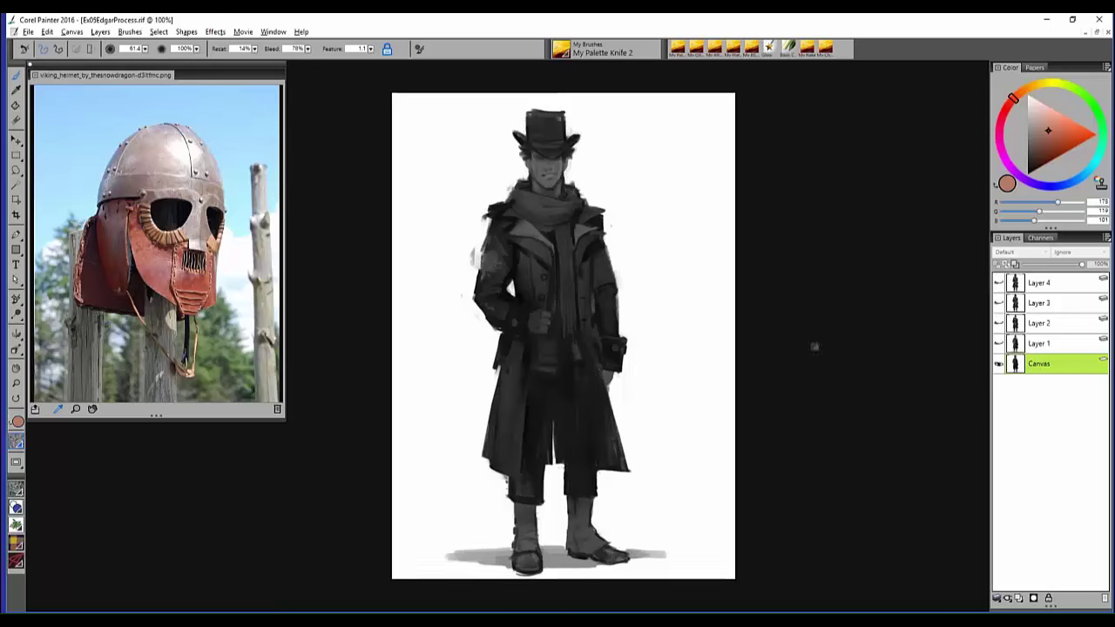
scroll(814, 346, down, 1)
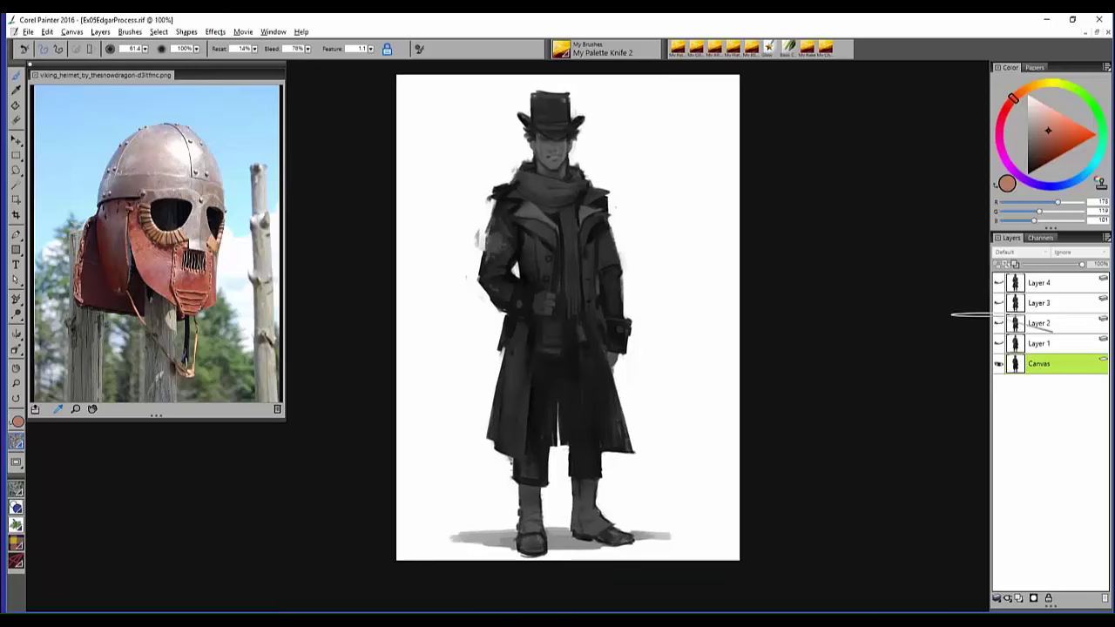
- Turn on the visibility of Layer 1 to show the more refined stage of the figure above the canvas
click(1000, 346)
click(1000, 346)
click(999, 347)
click(999, 346)
click(999, 346)
drag(702, 330, 695, 353)
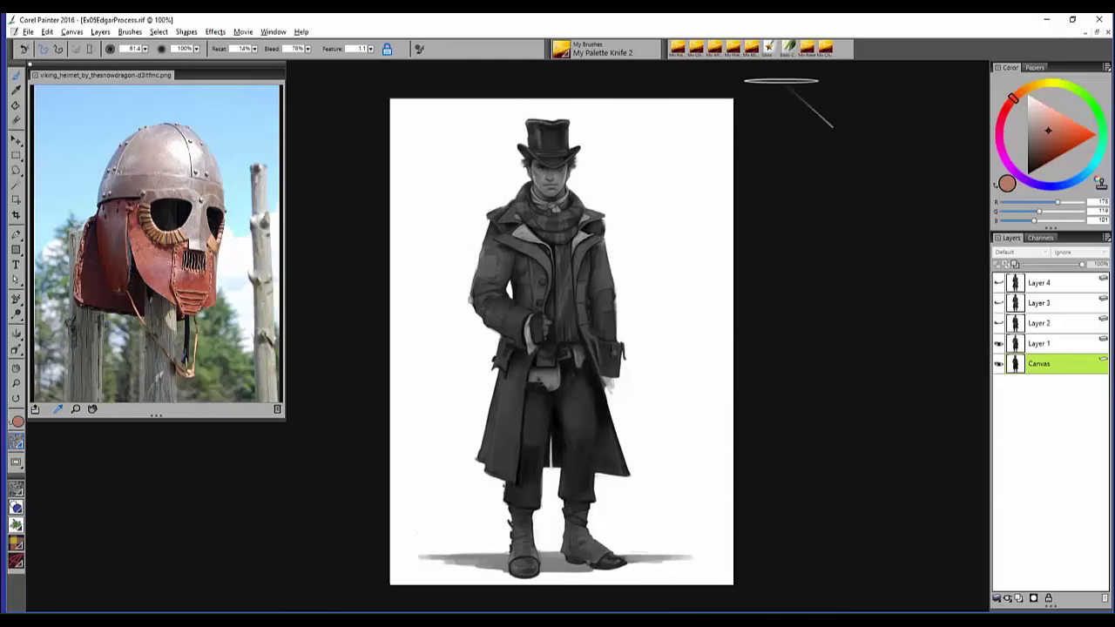
- Choose the My Oil Pastel brush, set a dark grey colour of RGB 34, 34, 34 and make Layer 1 active
click(696, 49)
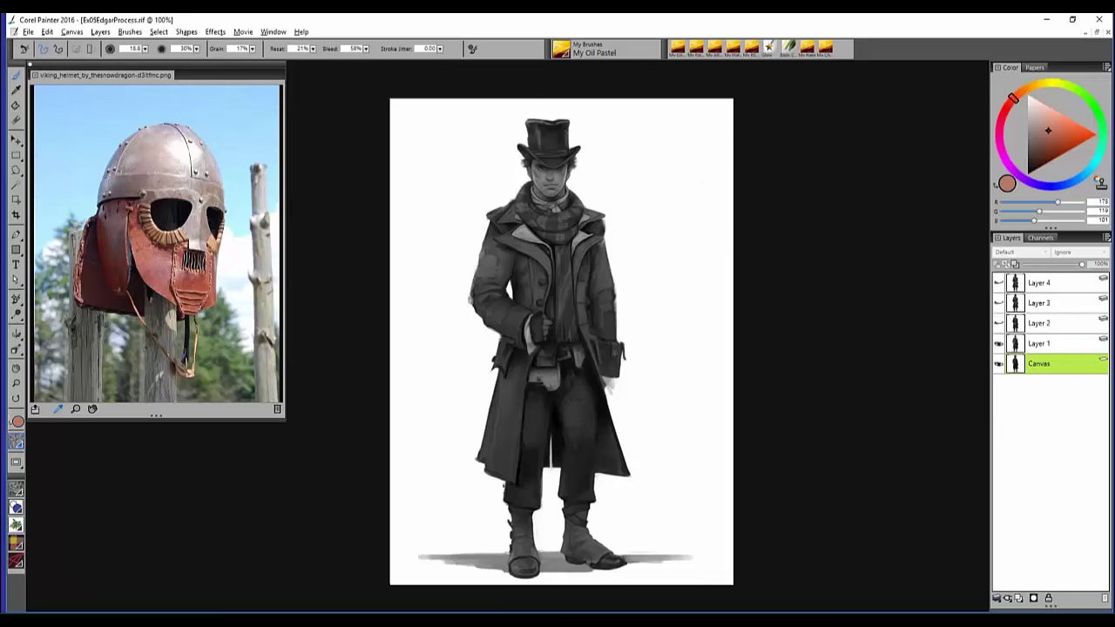
click(1025, 171)
click(1039, 343)
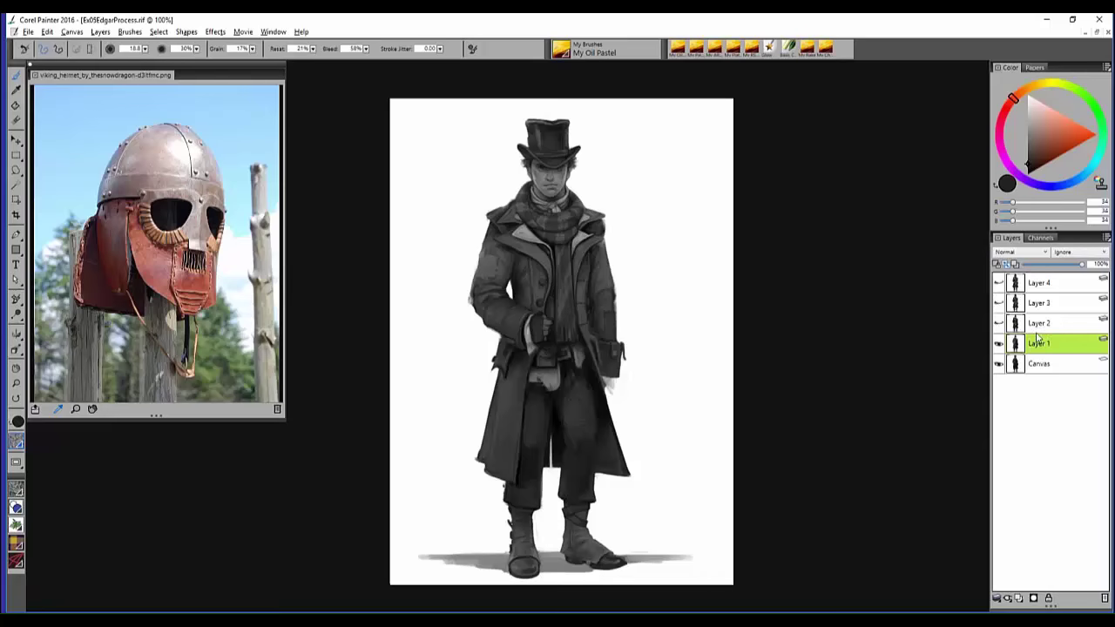
- Try oil pastel strokes on the white area beside the figure and undo them
mouse_move(667, 183)
mouse_down()
mouse_move(667, 235)
mouse_move(688, 297)
mouse_up()
mouse_move(687, 237)
mouse_down()
mouse_move(702, 274)
mouse_move(708, 191)
mouse_move(706, 350)
mouse_up()
key(ctrl+z)
mouse_move(665, 183)
mouse_down()
mouse_move(689, 296)
mouse_move(696, 168)
mouse_move(690, 272)
mouse_move(706, 172)
mouse_move(694, 347)
mouse_up()
key(ctrl+z)
- Switch the paper texture to MyPaper1, test its grain with vertical strokes beside the figure and undo the strokes
click(16, 444)
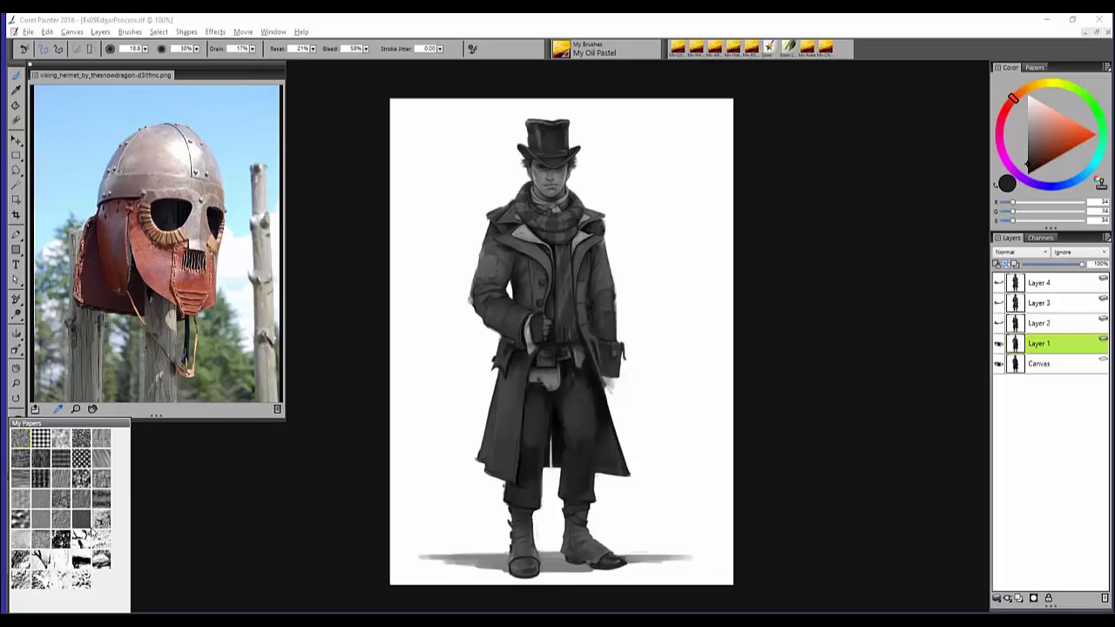
click(86, 523)
drag(658, 166, 678, 252)
drag(698, 109, 695, 331)
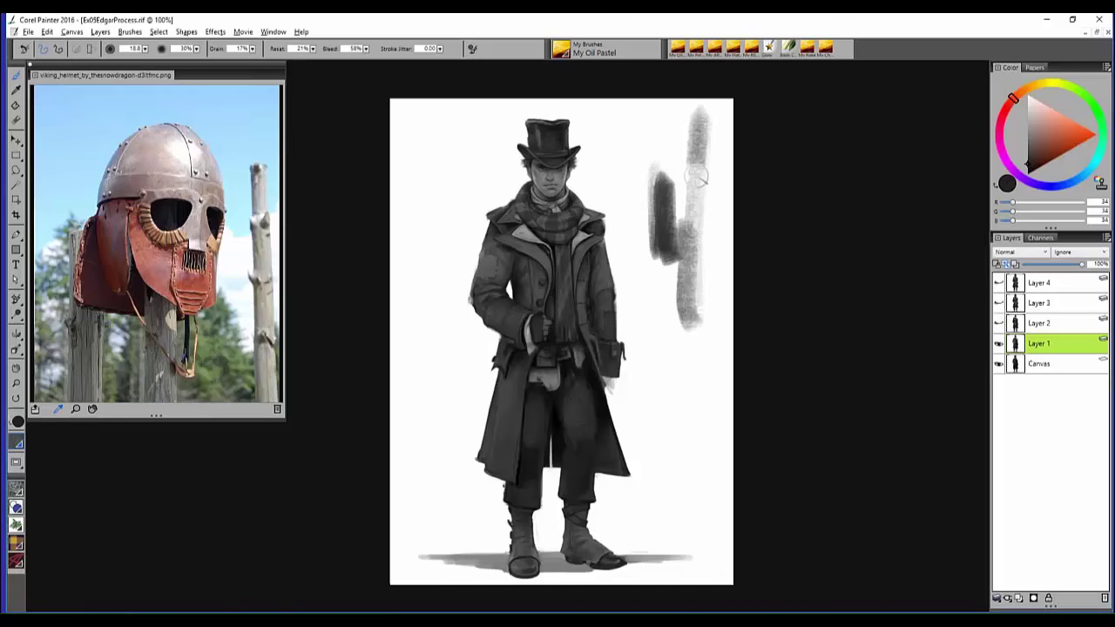
mouse_move(693, 156)
mouse_down()
mouse_move(692, 337)
mouse_move(707, 358)
mouse_up()
drag(710, 244, 723, 410)
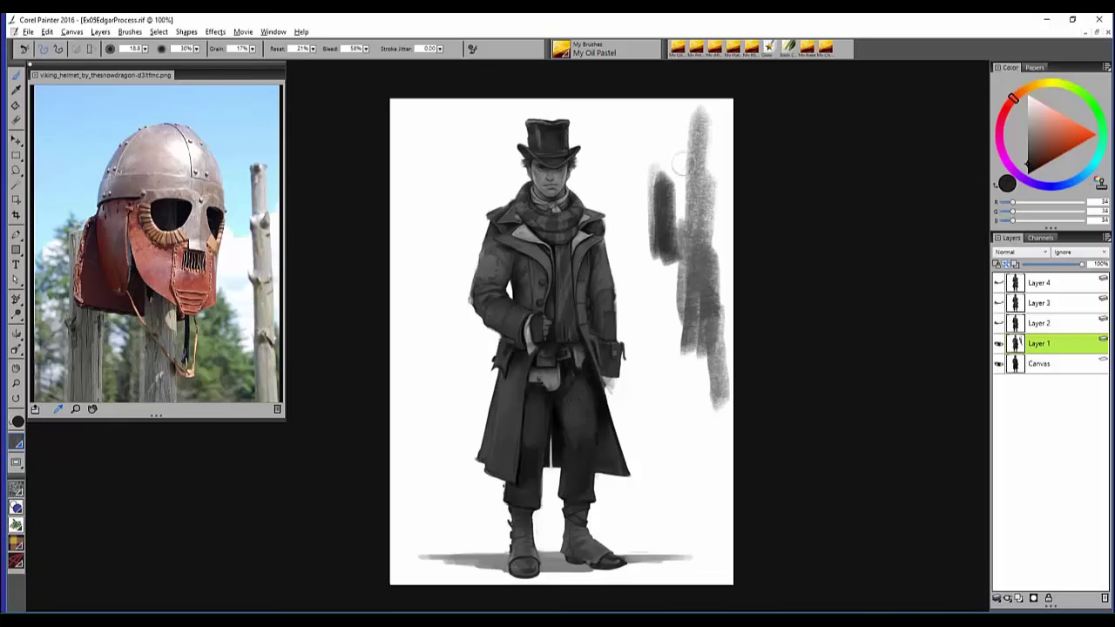
mouse_move(693, 174)
mouse_down()
mouse_move(672, 138)
mouse_move(650, 127)
mouse_move(675, 150)
mouse_move(681, 127)
mouse_move(691, 164)
mouse_move(698, 154)
mouse_move(722, 165)
mouse_up()
key(ctrl+z)
key(ctrl+z)
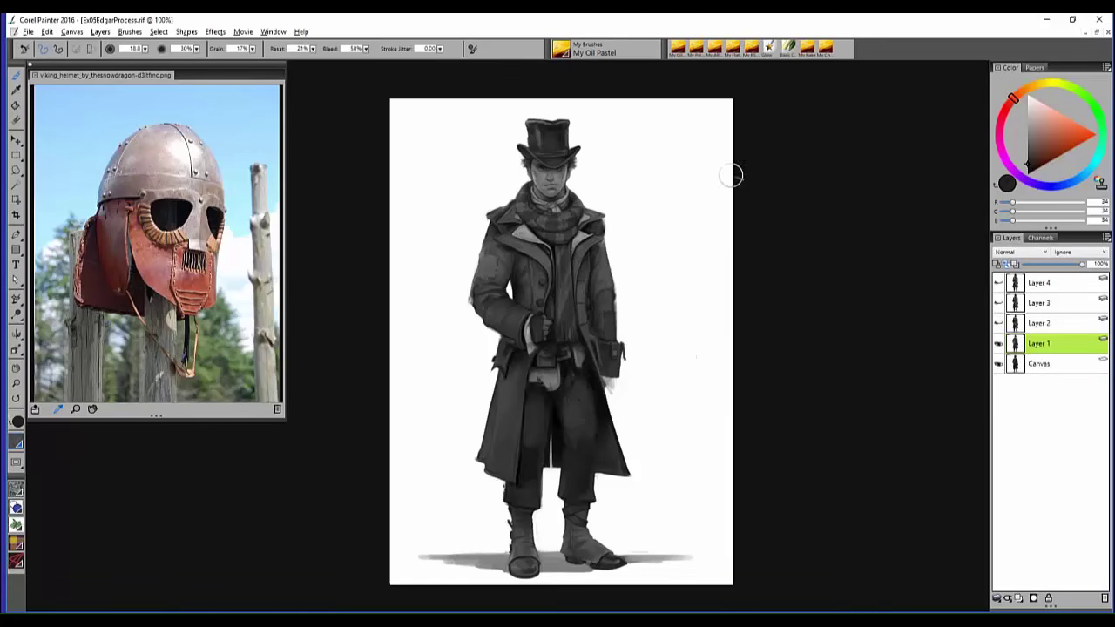
drag(649, 144, 653, 373)
key(ctrl+z)
- Look through the paper libraries, display the Papers settings for the current texture and close the libraries
click(273, 33)
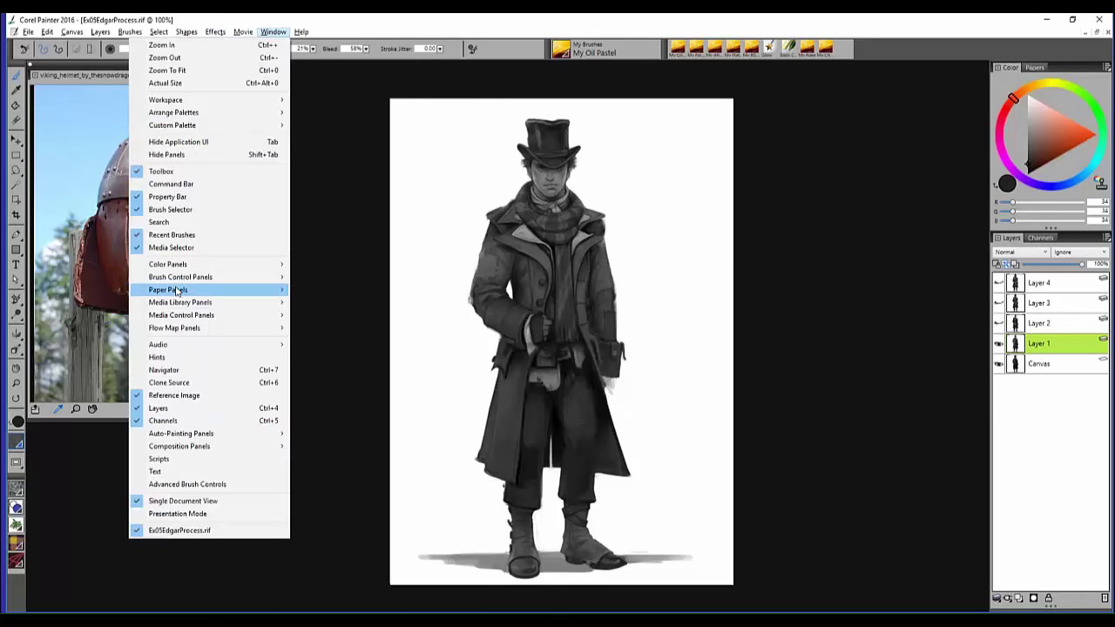
mouse_move(177, 291)
click(90, 305)
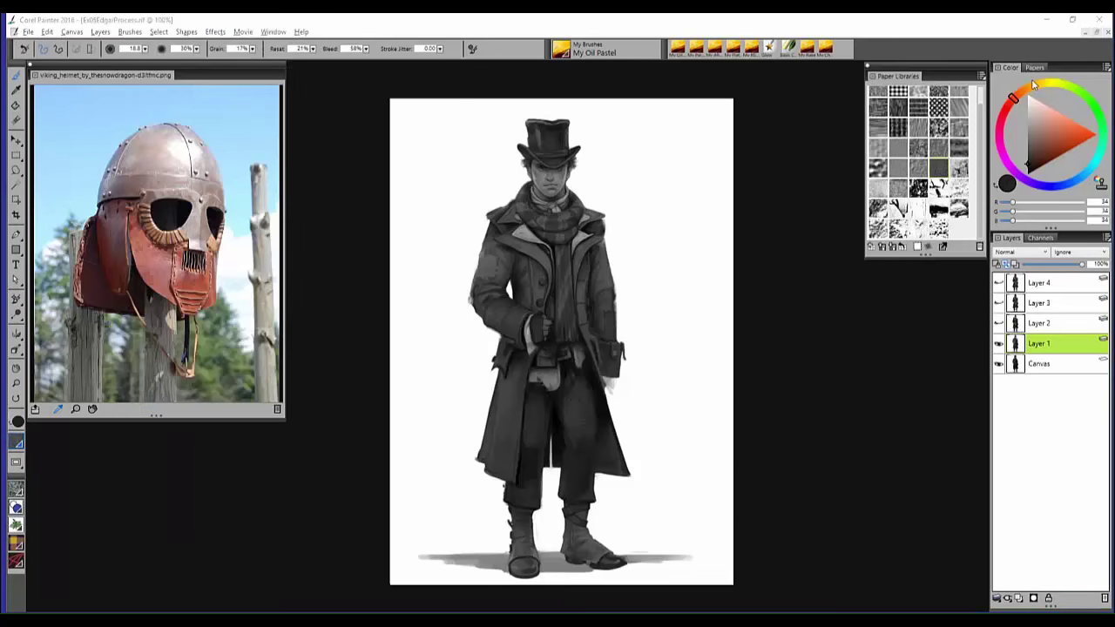
click(1035, 68)
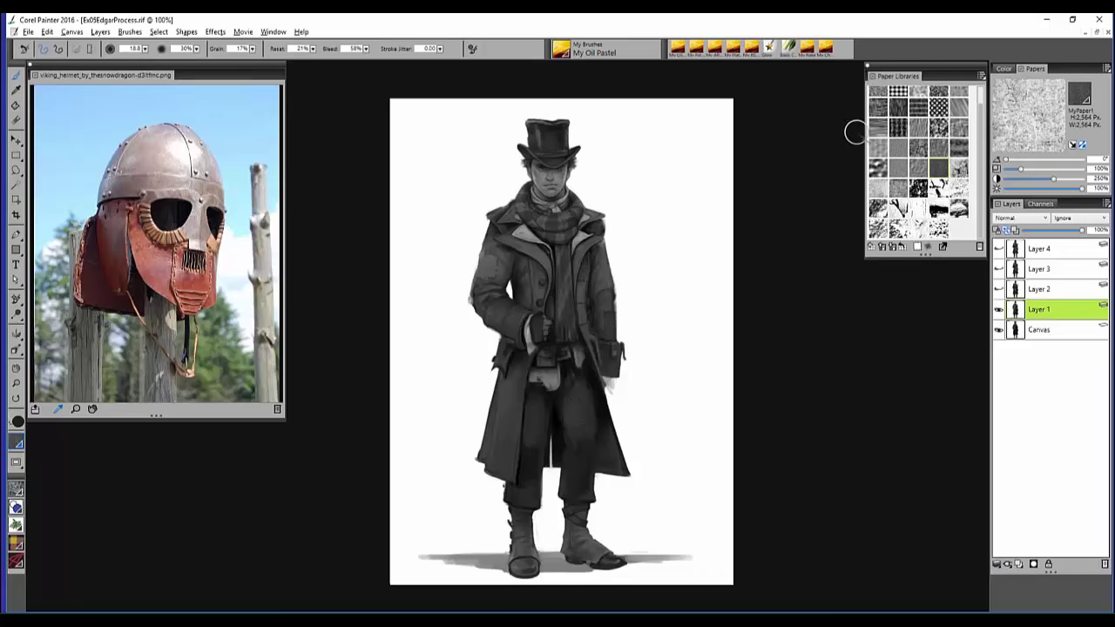
click(863, 68)
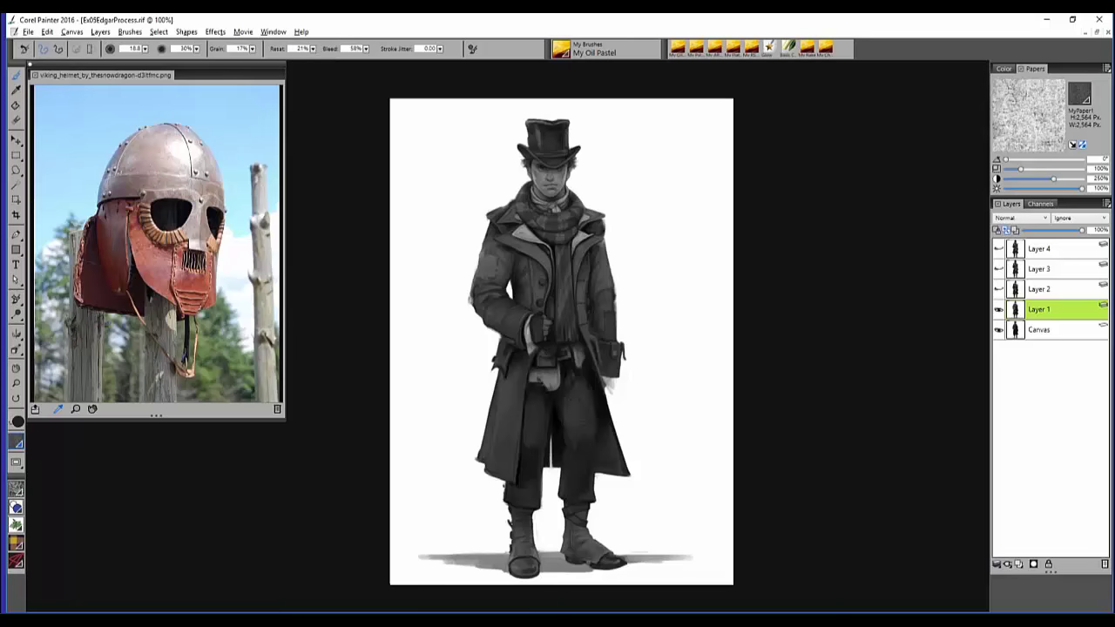
- Examine the oil pastel's general brush controls, including the available methods, keep the Cover method and close the controls
key(ctrl+b)
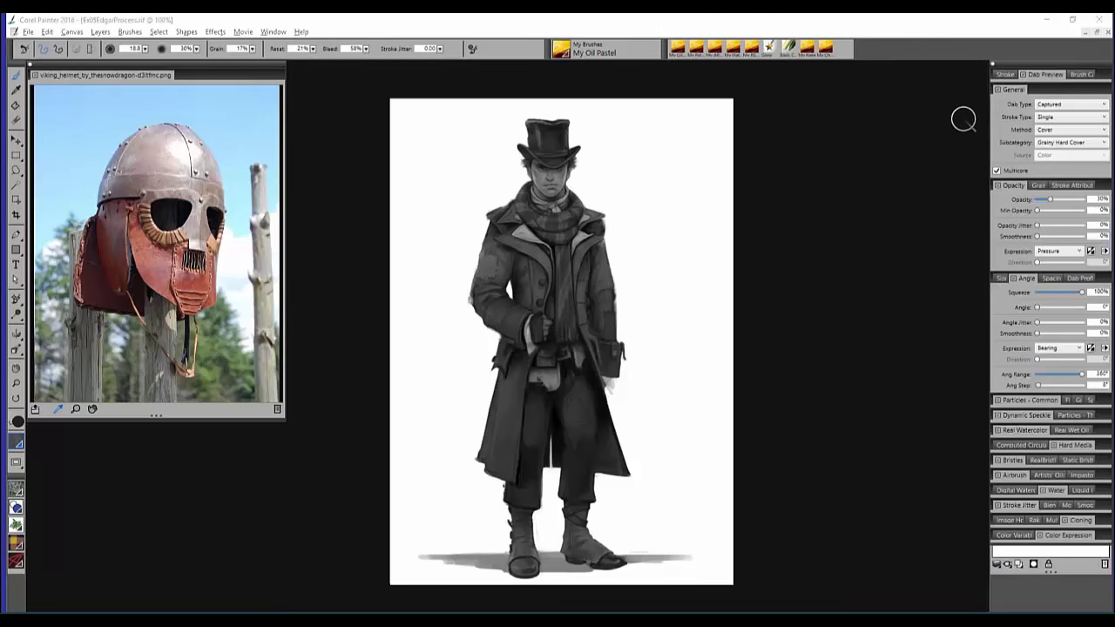
drag(971, 75, 910, 72)
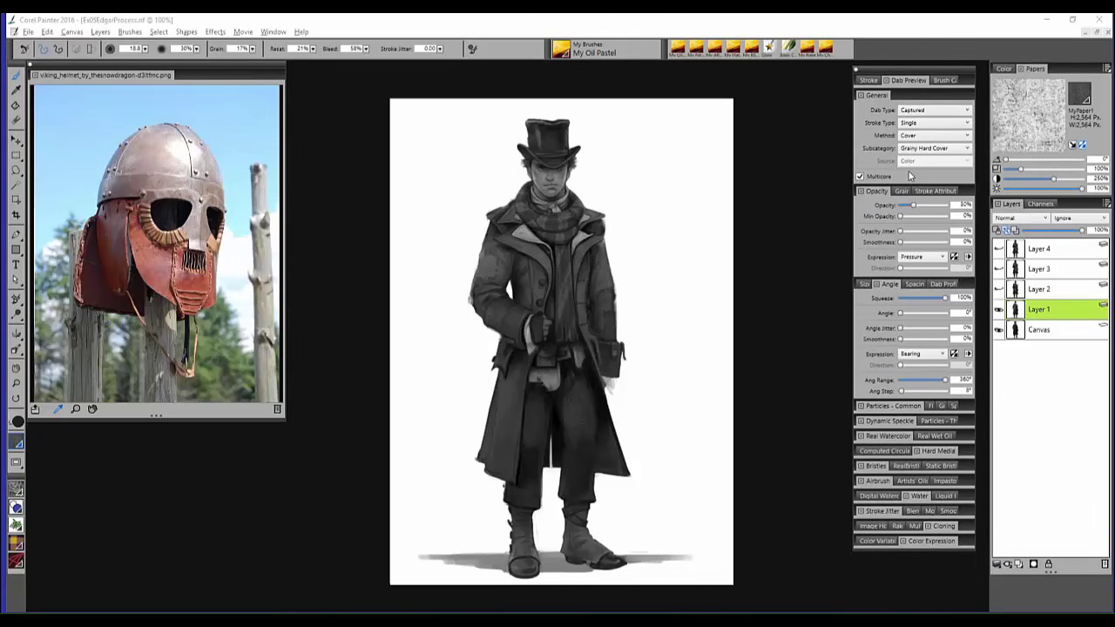
drag(909, 80, 893, 89)
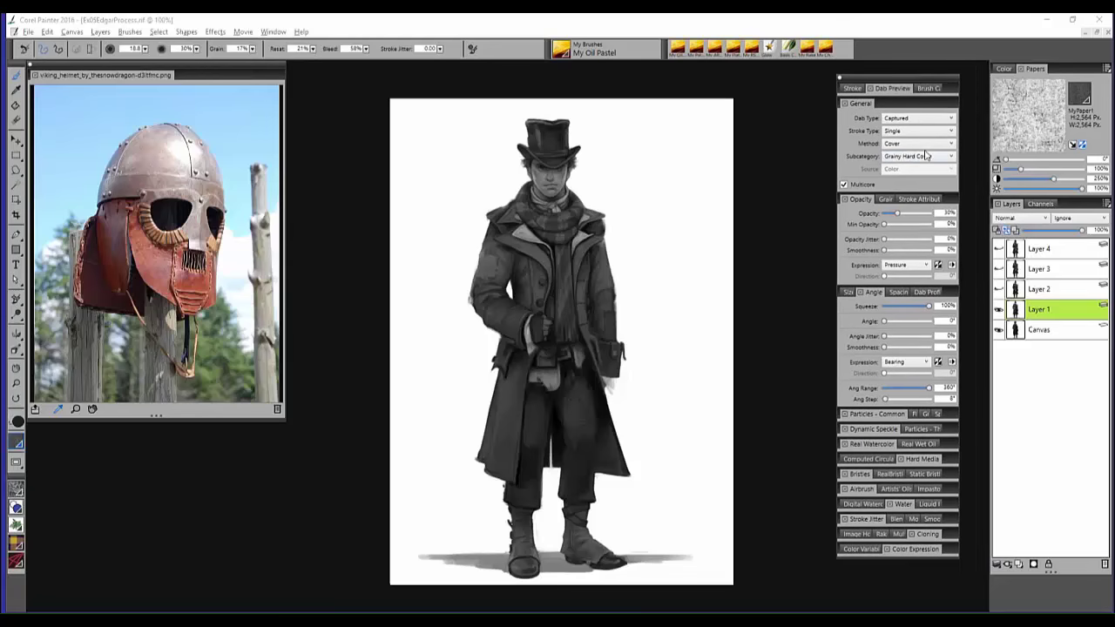
click(894, 146)
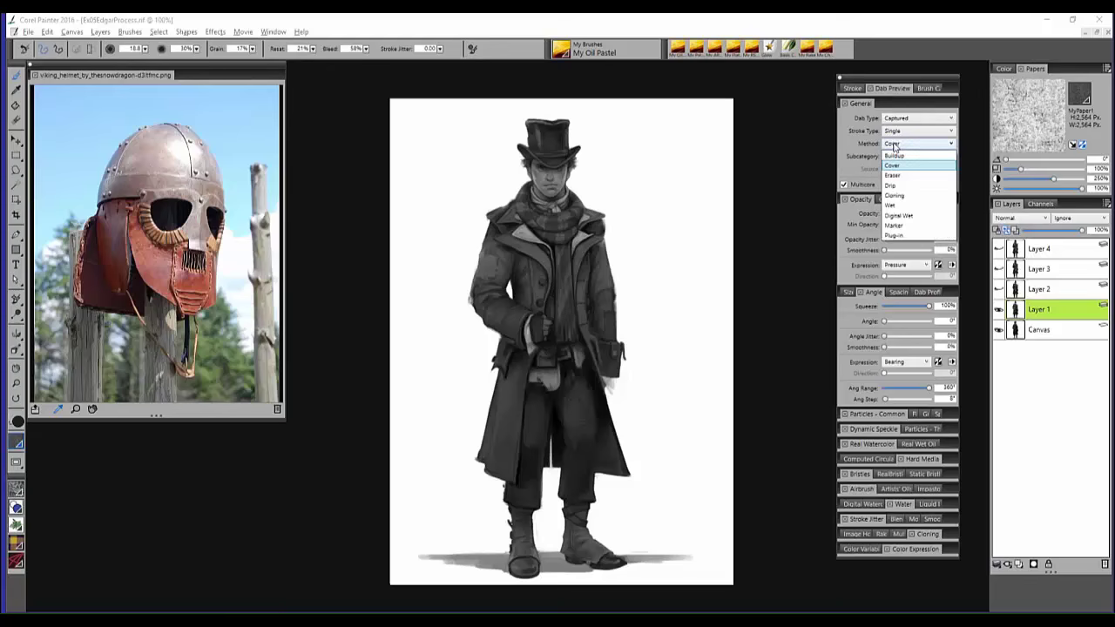
click(893, 165)
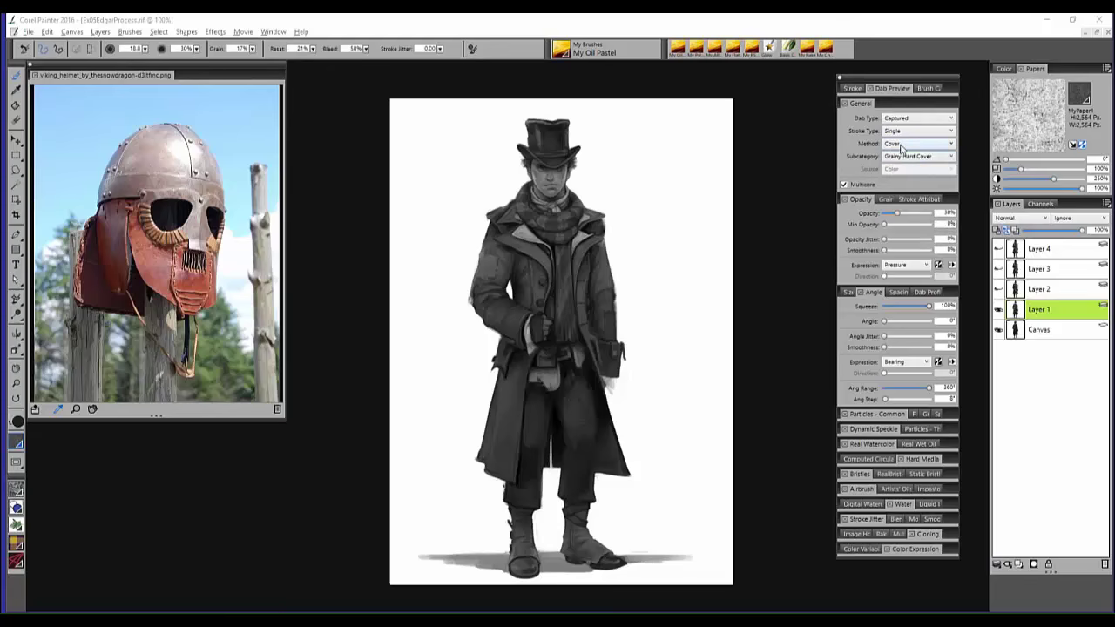
click(842, 78)
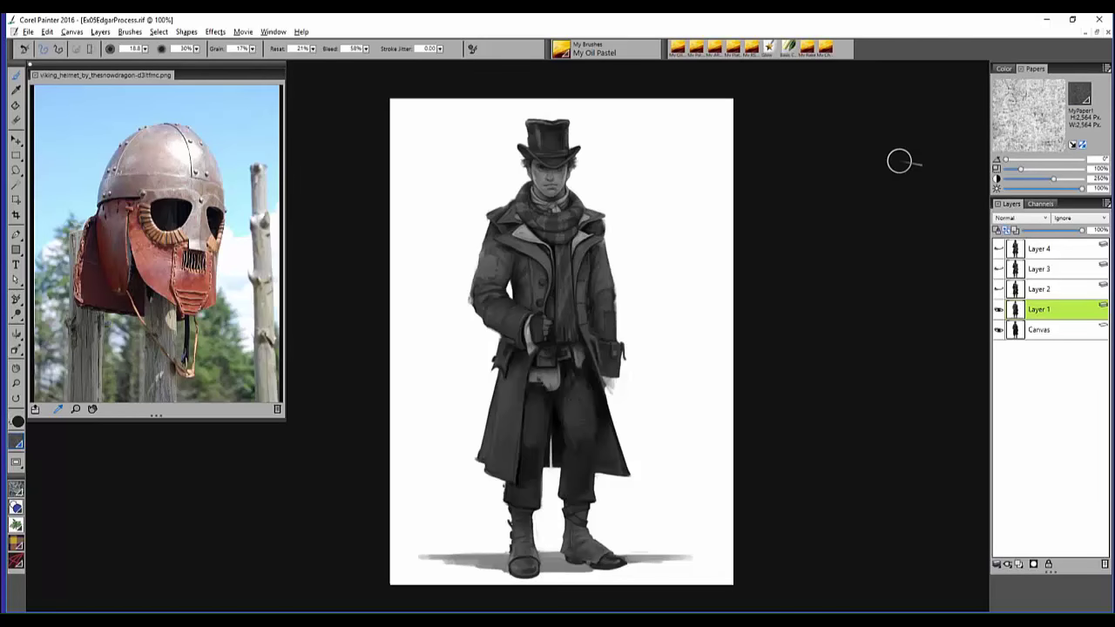
click(29, 31)
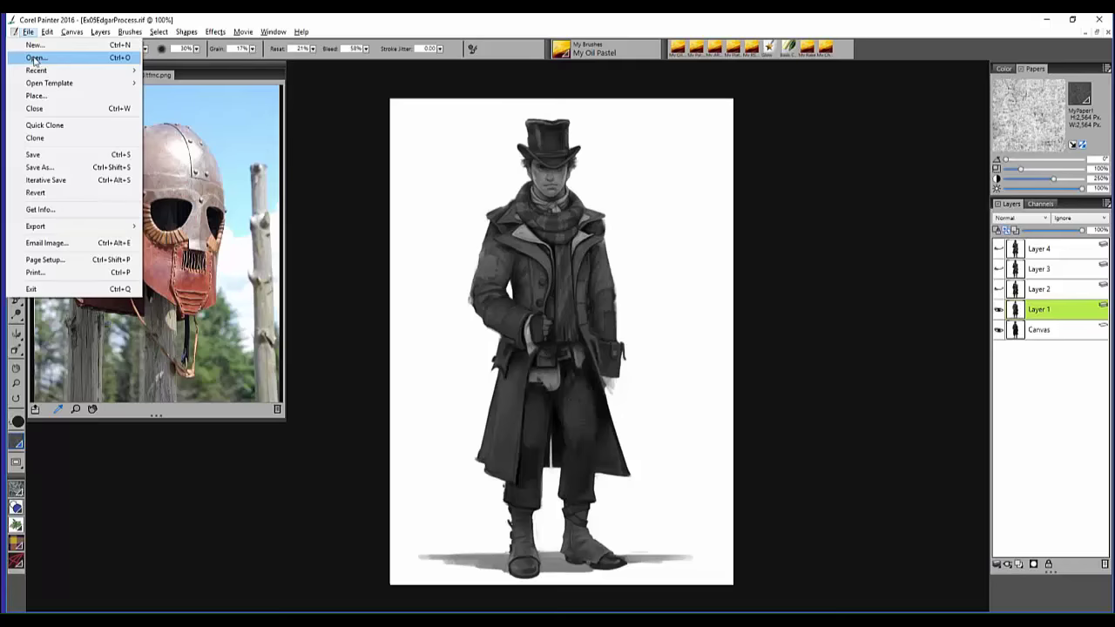
click(35, 58)
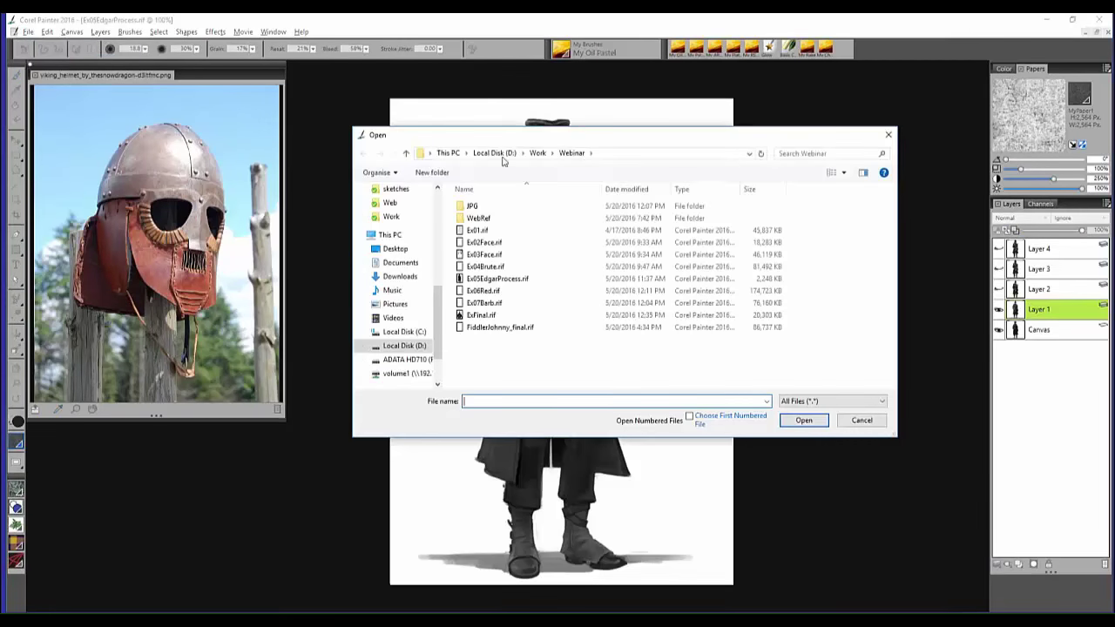
key(Escape)
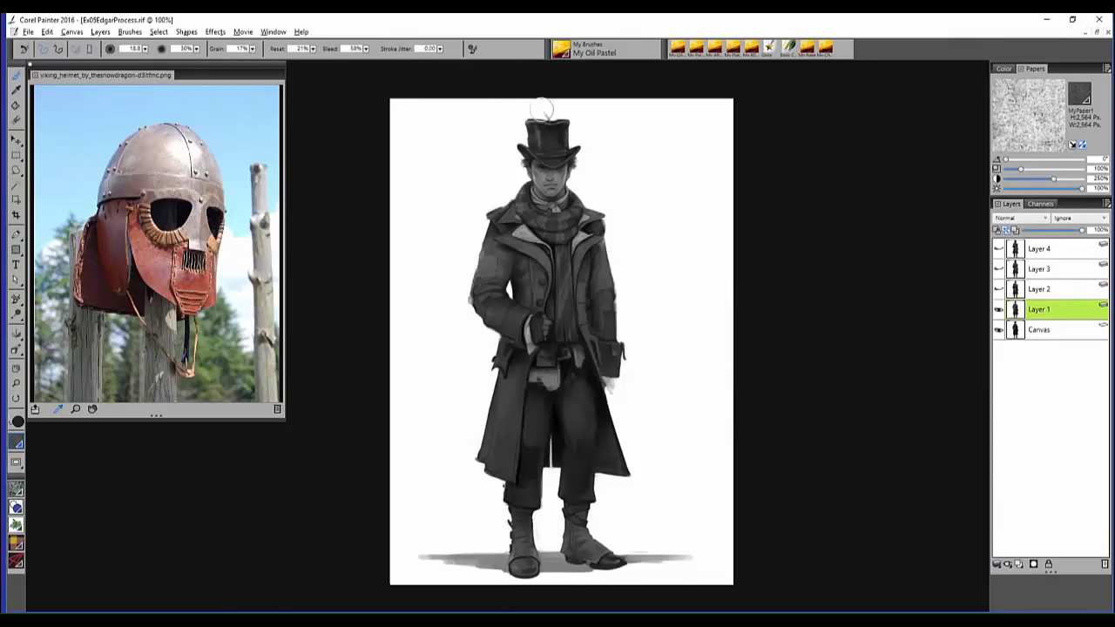
- Open the recently used stained paper image _texture_by...g_g_e_r.jpg
click(29, 32)
mouse_move(109, 71)
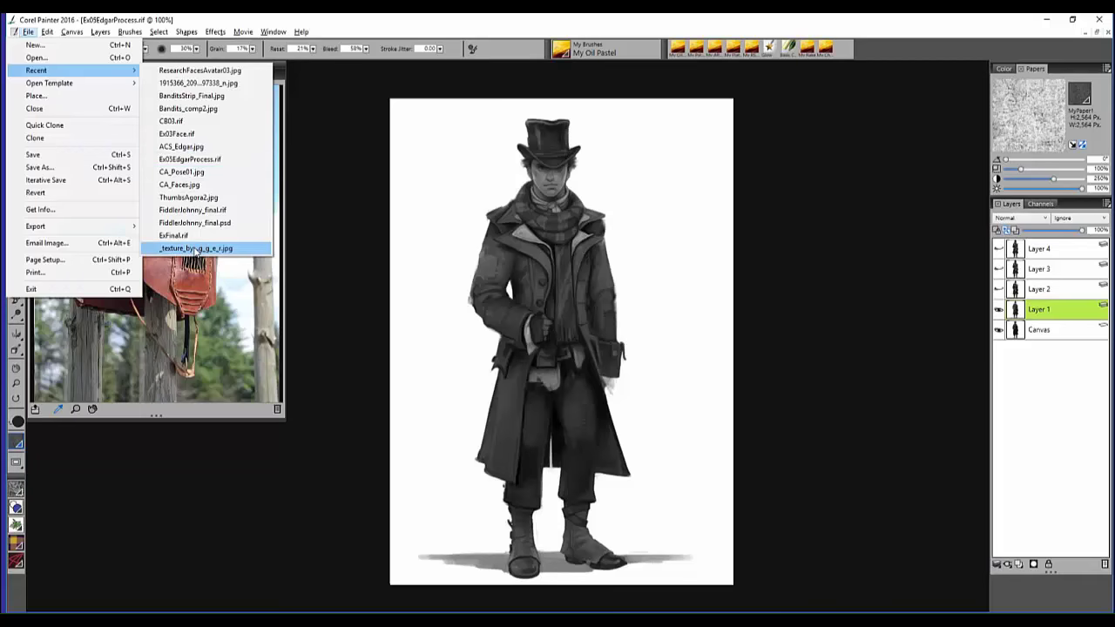
click(197, 250)
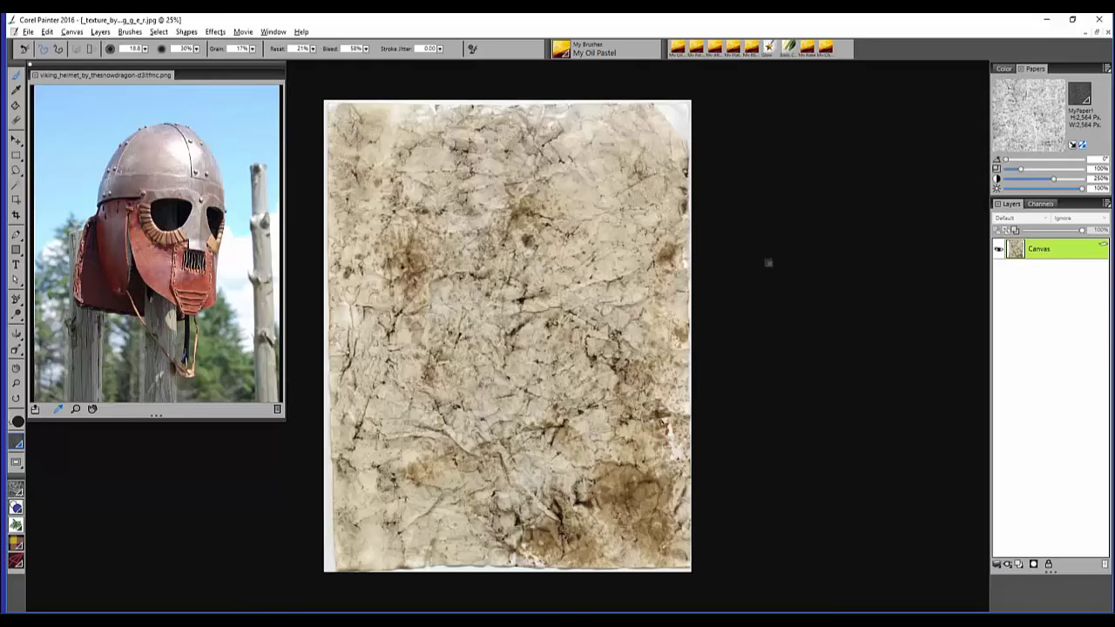
drag(767, 261, 864, 237)
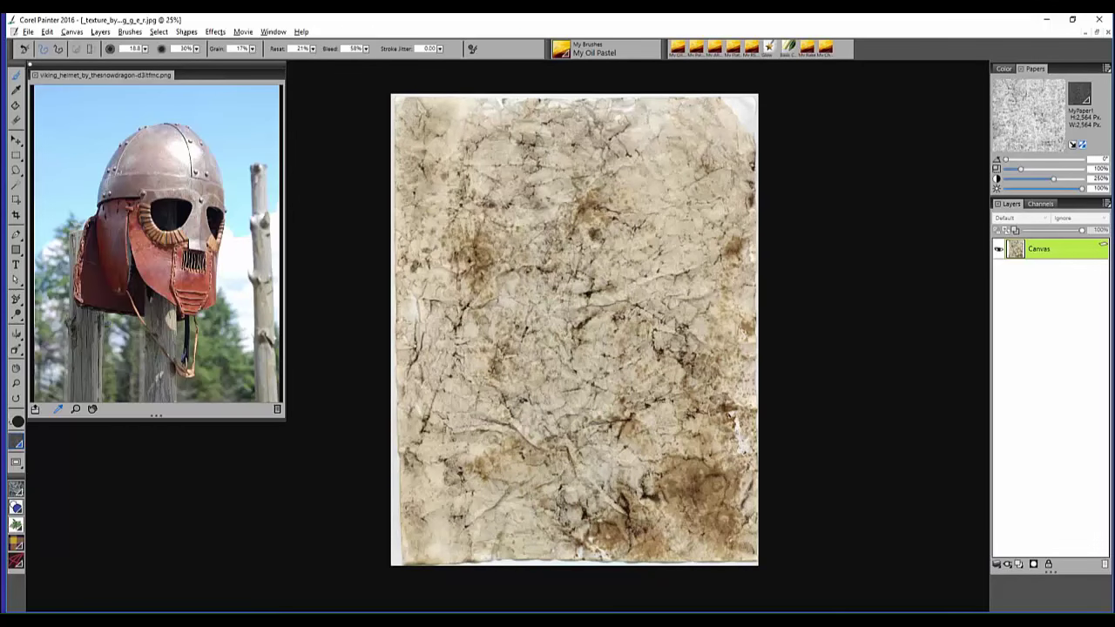
key(t)
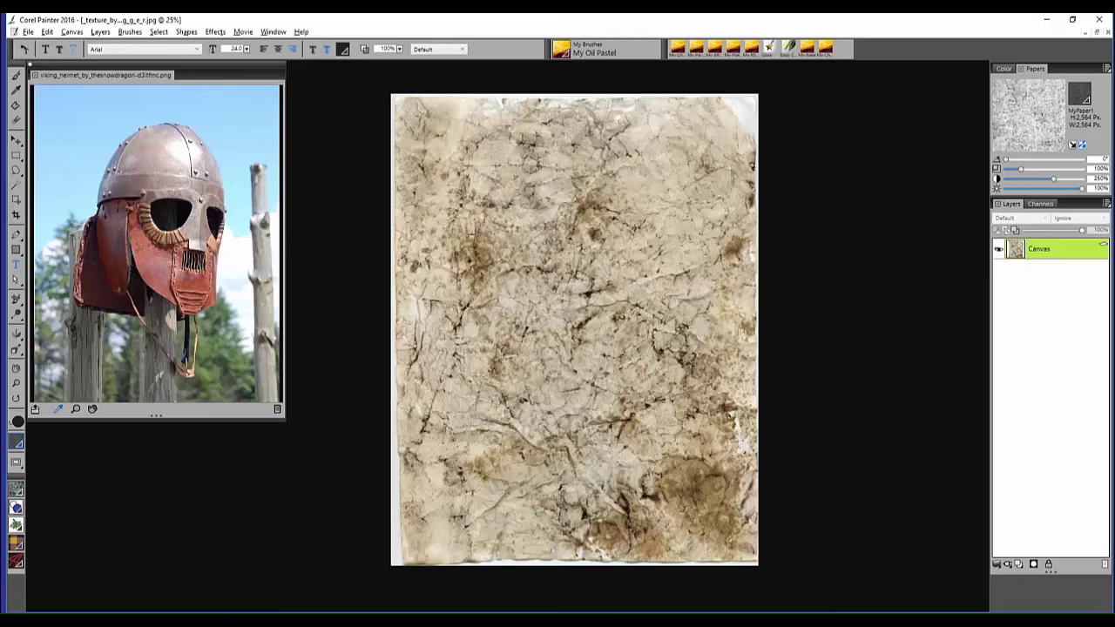
click(454, 210)
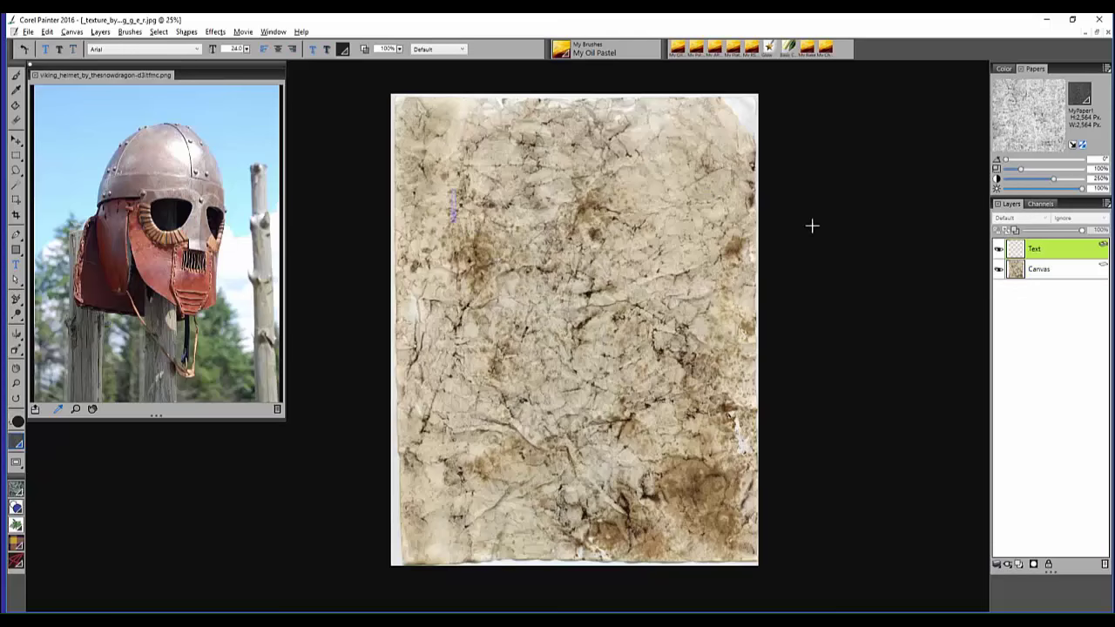
click(789, 273)
text(bh")
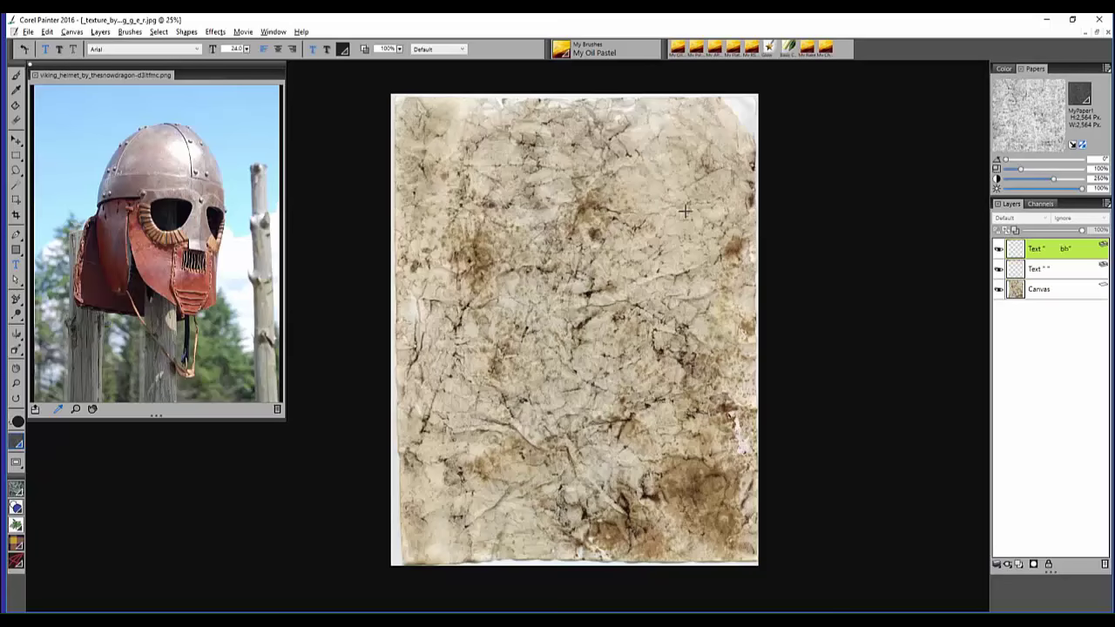
key(BackSpace)
key(BackSpace)
key(BackSpace)
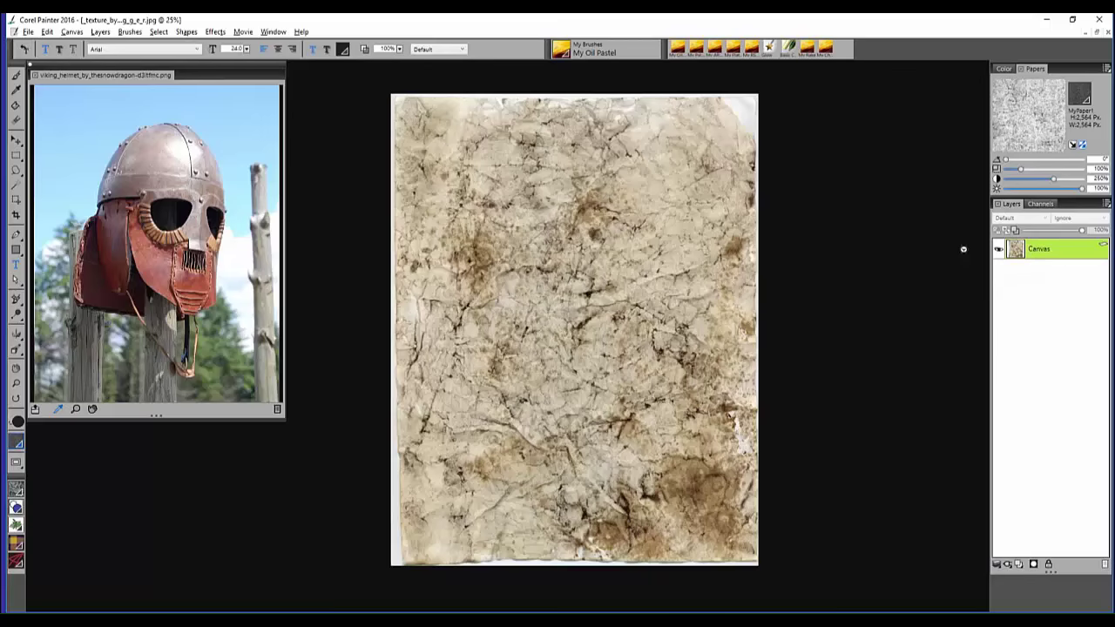
key(ctrl+z)
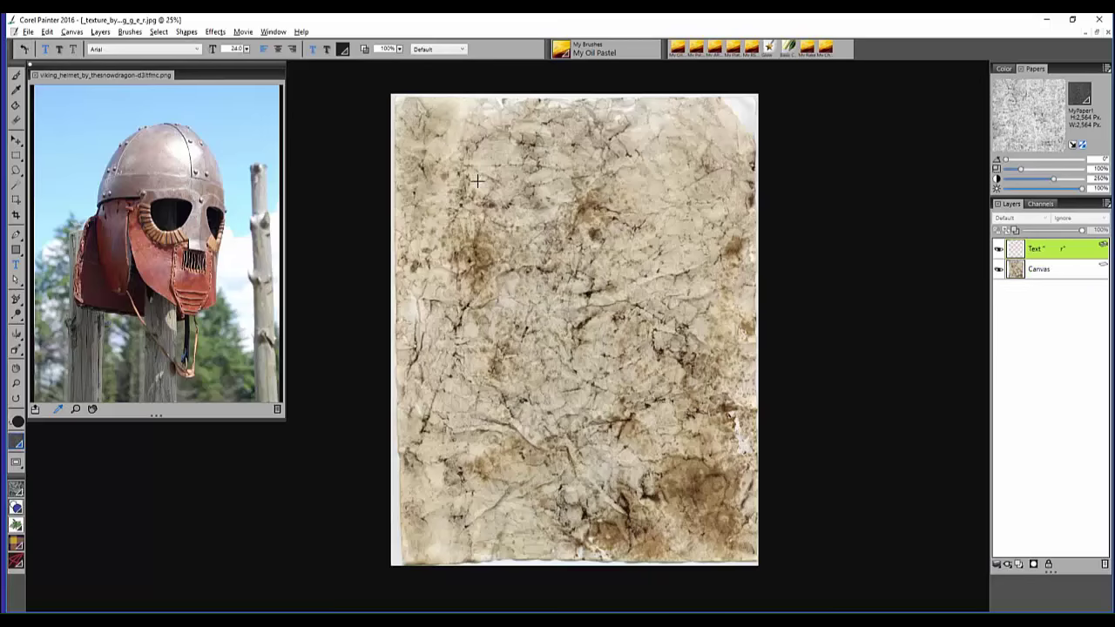
click(492, 175)
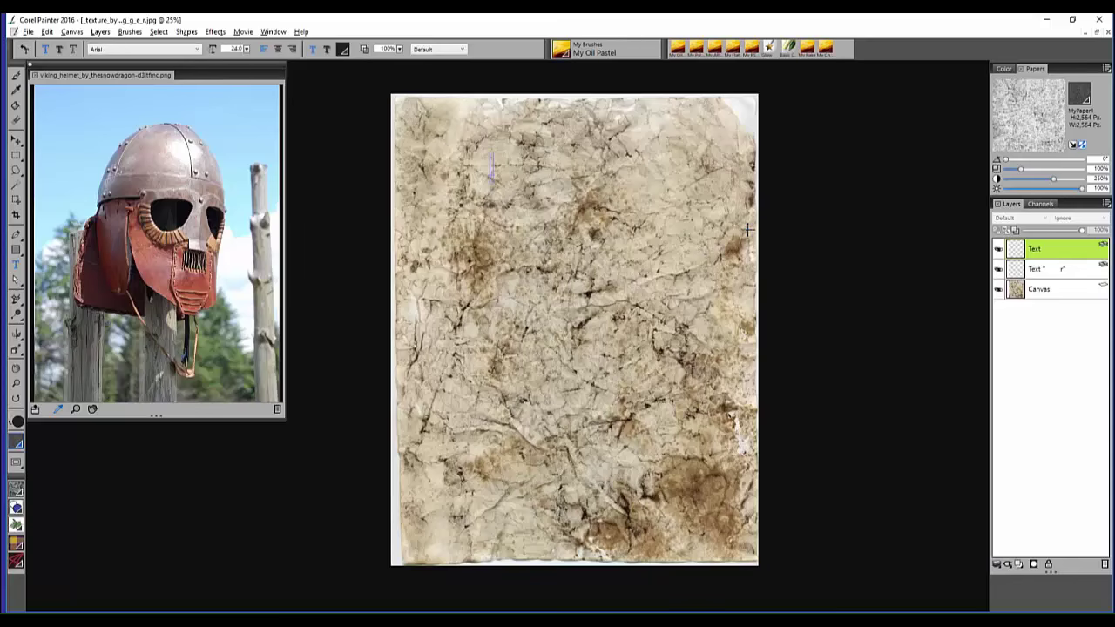
key(ctrl+z)
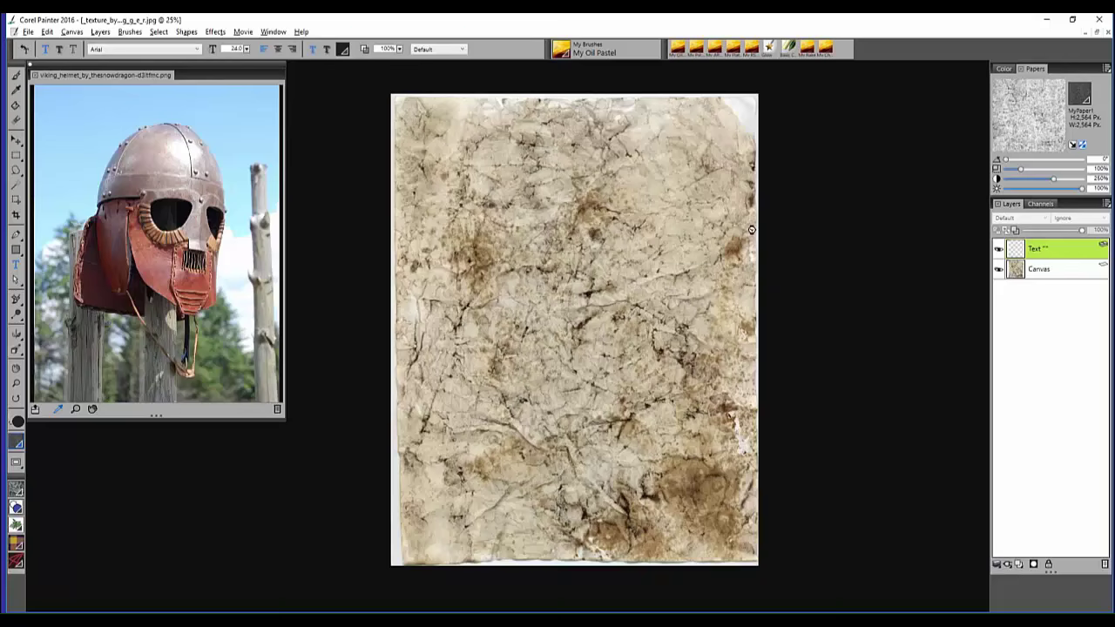
key(ctrl+z)
key(b)
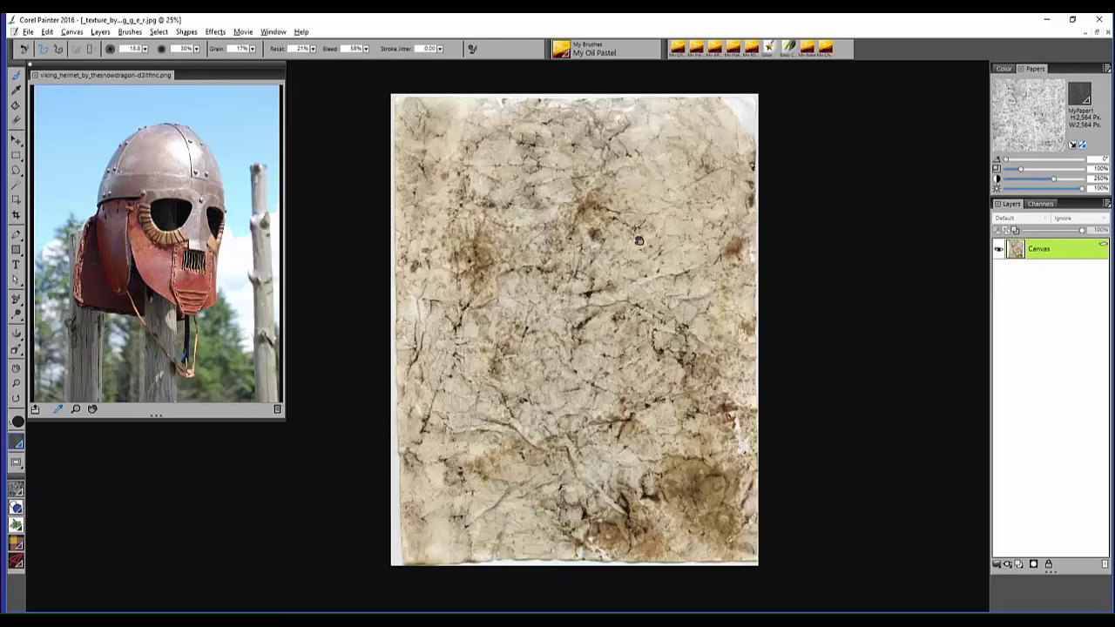
- Make a square selection around the central area of the stained paper image
click(16, 154)
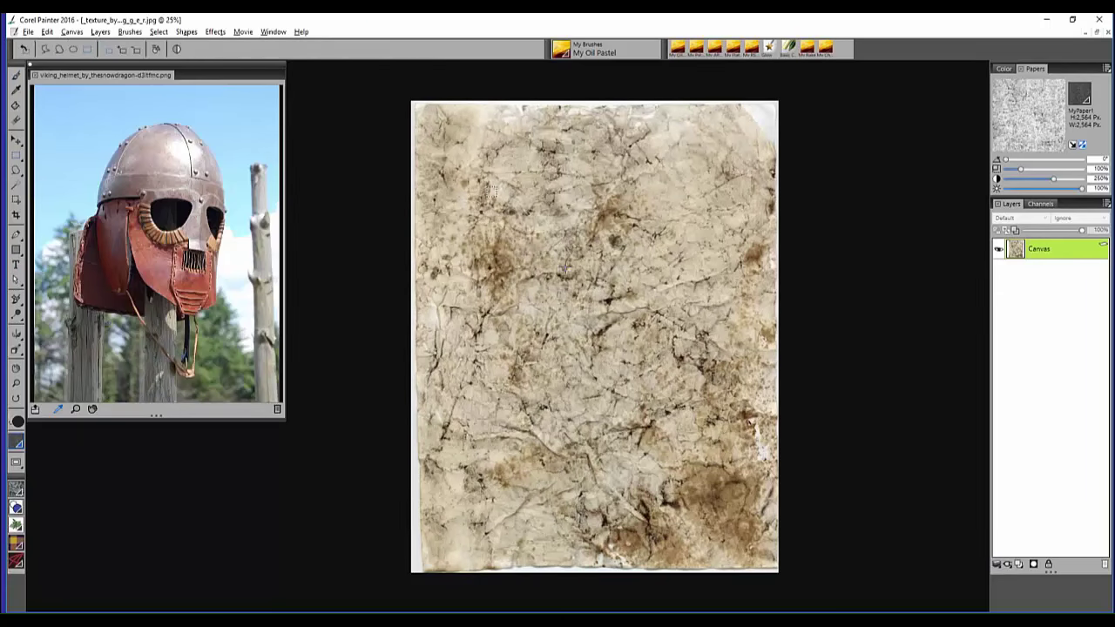
drag(488, 187, 680, 460)
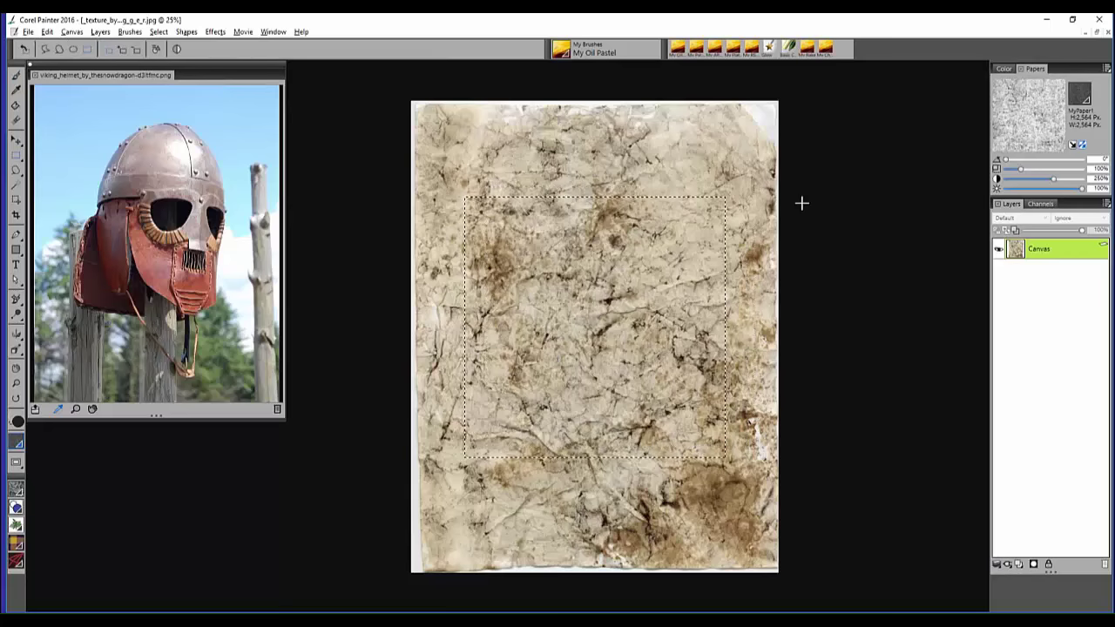
drag(802, 203, 821, 297)
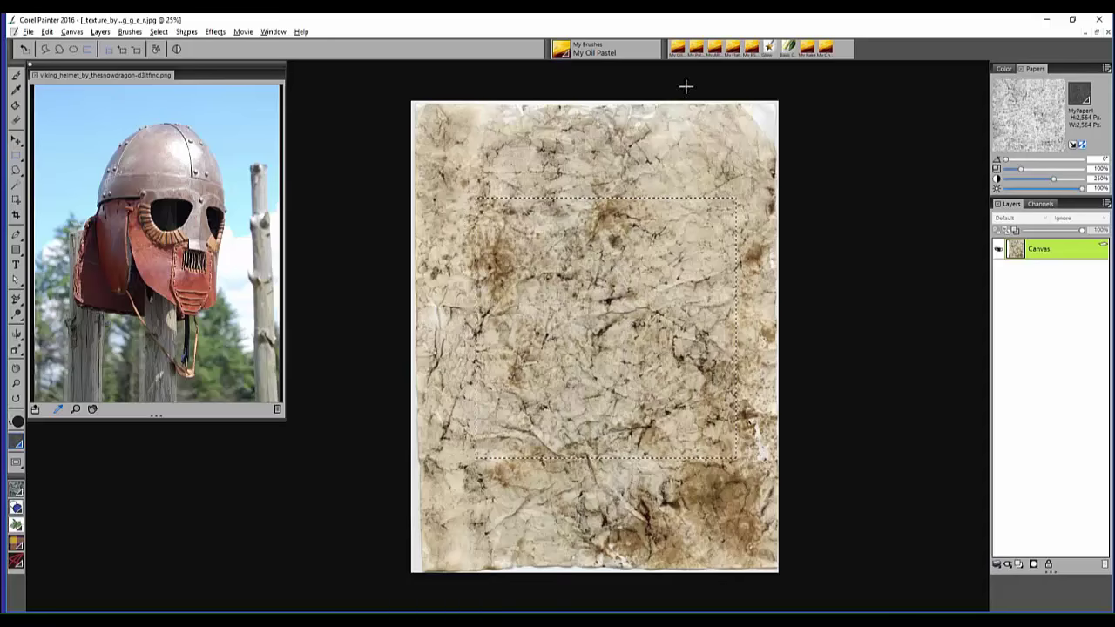
click(243, 31)
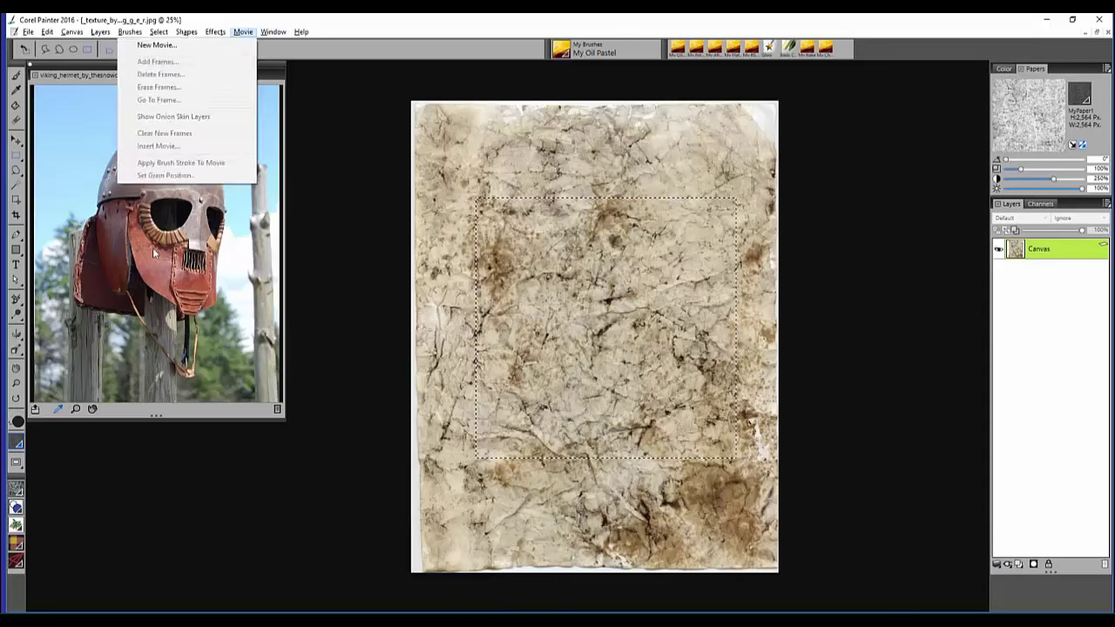
- Capture the selected area of the stained paper as a new paper texture named t, with crossfade at 100
mouse_move(273, 32)
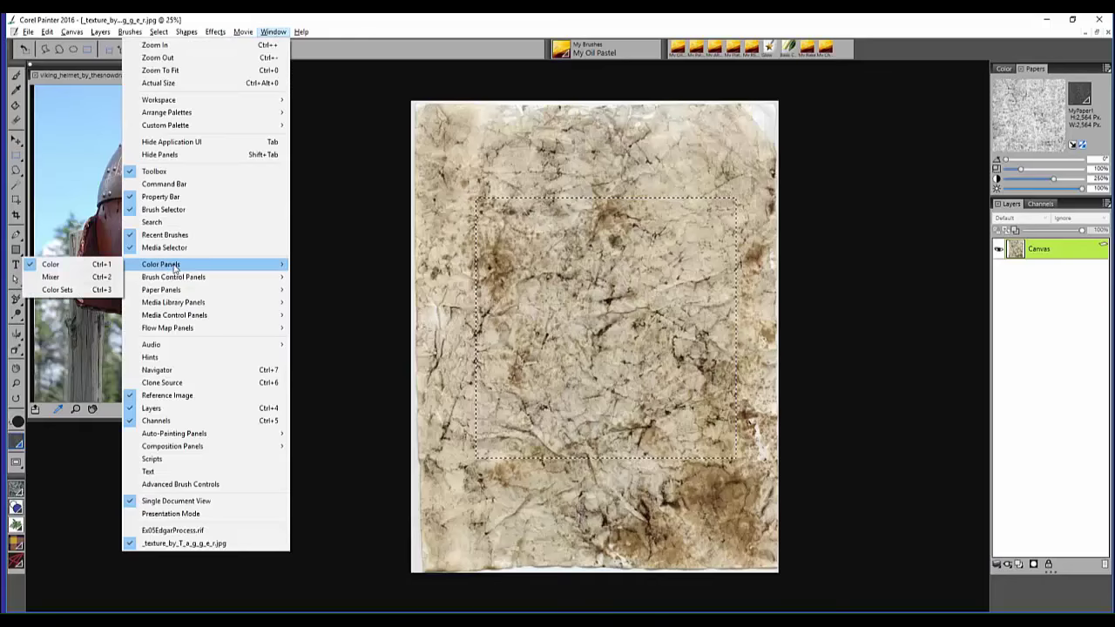
mouse_move(168, 296)
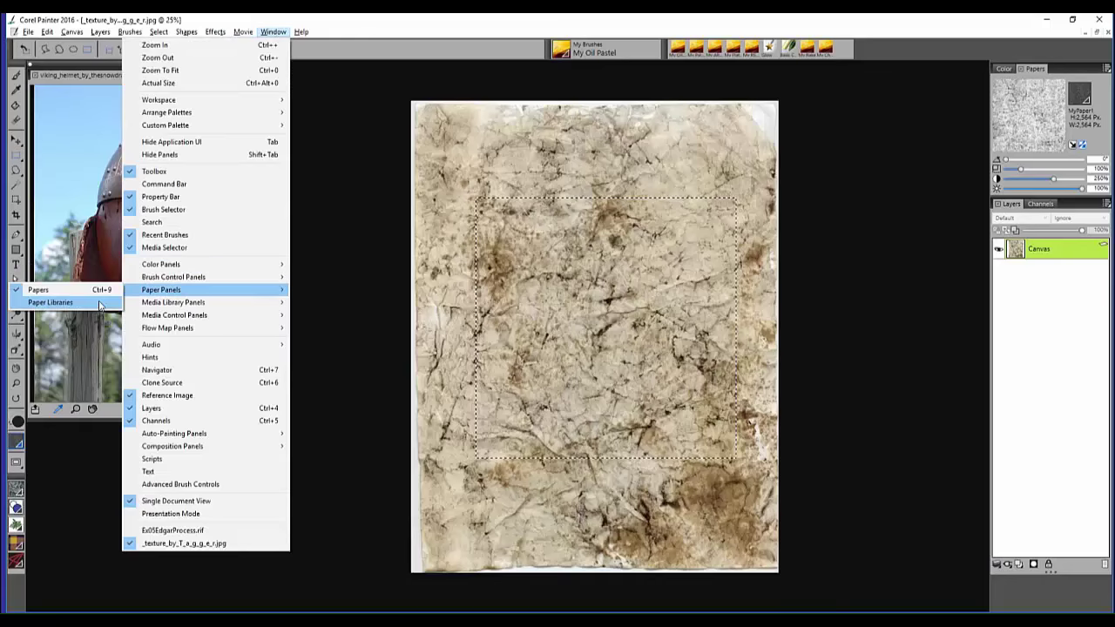
click(100, 305)
click(962, 232)
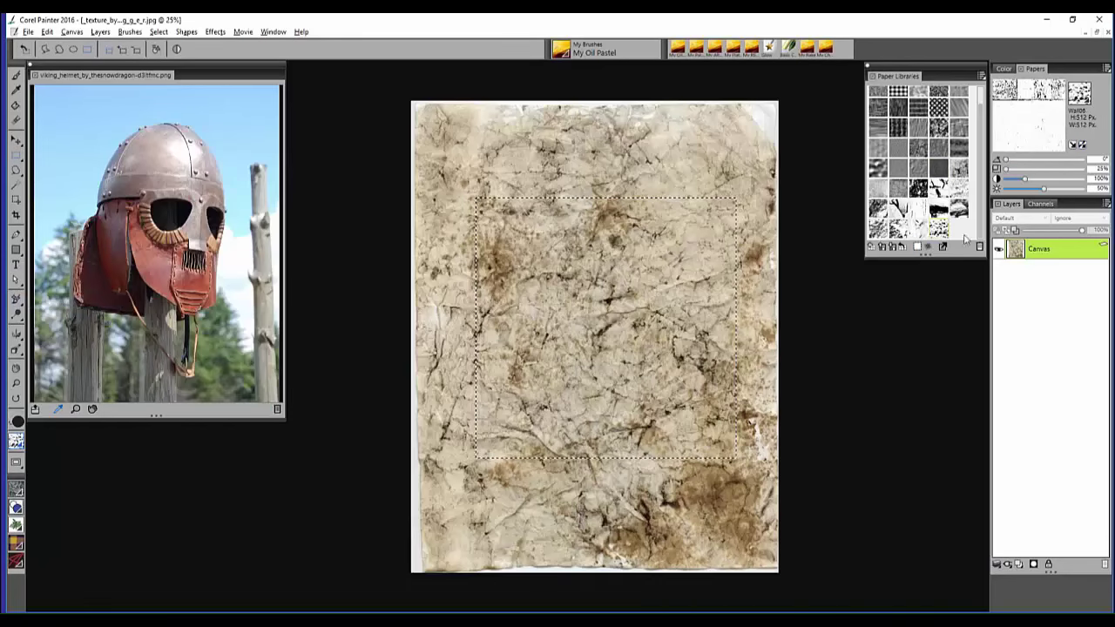
click(916, 249)
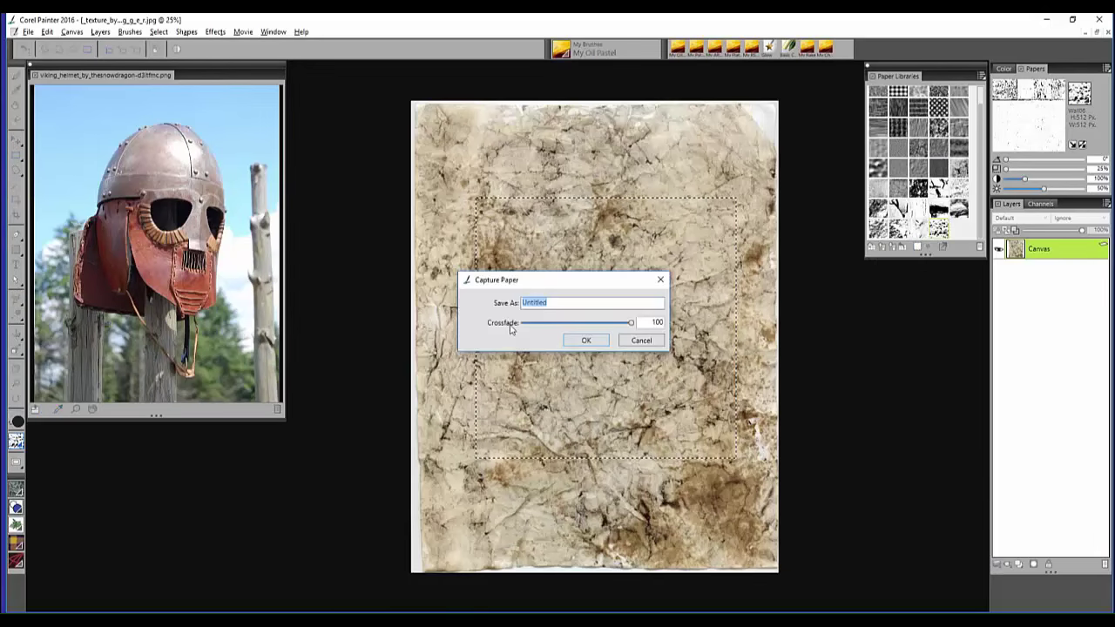
mouse_move(631, 323)
mouse_down()
mouse_move(522, 326)
mouse_move(636, 324)
mouse_up()
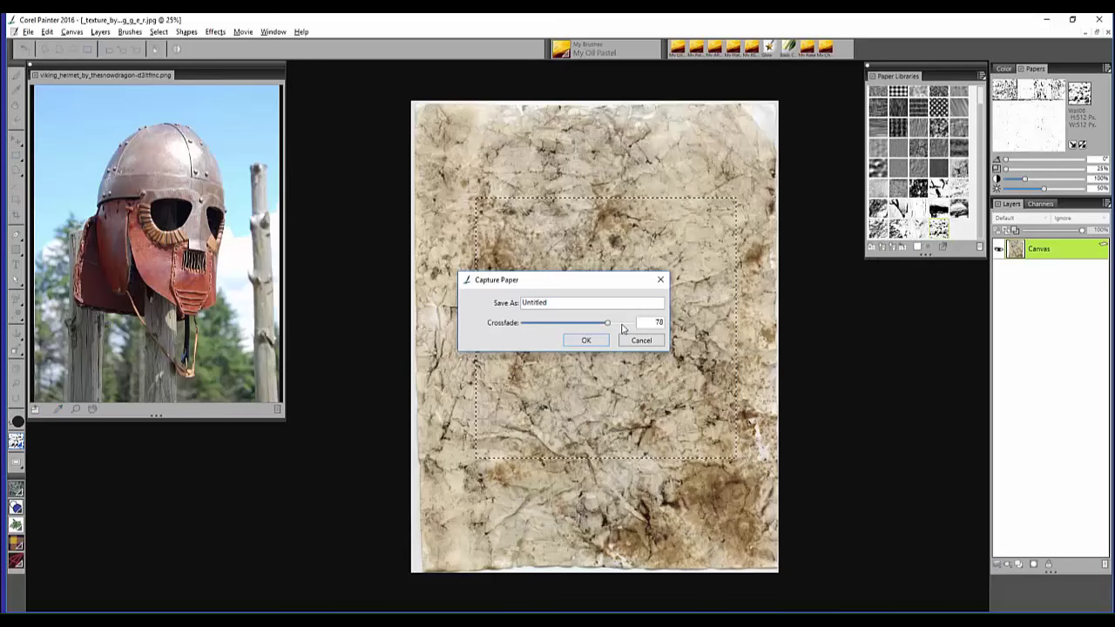
click(526, 302)
double_click(526, 302)
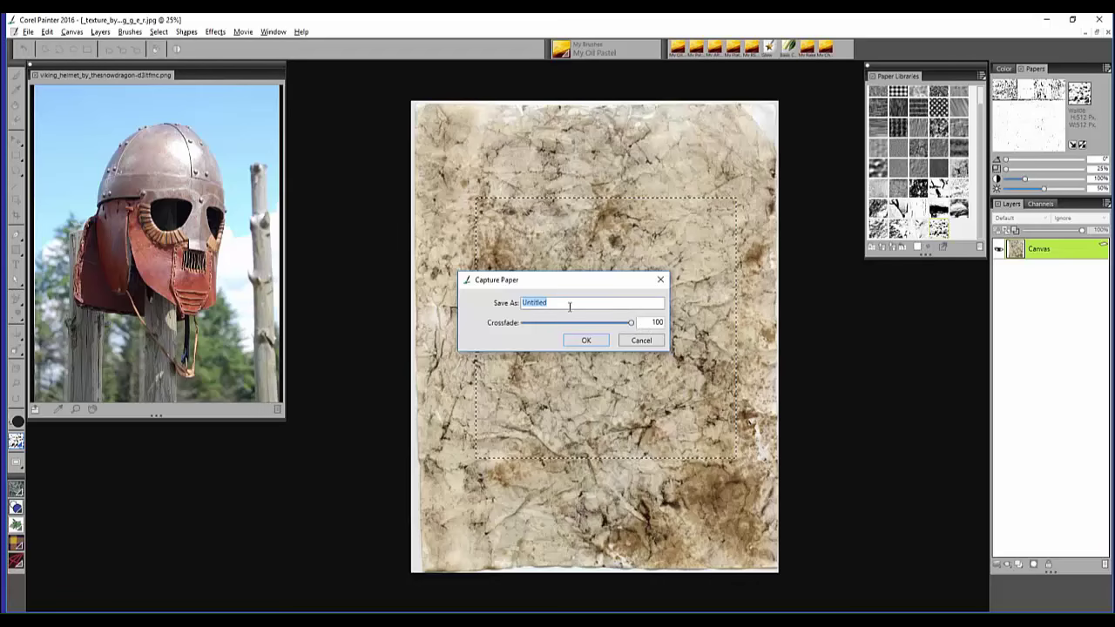
text(t)
click(587, 340)
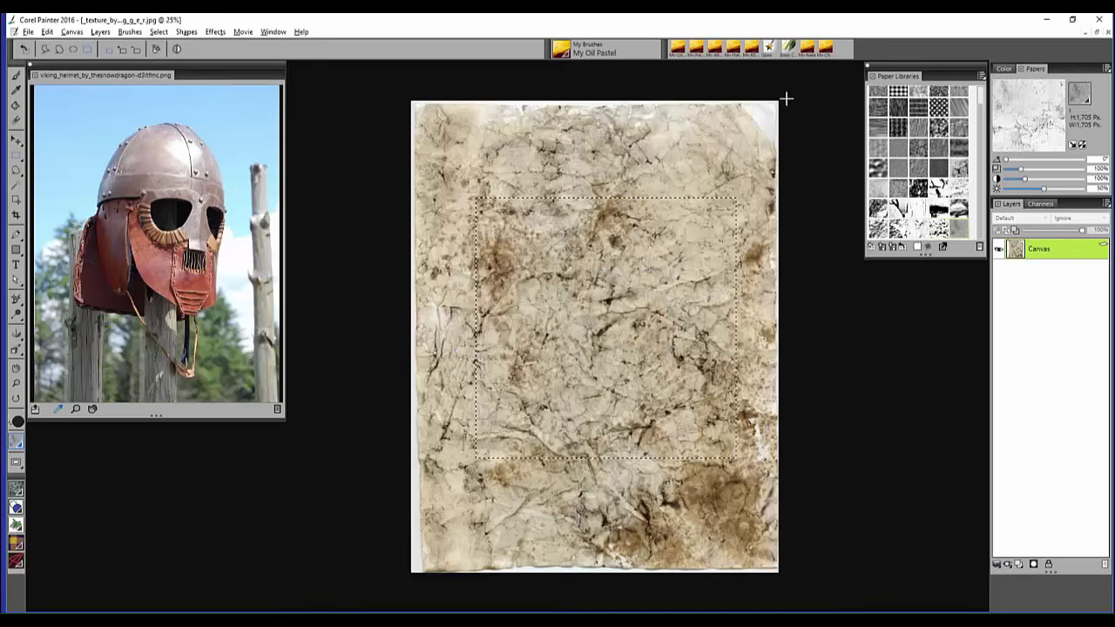
- Close the stained paper image without saving its changes and reactivate the Brush tool for the character painting
click(1107, 32)
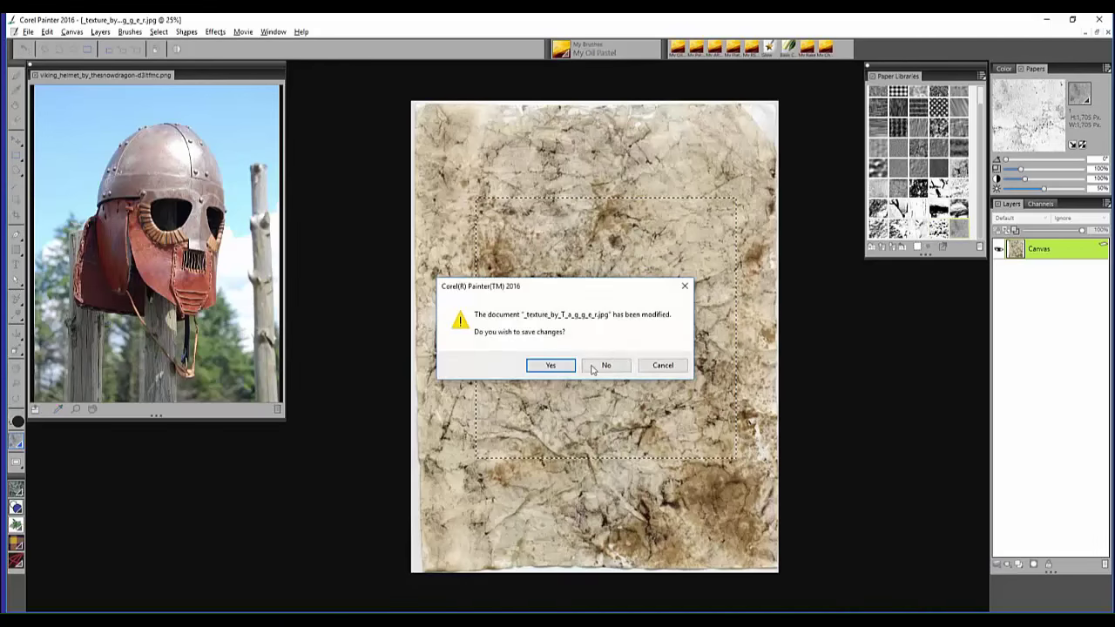
click(607, 365)
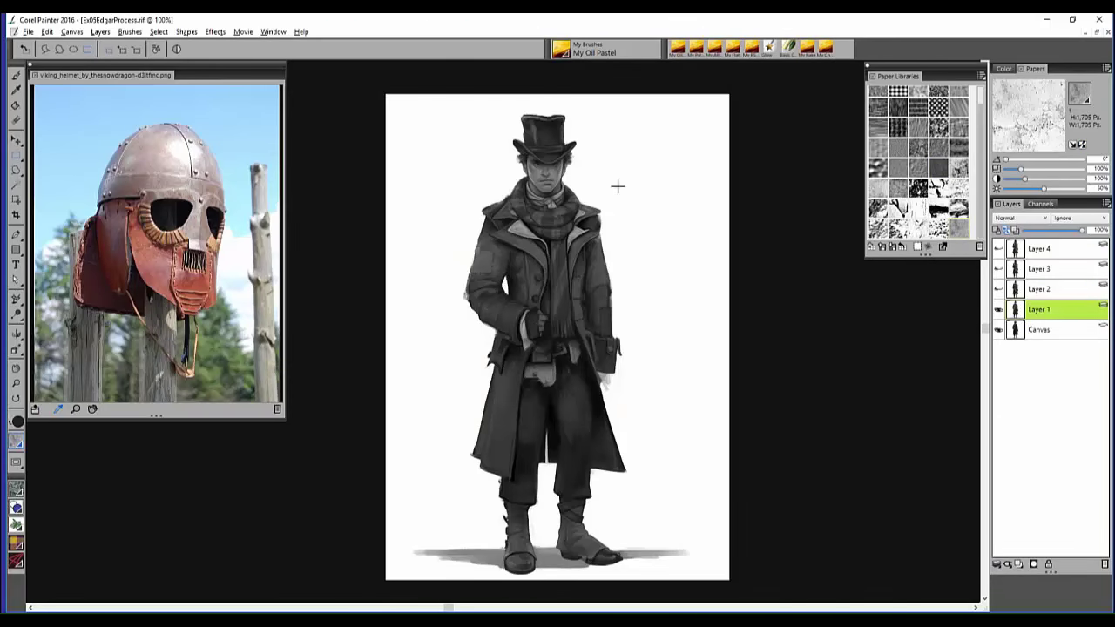
key(b)
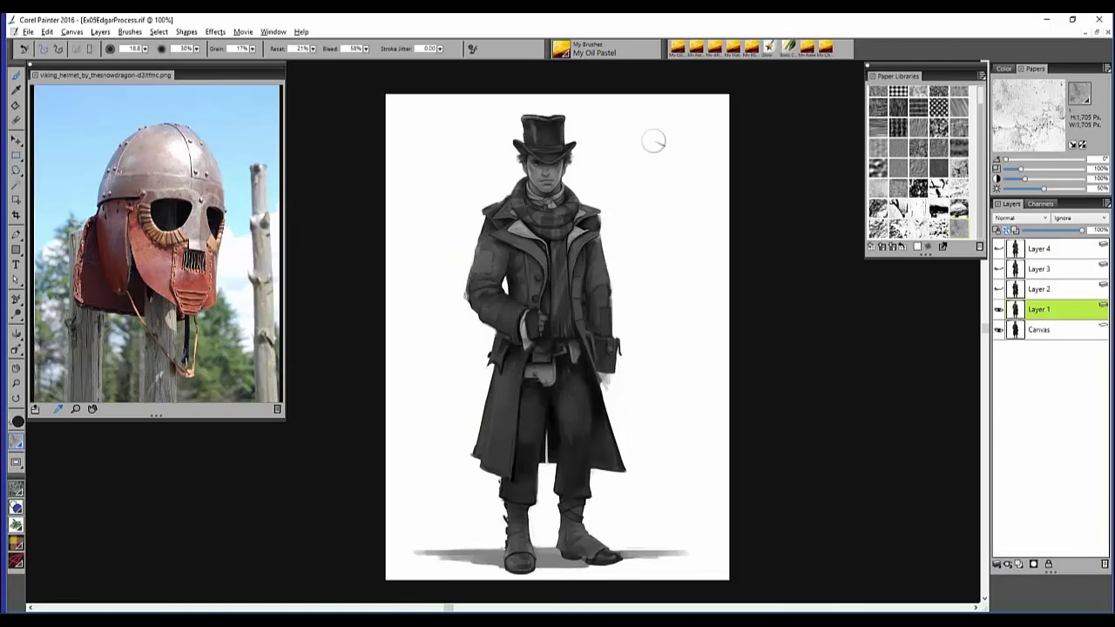
- Test the captured paper with broad My Oil Pastel strokes beside the character, varying the brush size, and undo the strokes
mouse_move(652, 135)
mouse_down()
mouse_move(660, 226)
mouse_move(682, 254)
mouse_move(676, 316)
mouse_up()
mouse_move(665, 183)
mouse_down()
mouse_move(611, 131)
mouse_move(643, 199)
mouse_move(663, 291)
mouse_move(645, 218)
mouse_move(643, 257)
mouse_up()
key(ctrl+z)
mouse_move(666, 123)
mouse_down()
mouse_move(645, 182)
mouse_move(662, 231)
mouse_move(651, 177)
mouse_move(685, 139)
mouse_move(685, 230)
mouse_move(676, 234)
mouse_move(669, 179)
mouse_move(696, 198)
mouse_move(696, 183)
mouse_move(649, 131)
mouse_move(633, 130)
mouse_move(699, 147)
mouse_move(702, 240)
mouse_up()
drag(705, 265, 697, 384)
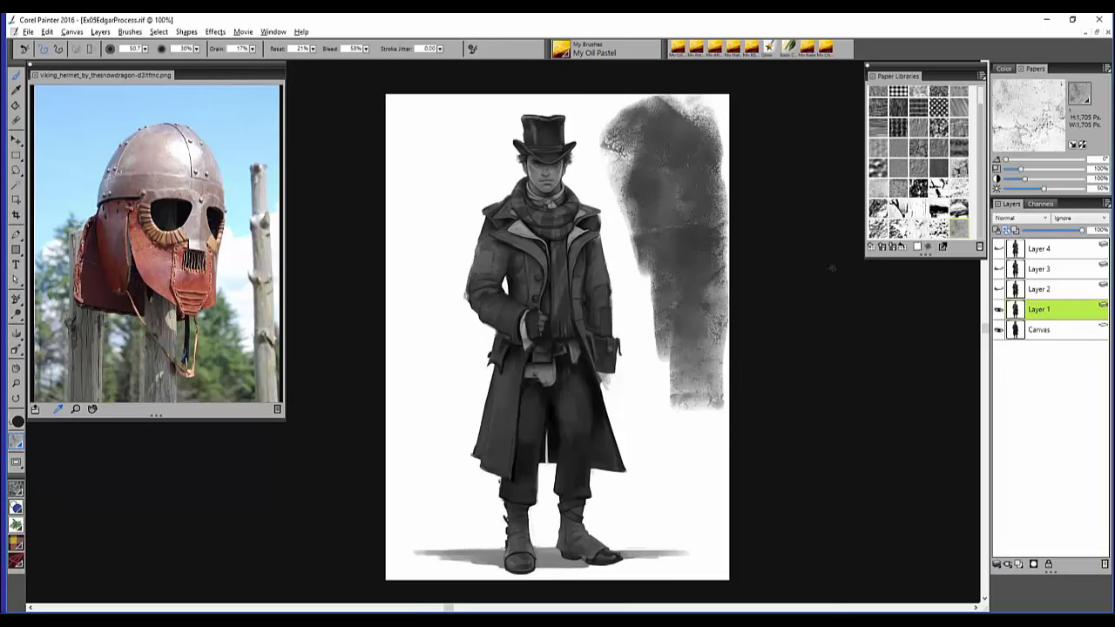
key(ctrl+z)
mouse_move(678, 215)
mouse_down()
mouse_move(670, 289)
mouse_move(668, 131)
mouse_move(635, 150)
mouse_move(660, 202)
mouse_move(647, 179)
mouse_move(686, 188)
mouse_move(695, 178)
mouse_move(685, 290)
mouse_move(675, 284)
mouse_move(665, 305)
mouse_move(679, 310)
mouse_move(658, 220)
mouse_move(712, 145)
mouse_move(684, 131)
mouse_move(694, 238)
mouse_move(751, 238)
mouse_up()
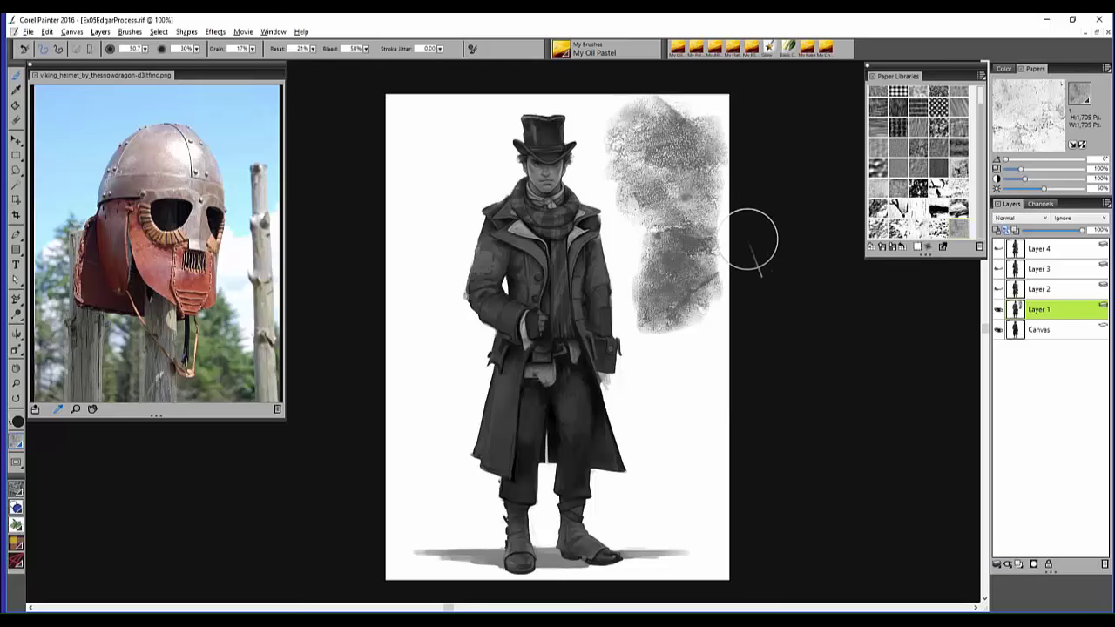
key(ctrl+z)
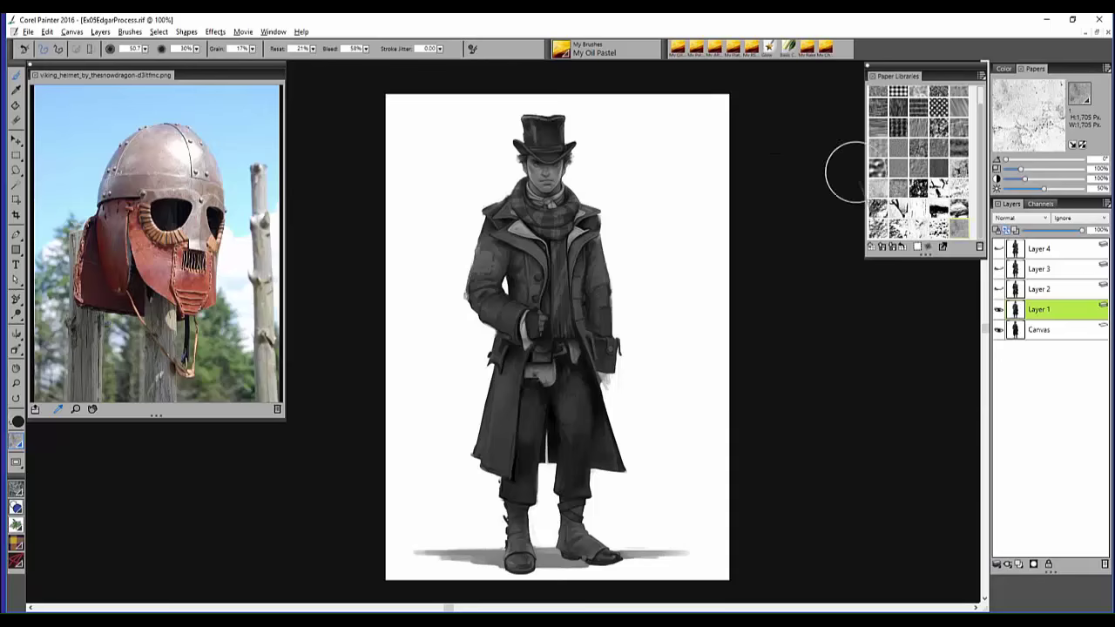
- Bring up the color wheel in place of the paper settings, enlarge it and close the paper libraries
click(1008, 69)
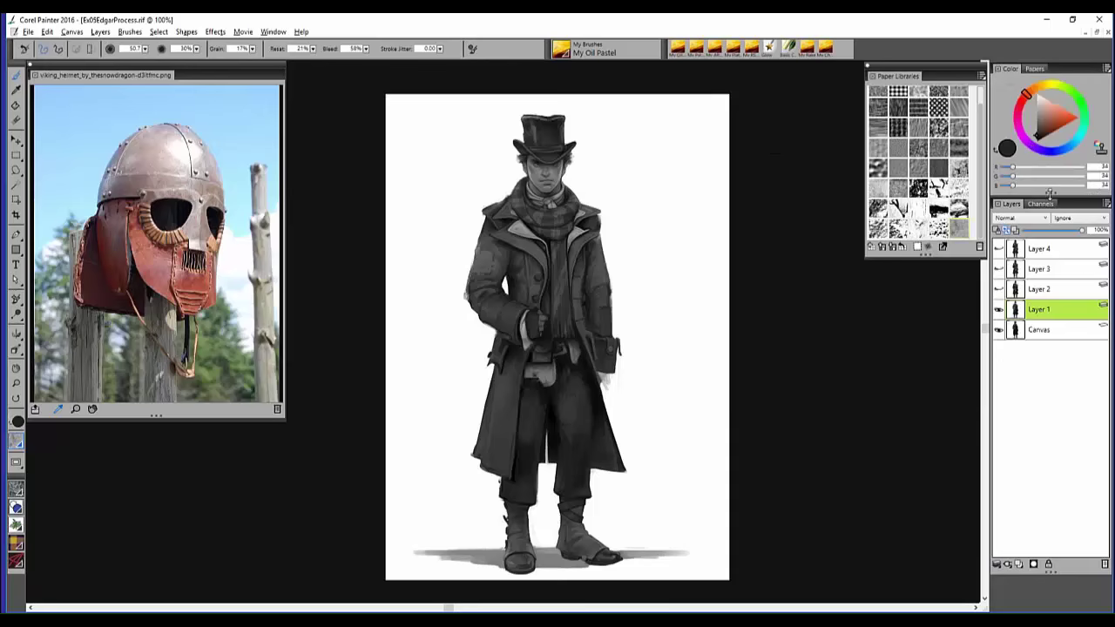
drag(1050, 191, 1047, 229)
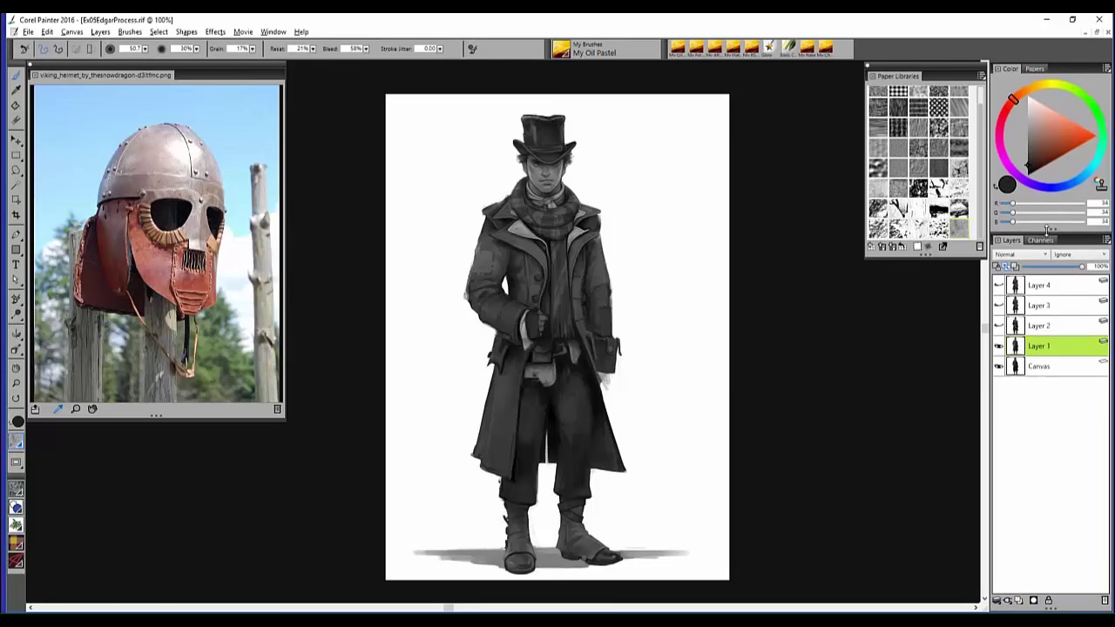
click(868, 67)
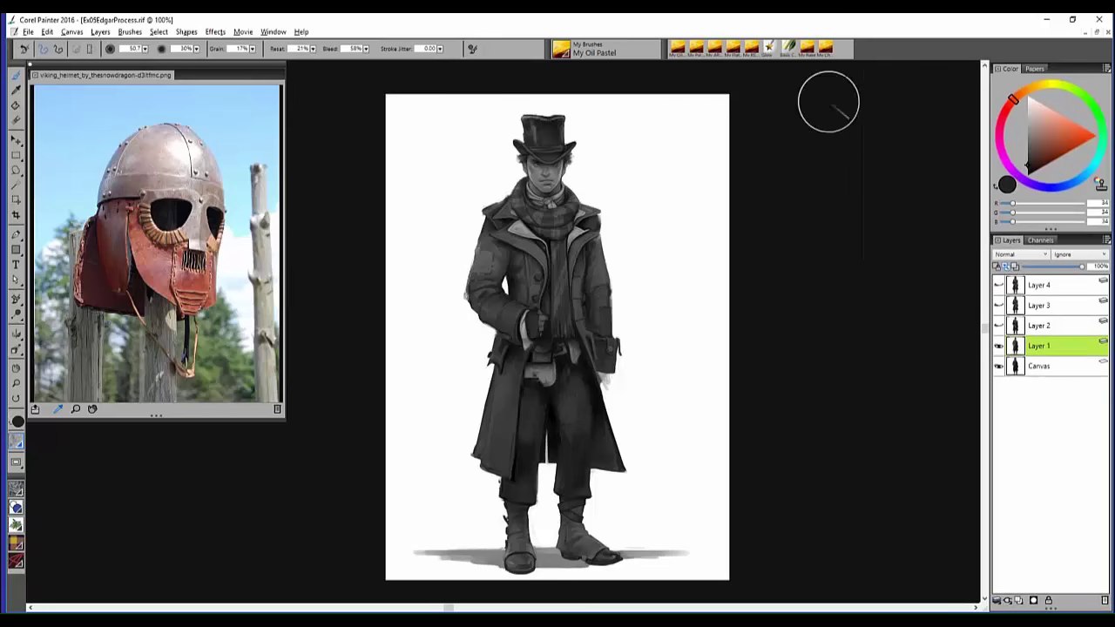
- Compare the colored character on Layer 2 with the grayscale version beneath by switching the layer's visibility
click(1059, 329)
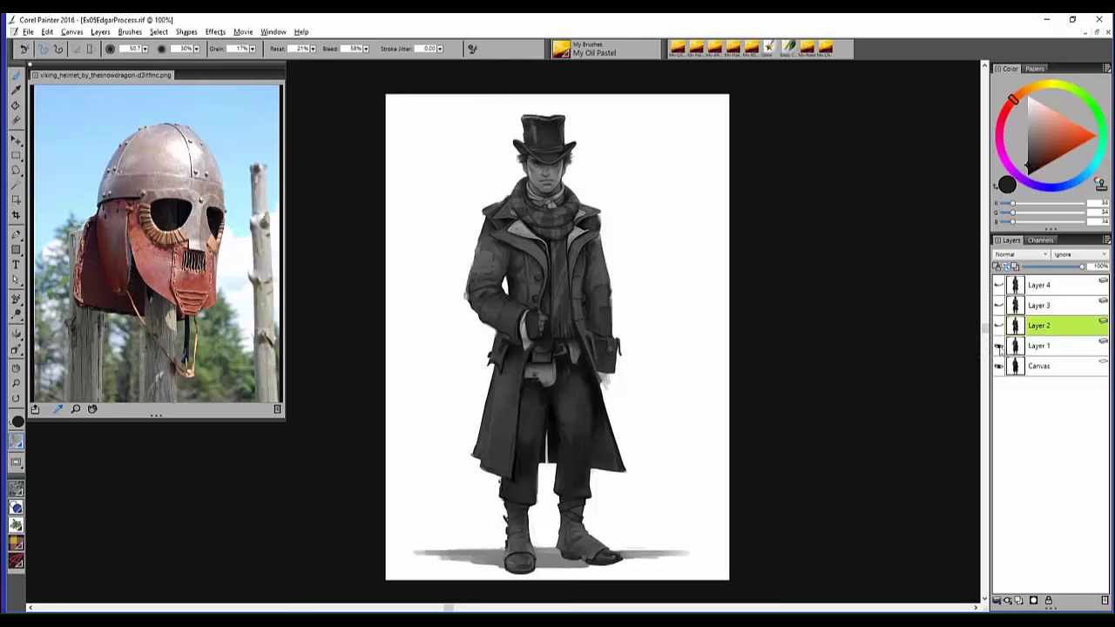
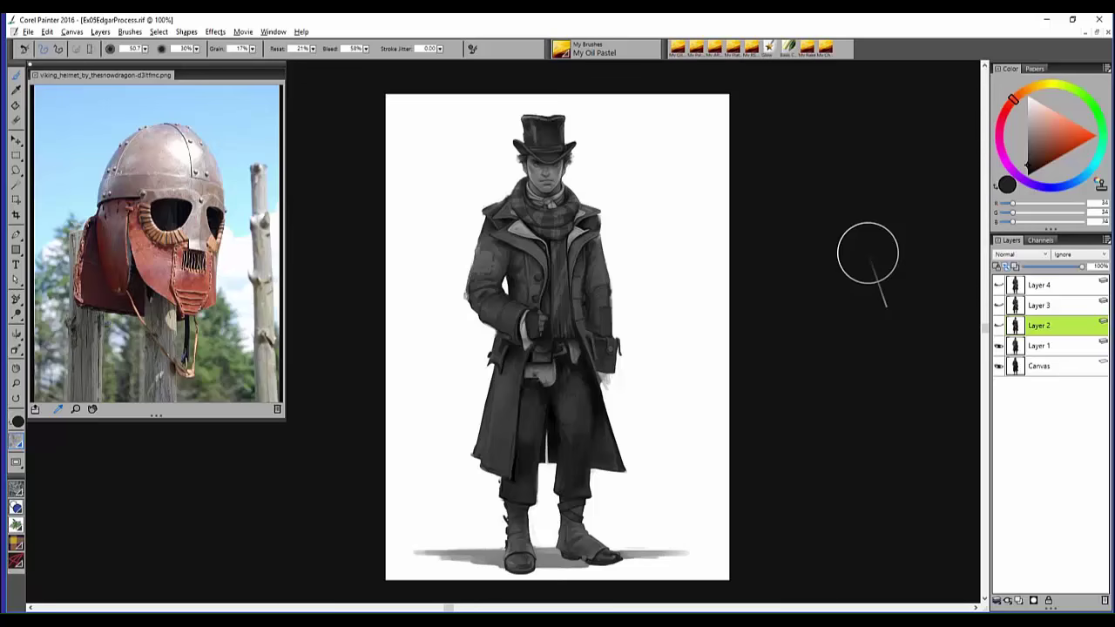
drag(695, 279, 702, 273)
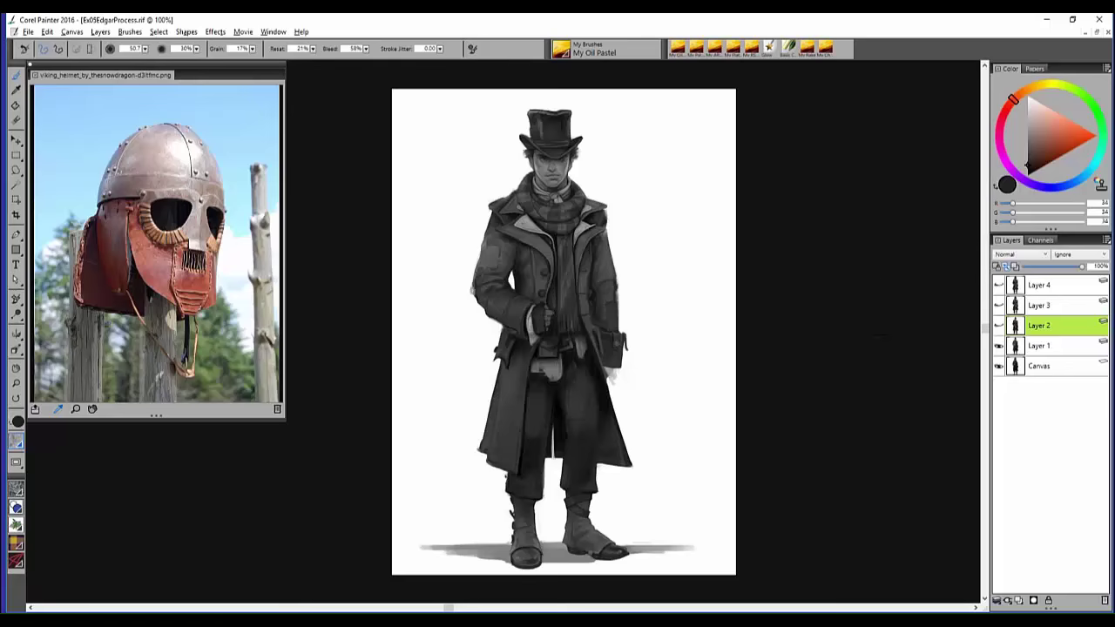
click(999, 325)
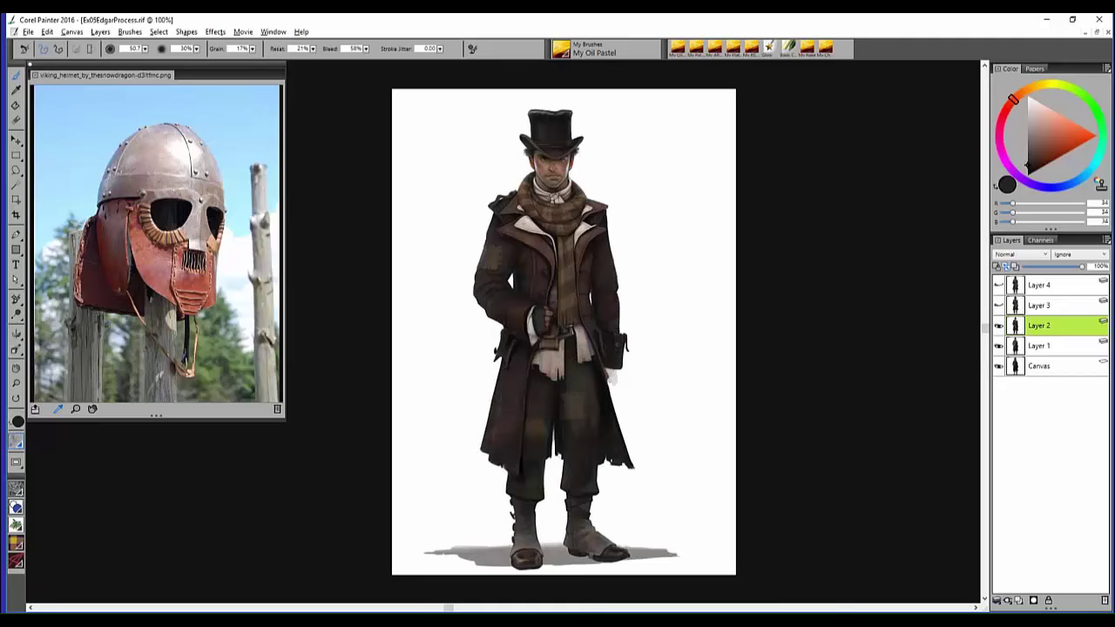
click(999, 325)
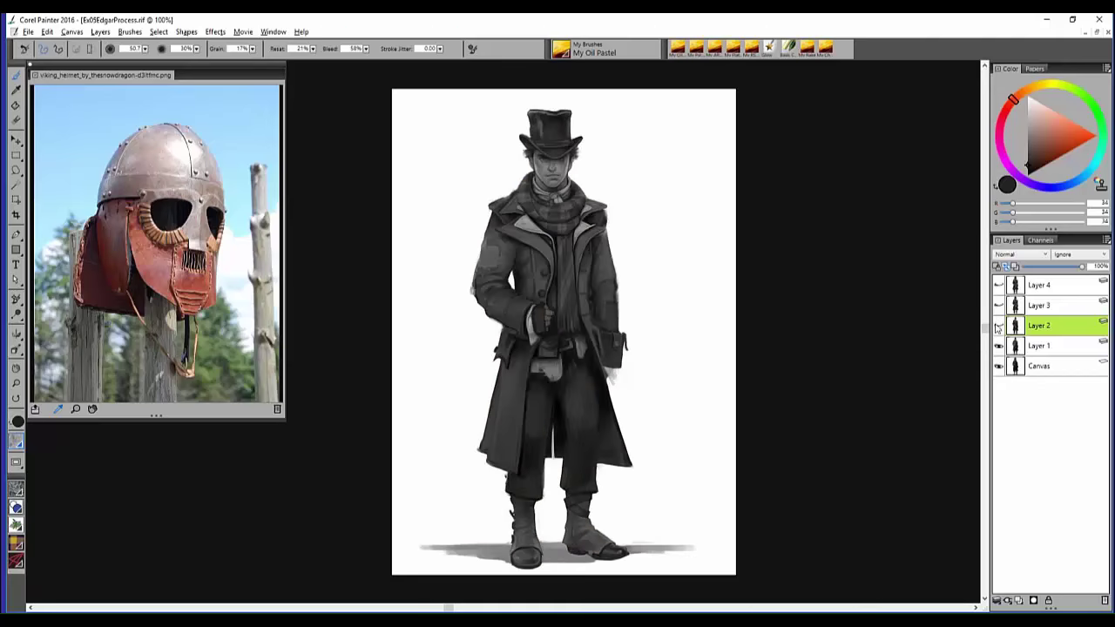
click(999, 325)
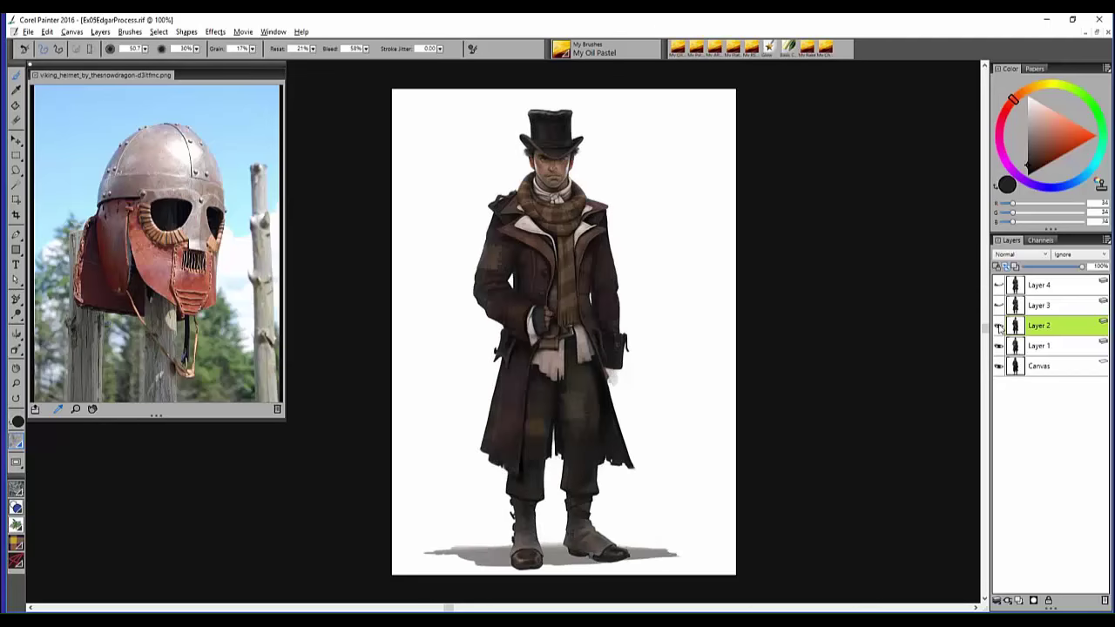
click(999, 325)
click(1000, 326)
drag(761, 314, 723, 302)
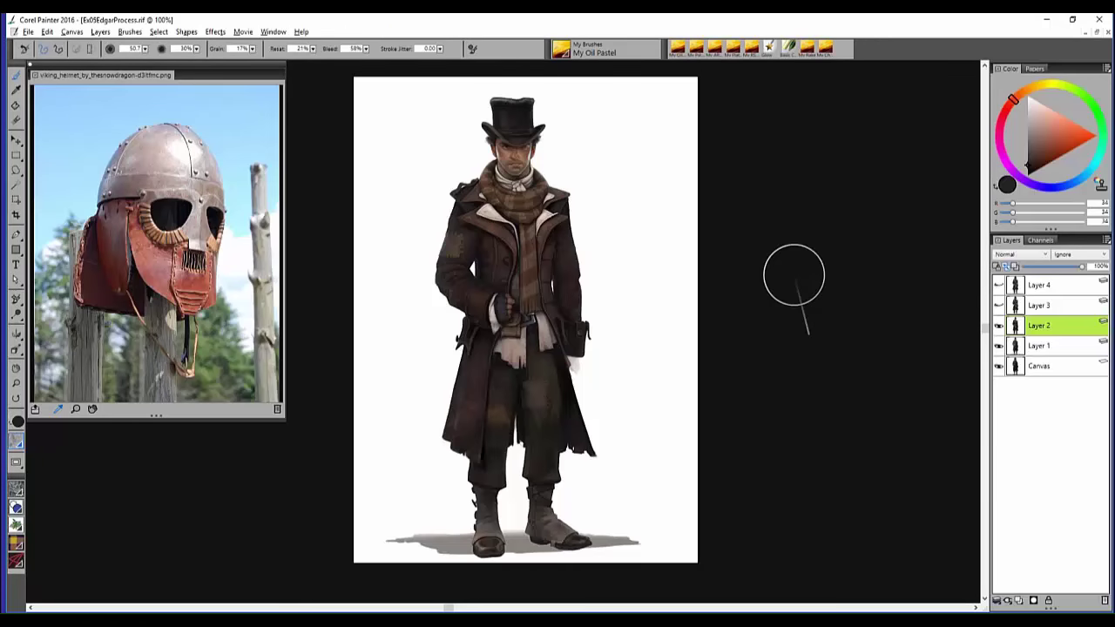
- Hide Layers 2 and 1 to view the canvas sketch, and show Layer 1 again as the active layer
click(999, 325)
click(998, 345)
click(1029, 367)
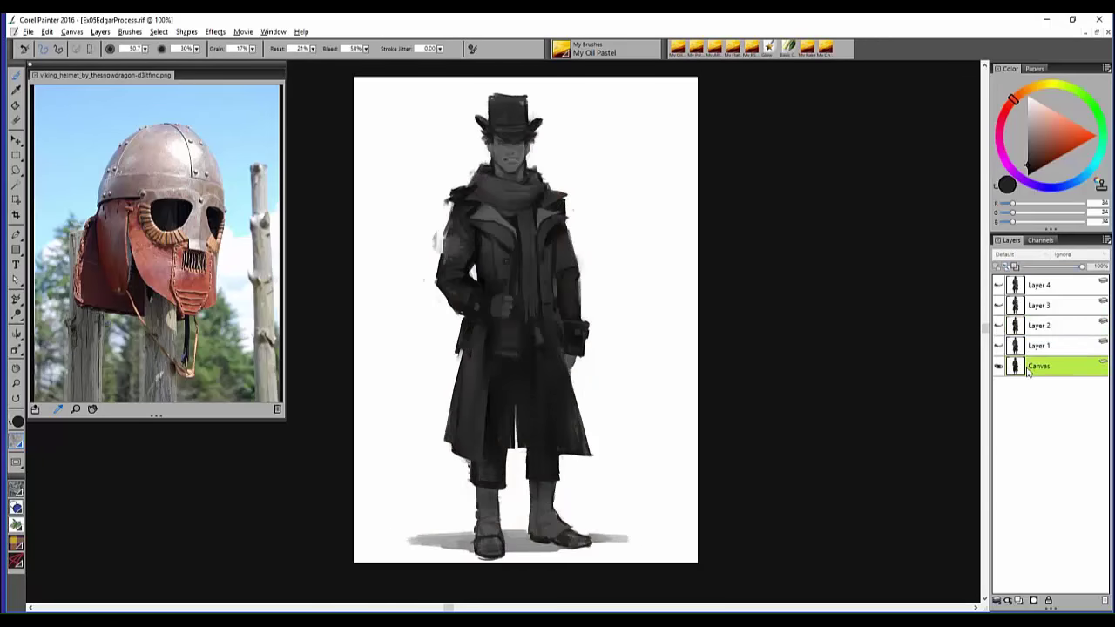
click(1026, 352)
click(1000, 345)
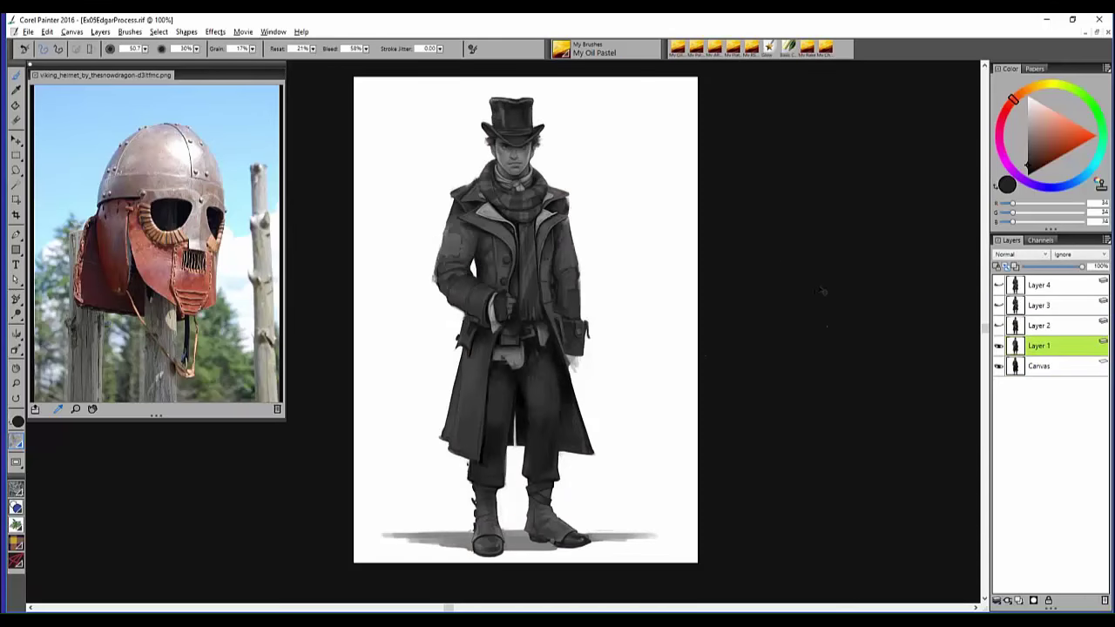
- Add a new layer above Layer 1 and set its composite method to Overlay
key(ctrl+shift+n)
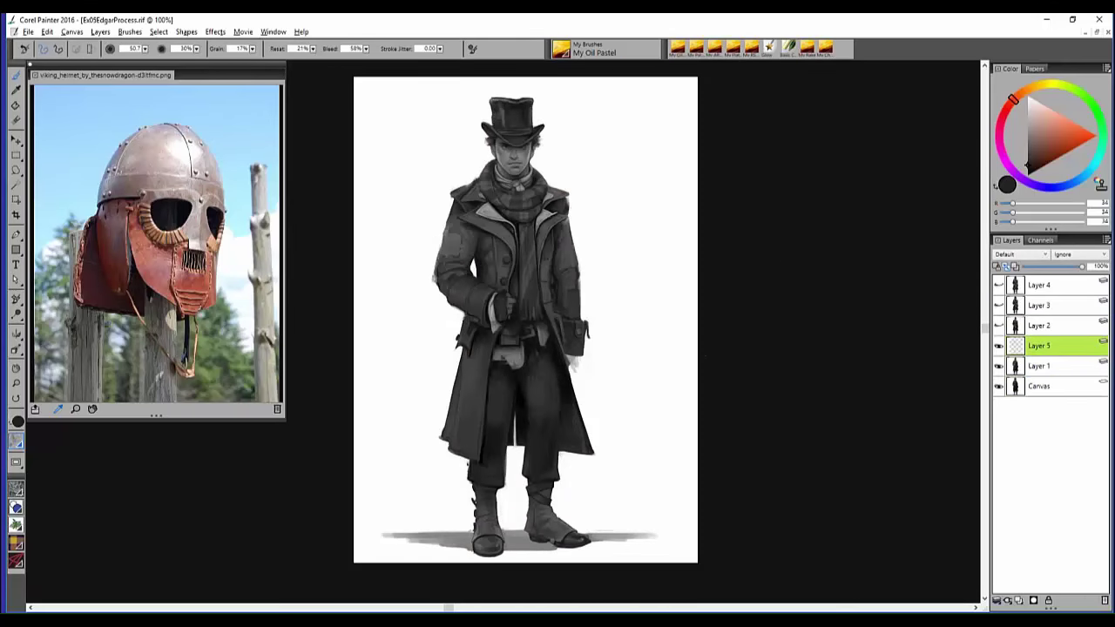
click(1021, 254)
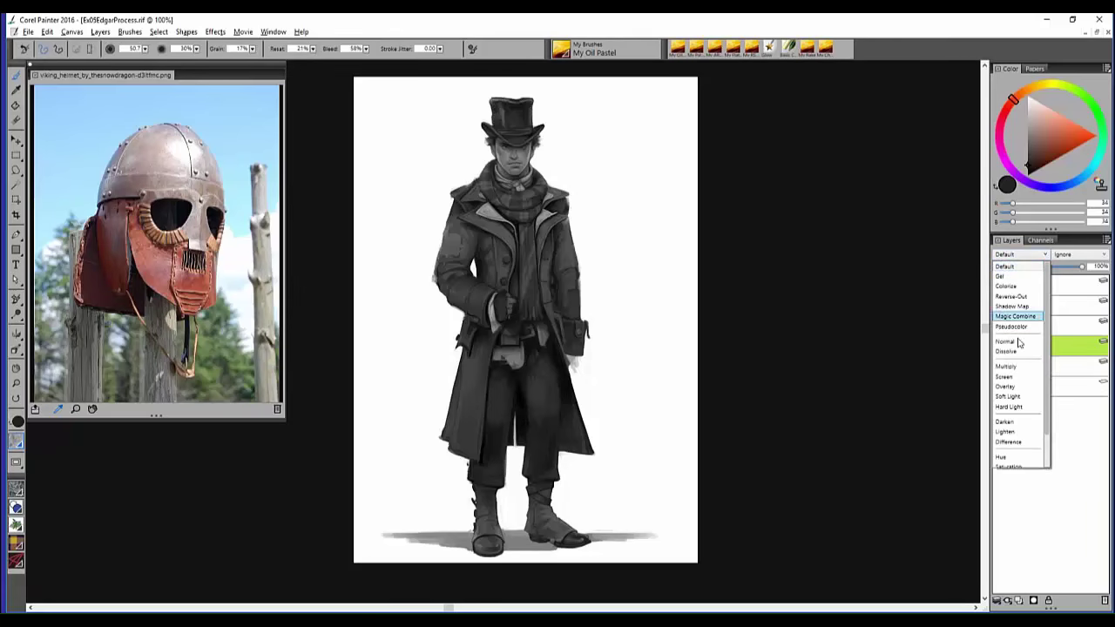
click(1016, 386)
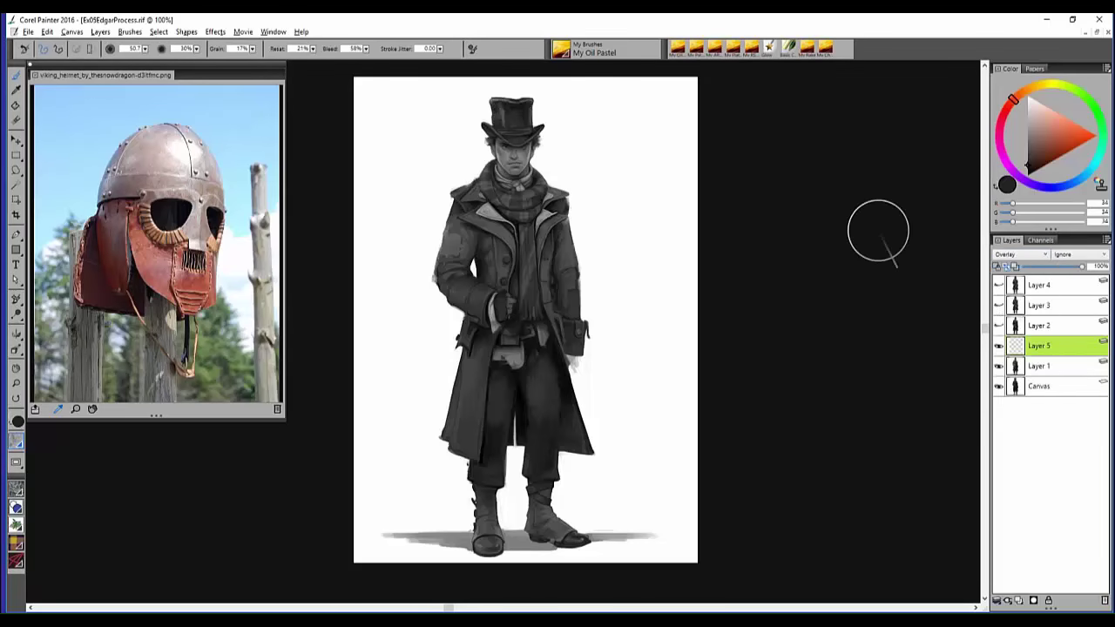
- Tint the character's face with a muted reddish skin tone using the My Flat Pen brush
click(1052, 134)
click(1055, 134)
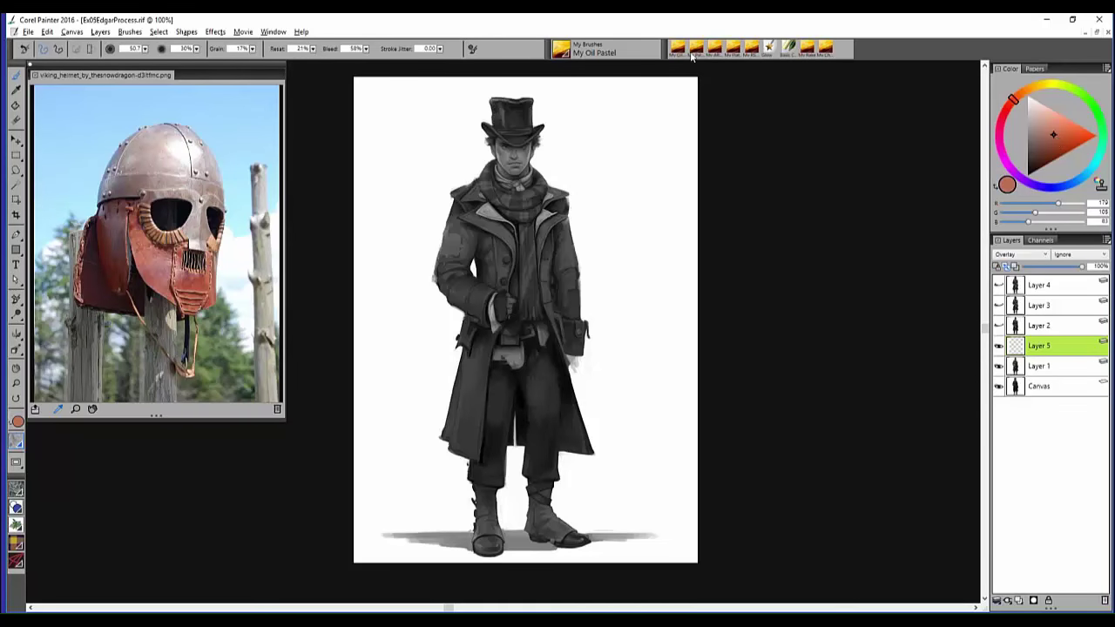
click(732, 51)
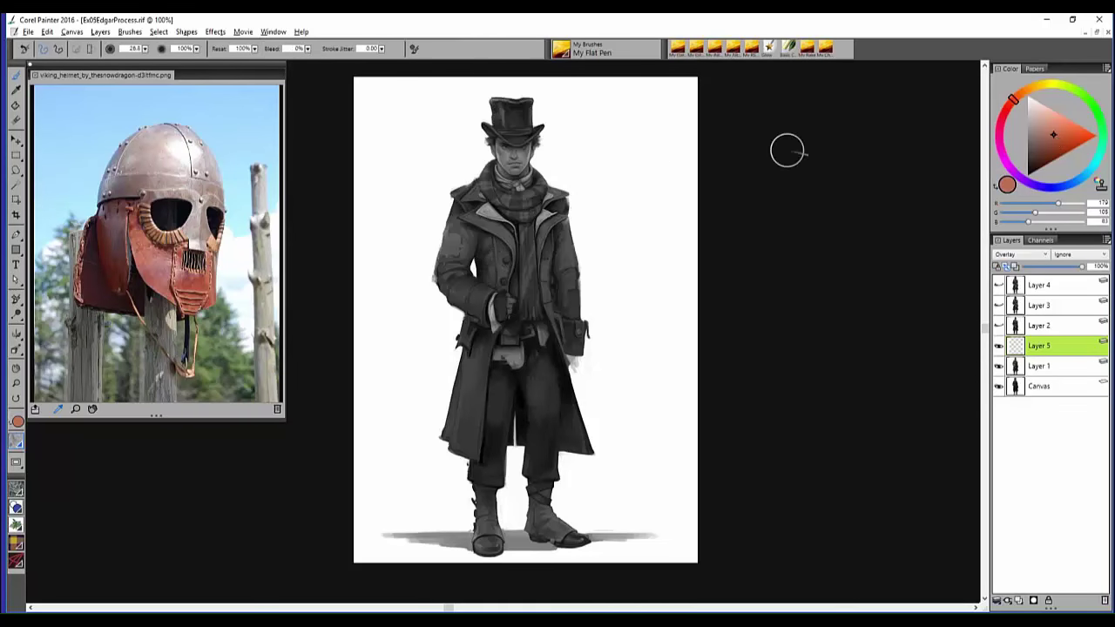
drag(511, 154, 506, 158)
key(ctrl+z)
drag(1032, 124, 1036, 132)
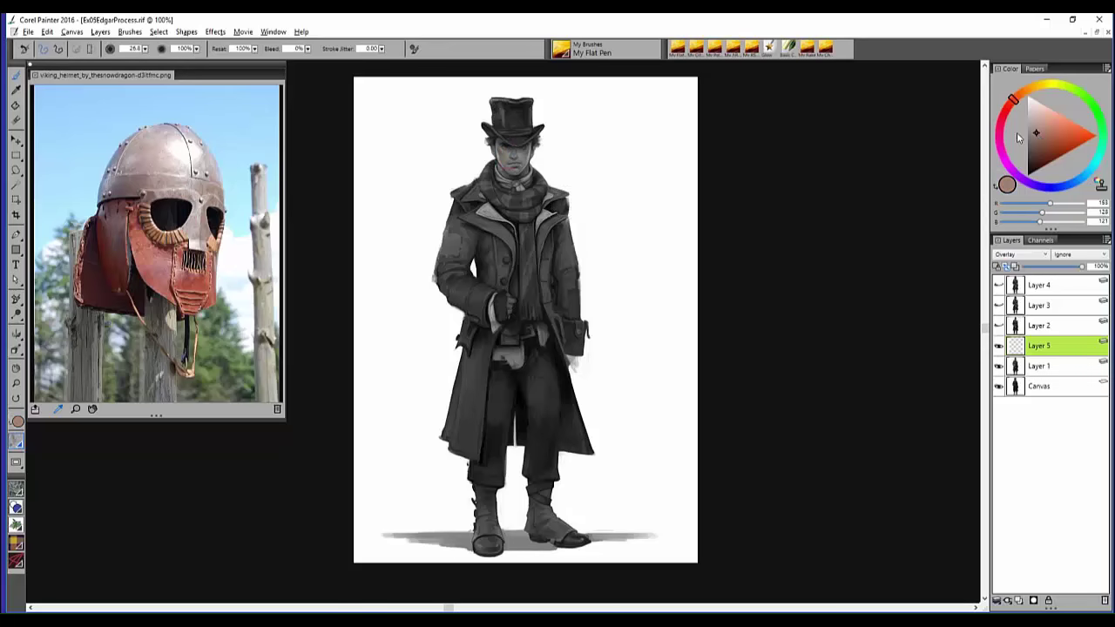
mouse_move(505, 154)
mouse_down()
mouse_move(519, 157)
mouse_move(501, 169)
mouse_move(517, 166)
mouse_up()
- Shift the color to a dark, muted orange-brown and tint the character's scarf with it
click(1036, 152)
drag(1015, 102, 1029, 90)
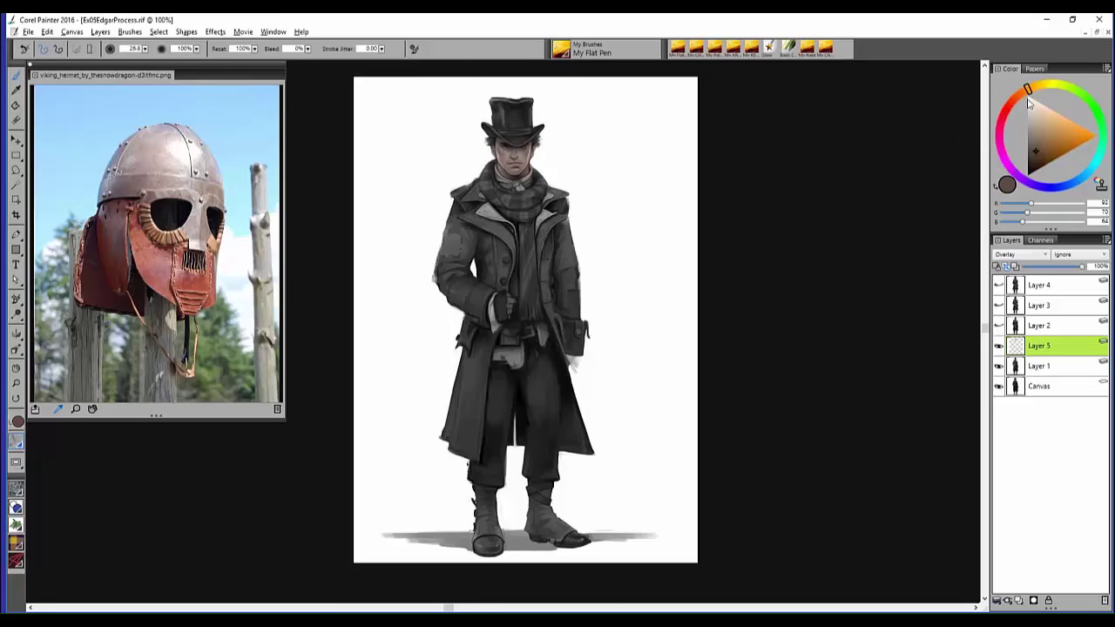
click(1041, 149)
click(1037, 148)
mouse_move(492, 190)
mouse_down()
mouse_move(520, 207)
mouse_move(504, 198)
mouse_move(532, 194)
mouse_move(532, 210)
mouse_move(537, 177)
mouse_move(519, 187)
mouse_move(492, 161)
mouse_up()
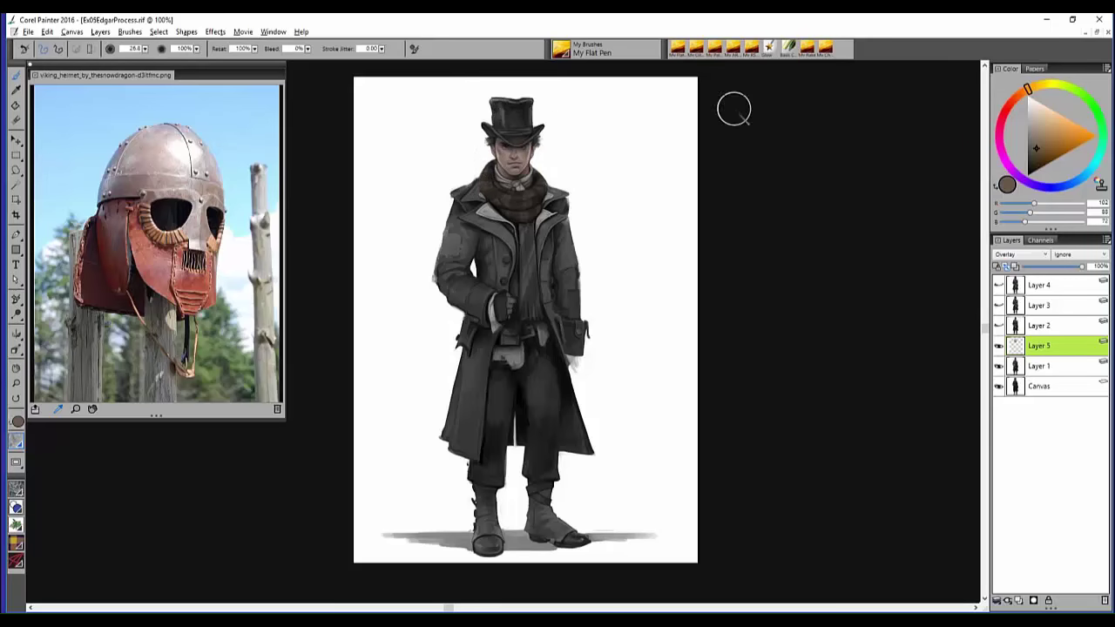
- Build up the face color with a warmer reddish orange and a more muted variation of the same hue
click(1042, 133)
drag(1025, 97, 1051, 137)
click(1015, 96)
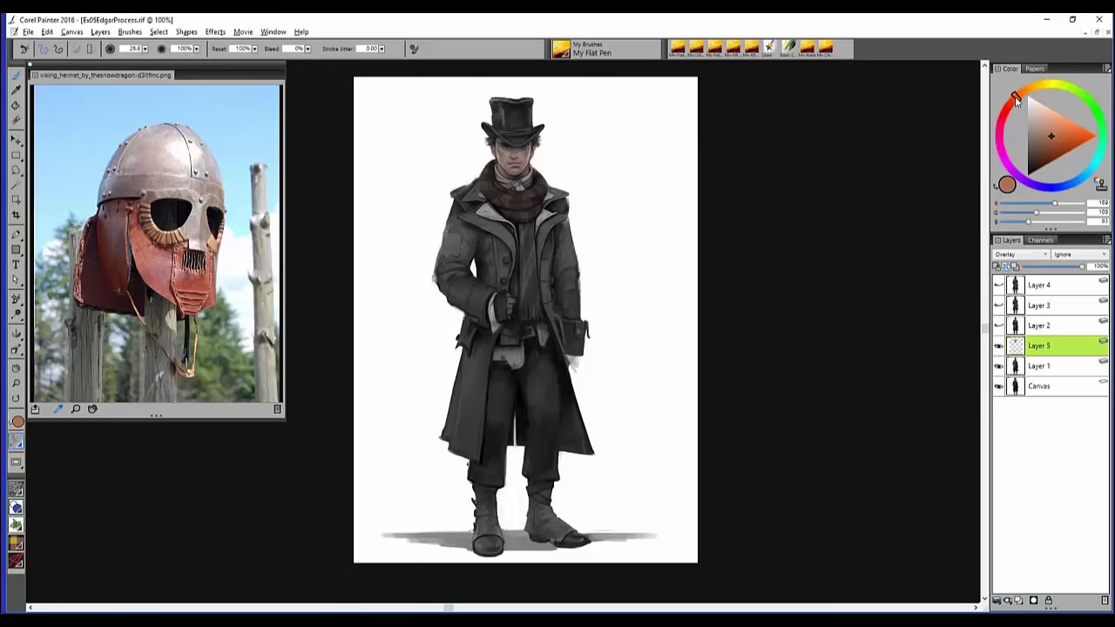
click(1050, 137)
click(1046, 136)
mouse_move(499, 152)
mouse_down()
mouse_move(527, 153)
mouse_move(516, 170)
mouse_up()
click(1033, 136)
mouse_move(505, 166)
mouse_down()
mouse_move(514, 173)
mouse_move(516, 159)
mouse_move(493, 169)
mouse_move(541, 148)
mouse_up()
- Shift the color to a dark, muted reddish brown and tint the upper part of the character's coat with it
click(1035, 149)
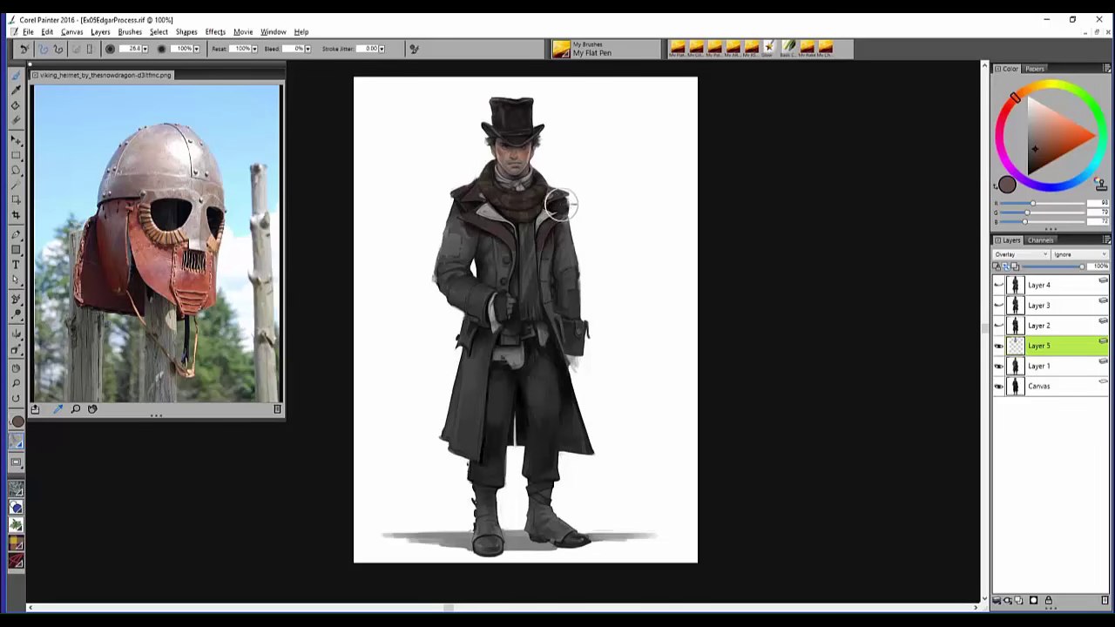
mouse_move(522, 234)
mouse_down()
mouse_move(479, 233)
mouse_move(489, 255)
mouse_move(504, 242)
mouse_move(477, 251)
mouse_move(461, 210)
mouse_move(454, 237)
mouse_move(468, 224)
mouse_move(472, 234)
mouse_move(454, 234)
mouse_move(455, 206)
mouse_up()
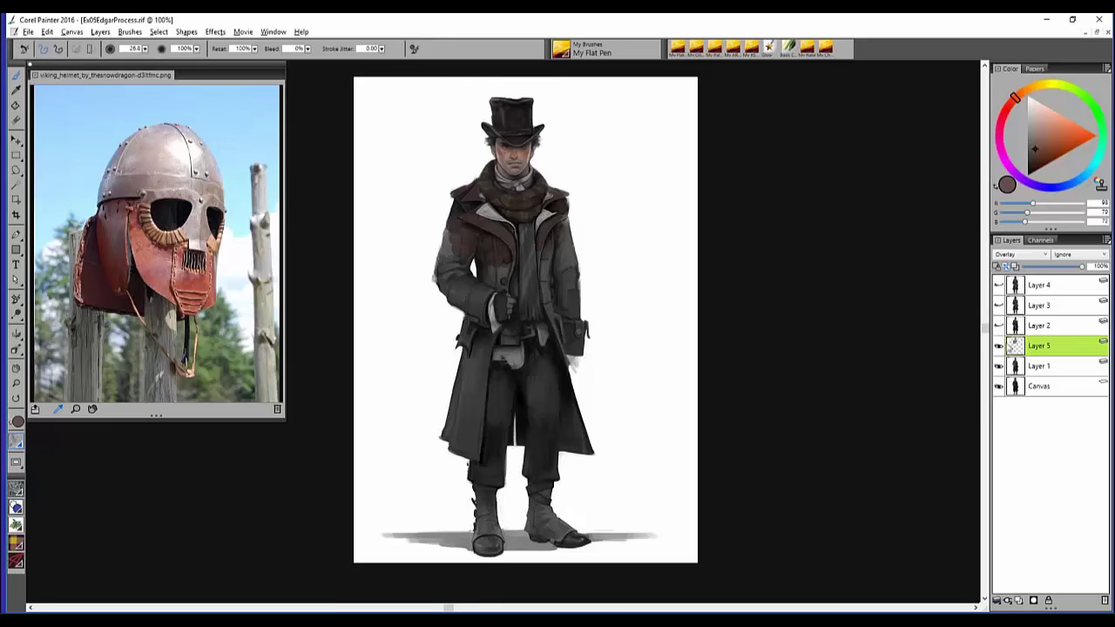
- Hide Layer 5, show Layer 2, and compare it with Layer 3 by switching Layer 3's visibility on and off repeatedly
click(1000, 347)
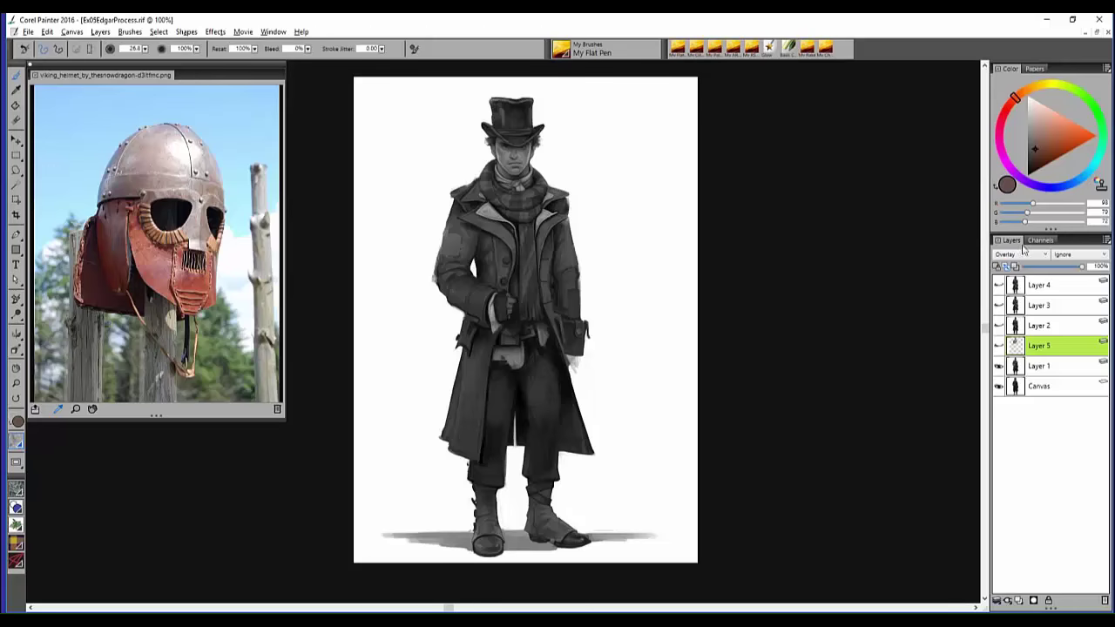
click(999, 326)
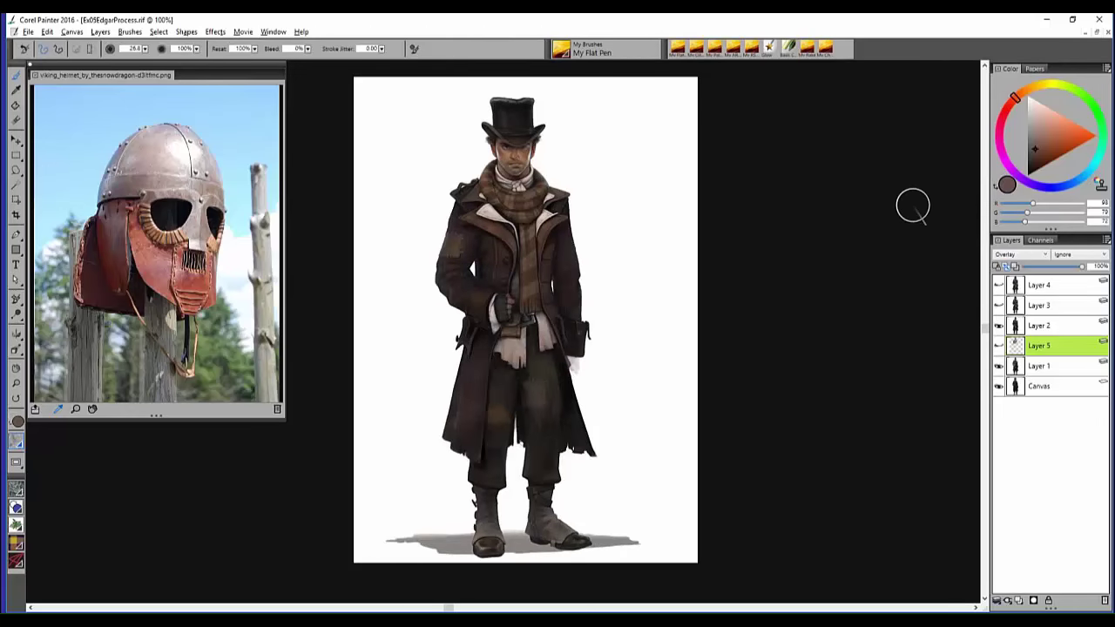
click(999, 306)
click(1000, 305)
click(999, 306)
click(999, 306)
click(1000, 305)
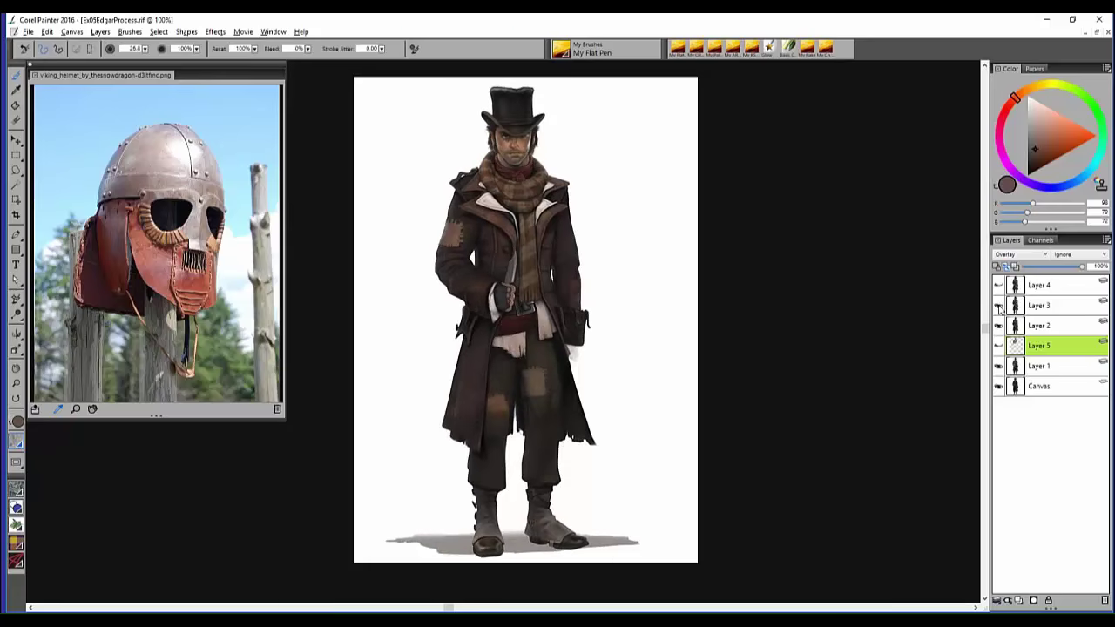
click(1000, 306)
click(1000, 306)
click(999, 306)
click(1000, 306)
click(1000, 306)
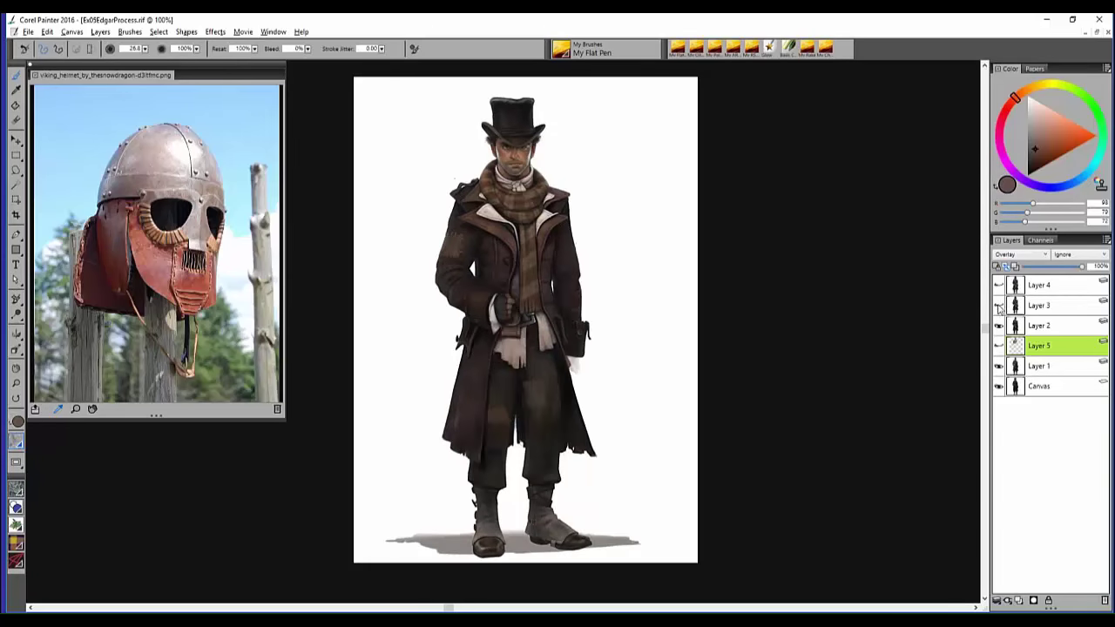
click(1000, 306)
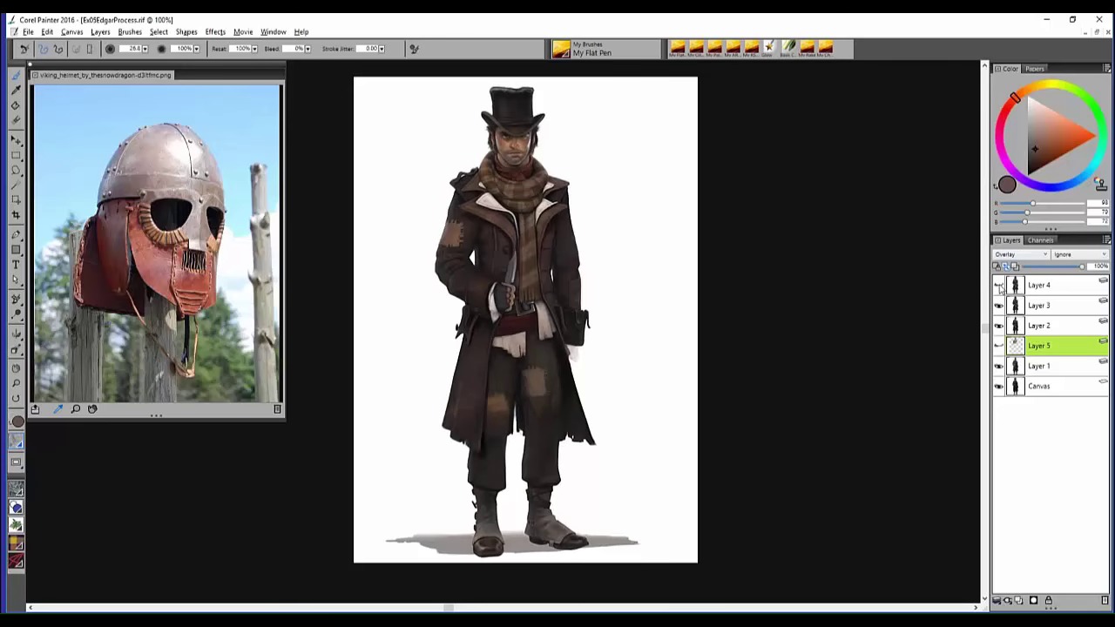
- Compare the character with and without Layer 4 by switching its visibility, leaving the layer shown
click(1000, 288)
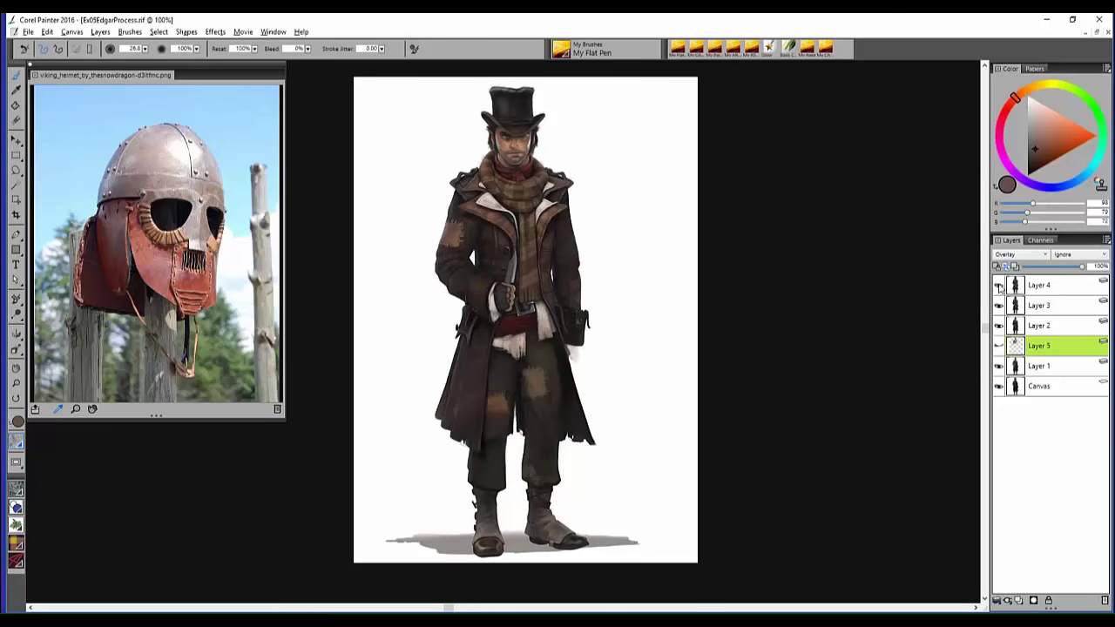
click(999, 288)
click(1000, 287)
click(999, 287)
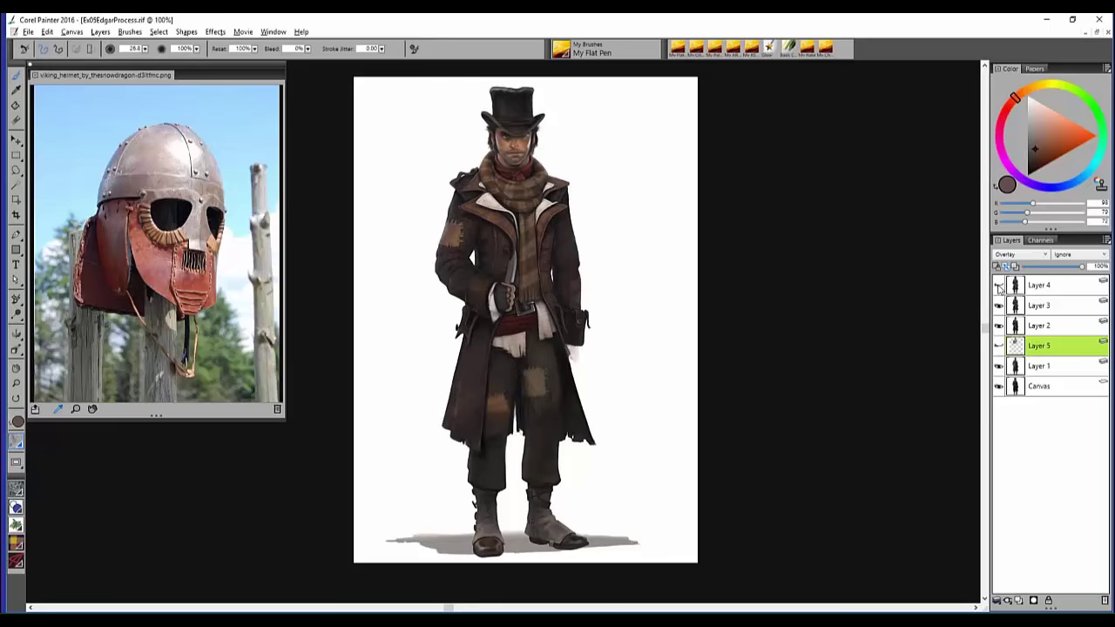
click(999, 287)
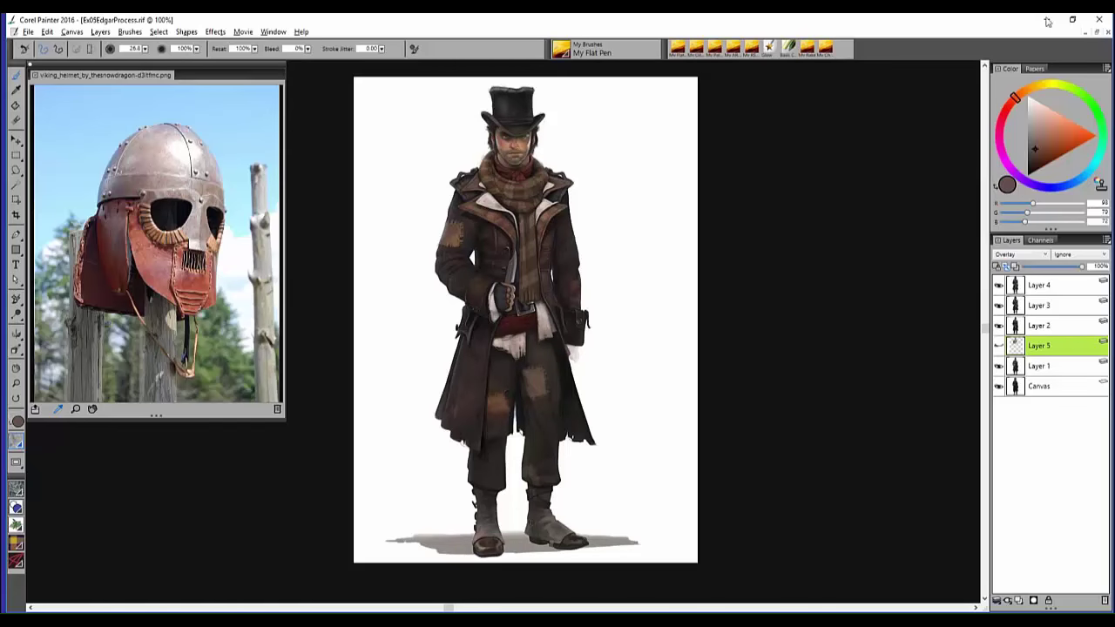
- Close Ex05EdgarProcess.rif without saving and open ACS_Edgar.jpg from the JPG folder
click(1108, 32)
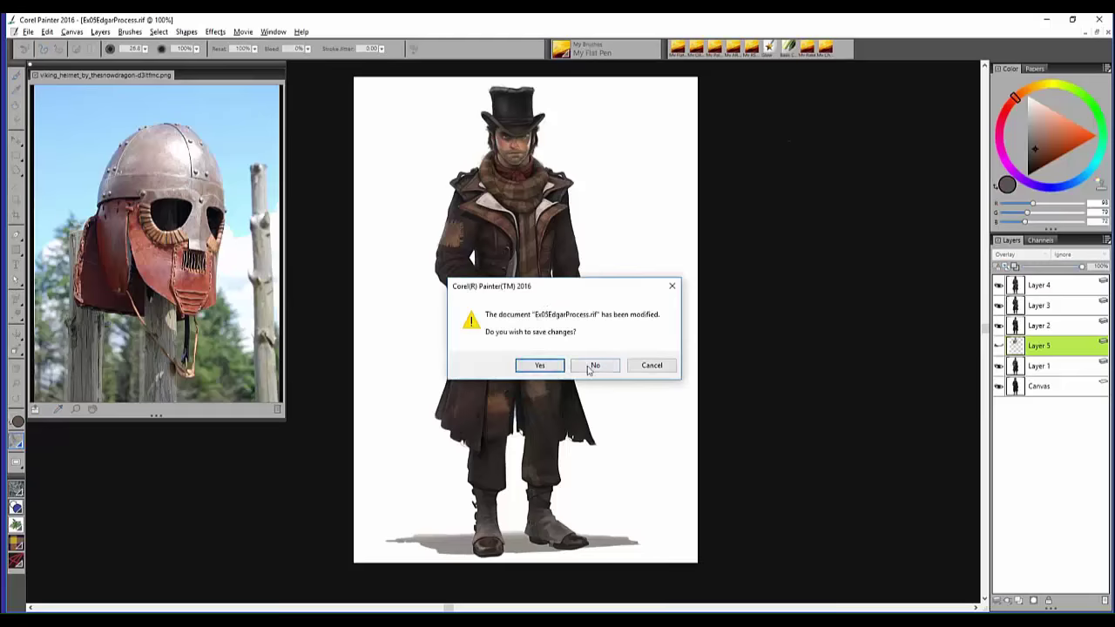
click(592, 366)
click(15, 31)
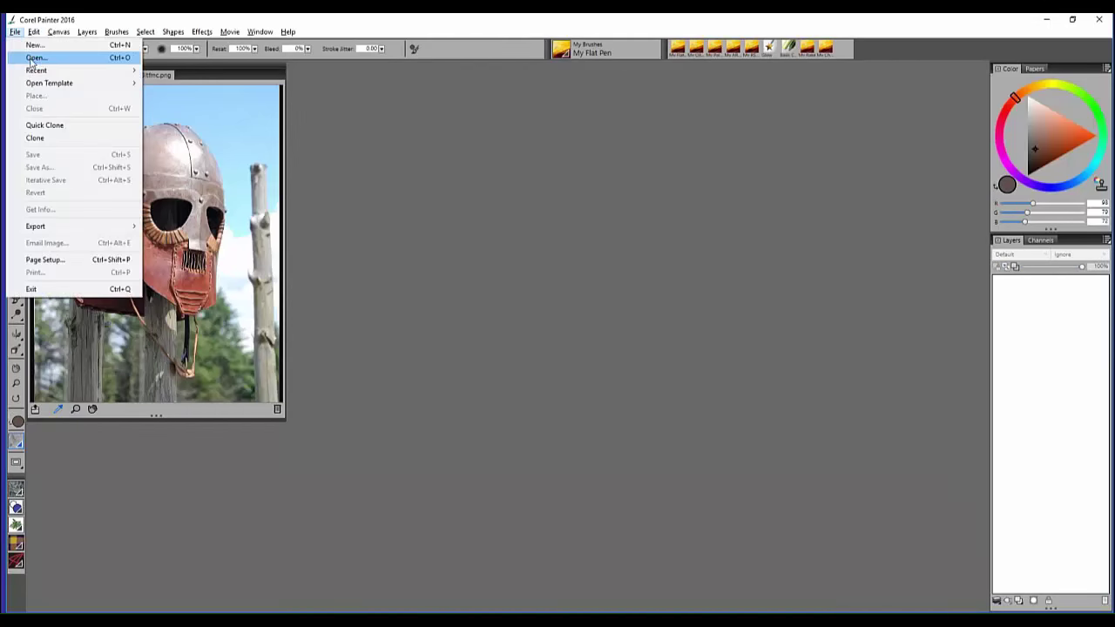
click(35, 58)
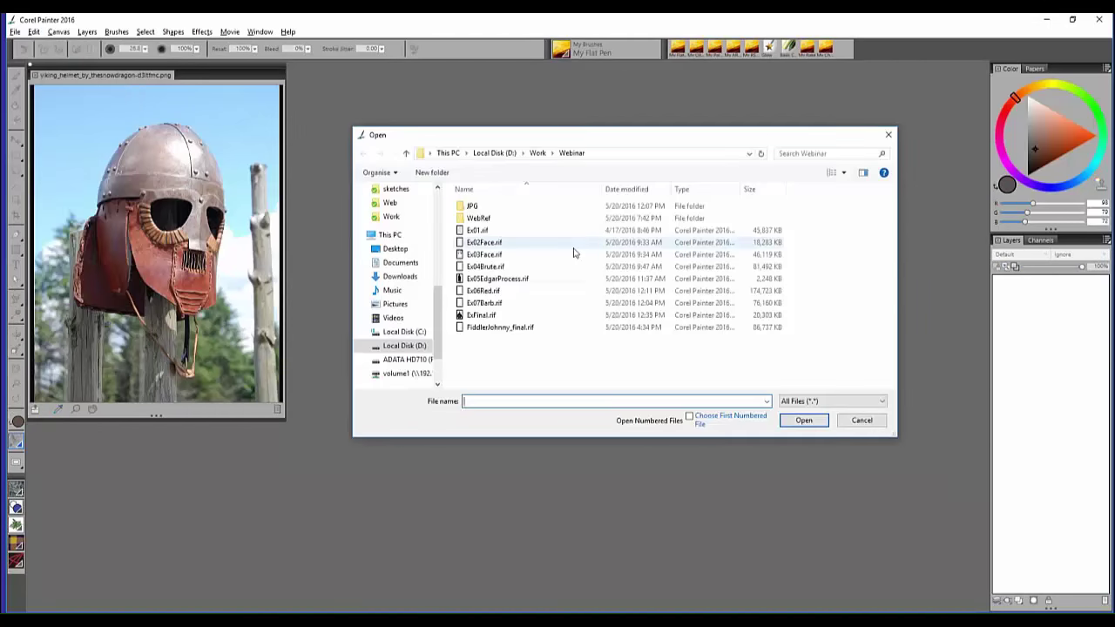
click(479, 209)
double_click(480, 209)
click(545, 222)
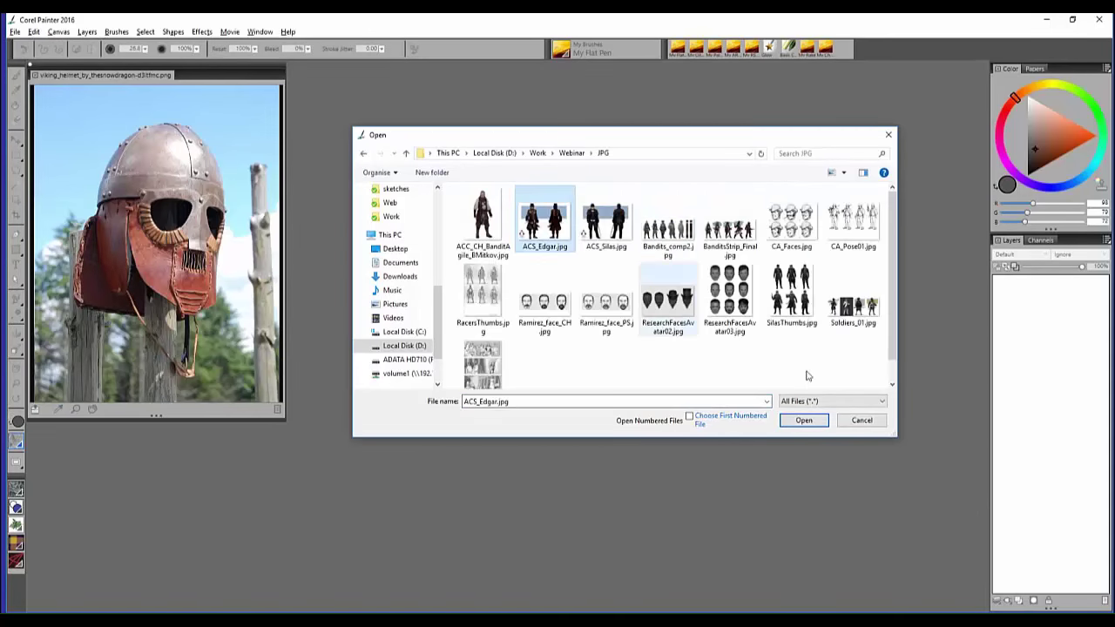
click(802, 421)
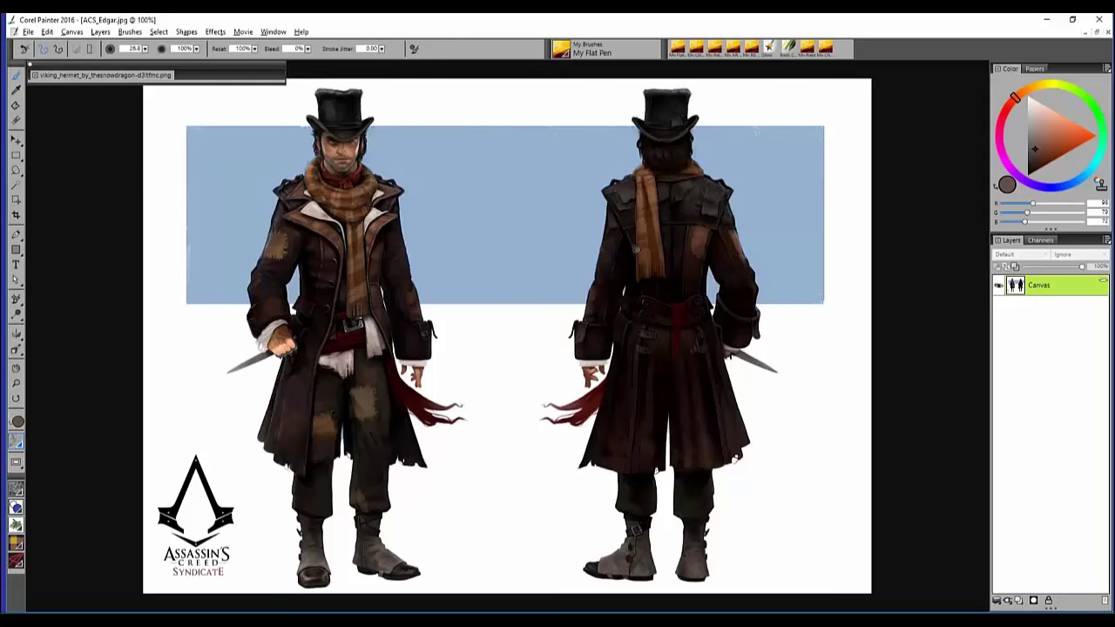
- Set up the My Oil Pastel brush at size 1 in bright orange-red and add a new layer above the canvas
drag(827, 90, 858, 92)
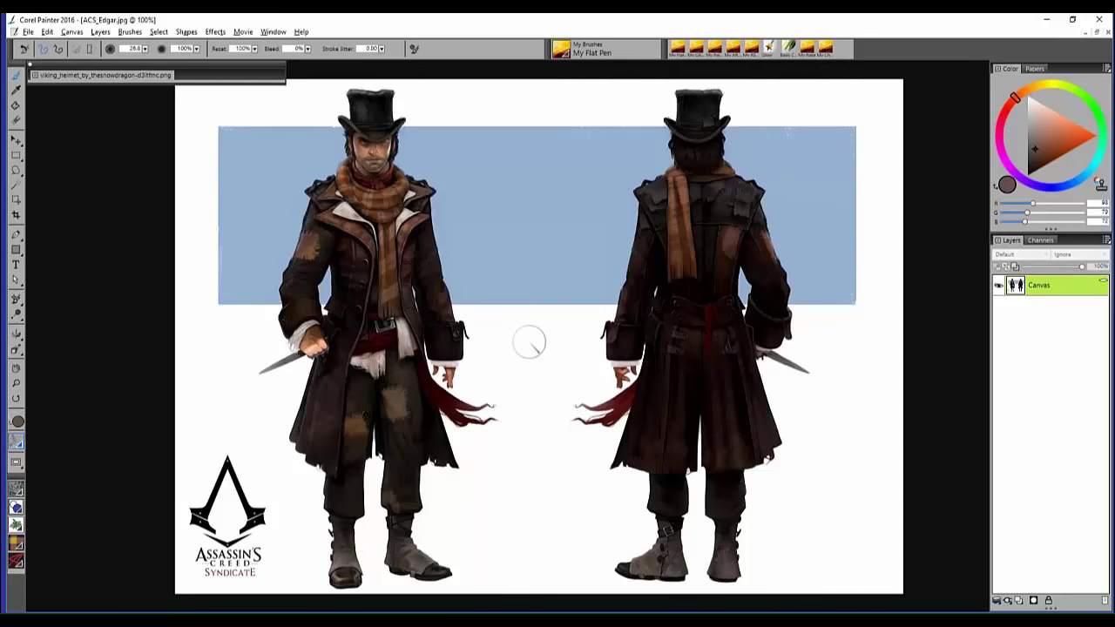
click(1028, 176)
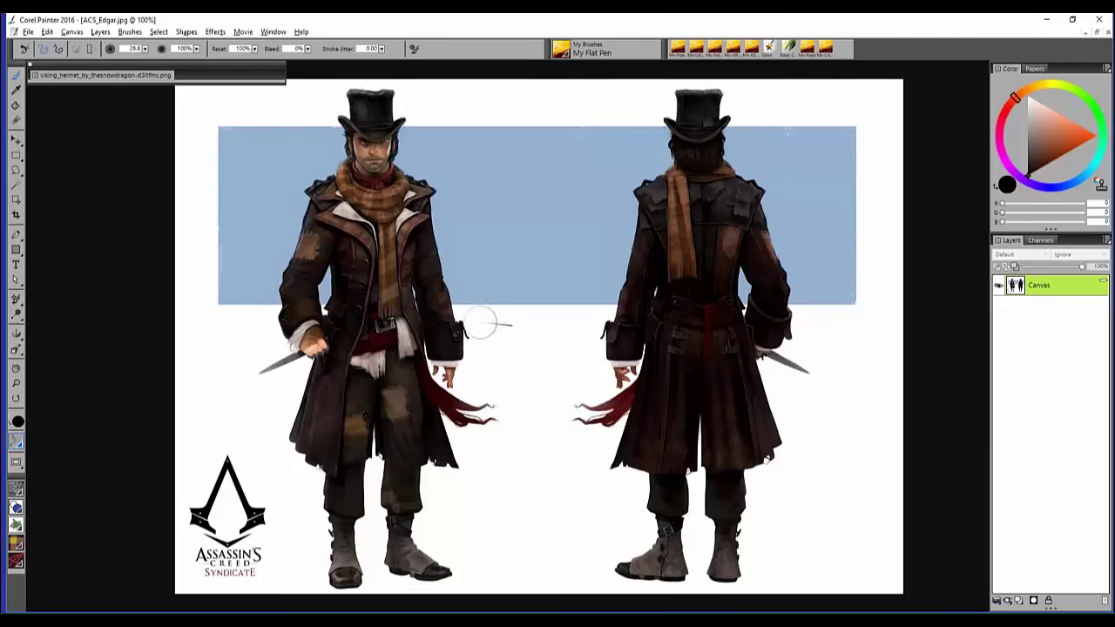
click(696, 49)
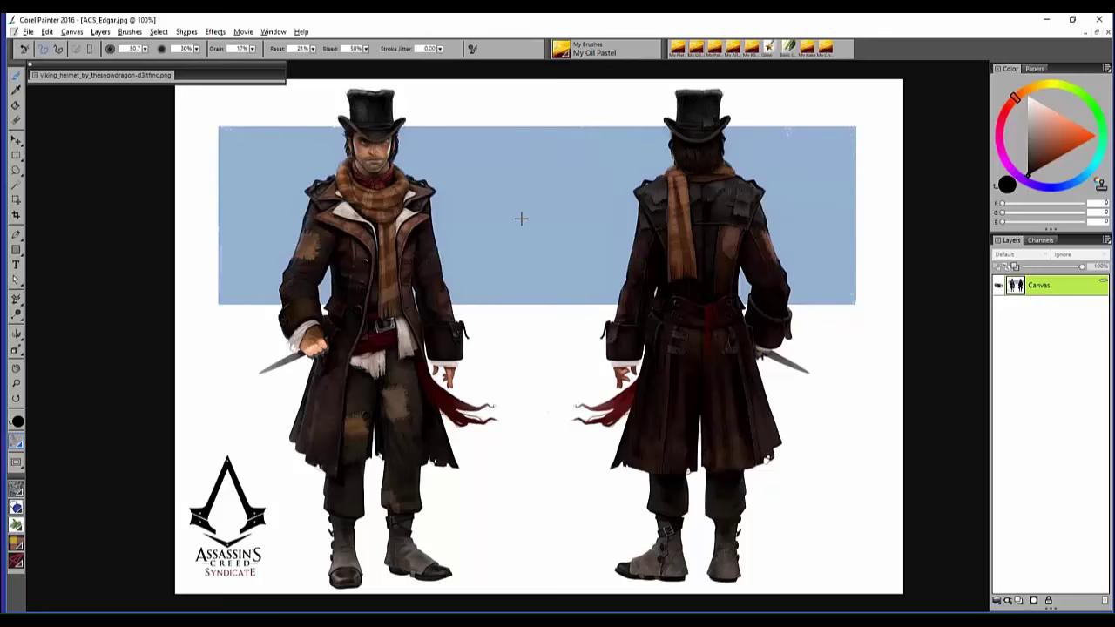
key([)
key([)
key([)
key([)
key([)
click(1094, 135)
key(bracketleft)
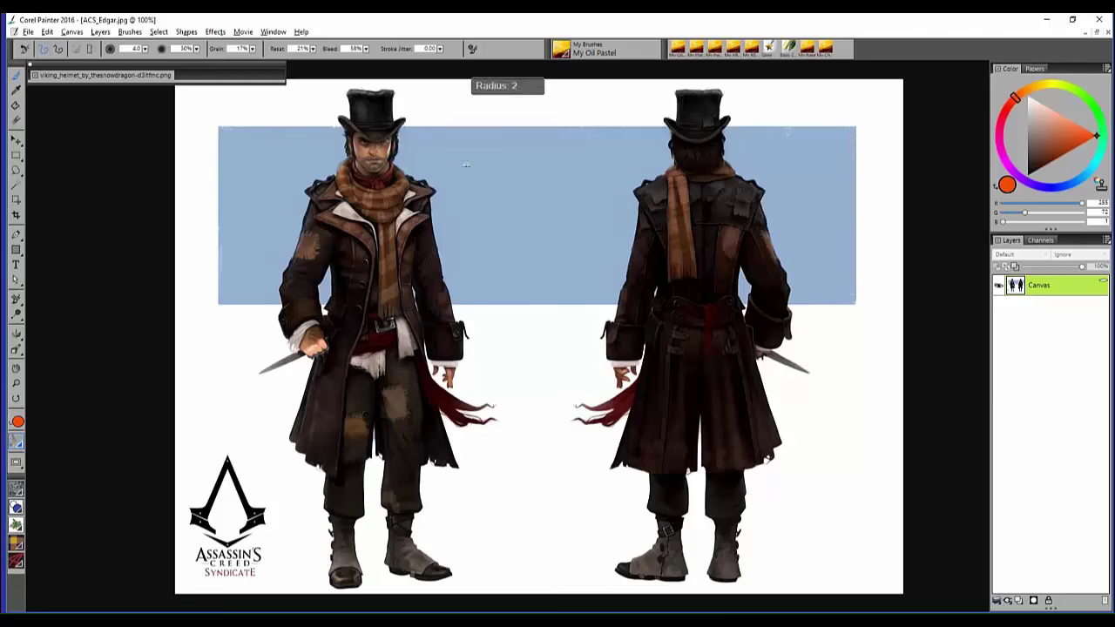
key(ctrl+shift+n)
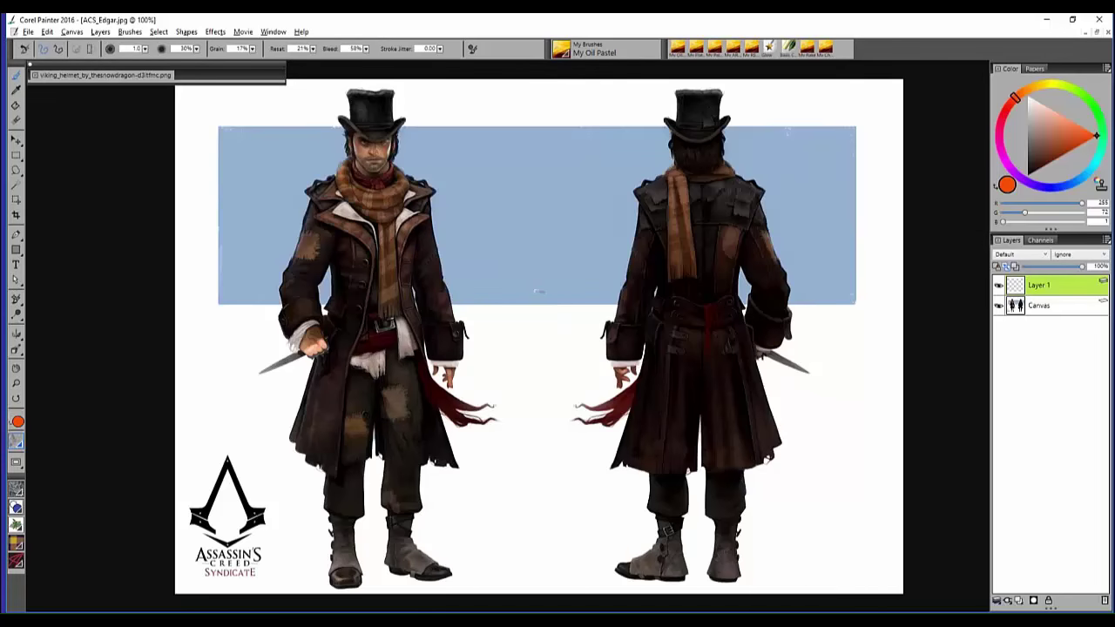
drag(535, 232, 546, 228)
key(ctrl+z)
- Outline the front figure's coat lapels, belt and hanging red sash in orange-red using My Flat Pen at size 6.1
click(697, 50)
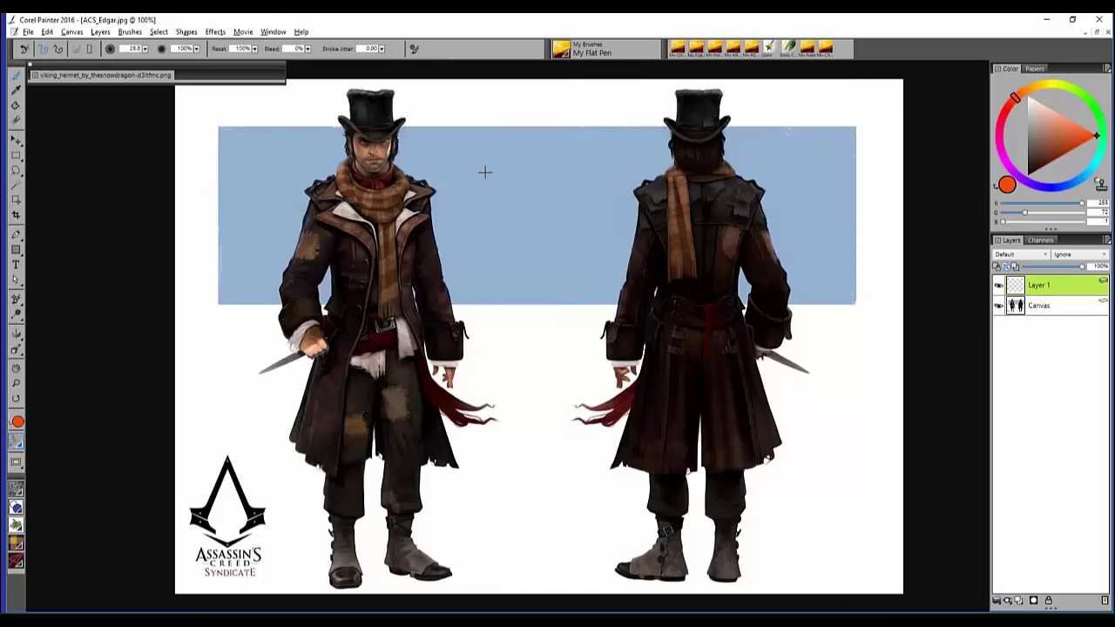
key(bracketleft)
key(bracketleft)
key(bracketleft)
mouse_move(404, 257)
mouse_down()
mouse_move(436, 213)
mouse_move(409, 210)
mouse_move(411, 183)
mouse_move(420, 186)
mouse_move(397, 209)
mouse_up()
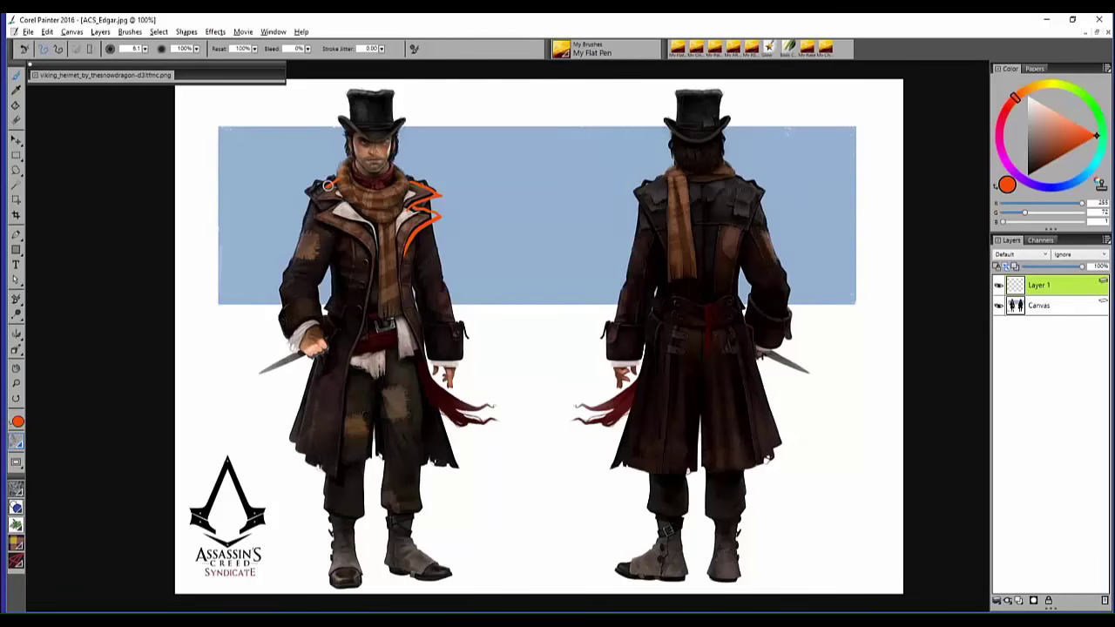
mouse_move(327, 184)
mouse_down()
mouse_move(313, 202)
mouse_move(345, 202)
mouse_move(368, 259)
mouse_up()
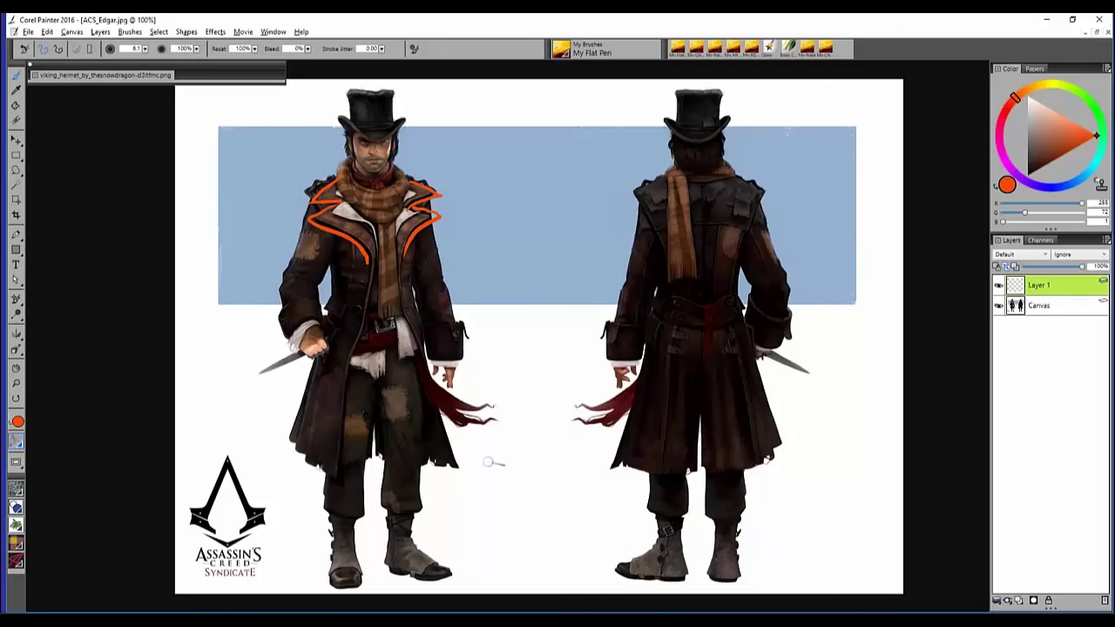
mouse_move(373, 316)
mouse_down()
mouse_move(401, 341)
mouse_move(356, 352)
mouse_move(356, 324)
mouse_up()
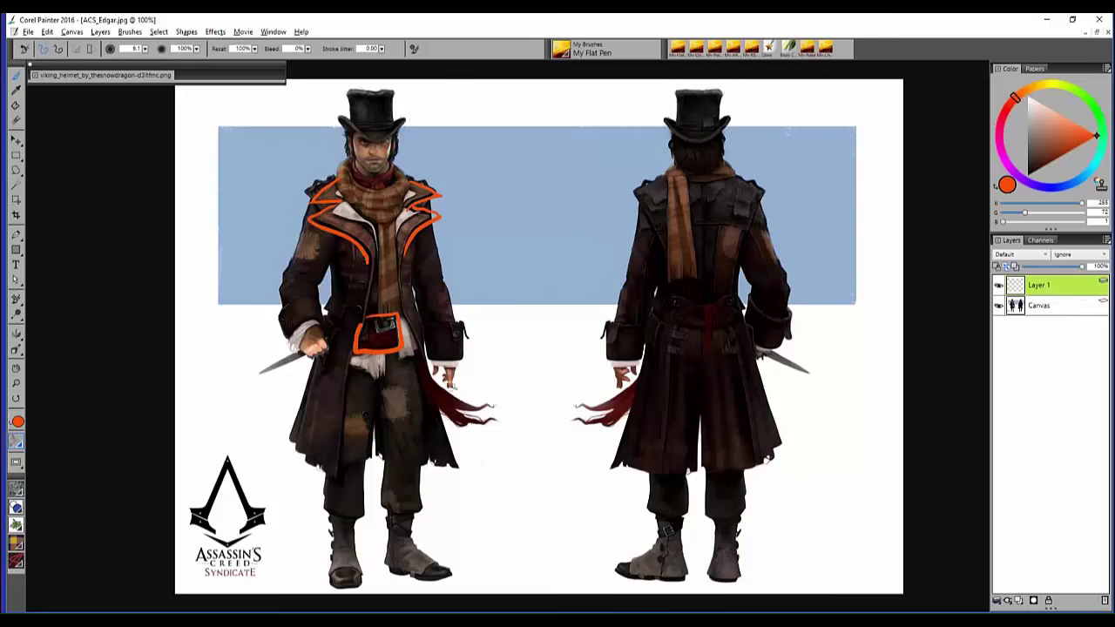
mouse_move(424, 357)
mouse_down()
mouse_move(491, 421)
mouse_move(455, 413)
mouse_move(493, 425)
mouse_up()
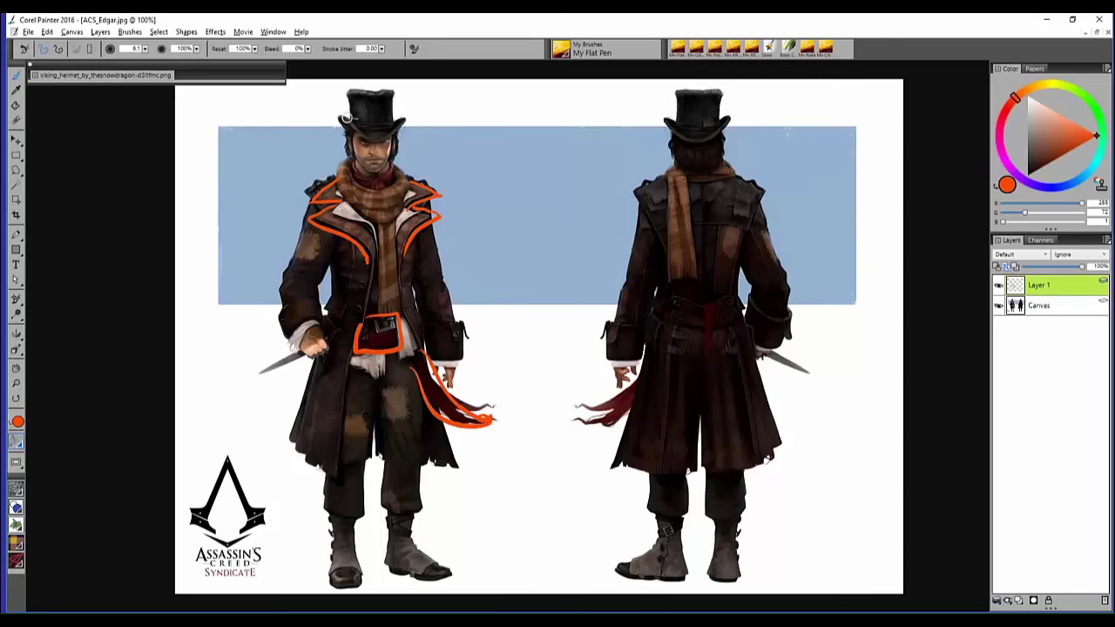
- Try outlining the brim of the front figure's top hat in orange-red
mouse_move(340, 132)
mouse_down()
mouse_move(408, 113)
mouse_move(373, 132)
mouse_move(336, 105)
mouse_up()
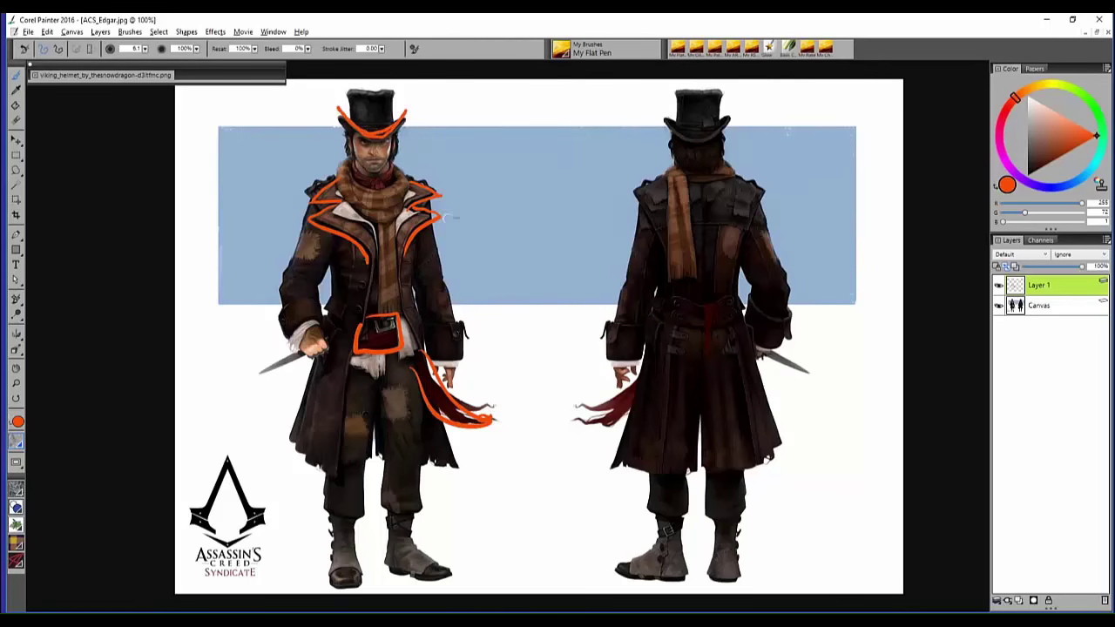
key(ctrl+z)
key(ctrl+z)
- Sketch a pointed hood shape in orange-red beside the front figure's head, filling in its peak and lower corners
mouse_move(442, 170)
mouse_down()
mouse_move(488, 176)
mouse_move(442, 158)
mouse_move(457, 134)
mouse_move(503, 184)
mouse_up()
mouse_move(453, 124)
mouse_down()
mouse_move(466, 139)
mouse_move(492, 127)
mouse_move(502, 183)
mouse_move(450, 114)
mouse_up()
mouse_move(432, 181)
mouse_down()
mouse_move(477, 102)
mouse_move(505, 192)
mouse_up()
mouse_move(449, 116)
mouse_down()
mouse_move(462, 138)
mouse_move(488, 134)
mouse_up()
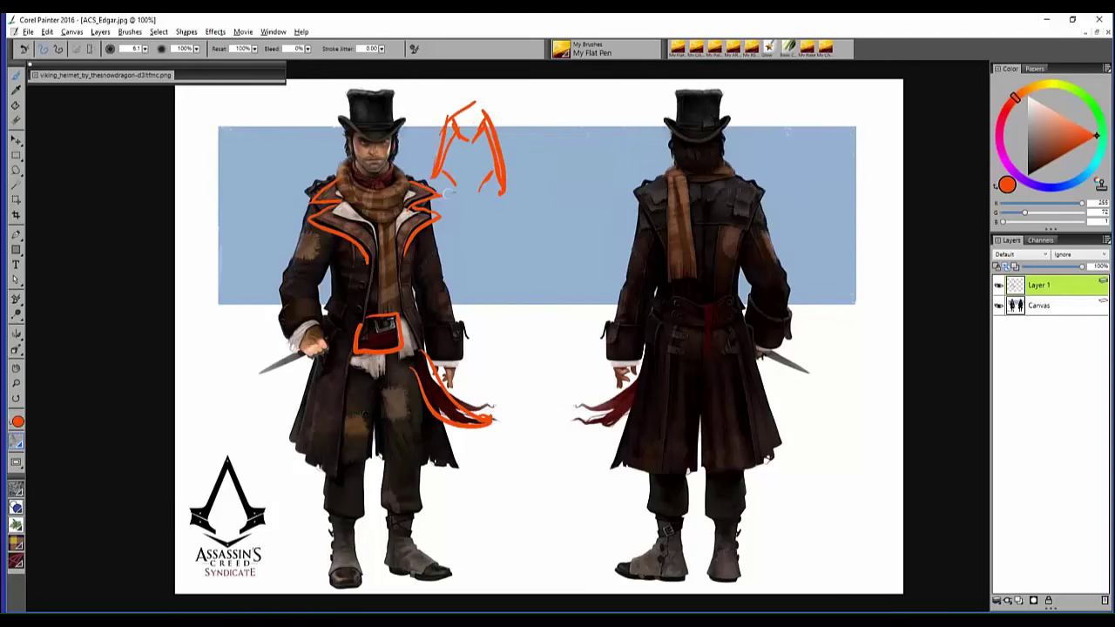
mouse_move(430, 177)
mouse_down()
mouse_move(454, 197)
mouse_move(506, 197)
mouse_move(501, 187)
mouse_up()
mouse_move(450, 124)
mouse_down()
mouse_move(478, 148)
mouse_move(487, 131)
mouse_move(450, 148)
mouse_move(489, 144)
mouse_move(445, 156)
mouse_move(486, 156)
mouse_move(471, 141)
mouse_up()
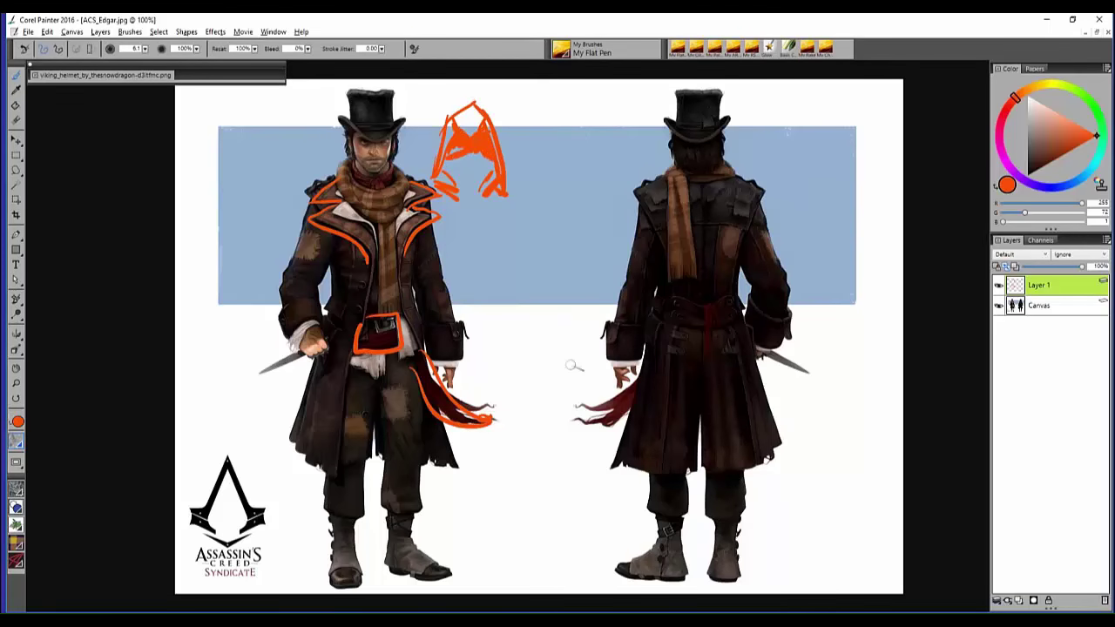
- Delete the annotation layer after a trial stroke along the hat brim
mouse_move(342, 119)
mouse_down()
mouse_move(379, 138)
mouse_move(404, 118)
mouse_up()
key(ctrl+z)
click(1103, 601)
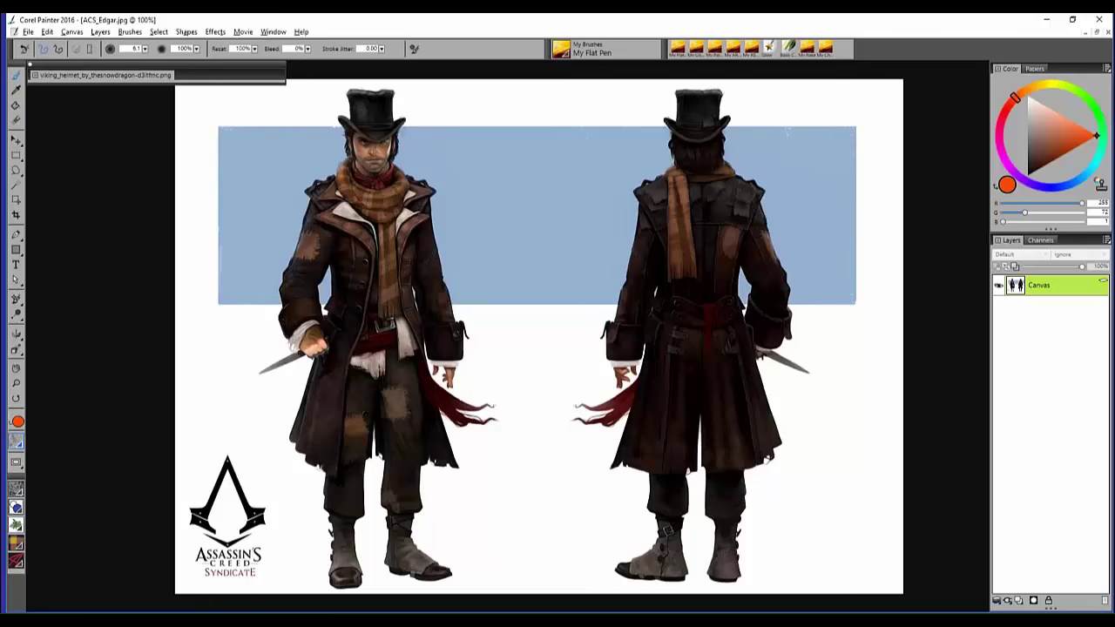
- Close ACS_Edgar.jpg and open SilasThumbs.jpg from the JPG folder
click(1107, 35)
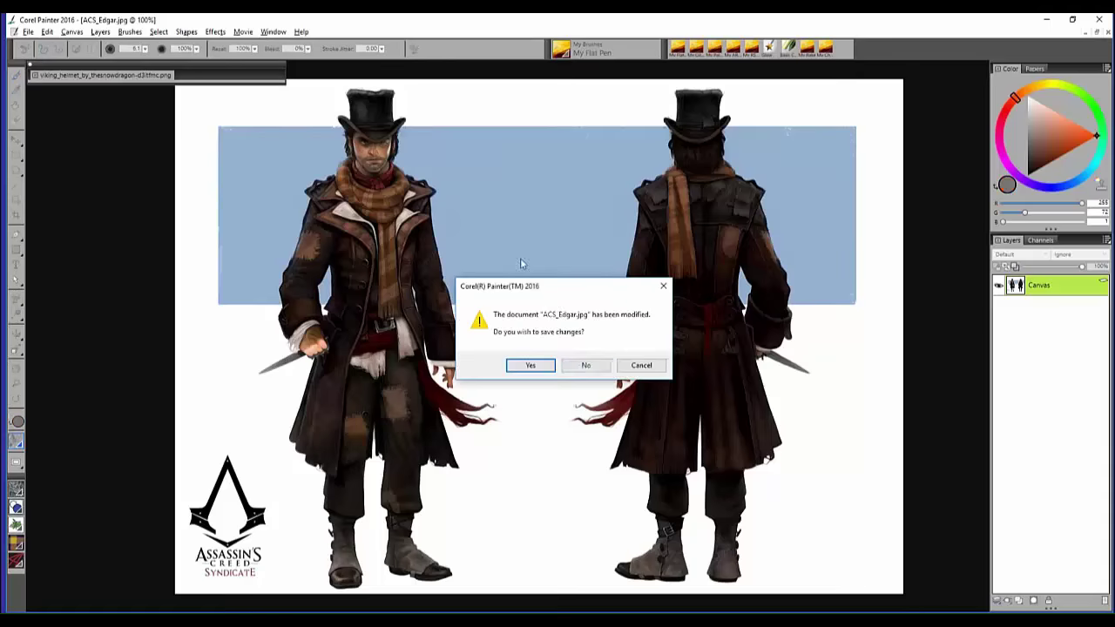
key(Return)
click(15, 31)
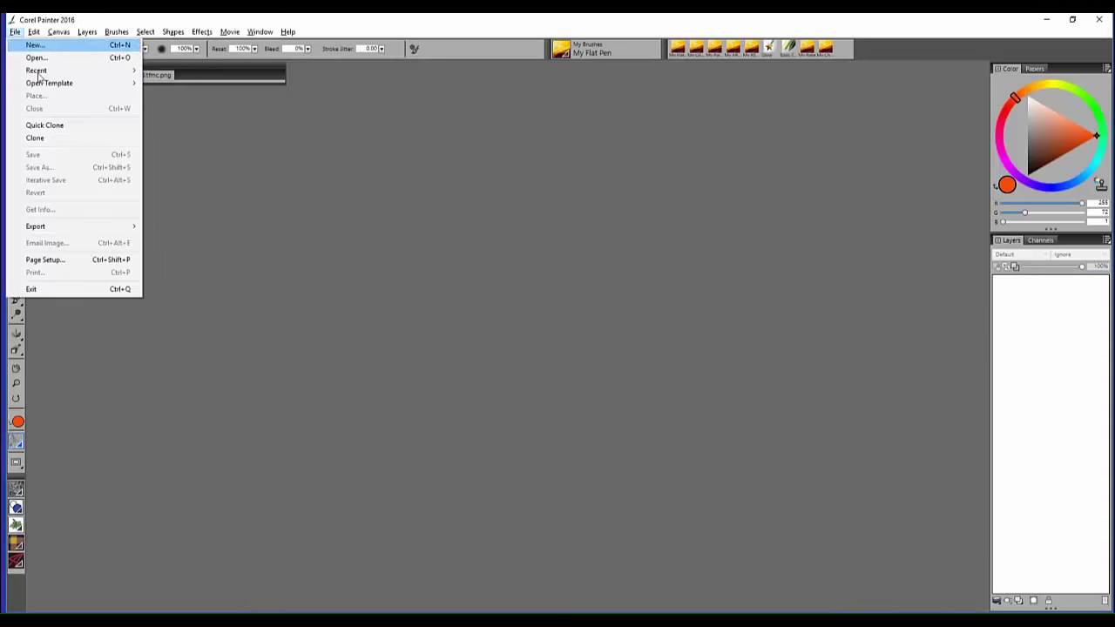
click(35, 57)
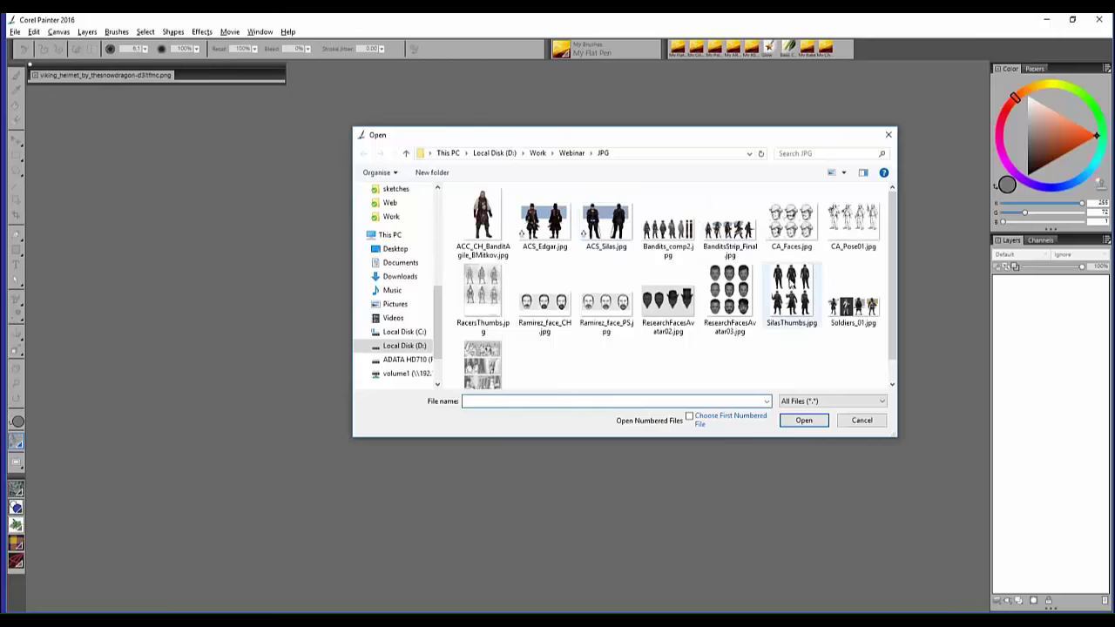
click(789, 282)
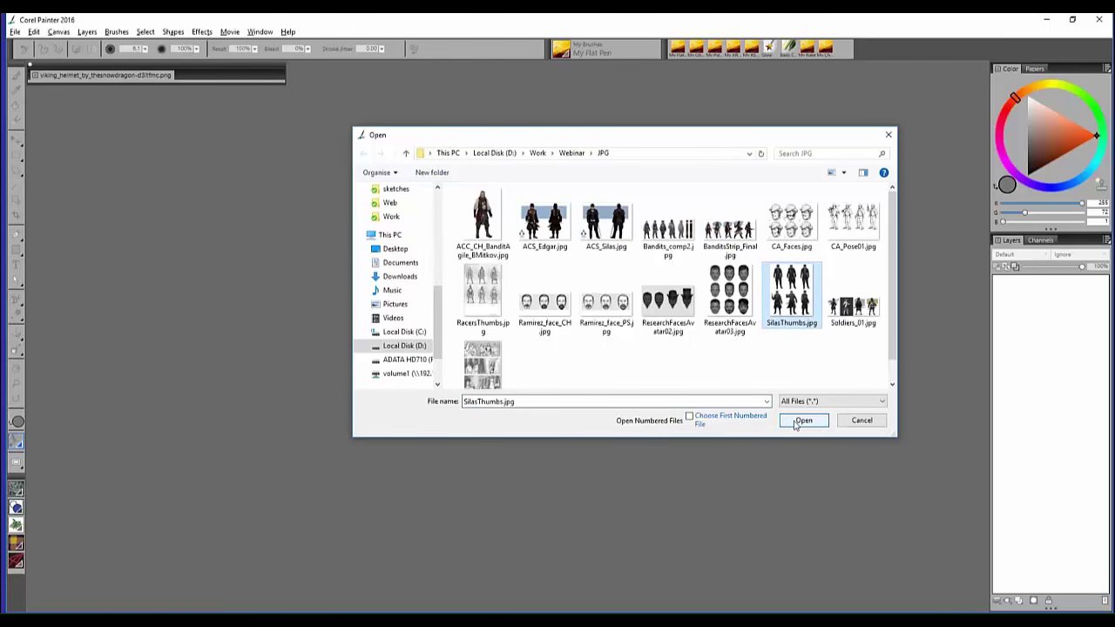
click(802, 421)
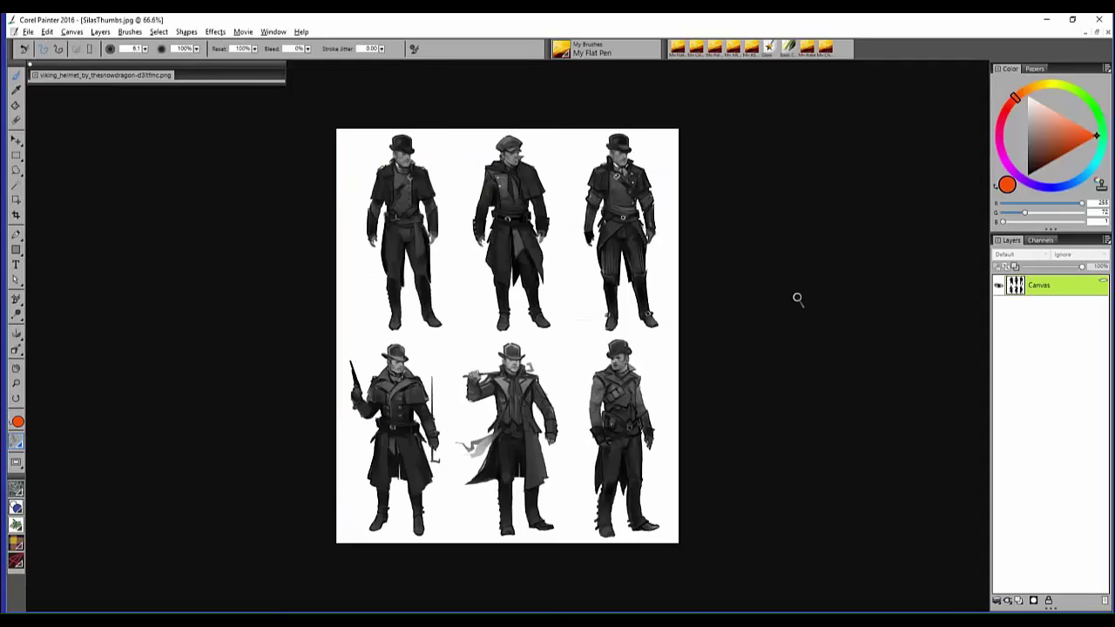
scroll(797, 298, down, 3)
scroll(797, 299, up, 3)
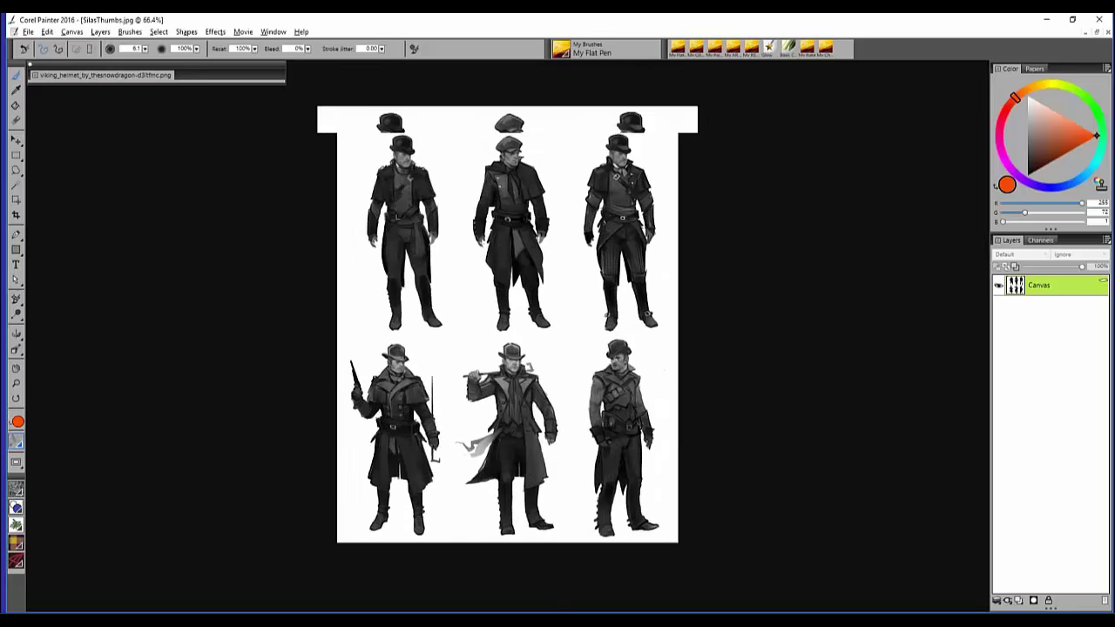
scroll(507, 336, up, 1)
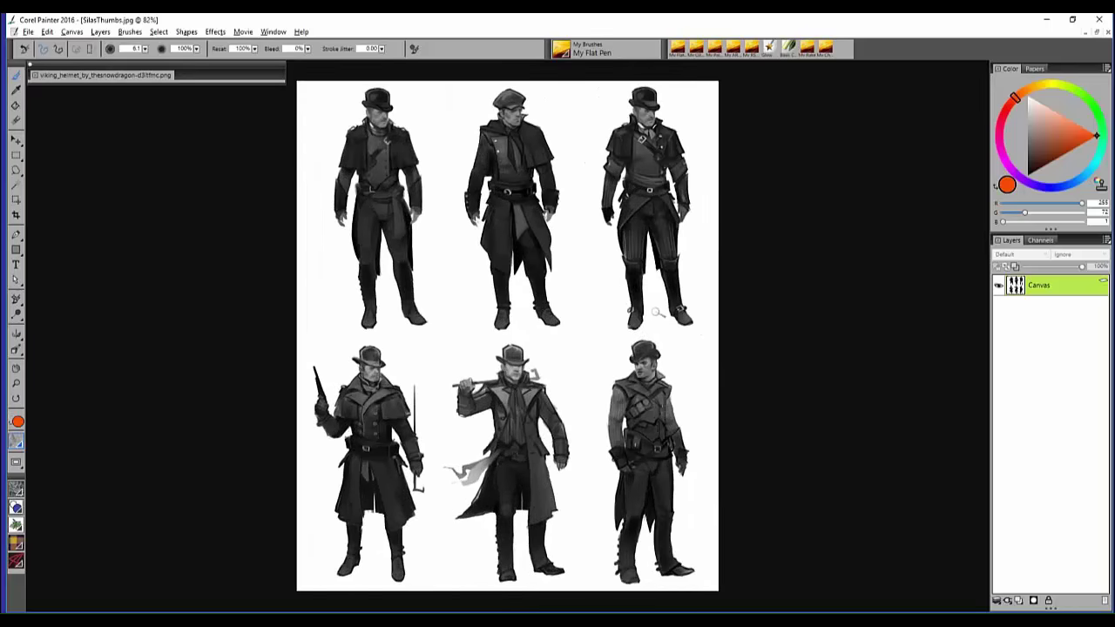
drag(694, 312, 752, 306)
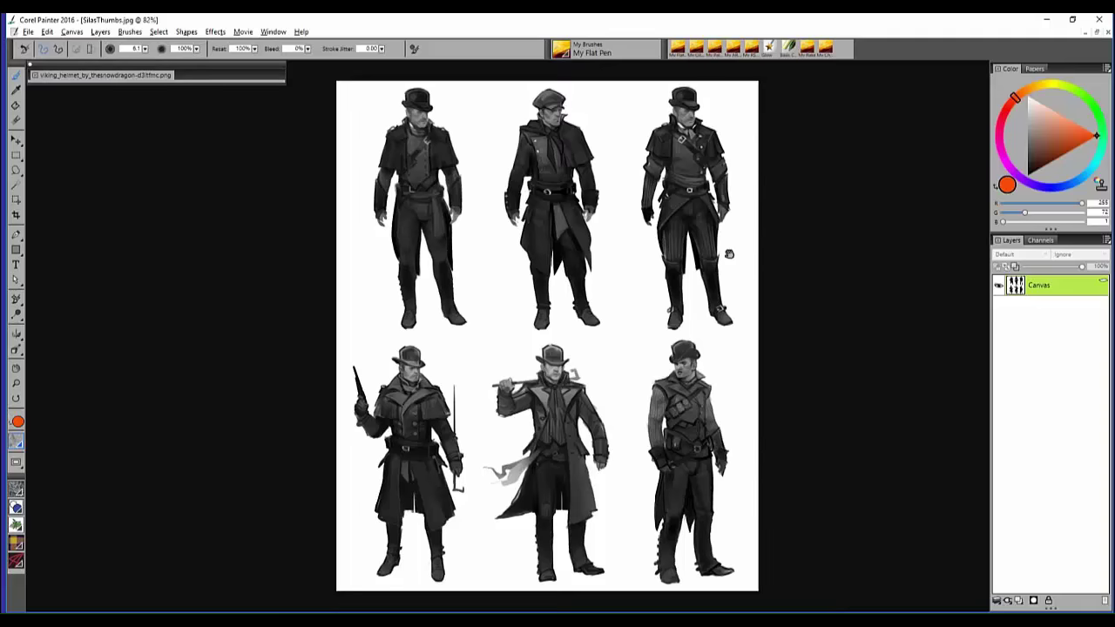
drag(729, 253, 718, 275)
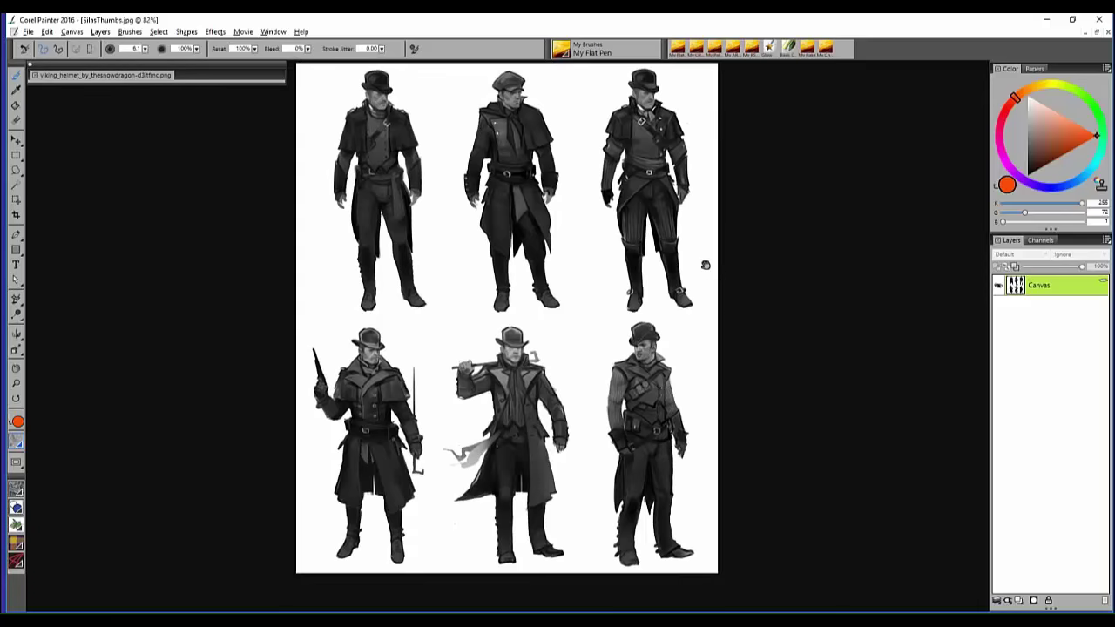
drag(704, 264, 734, 264)
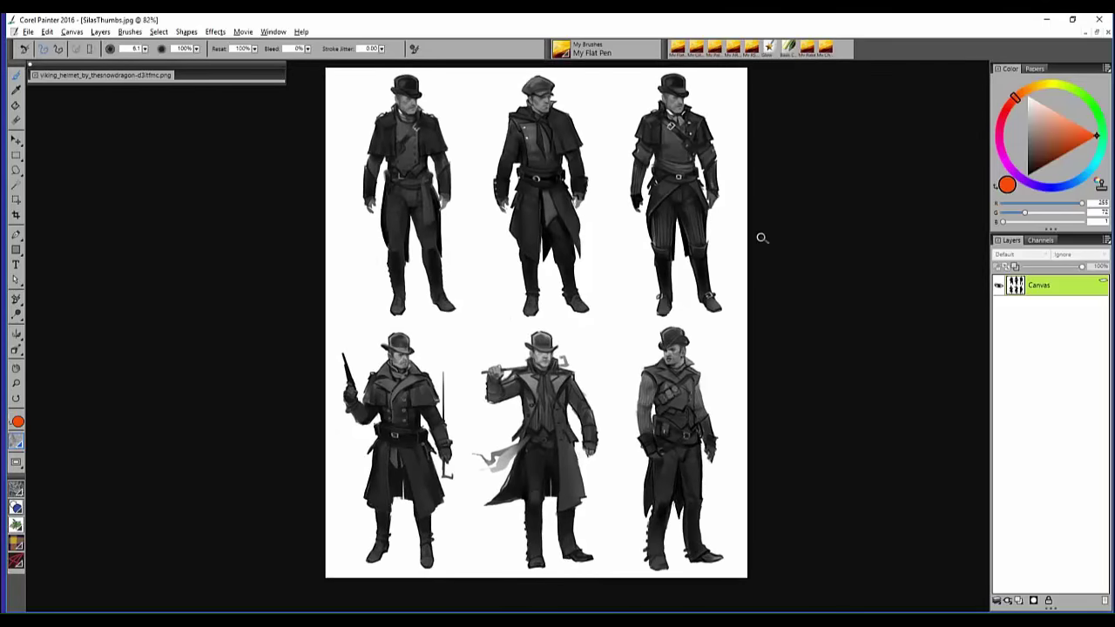
- Close SilasThumbs.jpg and open ACS_Silas.jpg from the JPG folder
click(1108, 33)
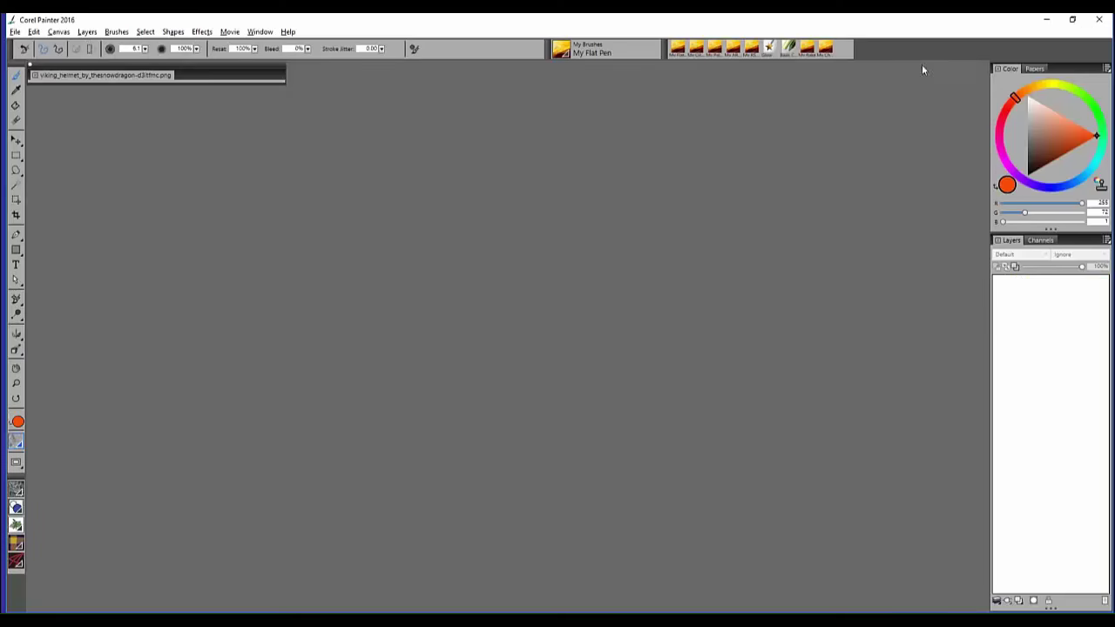
click(14, 32)
click(35, 55)
click(606, 222)
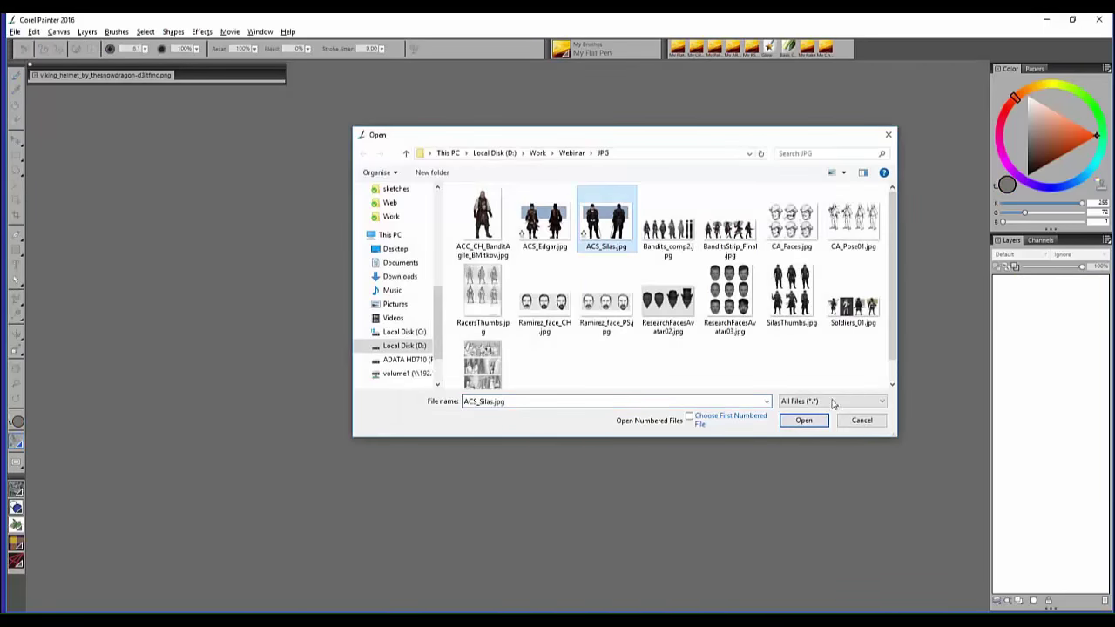
click(804, 420)
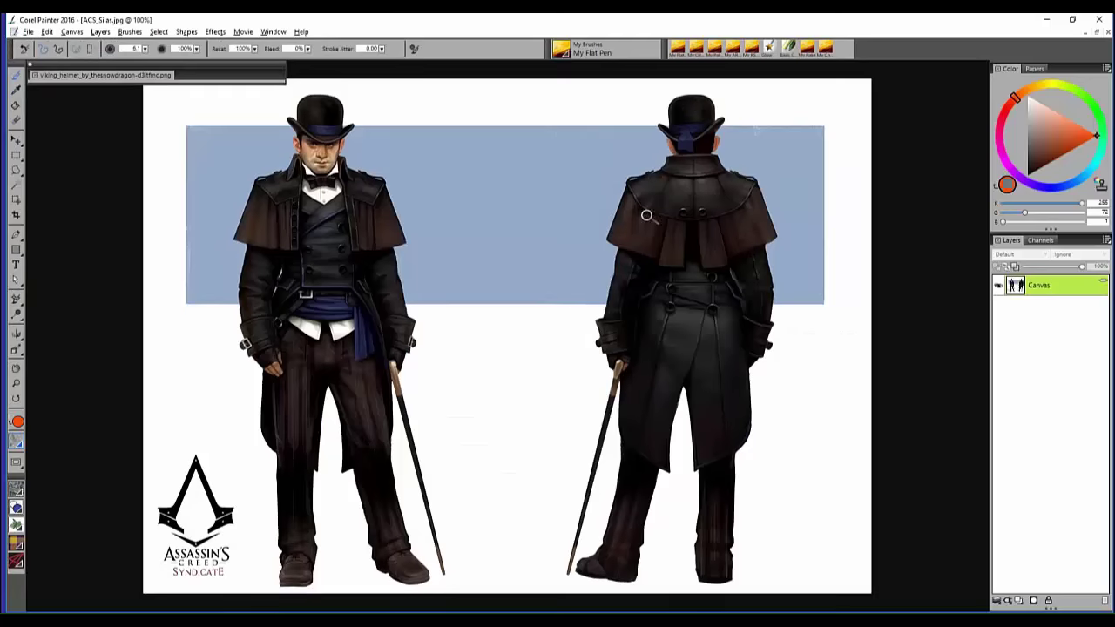
drag(575, 284, 653, 274)
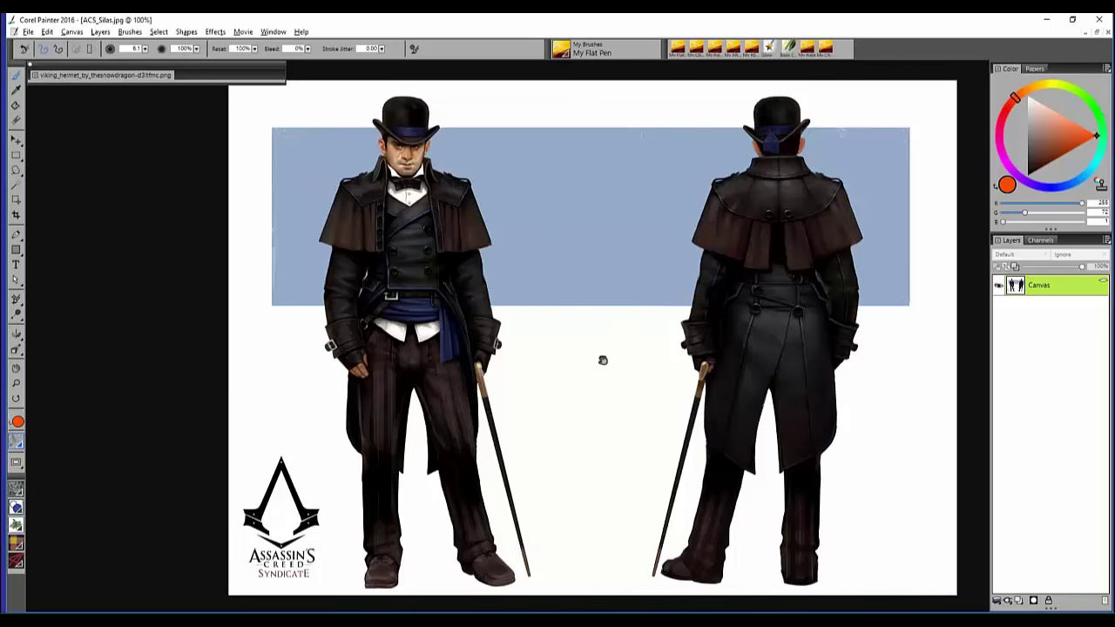
drag(598, 354, 589, 358)
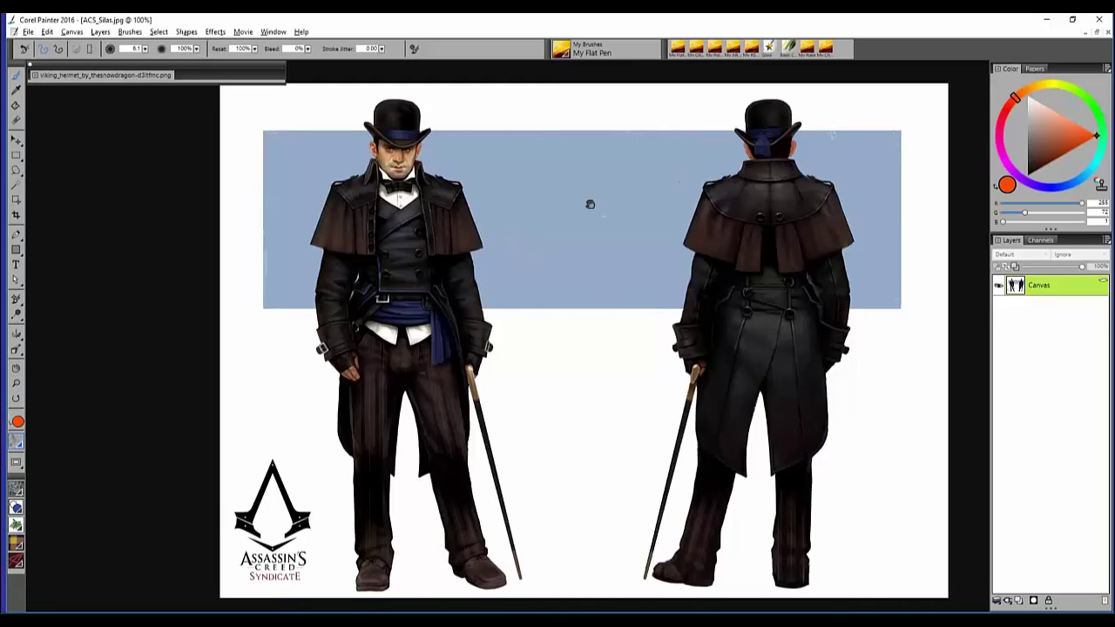
drag(590, 201, 613, 203)
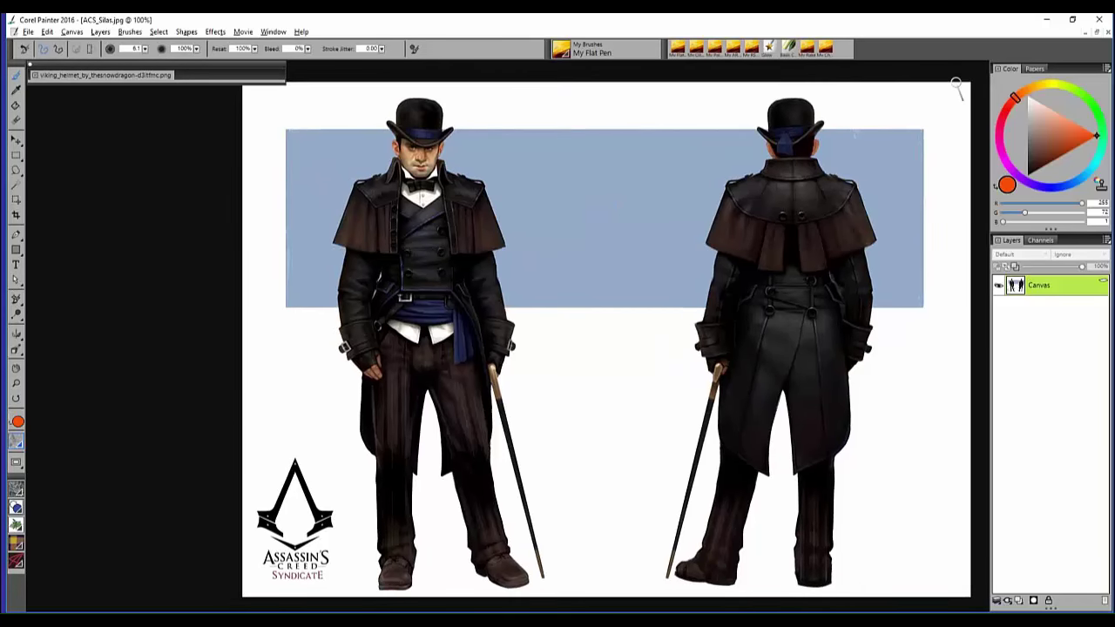
- Close ACS_Silas.jpg and open Ex06Red.rif from the Webinar folder
click(1108, 32)
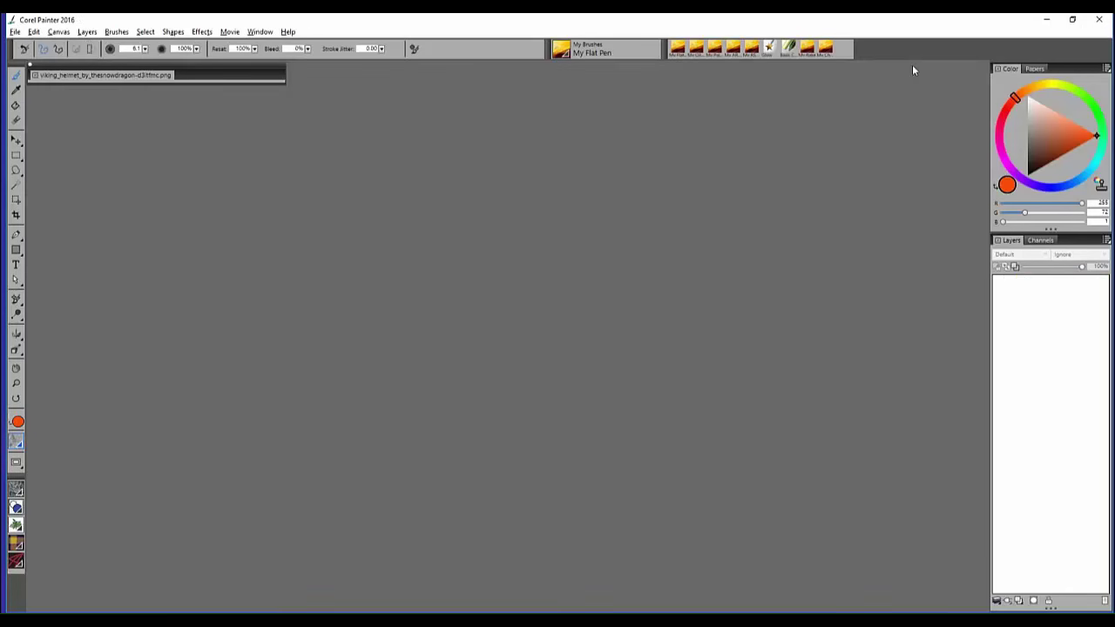
click(15, 31)
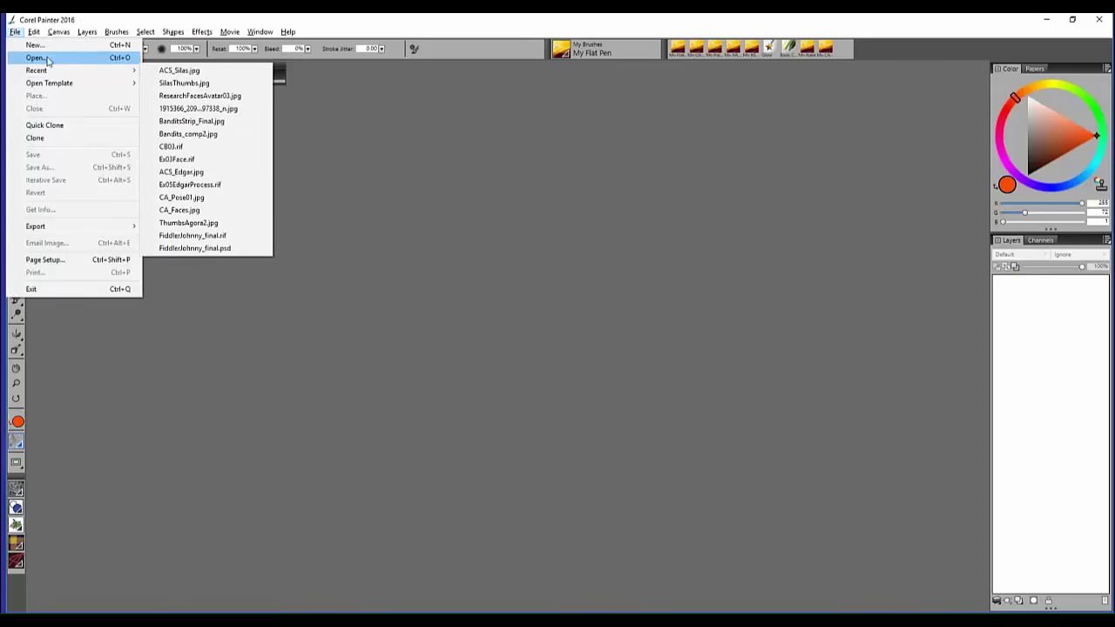
click(37, 57)
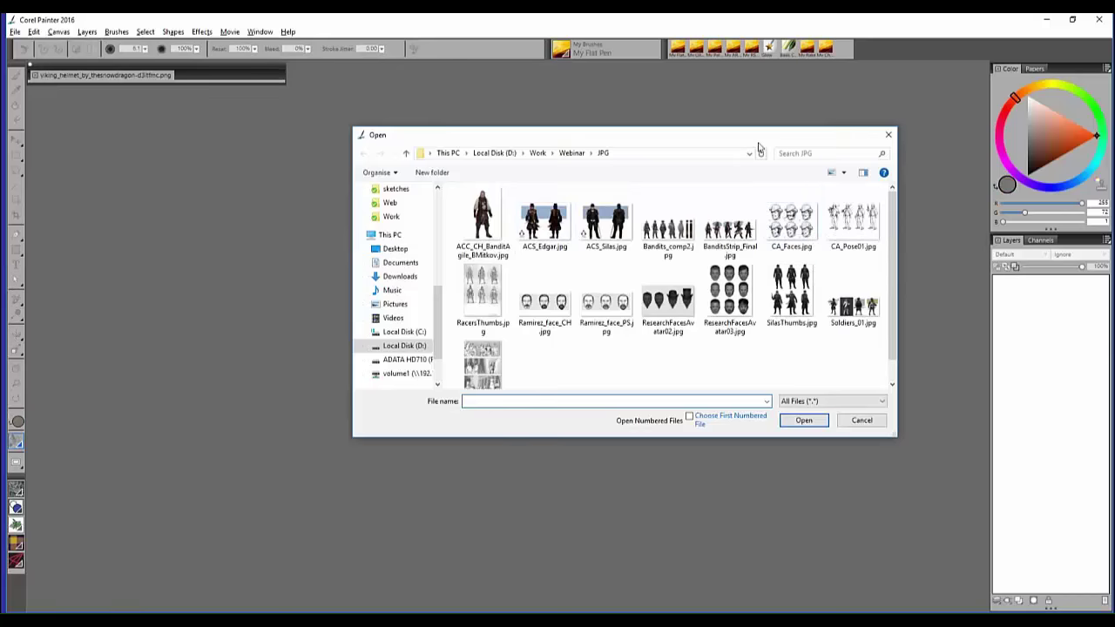
drag(742, 142, 662, 151)
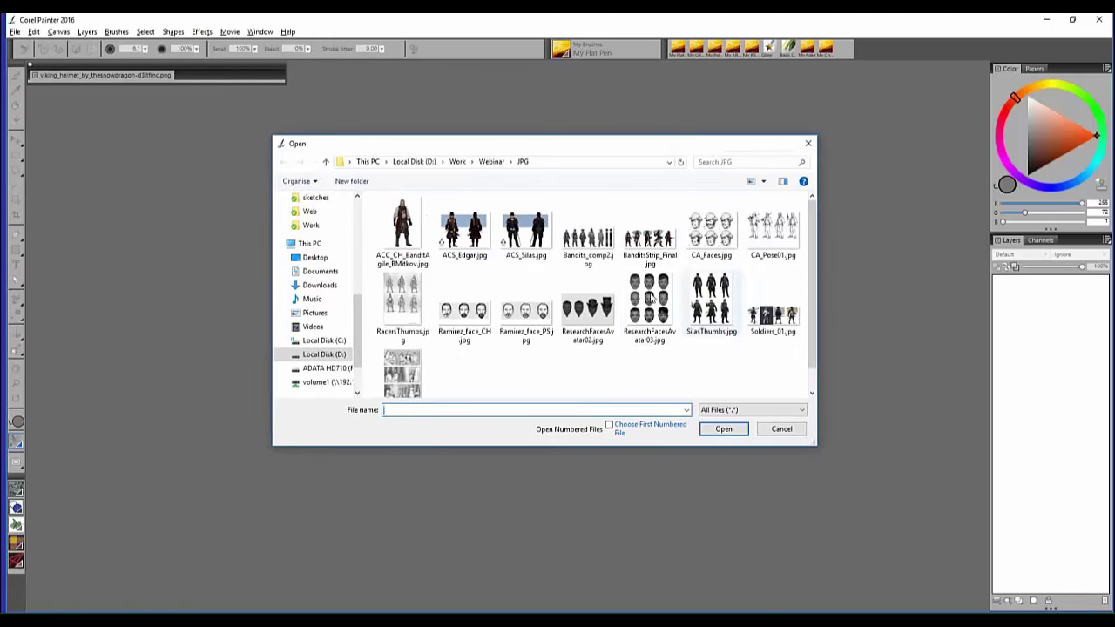
mouse_move(812, 279)
mouse_down()
mouse_move(813, 300)
mouse_move(813, 262)
mouse_move(814, 309)
mouse_move(814, 261)
mouse_up()
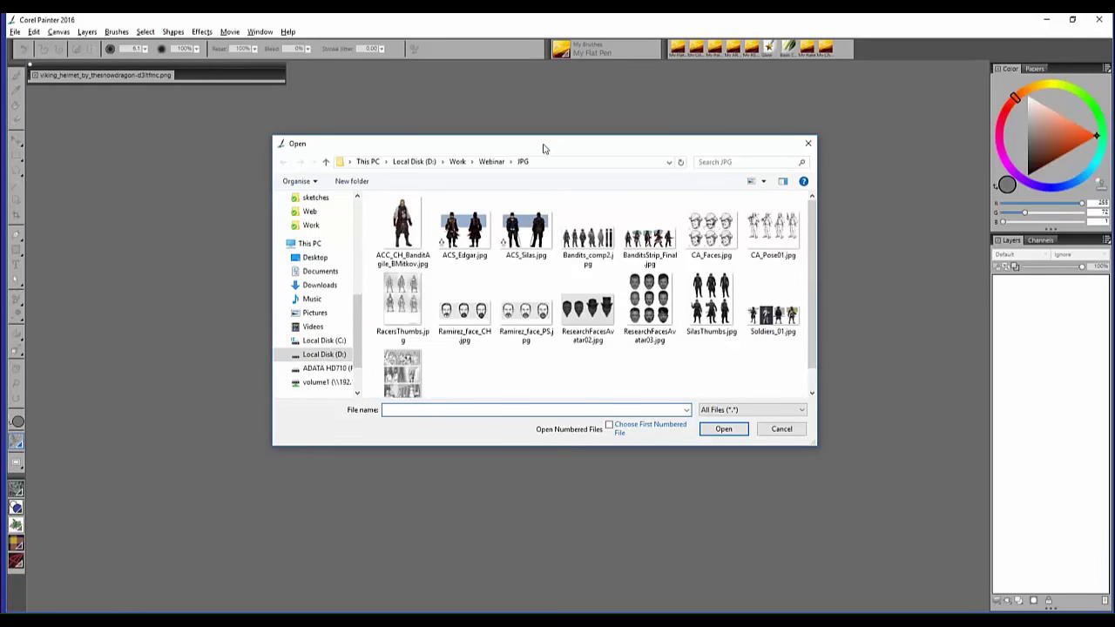
drag(547, 146, 564, 151)
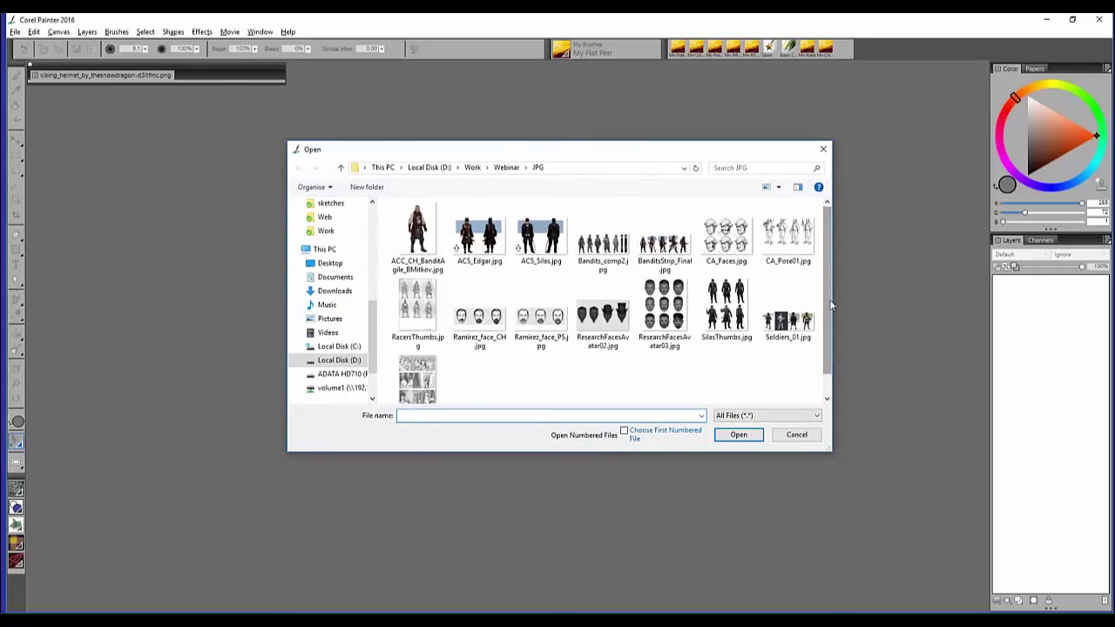
scroll(832, 306, down, 1)
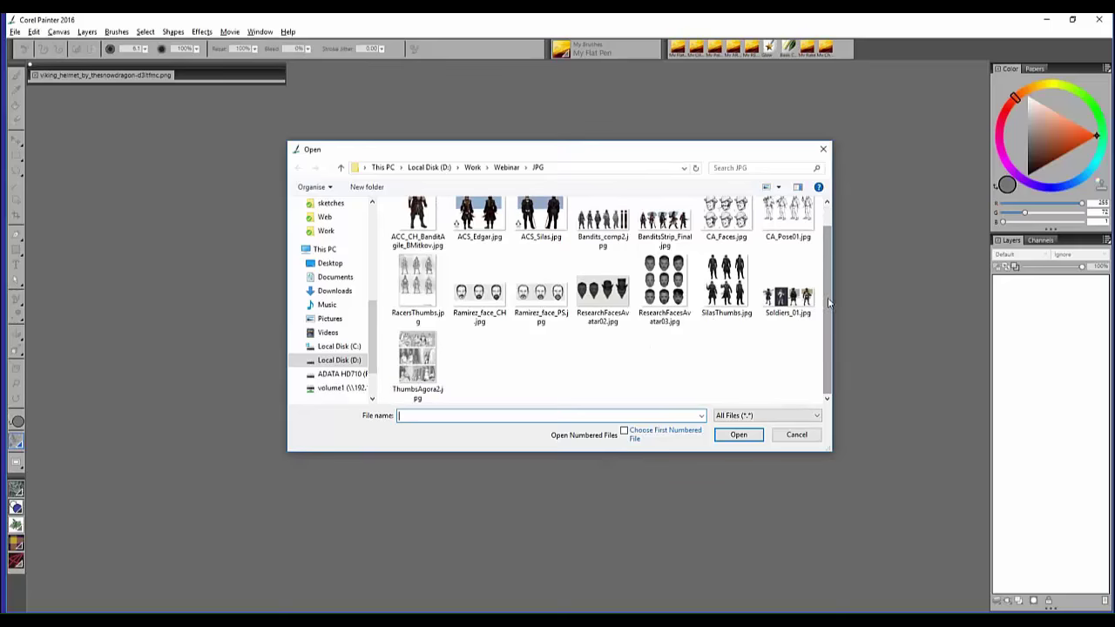
scroll(828, 268, up, 1)
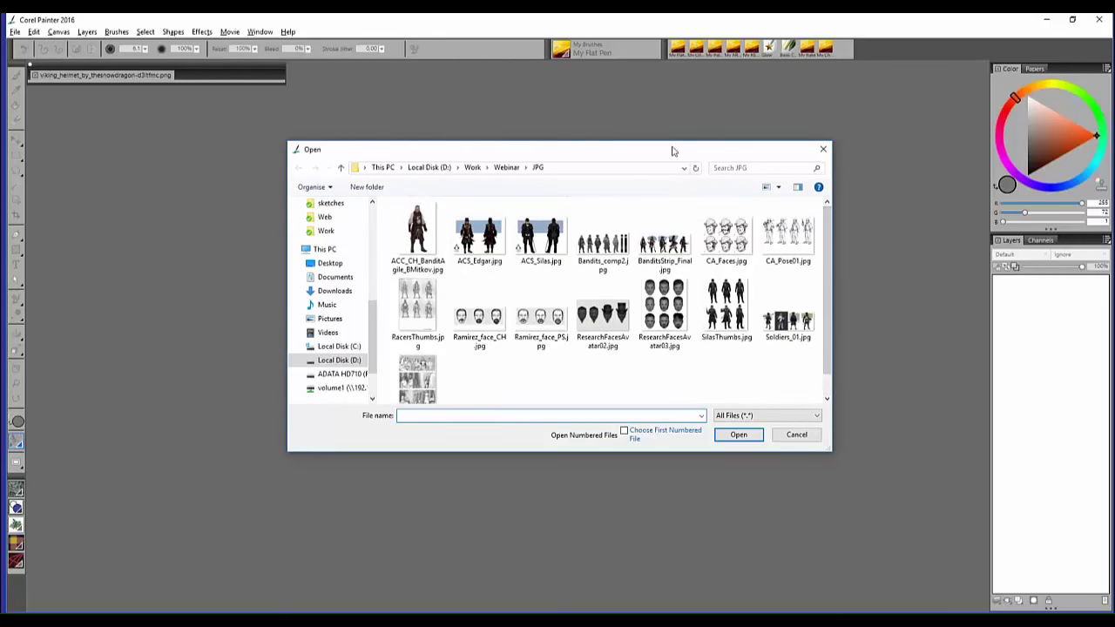
drag(655, 159, 644, 150)
click(329, 158)
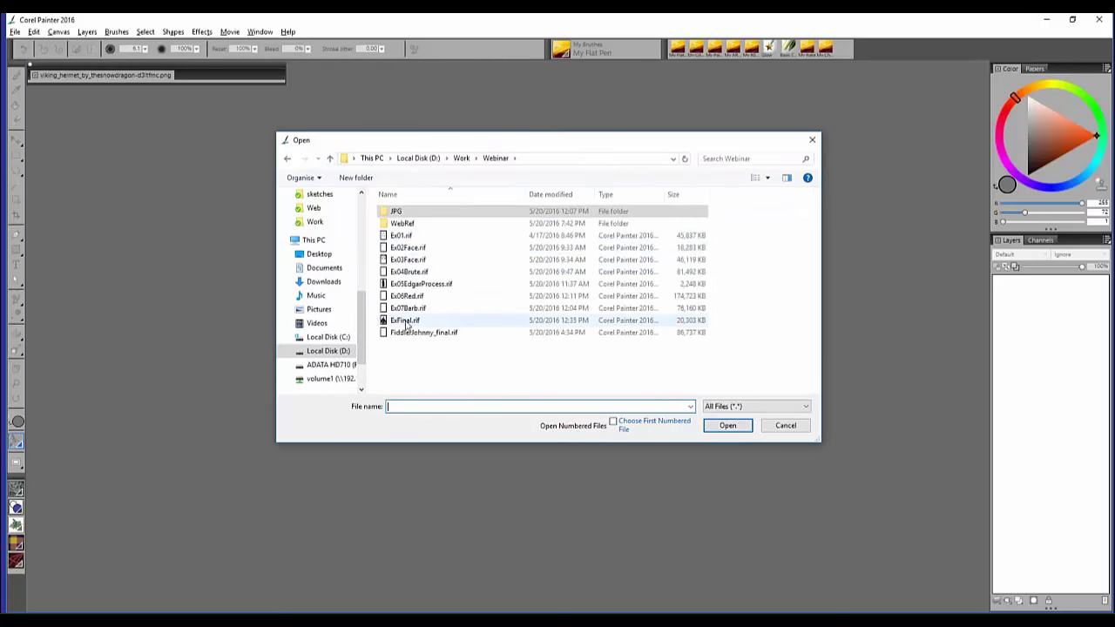
click(406, 298)
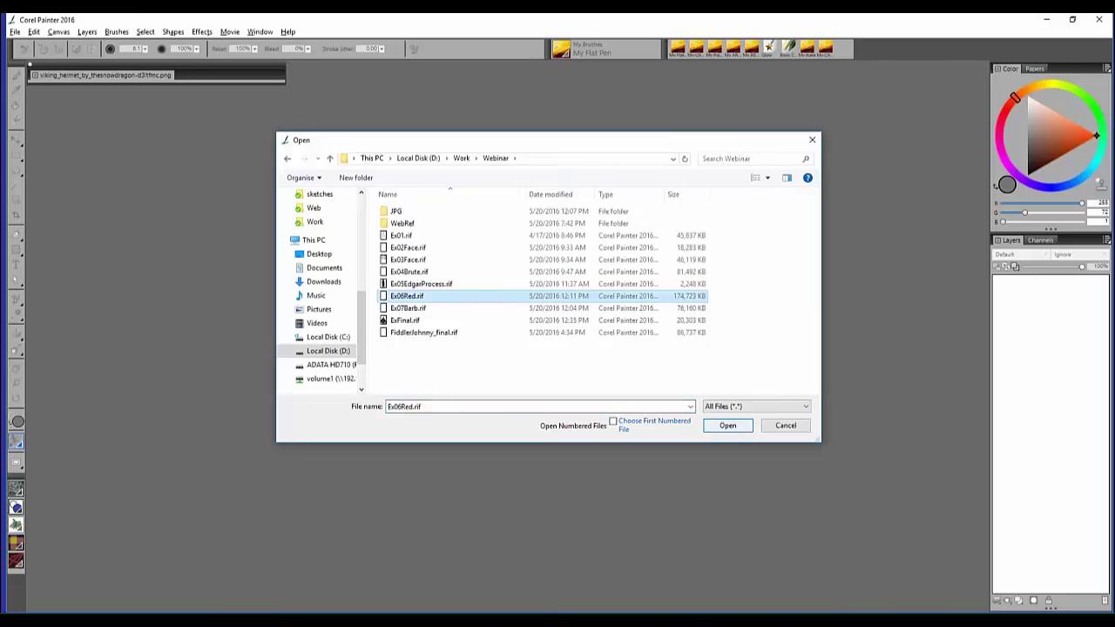
click(727, 425)
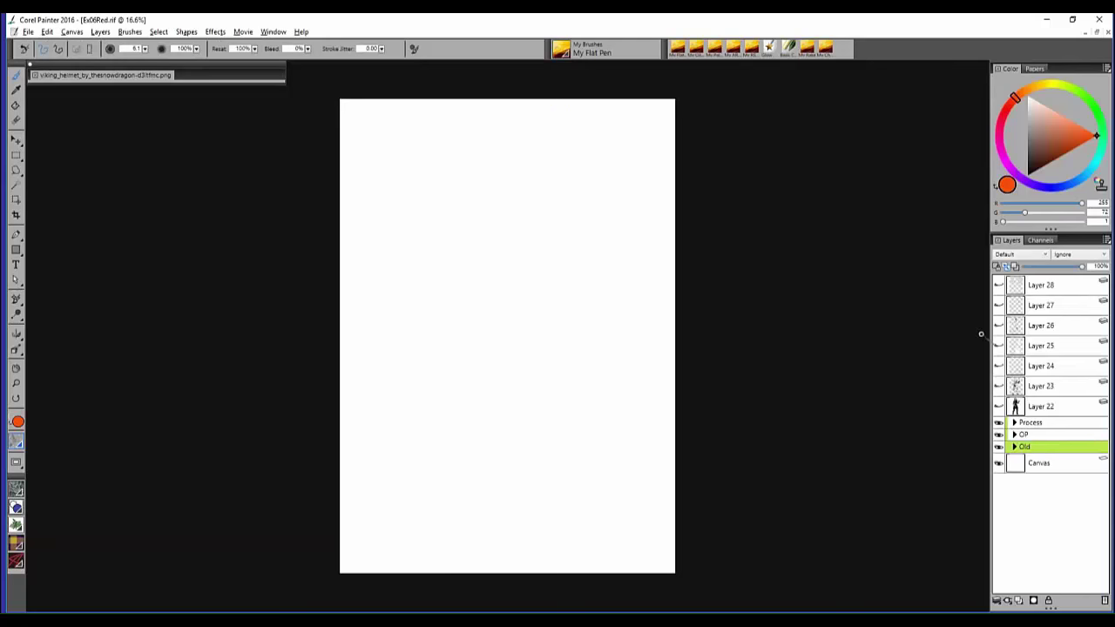
- Expand the Old layer group and make its Group 1 layer visible
click(1014, 448)
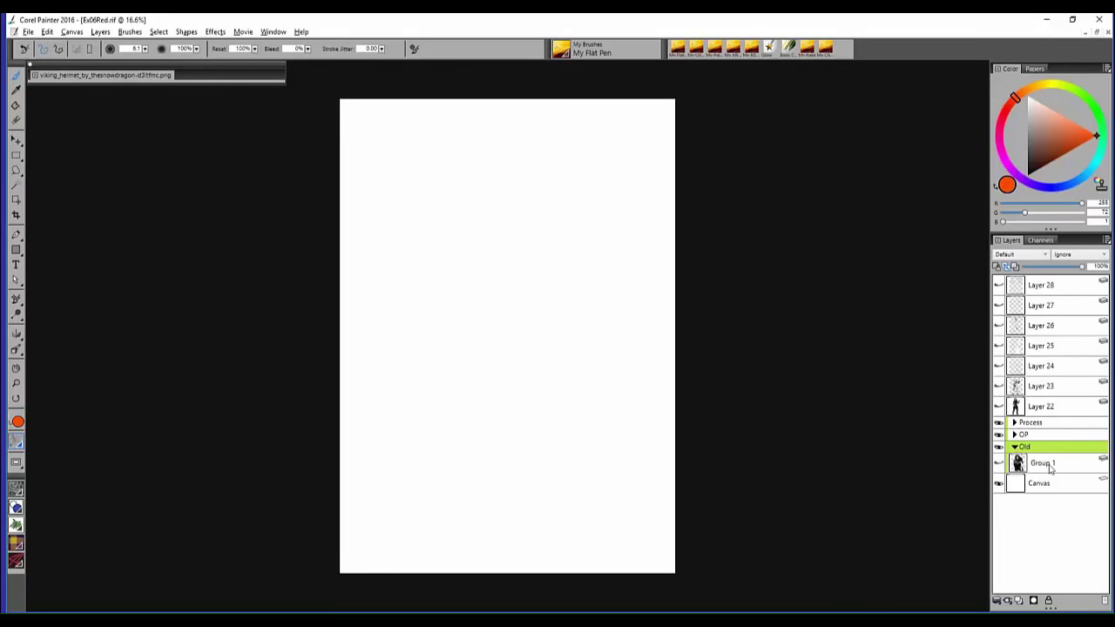
click(1049, 469)
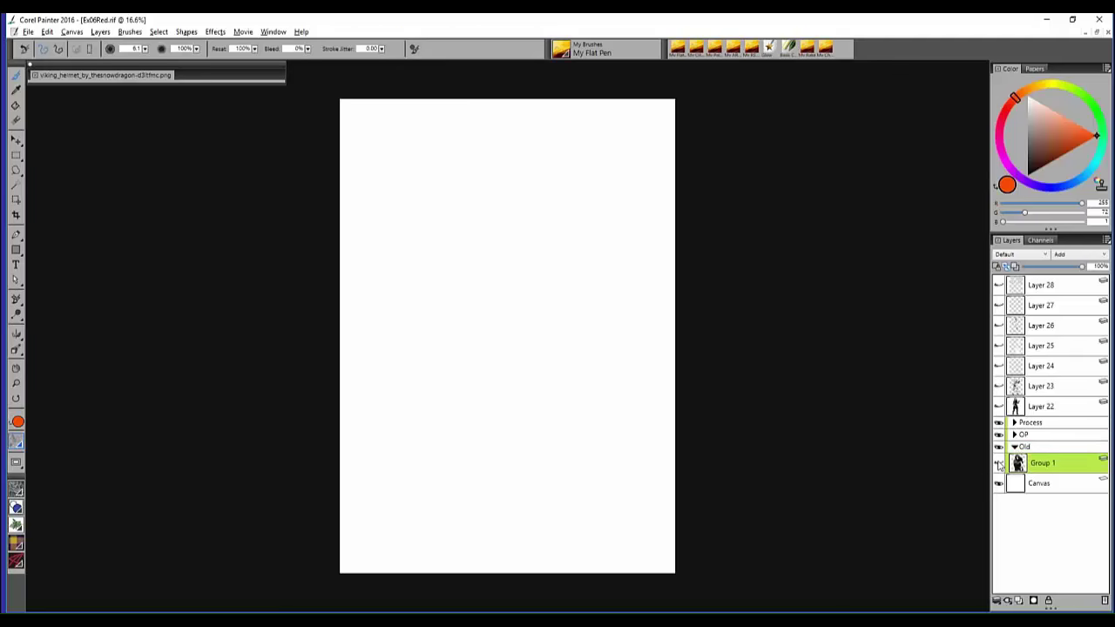
click(998, 463)
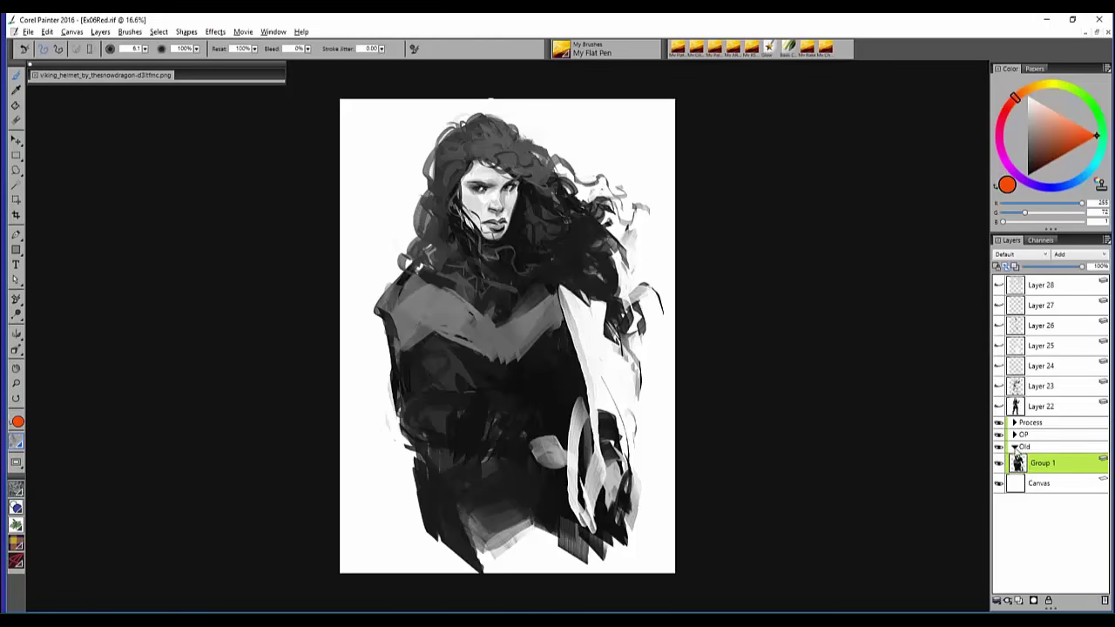
- Expand the OP layer group and show Layer 29 and Layer 7, toggling Layer 7 to compare the two stages
click(1015, 435)
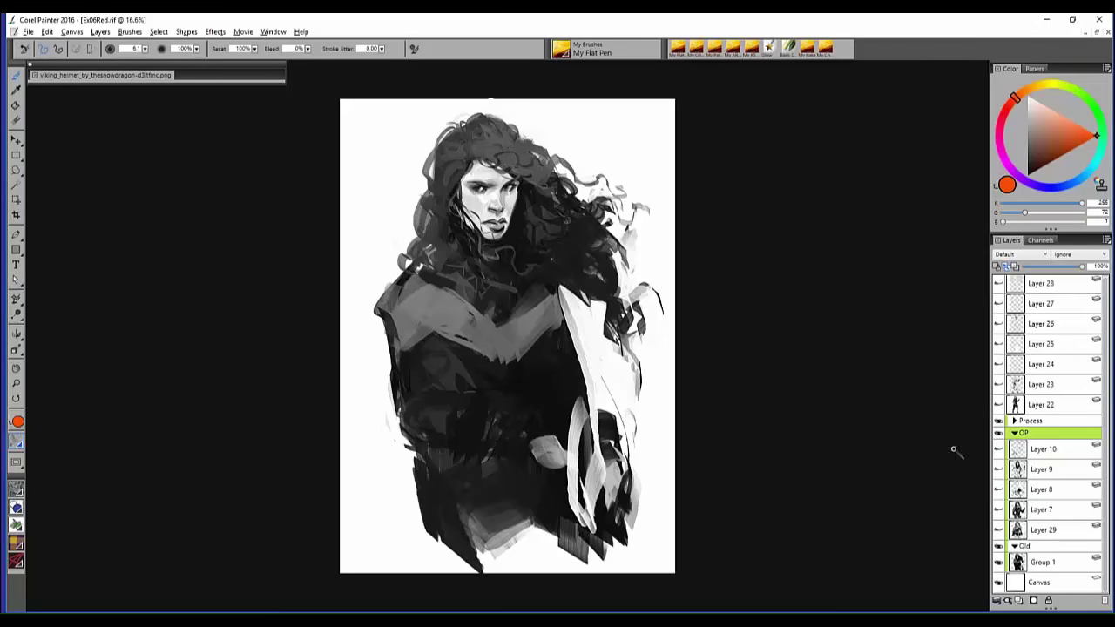
click(999, 530)
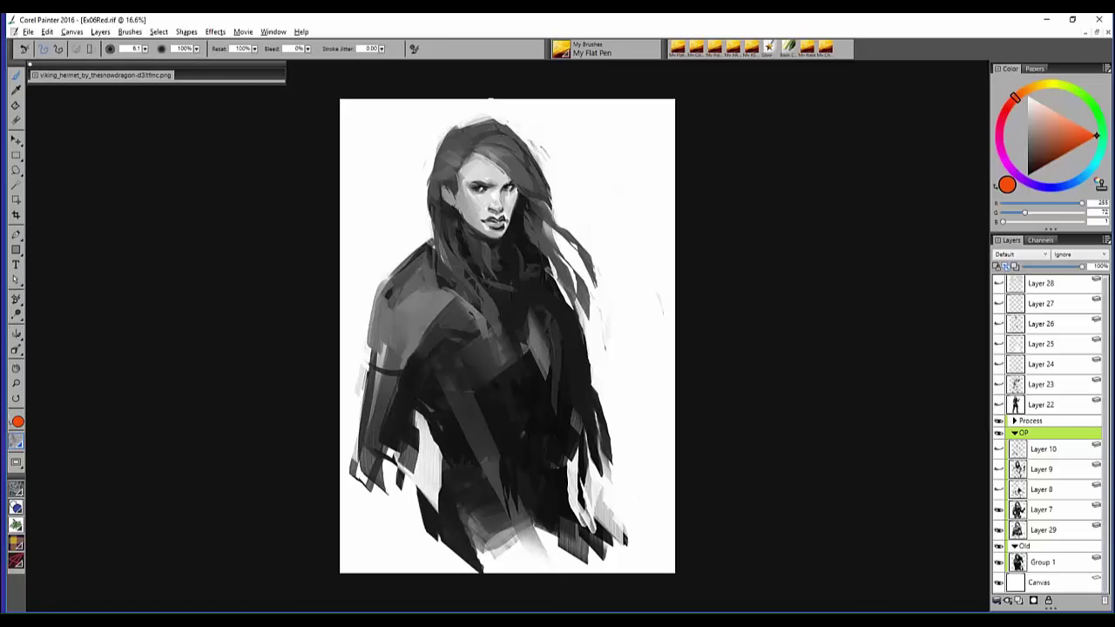
click(1000, 511)
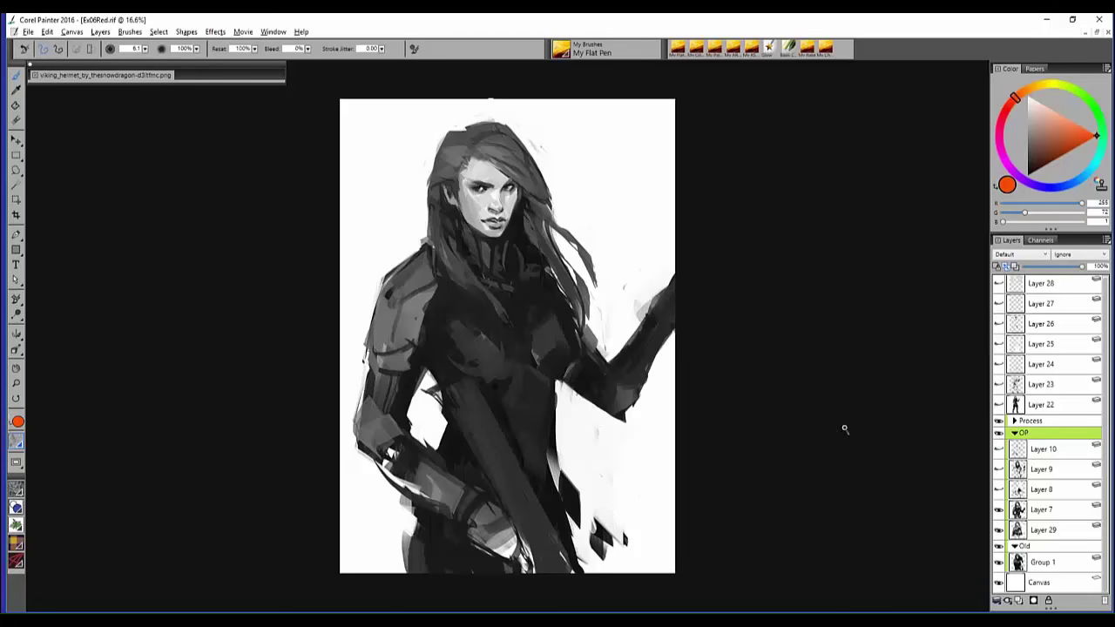
click(1000, 511)
click(999, 510)
- Choose the My Palette Knife 2 brush with black, and compare the figure with Layer 7 hidden and shown
click(720, 50)
alt+click(850, 179)
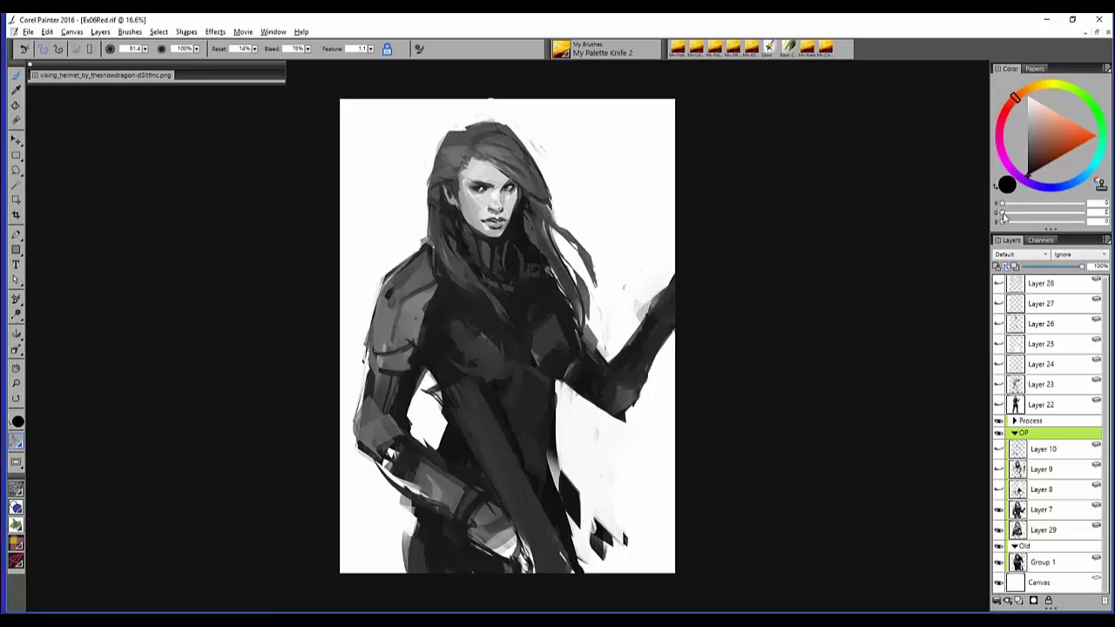
click(999, 511)
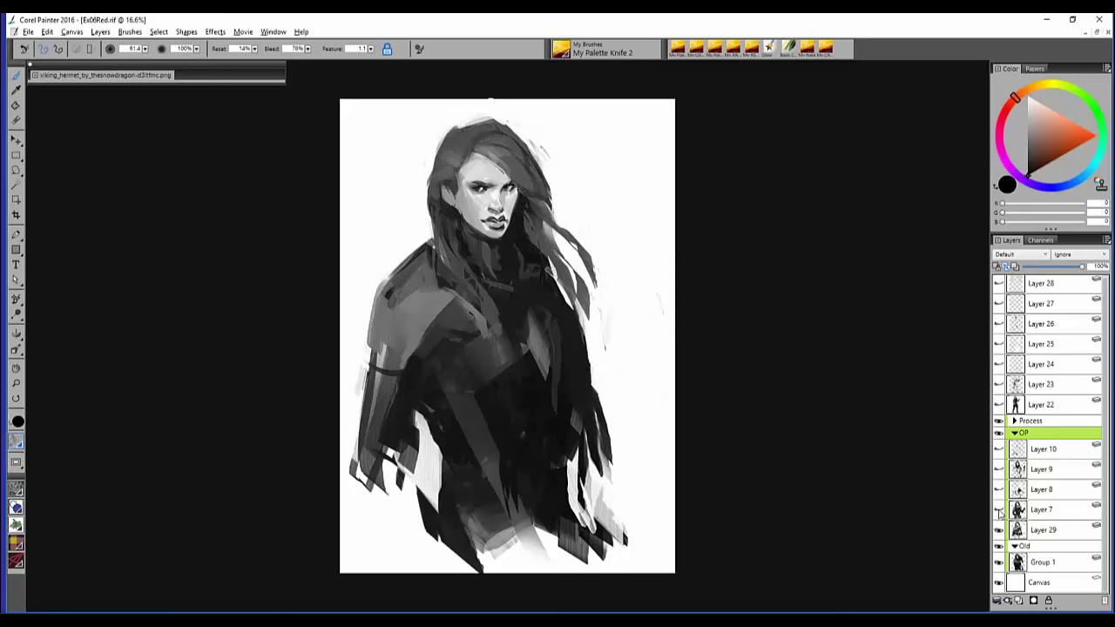
click(1000, 511)
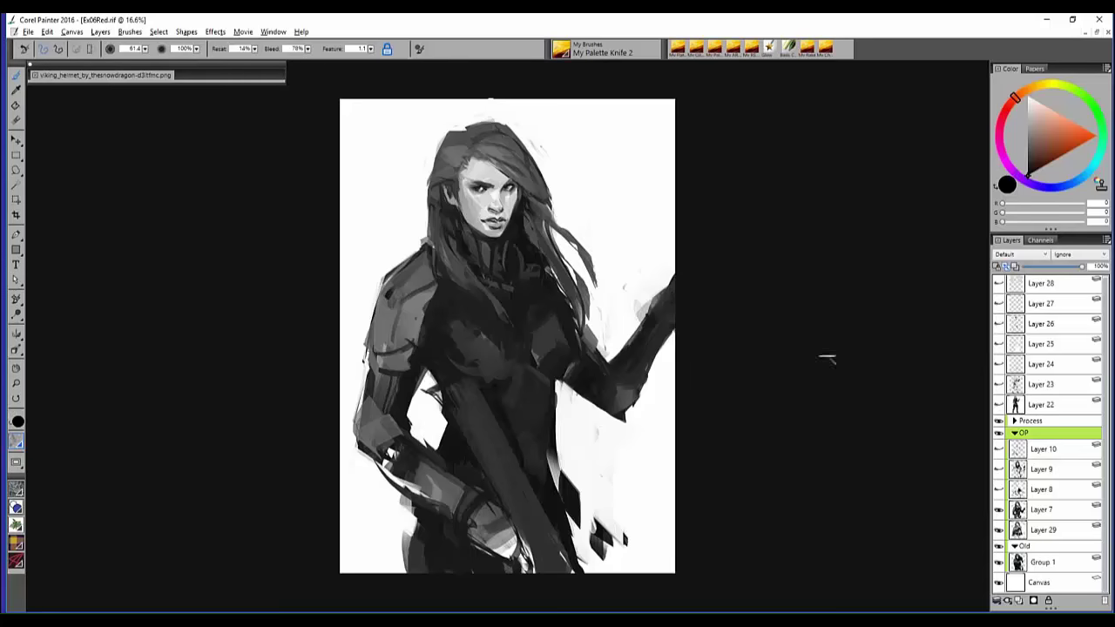
- Show Layer 8 in the OP group, toggling it to compare the figure with and without its changes
click(1000, 492)
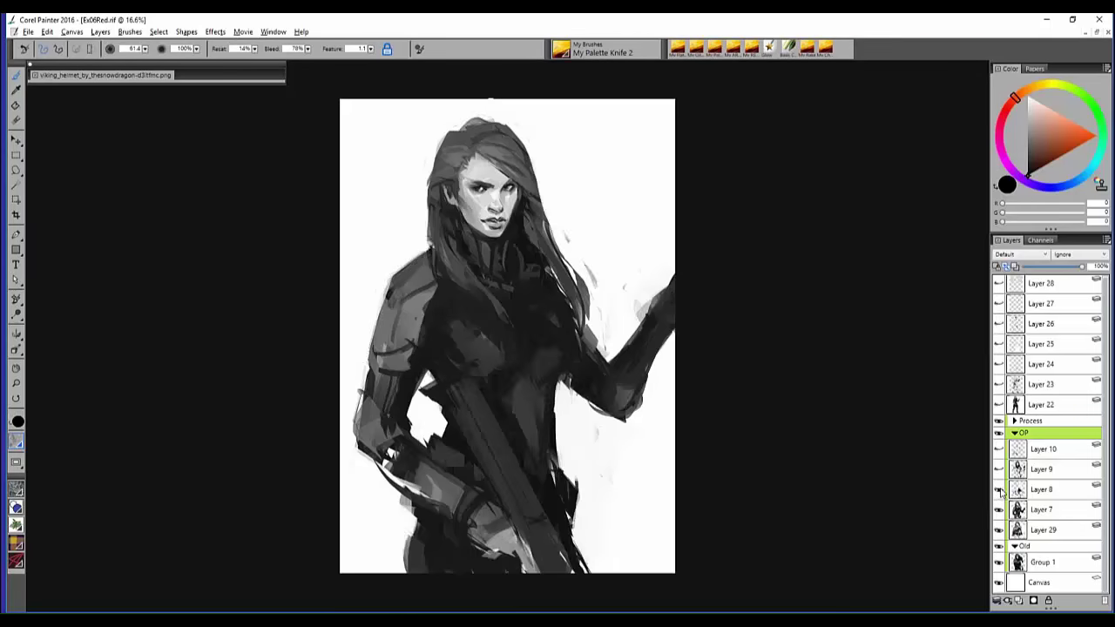
click(1000, 491)
click(1000, 491)
click(1000, 492)
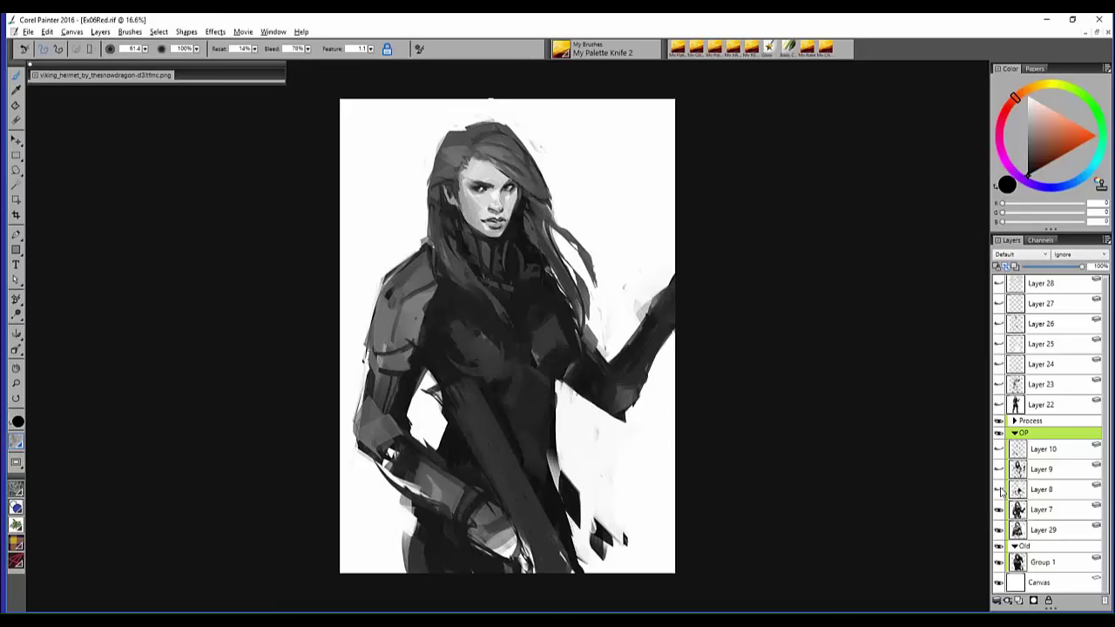
click(1000, 491)
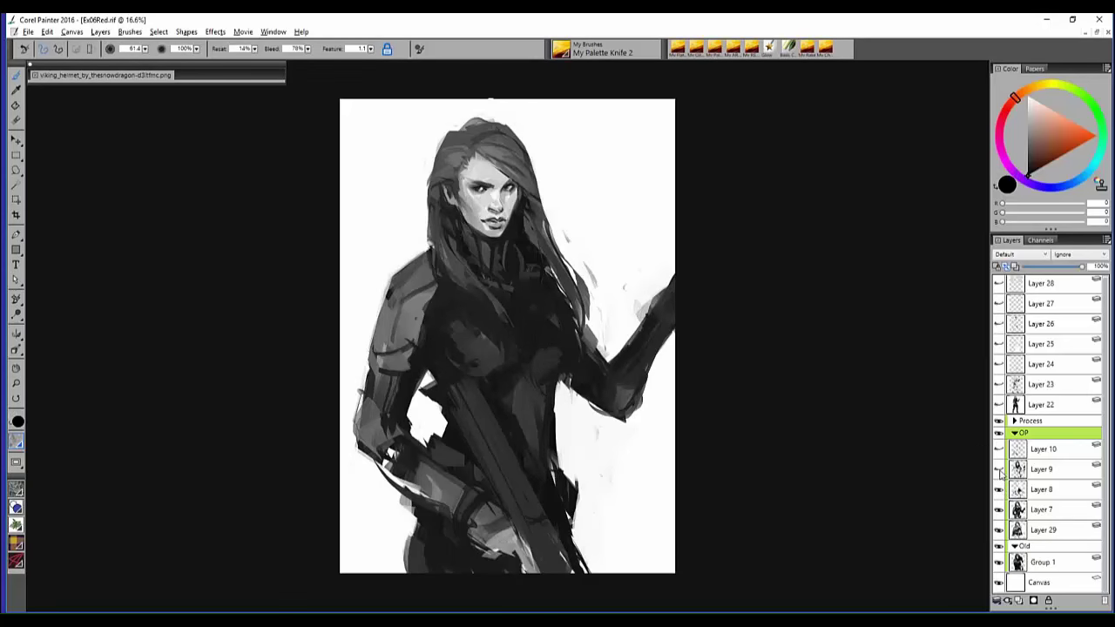
- Toggle Layer 9 on and off to compare the woman's face, shoulder armor and raised hand with the previous stage
click(1000, 472)
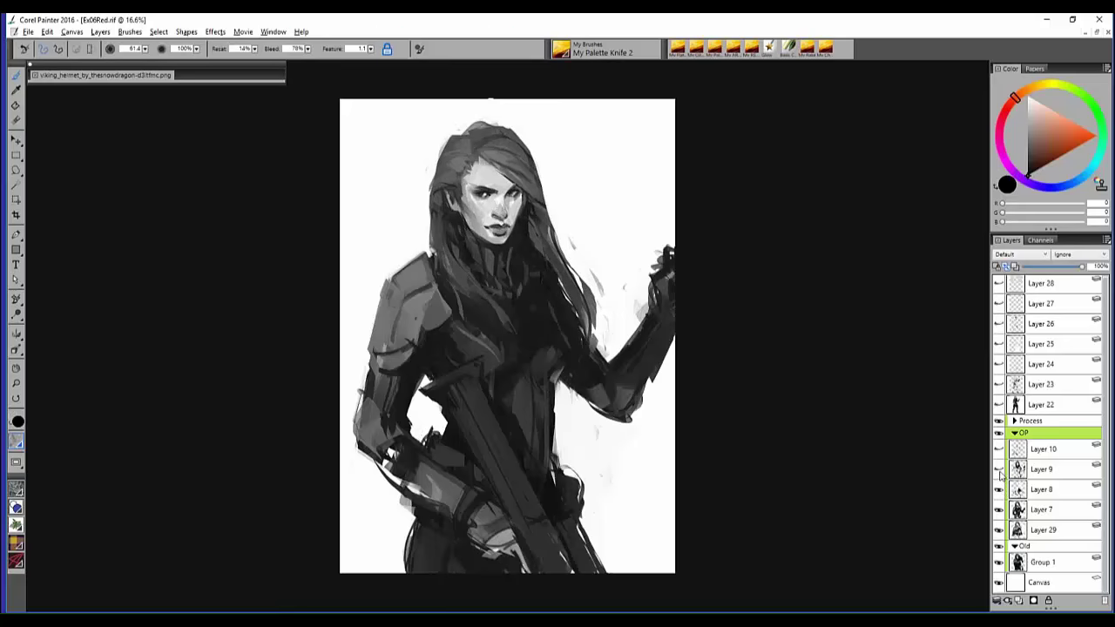
click(1001, 471)
click(1000, 472)
click(1001, 471)
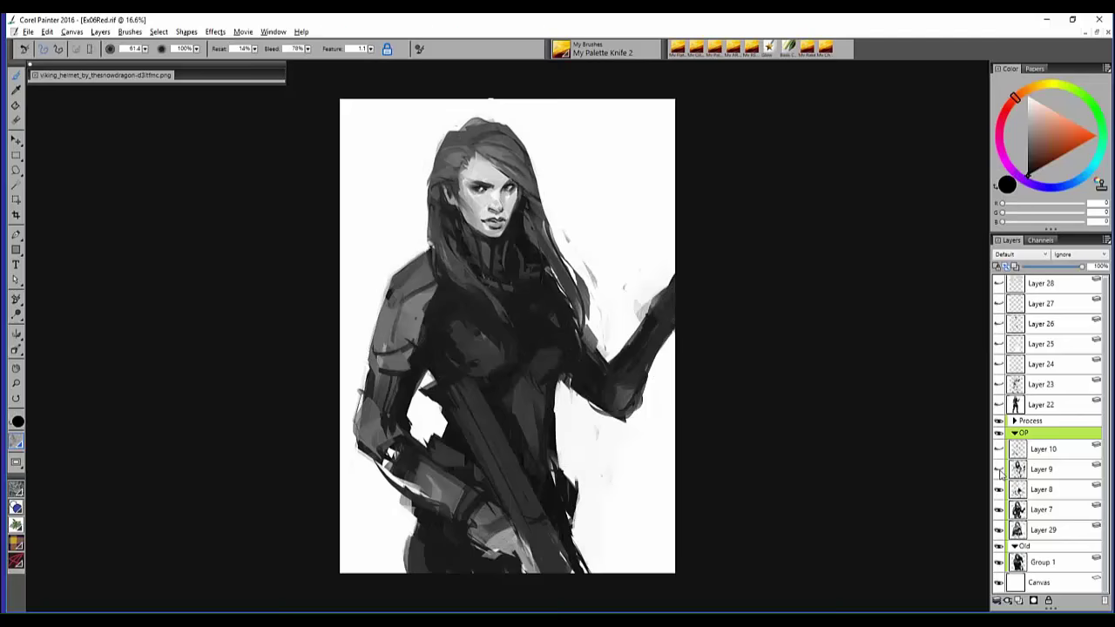
- Show Layer 9 and Layer 10 in the OP group, toggling each to compare the figure with the previous stage
click(1000, 472)
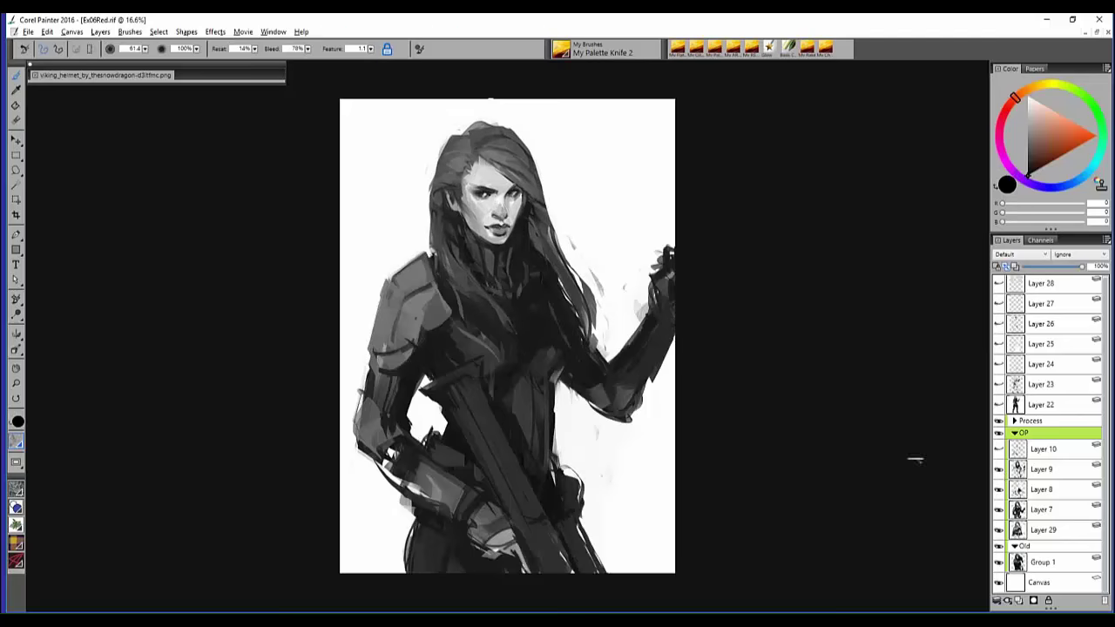
click(1000, 471)
click(1000, 471)
click(1042, 452)
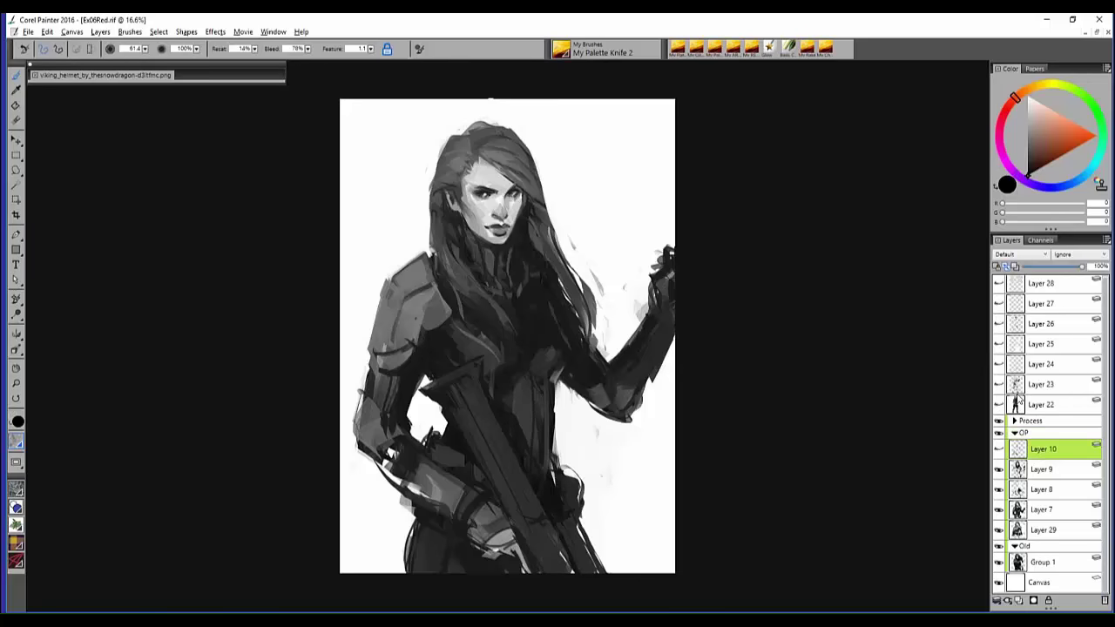
click(1000, 450)
click(1000, 449)
click(999, 449)
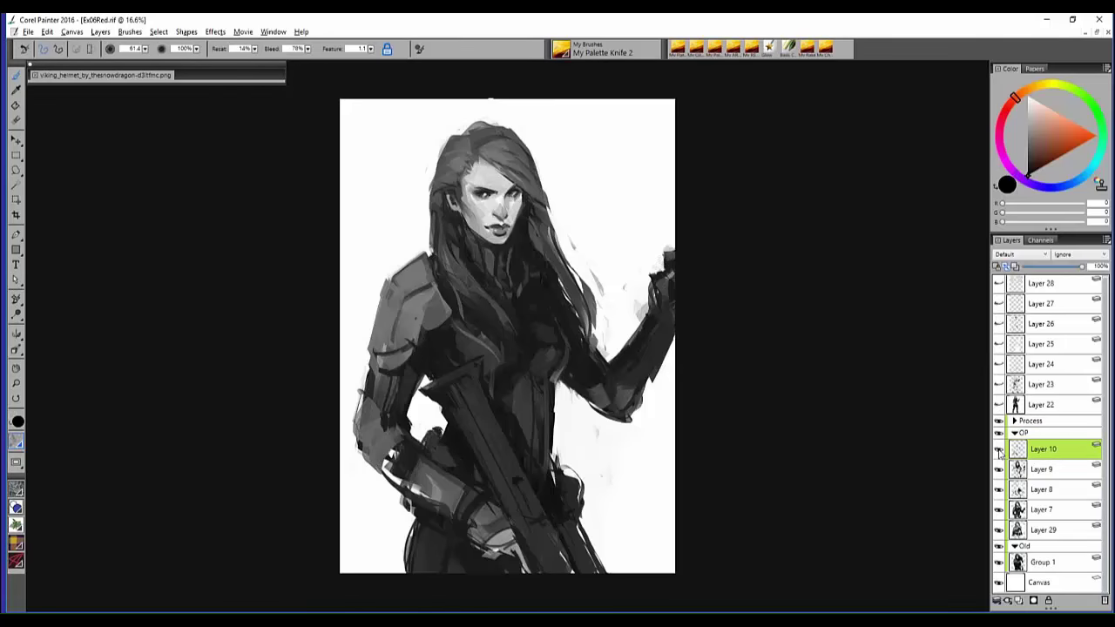
click(999, 450)
click(1000, 450)
- Expand the Process group and hide the OP and Old artwork so that only Layer 11 shows on the canvas
click(1014, 433)
click(1015, 423)
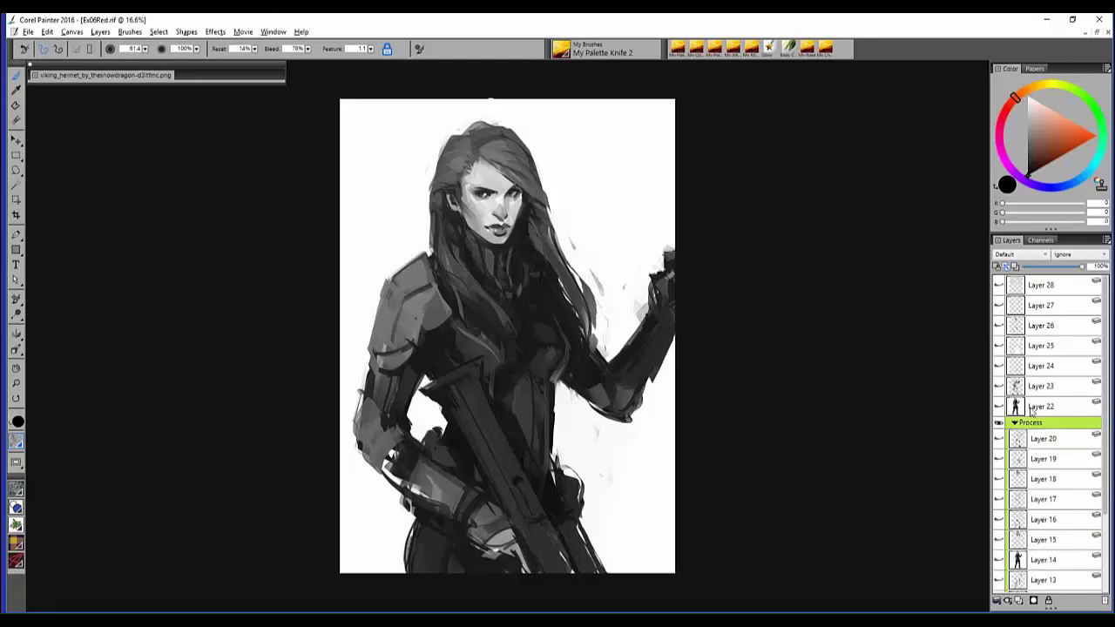
drag(1104, 406, 1103, 488)
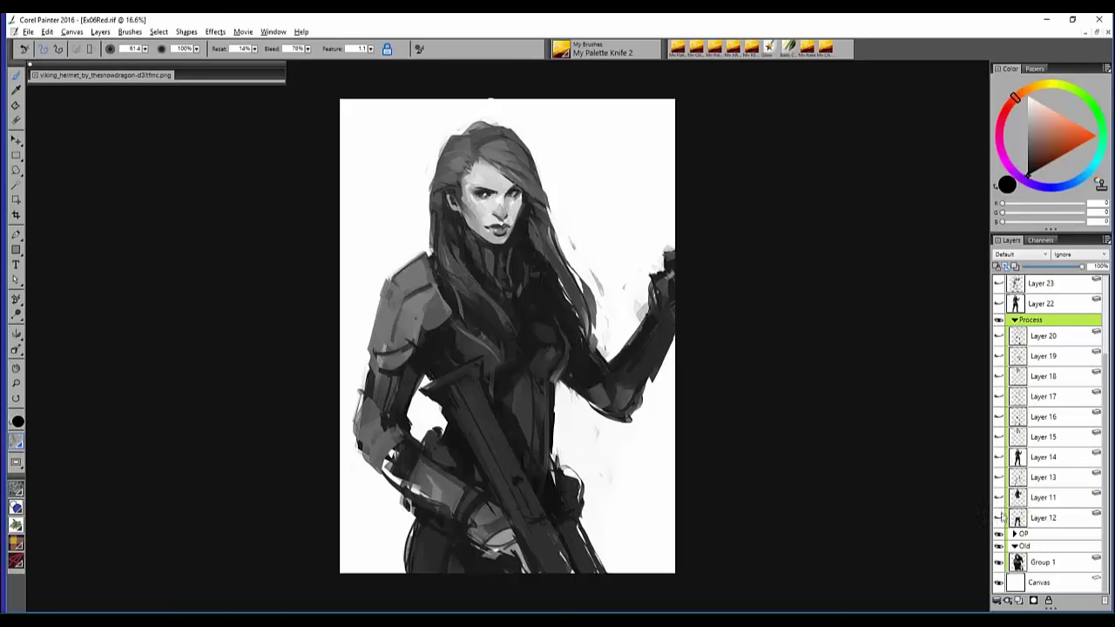
click(999, 562)
click(999, 563)
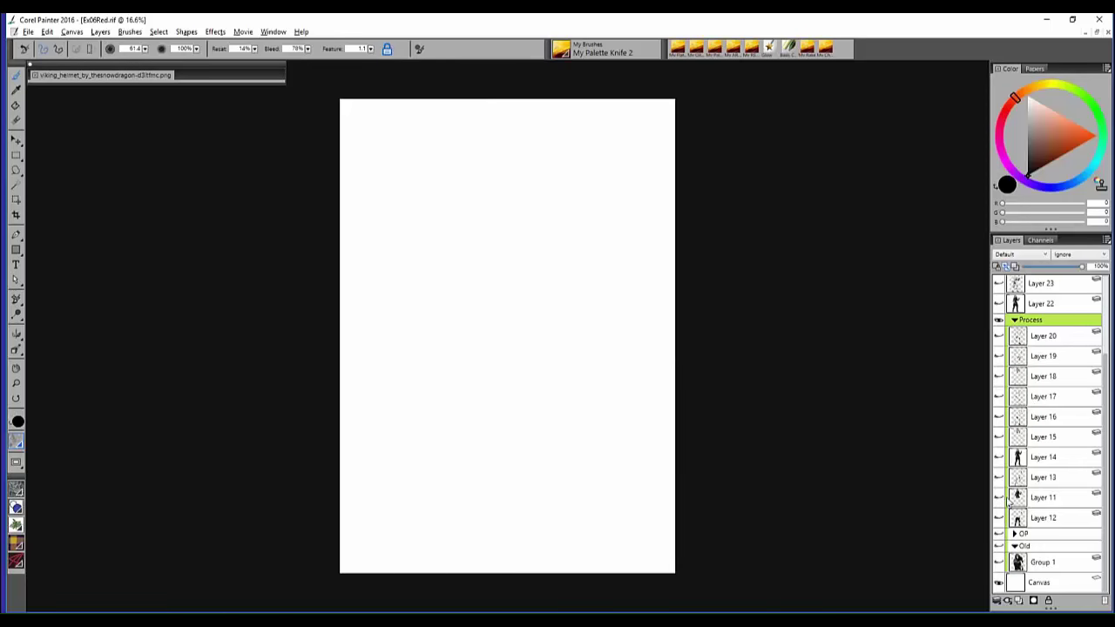
click(1000, 498)
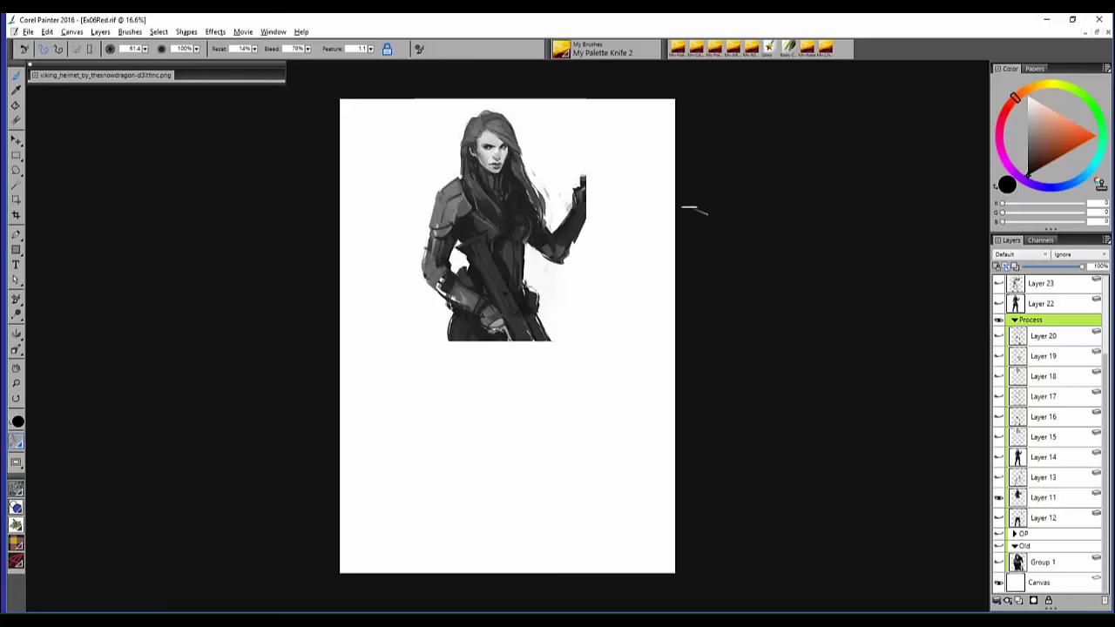
drag(661, 312, 677, 306)
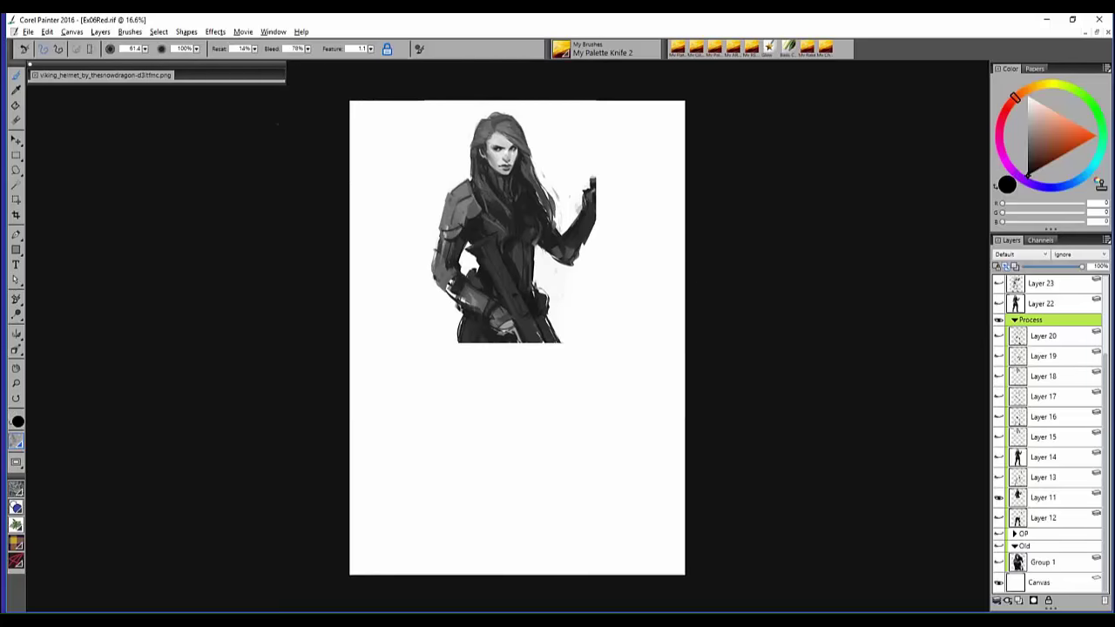
- Check the A3xPortrait canvas preset in the new image settings without creating an image
click(26, 32)
click(35, 43)
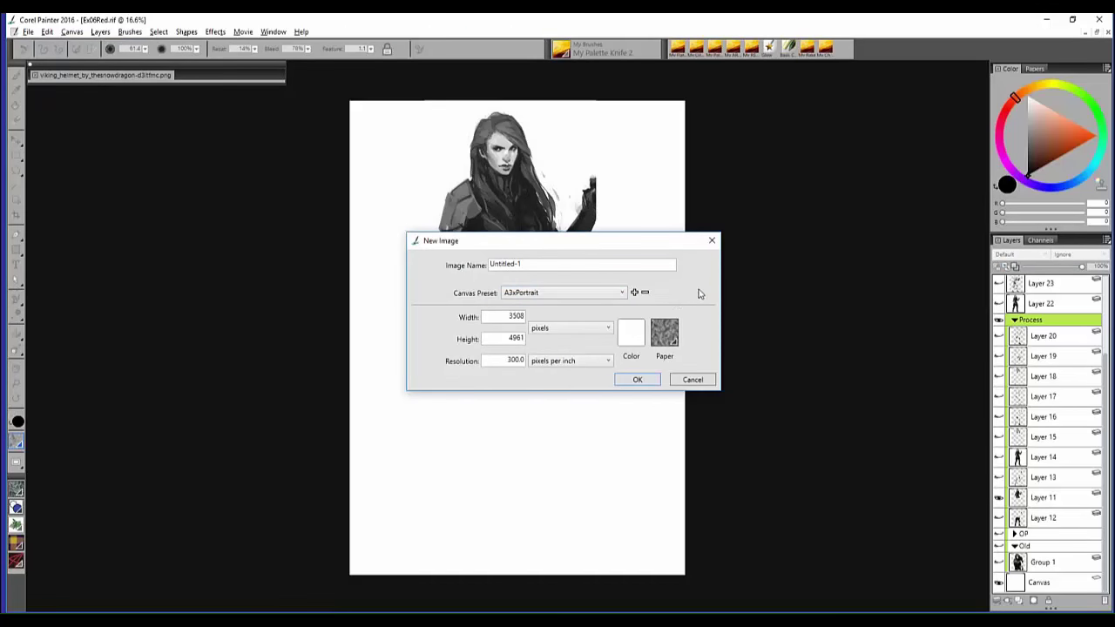
click(703, 384)
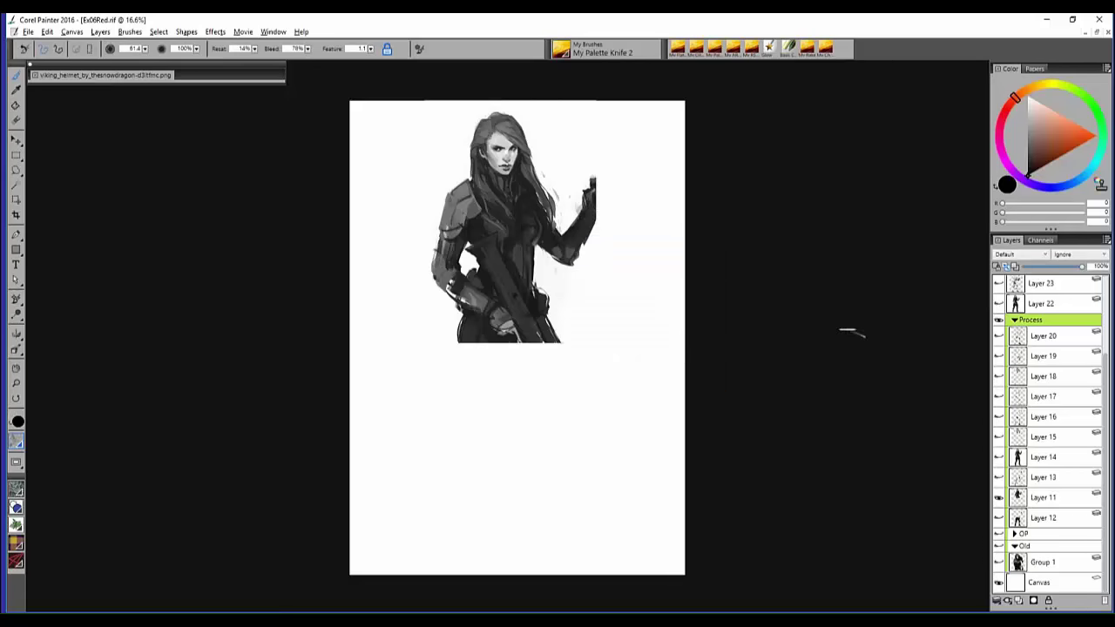
- Show Layer 12 with the legs and Layer 13, toggling Layer 13 to compare the full figure with and without it
click(999, 518)
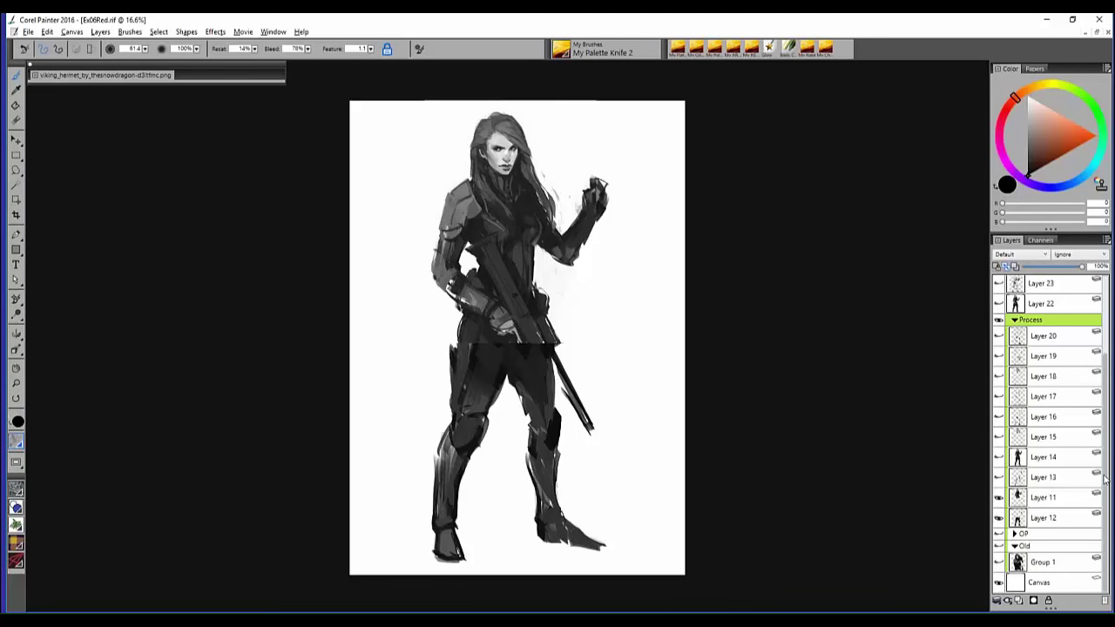
scroll(1105, 477, up, 2)
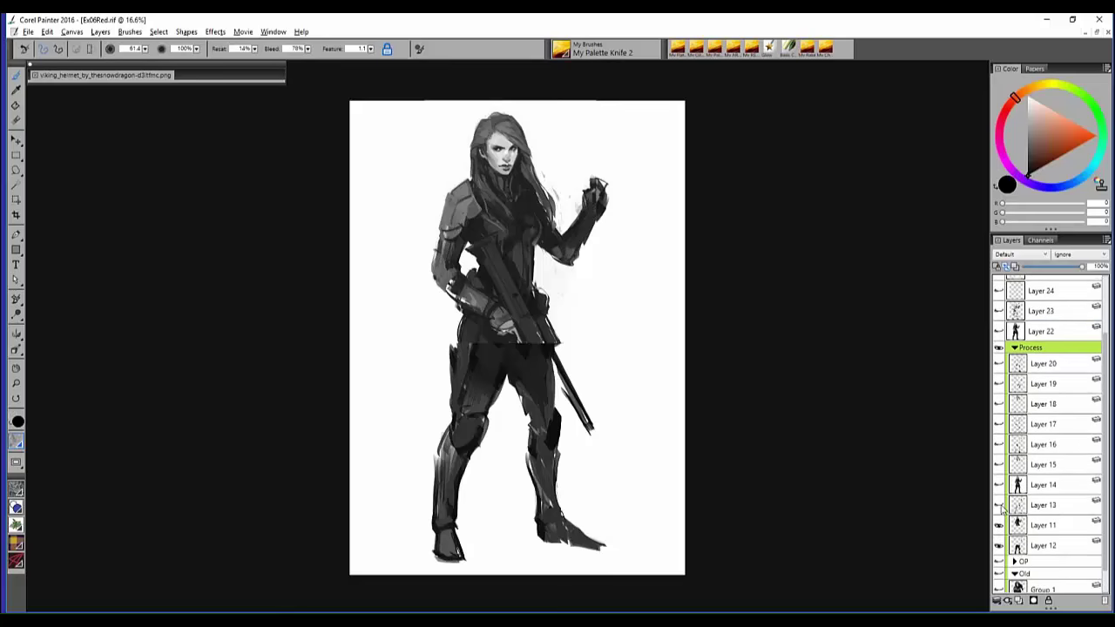
click(1000, 510)
click(1000, 510)
click(1000, 511)
click(999, 511)
click(999, 511)
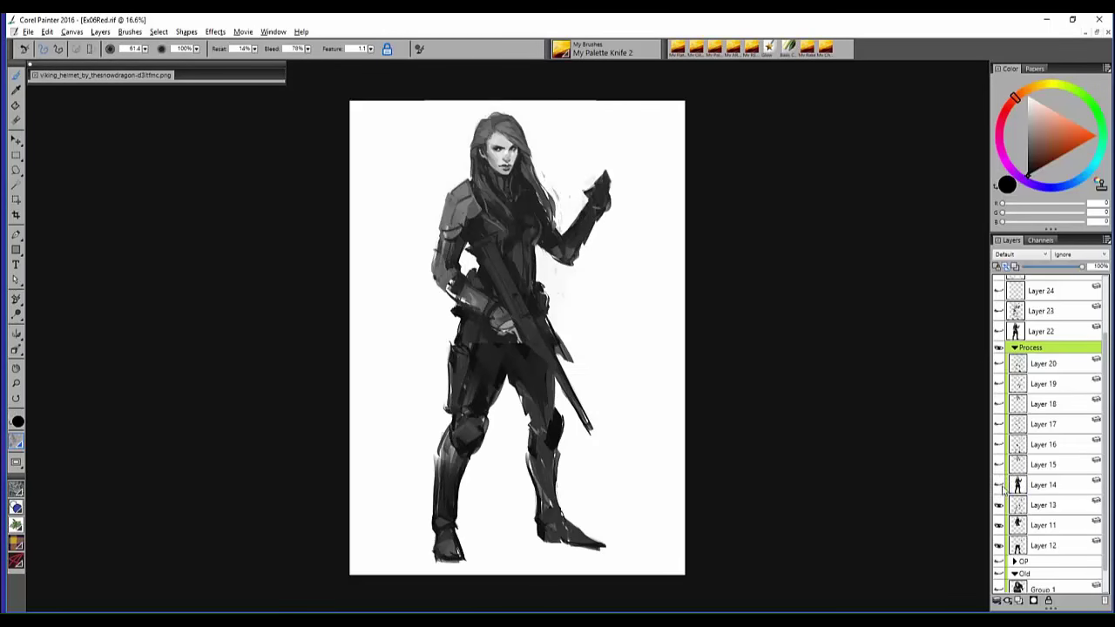
- Show Layer 14 and Layer 15 in the Process group, toggling Layer 15 to compare the two stages
click(999, 485)
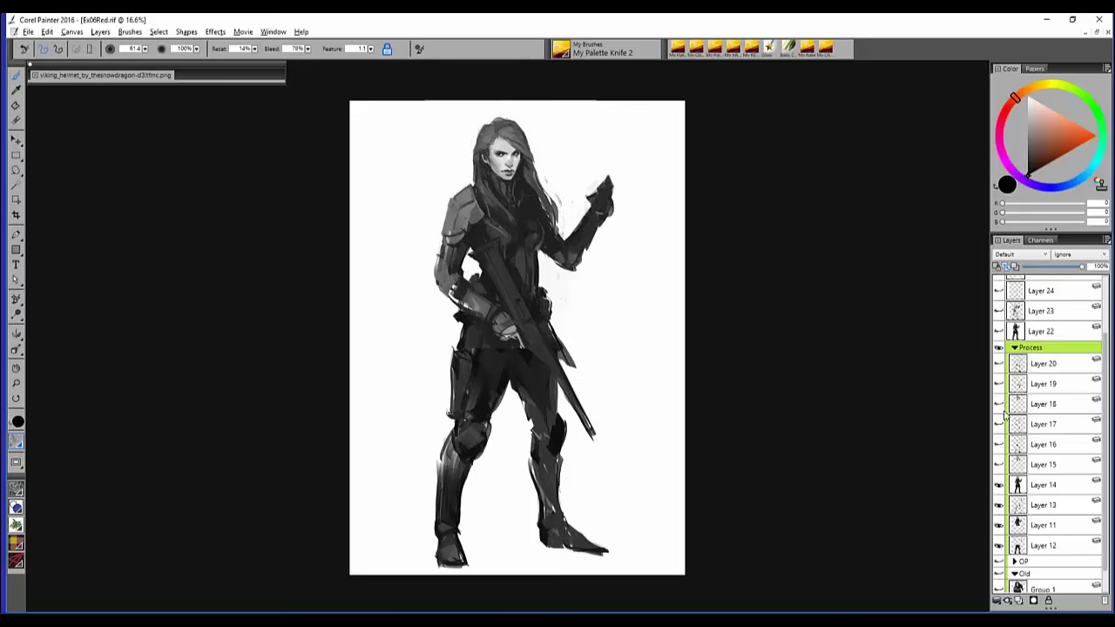
click(999, 466)
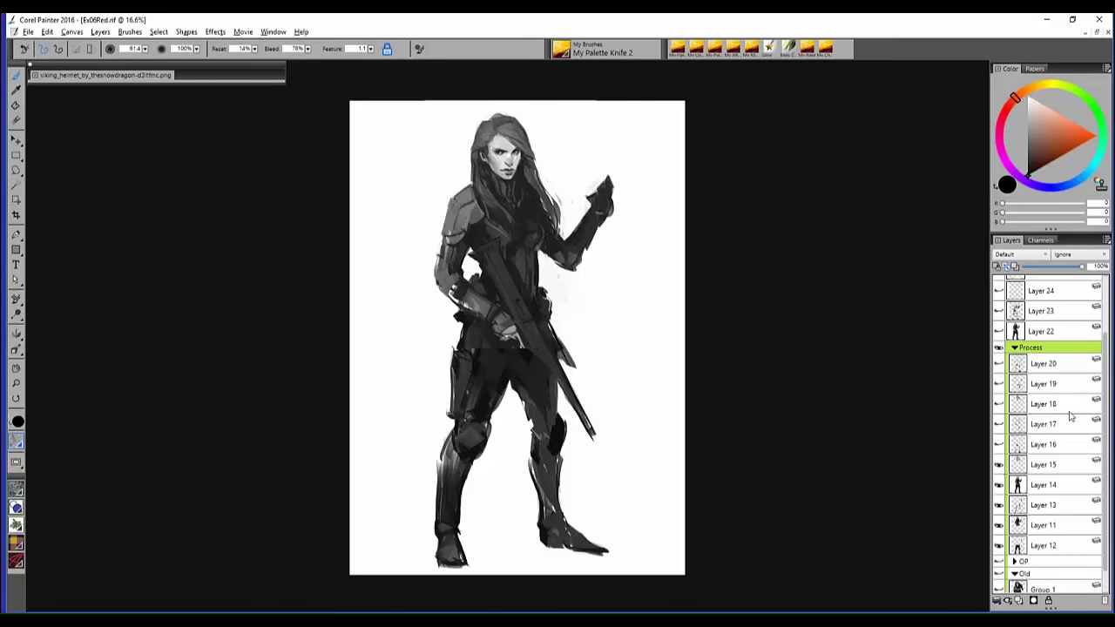
scroll(1105, 427, up, 1)
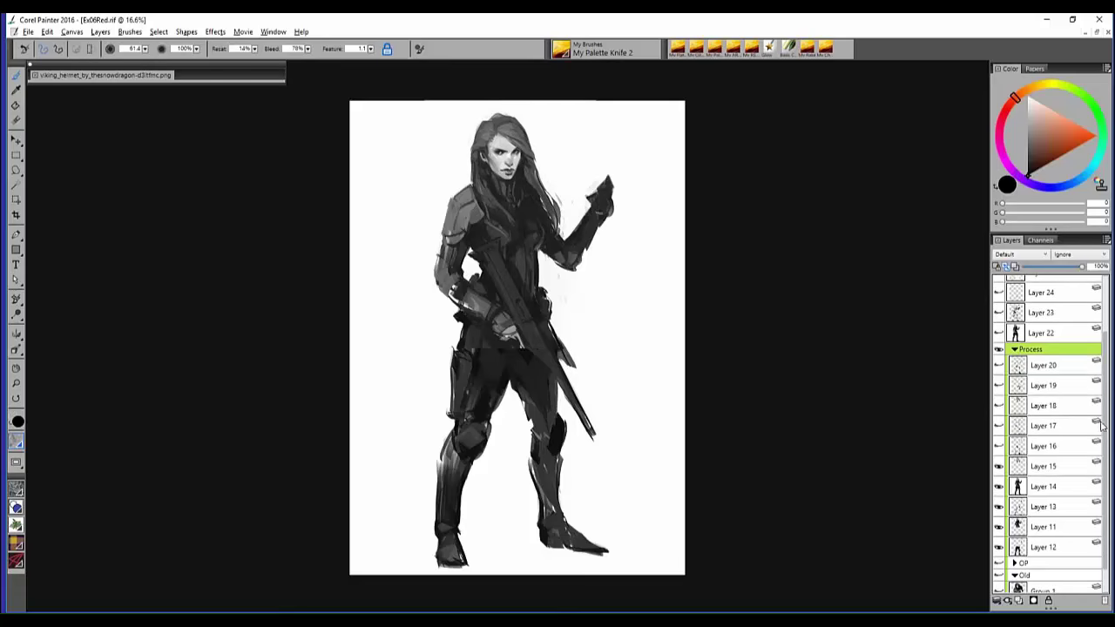
click(999, 467)
click(1000, 467)
click(1000, 467)
click(1000, 467)
- Show Layer 16, toggling it to compare the raised hand, knee armor and legs with the previous stage
click(999, 446)
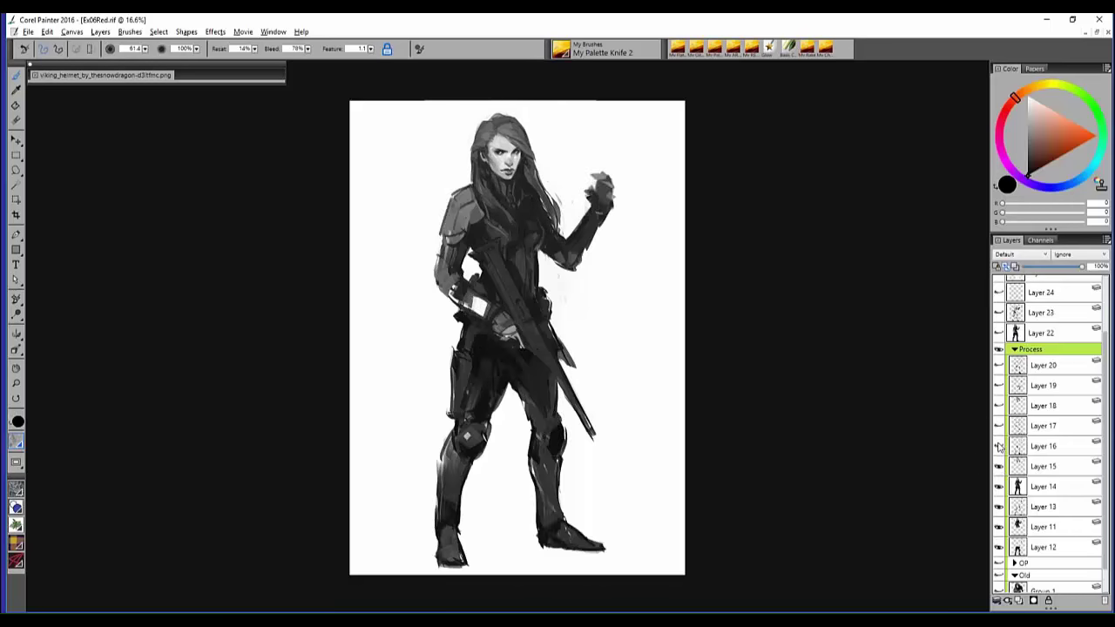
click(999, 447)
click(999, 446)
drag(592, 311, 531, 309)
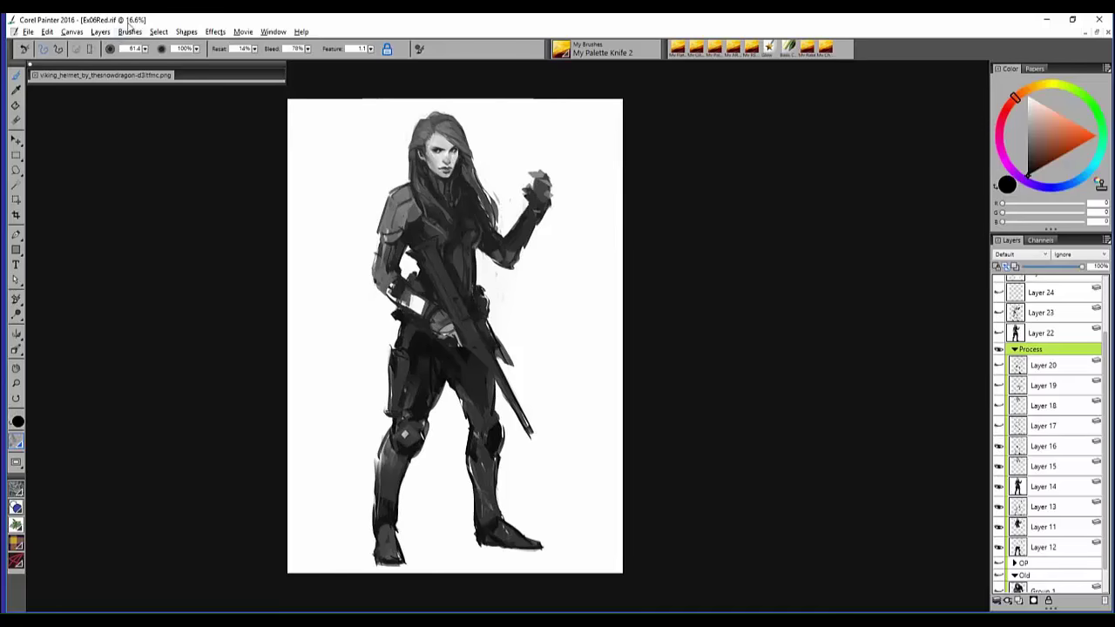
- Open Hunter.jpg from the Work > Final > FinalJPGs folder, examine the finished hooded character, and close it
click(29, 32)
click(39, 57)
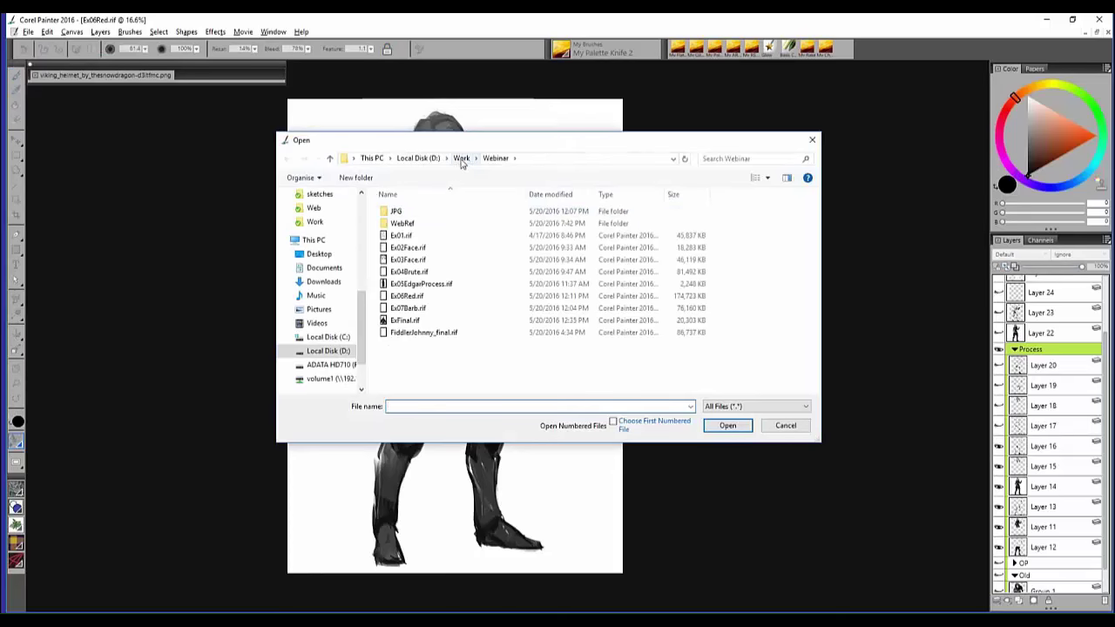
click(456, 162)
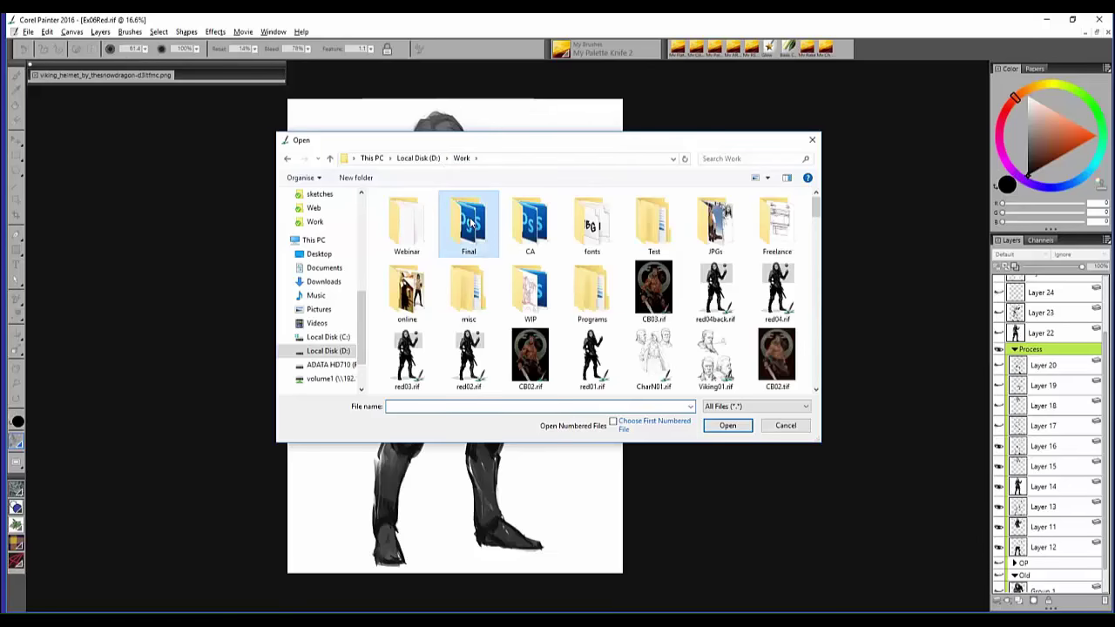
double_click(471, 224)
double_click(409, 223)
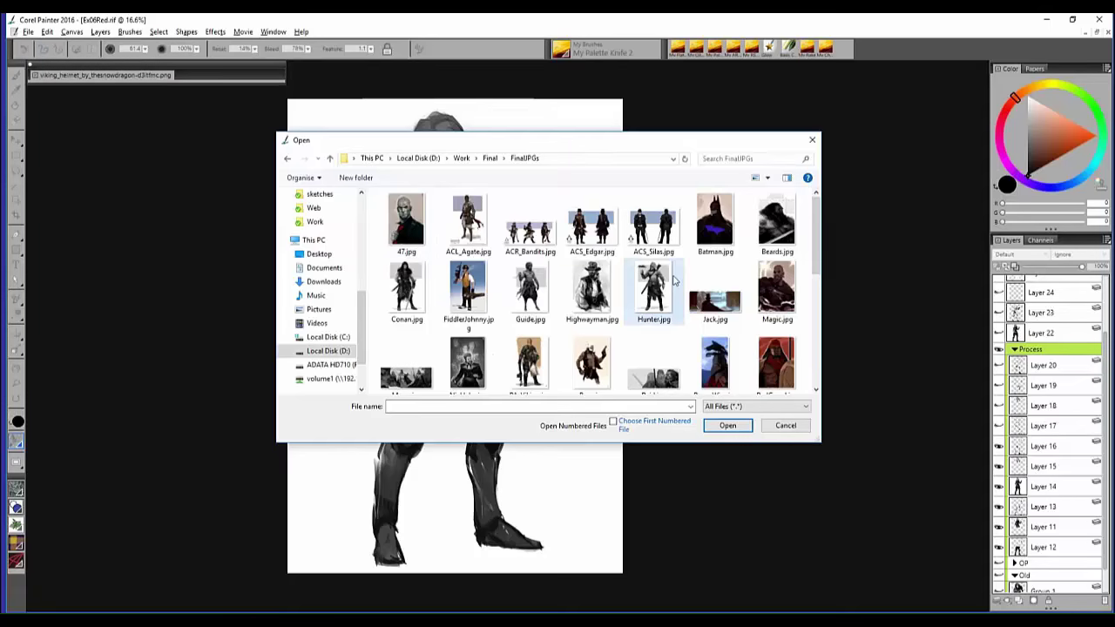
double_click(673, 279)
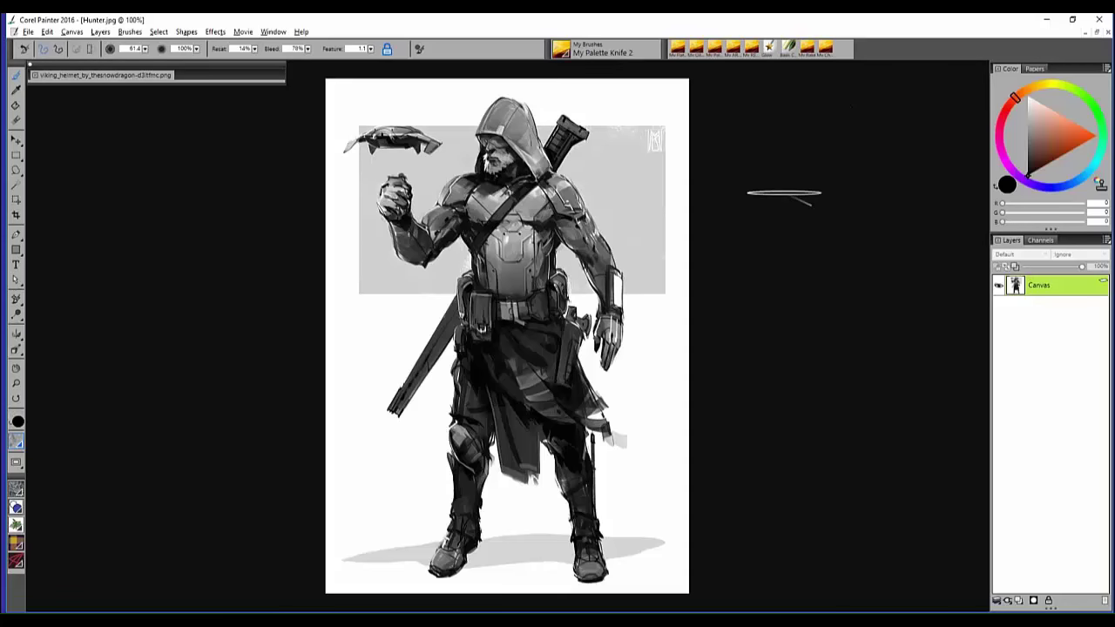
click(1107, 32)
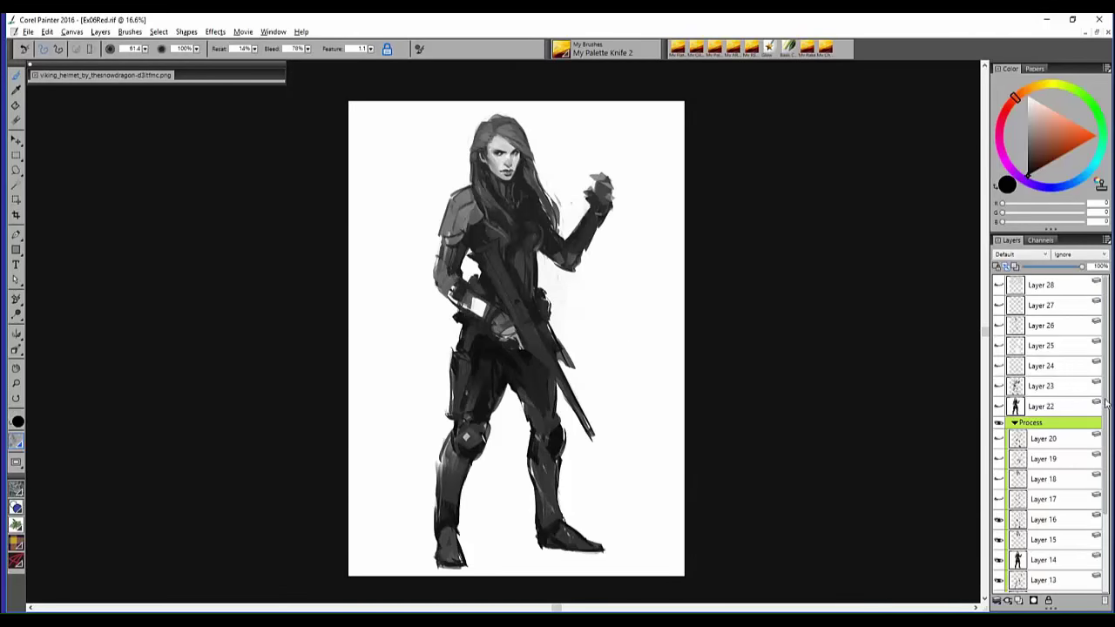
- Show Layer 17 in the Process group of Ex06Red.rif, toggling it to compare the figure with and without its changes
drag(1107, 406, 1108, 438)
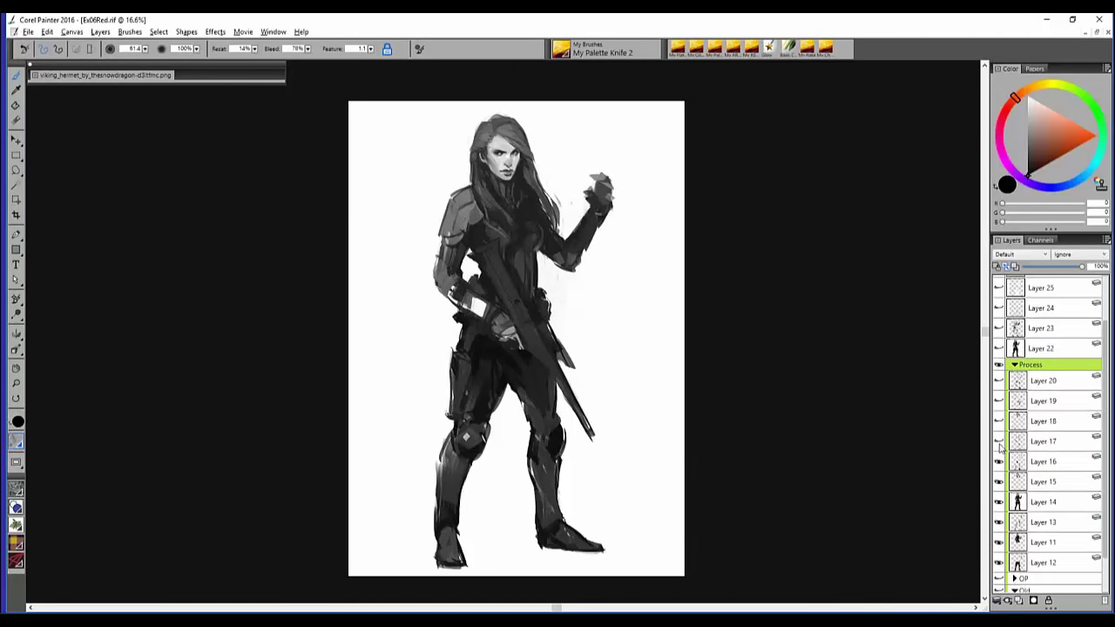
click(1000, 442)
click(999, 442)
click(1000, 442)
click(999, 442)
click(999, 442)
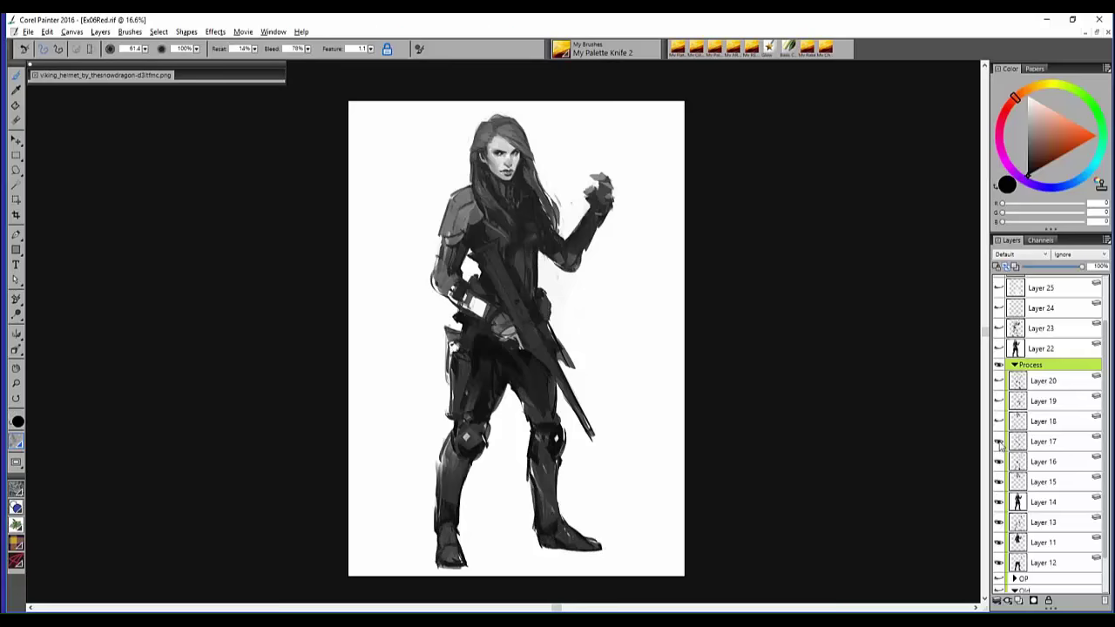
- Show Layer 18 and Layer 19, toggling each to compare the figure with the previous stage
click(999, 423)
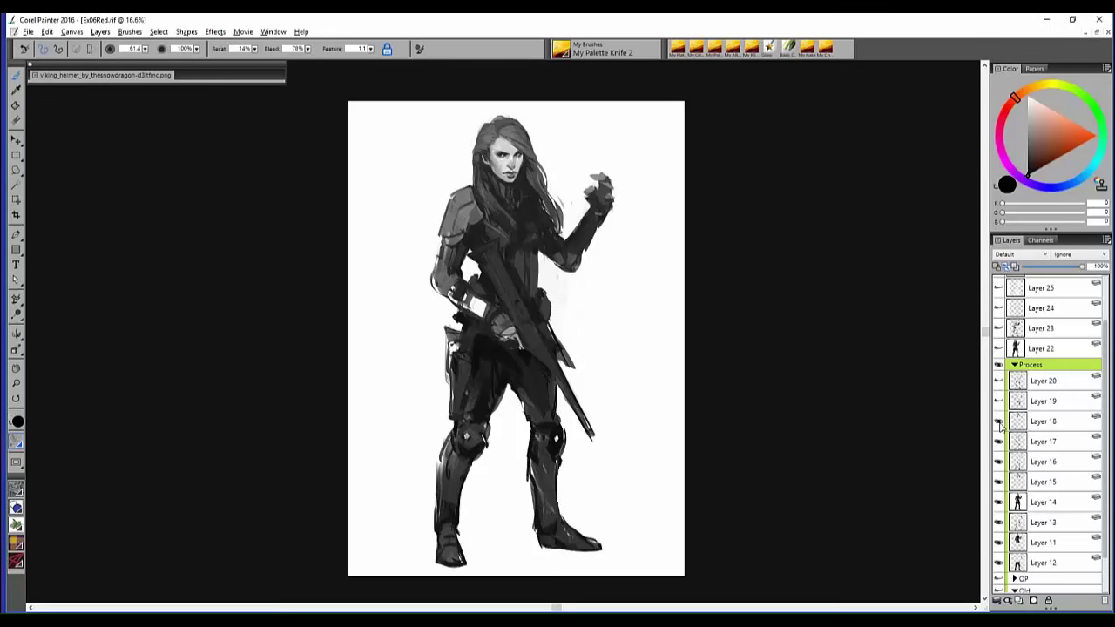
click(999, 423)
click(999, 422)
click(1000, 401)
click(999, 402)
click(999, 401)
- Show Layer 20, toggling it to compare the figure with and without the glasses and refined leg armor
click(1001, 383)
click(1000, 383)
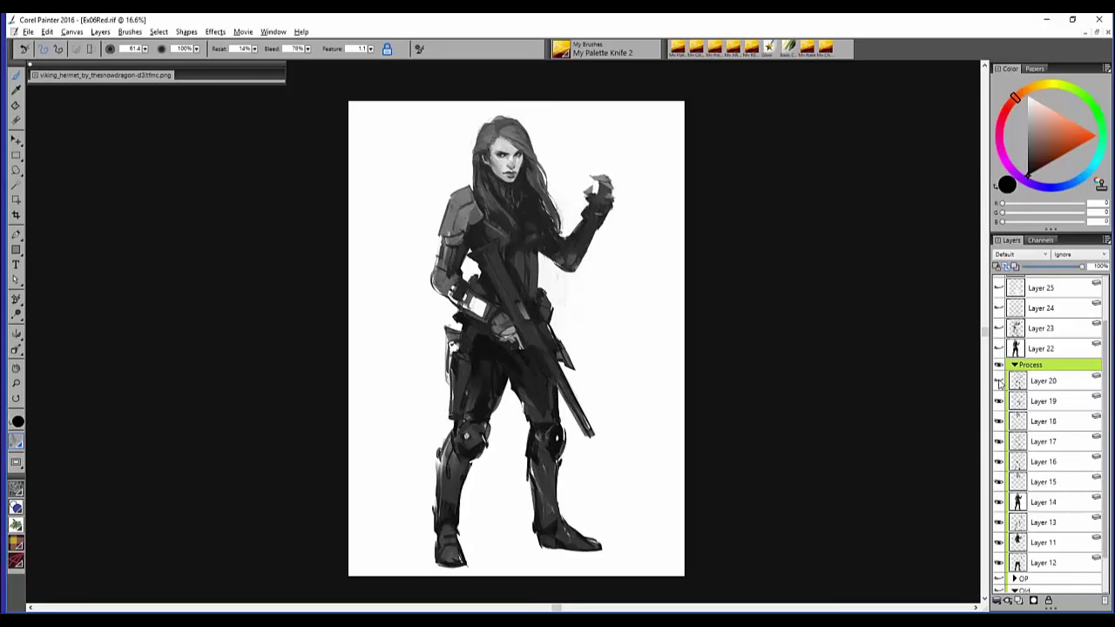
click(1000, 383)
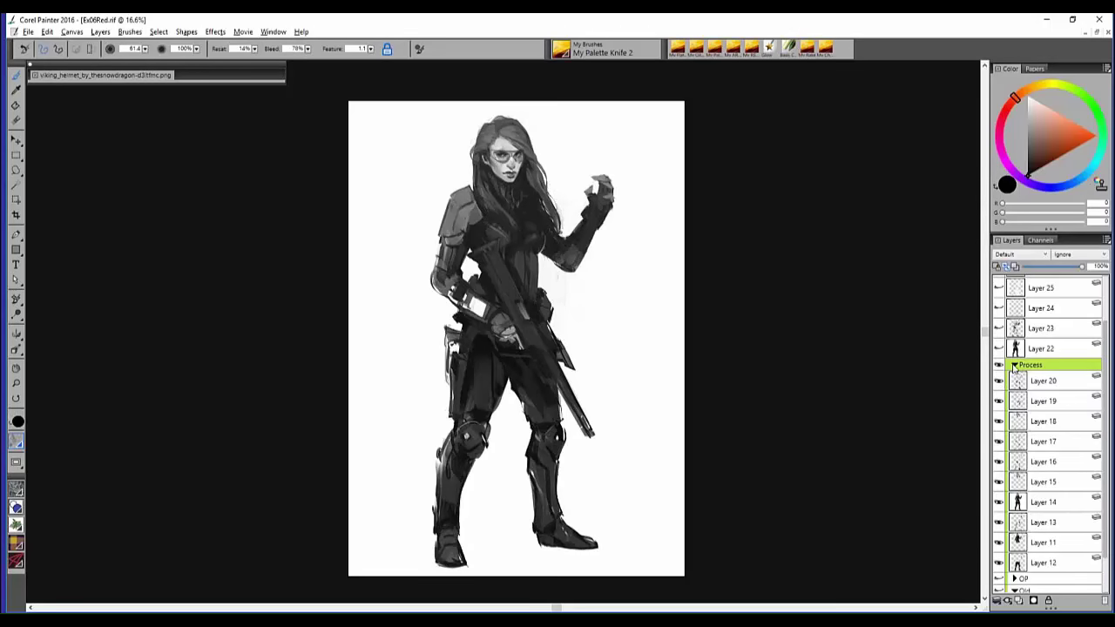
click(1014, 365)
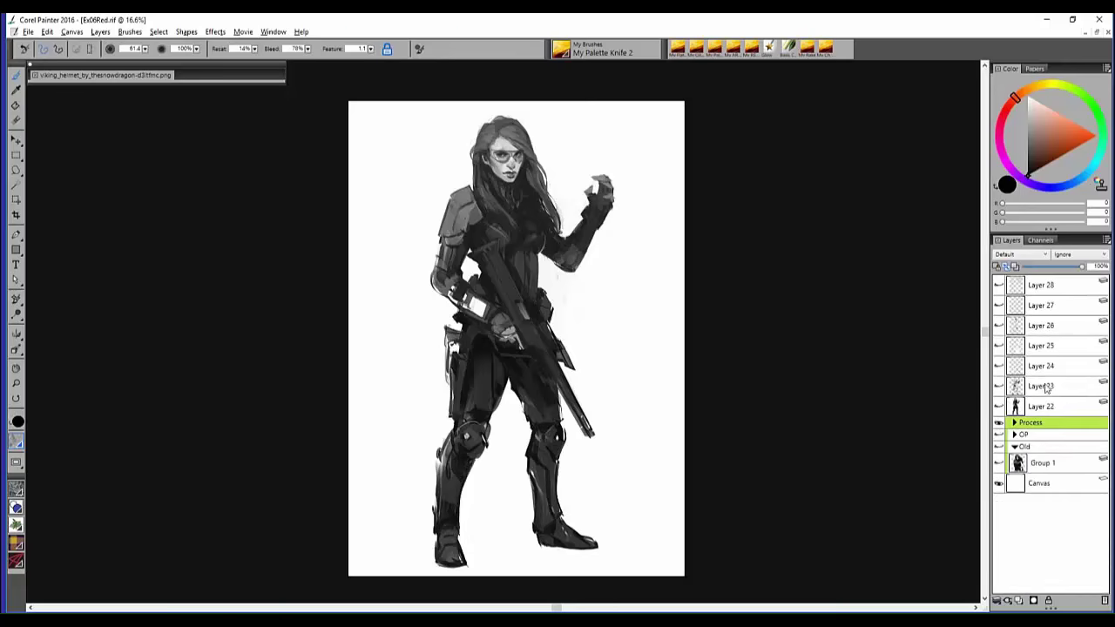
click(1014, 424)
click(999, 383)
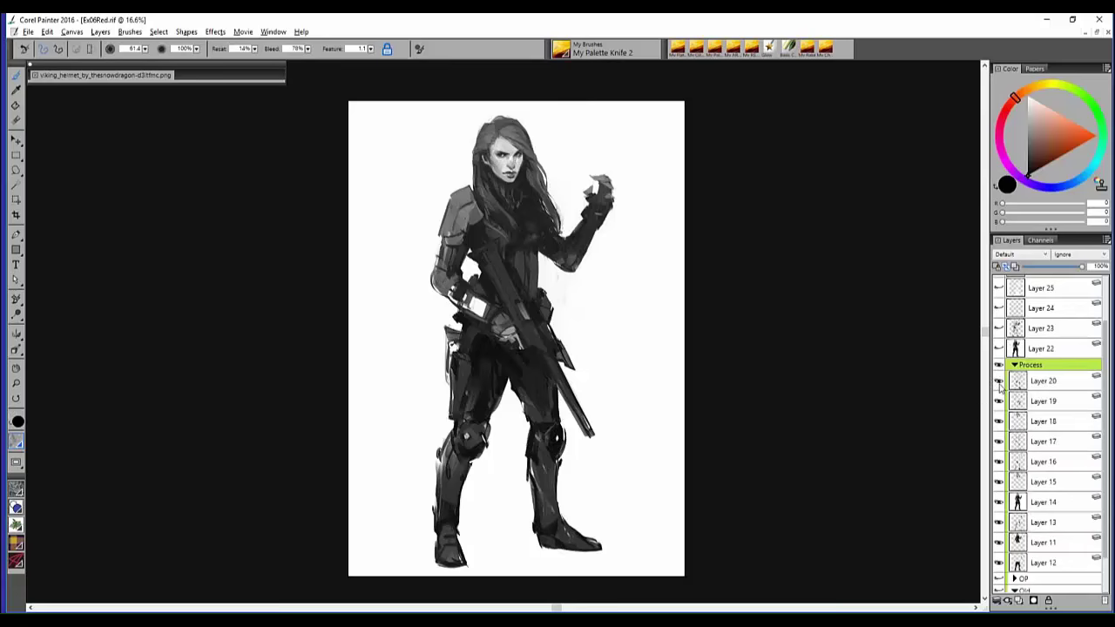
click(999, 383)
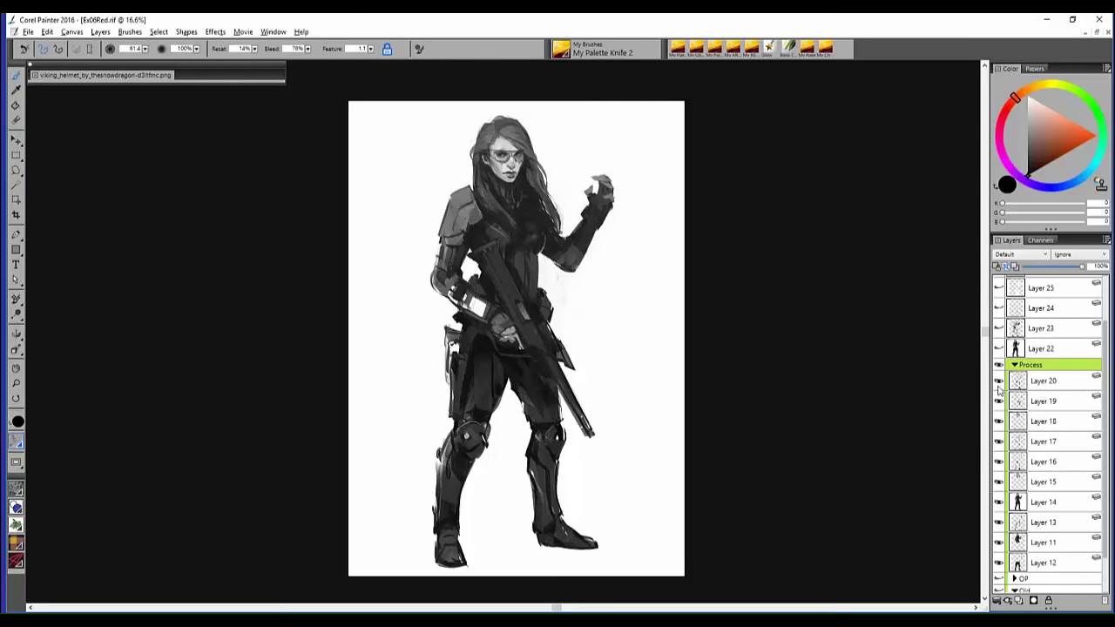
click(999, 384)
click(1000, 383)
- Show Layer 22 above the Process group, toggling it to compare the whole figure with the previous stage
scroll(1106, 353, up, 3)
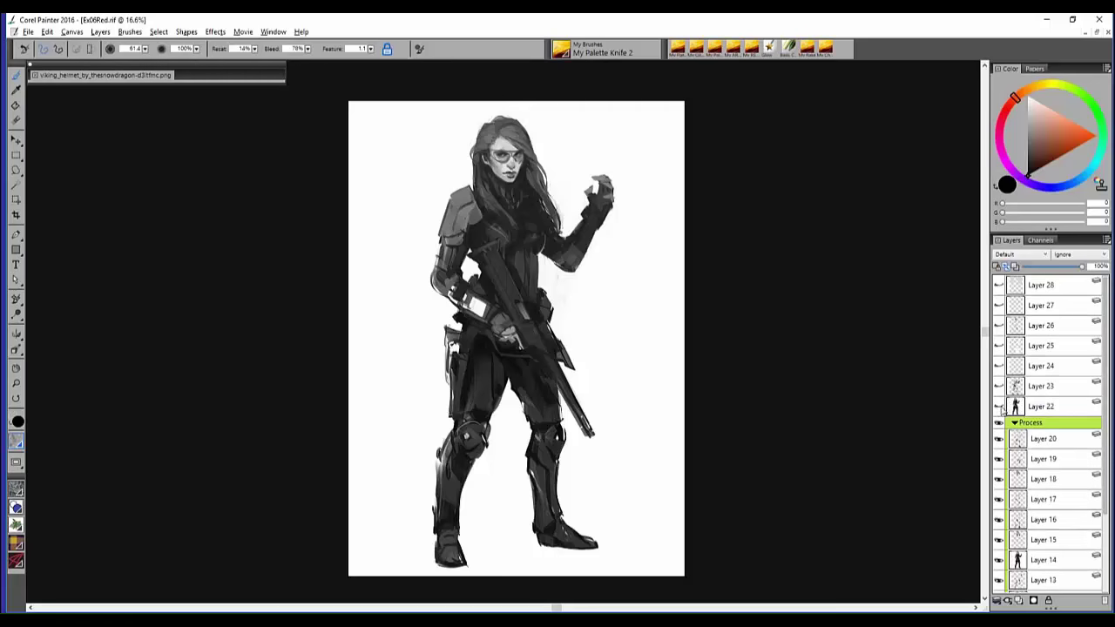
click(1001, 407)
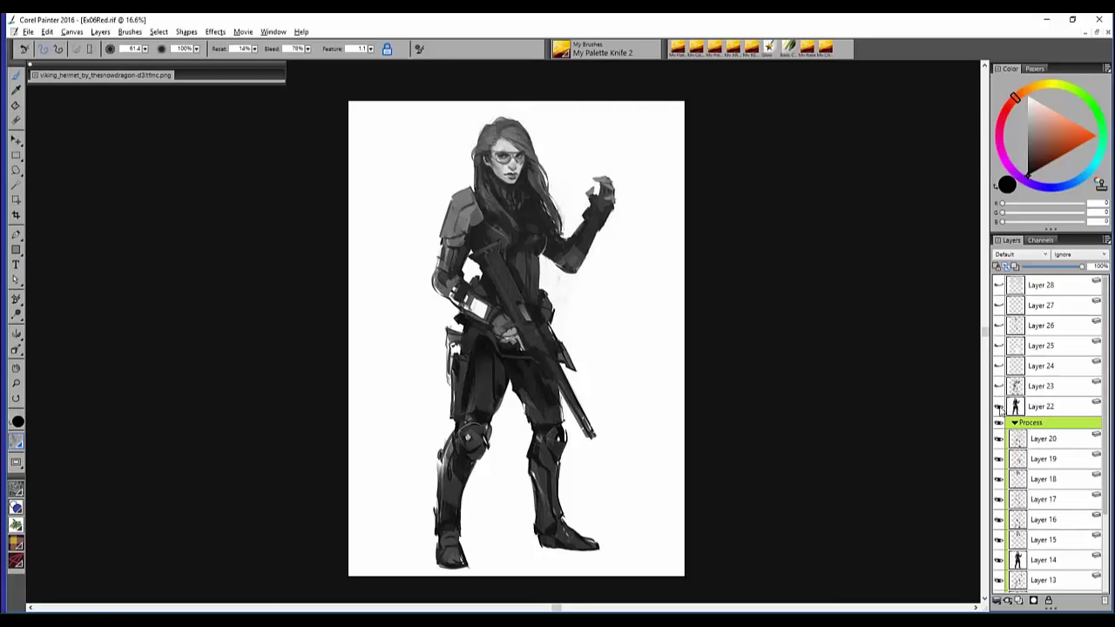
click(1000, 407)
click(1001, 407)
- Toggle Layer 23 on and off to compare the figure with and without the floating sphere and armor details
click(999, 387)
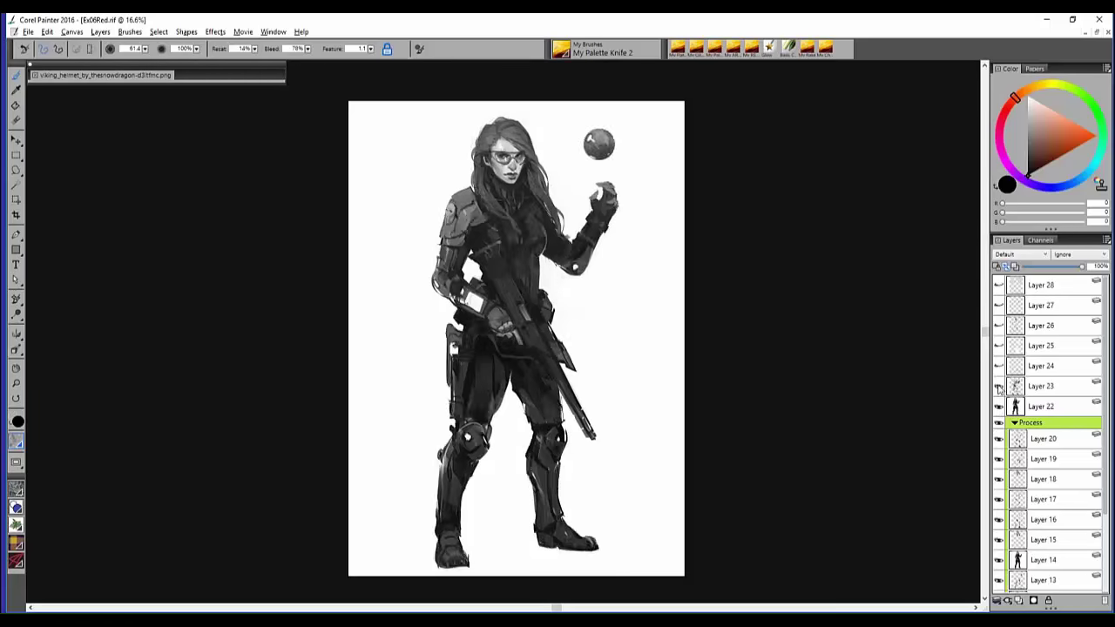
click(999, 387)
click(1000, 387)
click(999, 387)
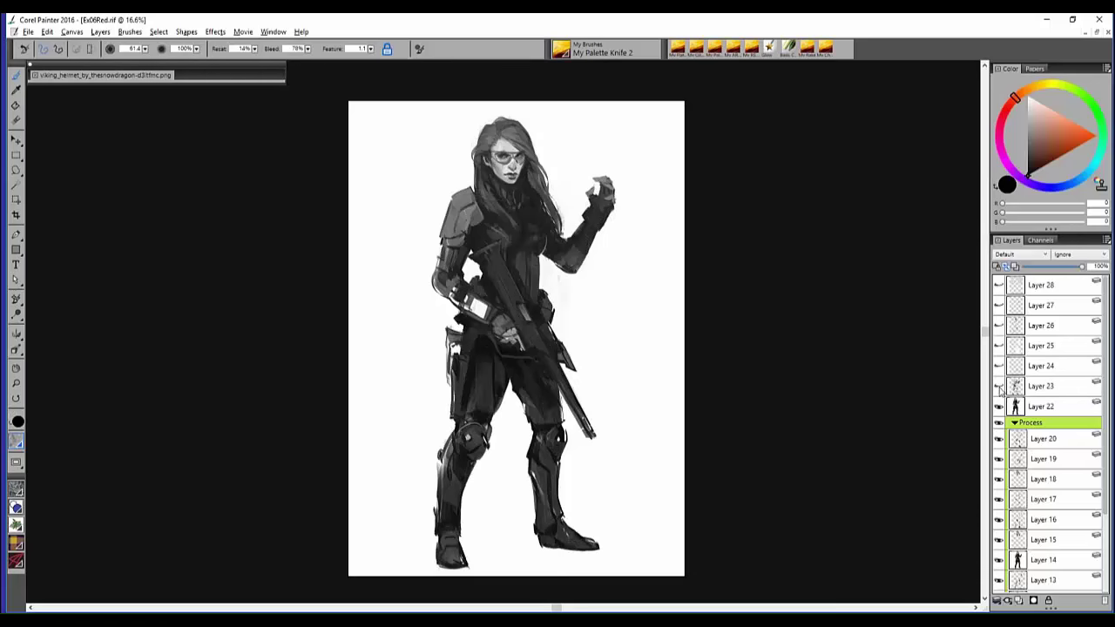
- Show Layer 23 and Layer 24, toggling each to compare the figure with the previous stage
click(999, 387)
click(999, 387)
click(1000, 386)
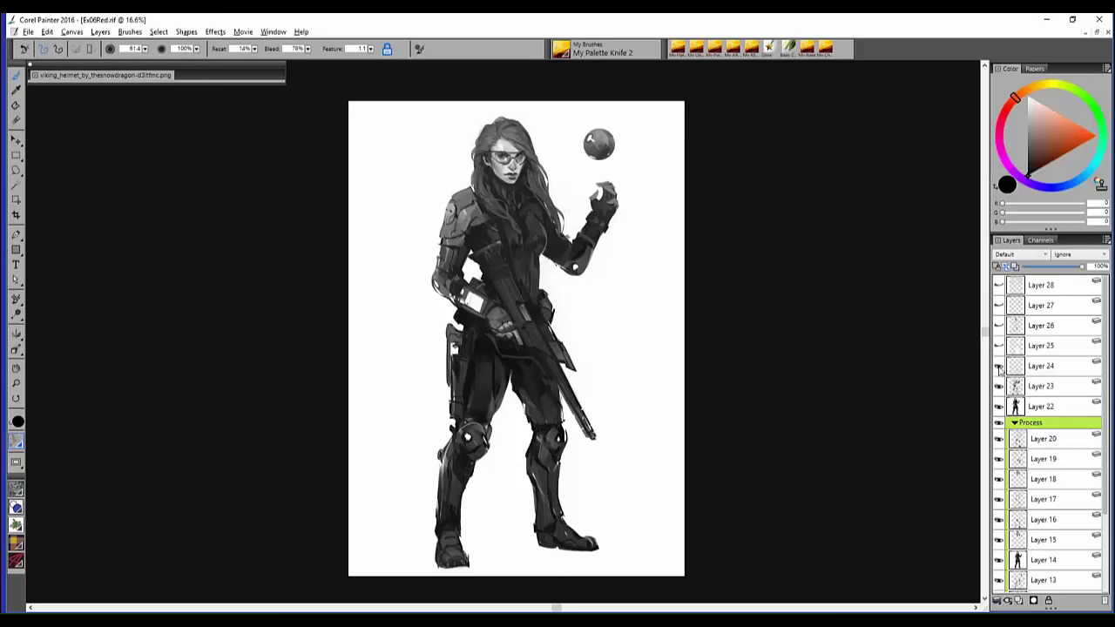
click(999, 368)
click(999, 368)
click(999, 367)
click(999, 368)
- Show Layer 25, toggling it repeatedly to compare the leg shading with the previous stage
click(1000, 346)
click(999, 346)
click(999, 346)
click(1000, 346)
click(999, 346)
click(1000, 345)
click(999, 346)
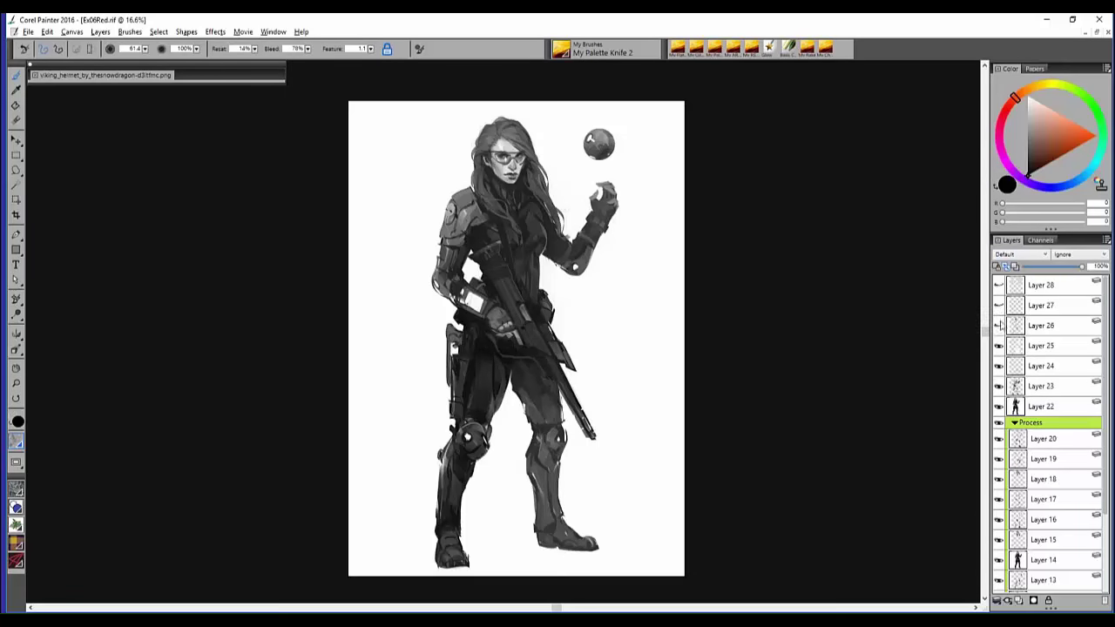
- Show Layer 26, toggling it to compare the suit, glasses and boot details with the previous stage
click(999, 325)
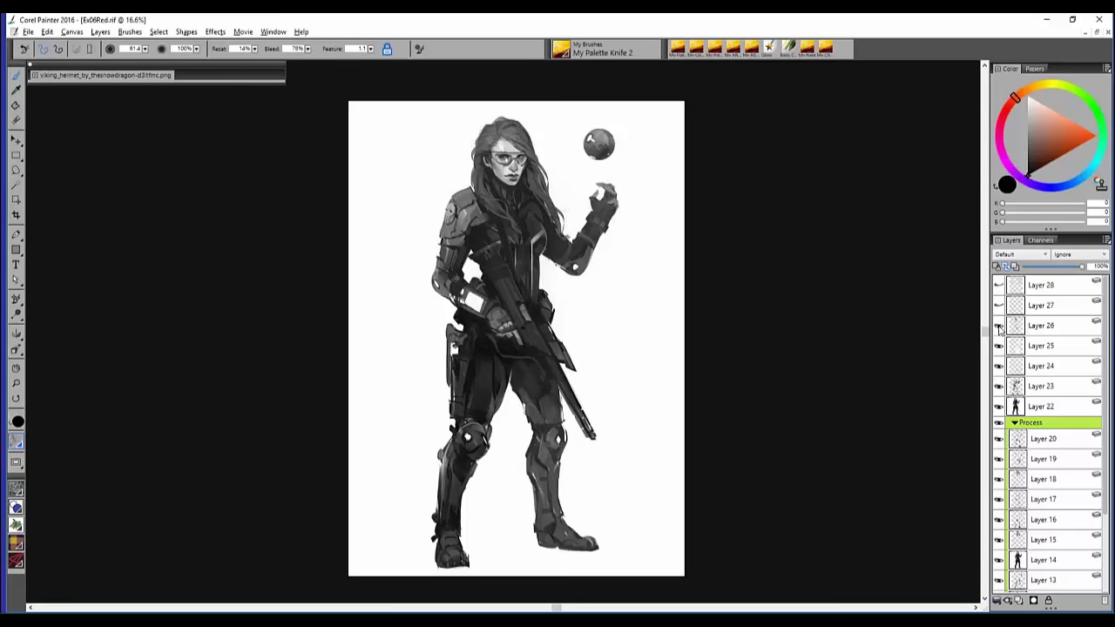
click(1000, 326)
click(999, 326)
click(999, 326)
click(999, 326)
- Show Layer 27 and Layer 28 to view the figure with its ground shadow and grey backdrop rectangle
click(999, 305)
click(1000, 285)
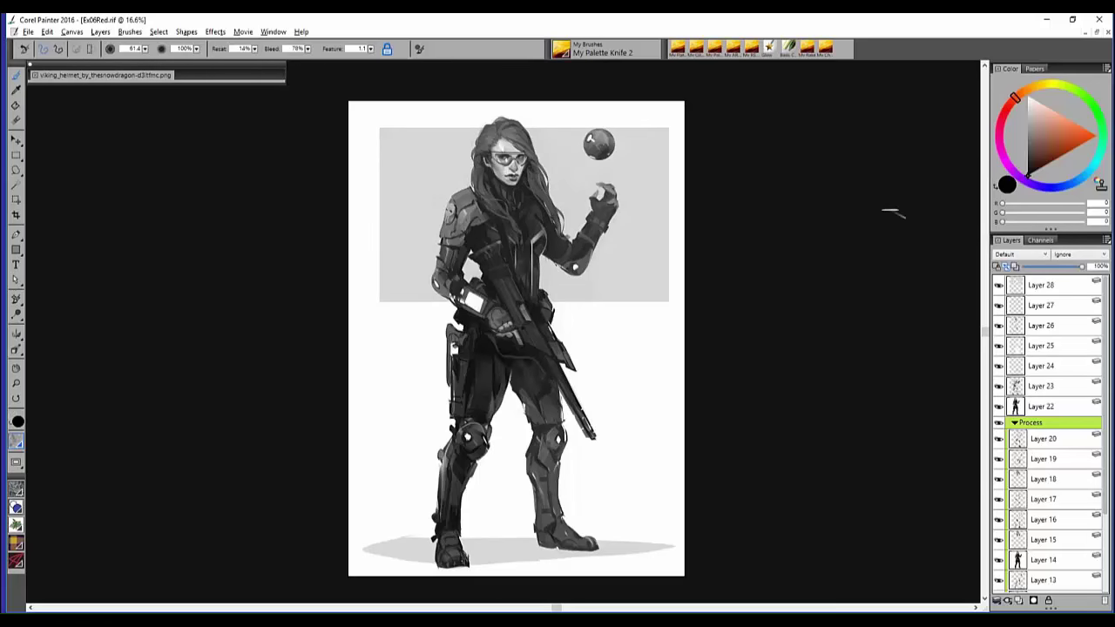
drag(639, 368, 660, 354)
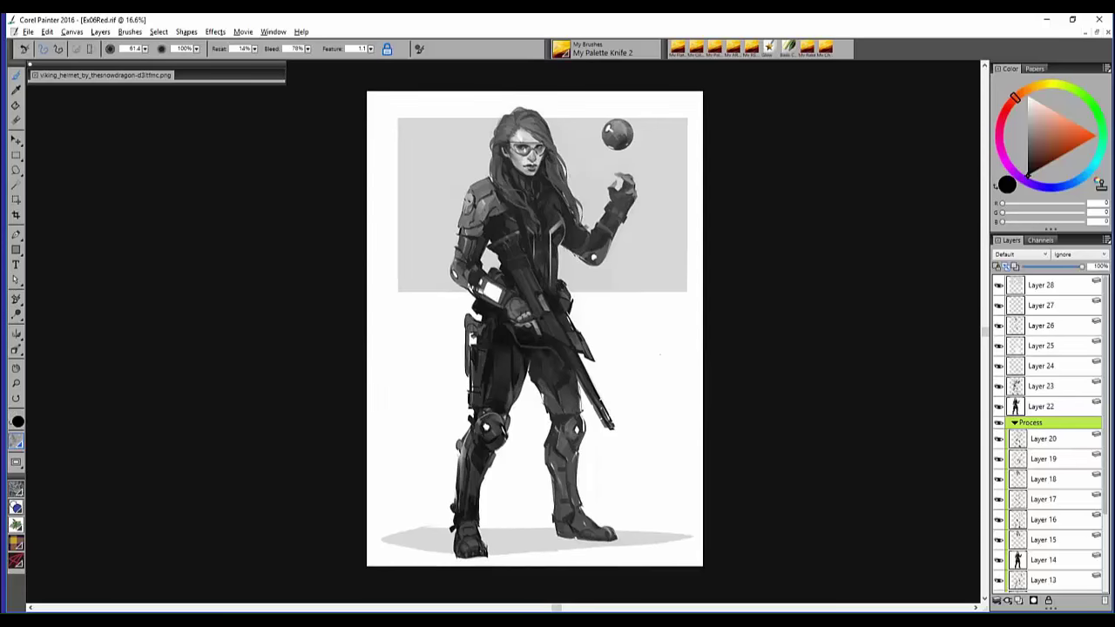
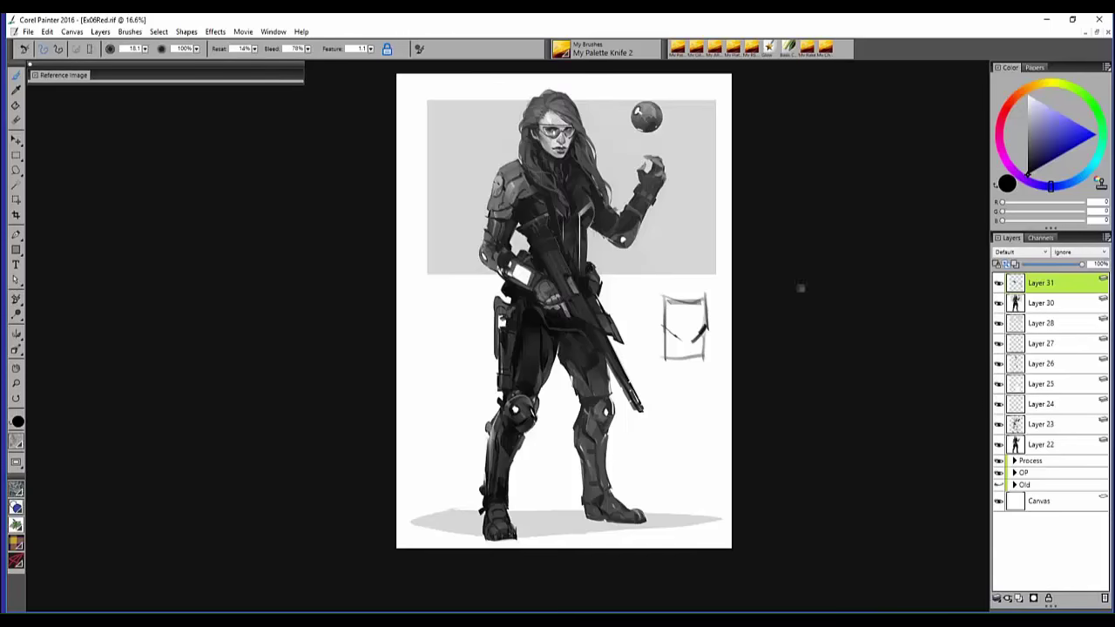
- Sketch a pouch beside the figure's legs on Layer 31, with a pointed flap, centre strap and darkened outline
click(760, 293)
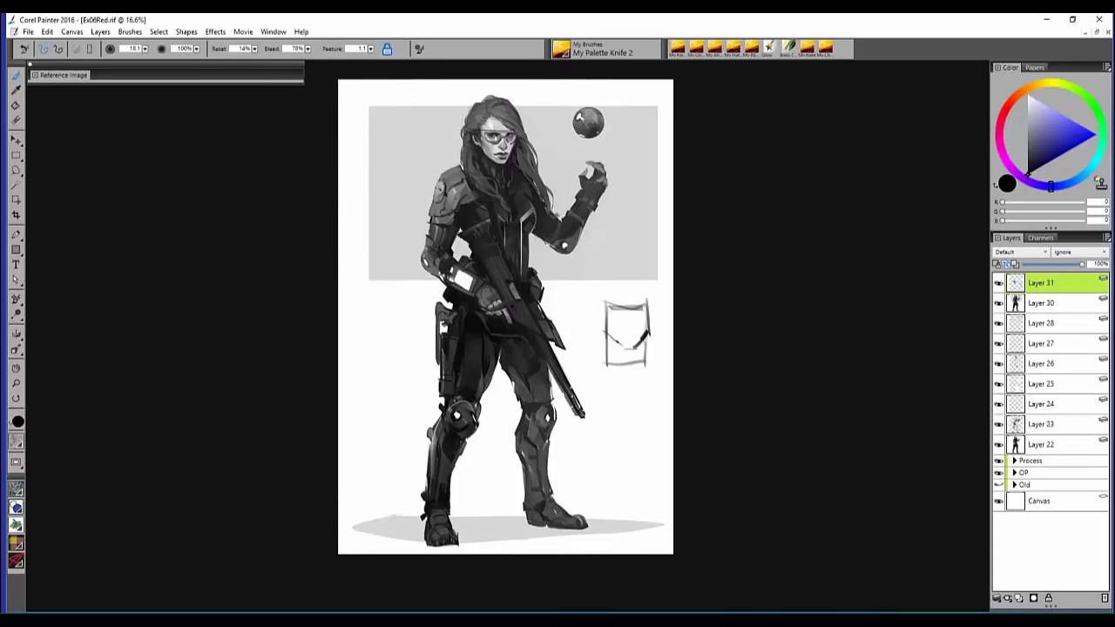
mouse_move(615, 347)
mouse_down()
mouse_move(648, 351)
mouse_move(654, 337)
mouse_move(645, 345)
mouse_up()
mouse_move(603, 300)
mouse_down()
mouse_move(605, 341)
mouse_move(657, 299)
mouse_up()
mouse_move(610, 340)
mouse_down()
mouse_move(612, 363)
mouse_move(655, 369)
mouse_move(612, 373)
mouse_move(636, 367)
mouse_move(647, 333)
mouse_move(642, 348)
mouse_move(640, 336)
mouse_move(629, 349)
mouse_move(636, 321)
mouse_move(623, 335)
mouse_move(661, 296)
mouse_move(638, 309)
mouse_move(660, 301)
mouse_up()
drag(650, 312, 660, 322)
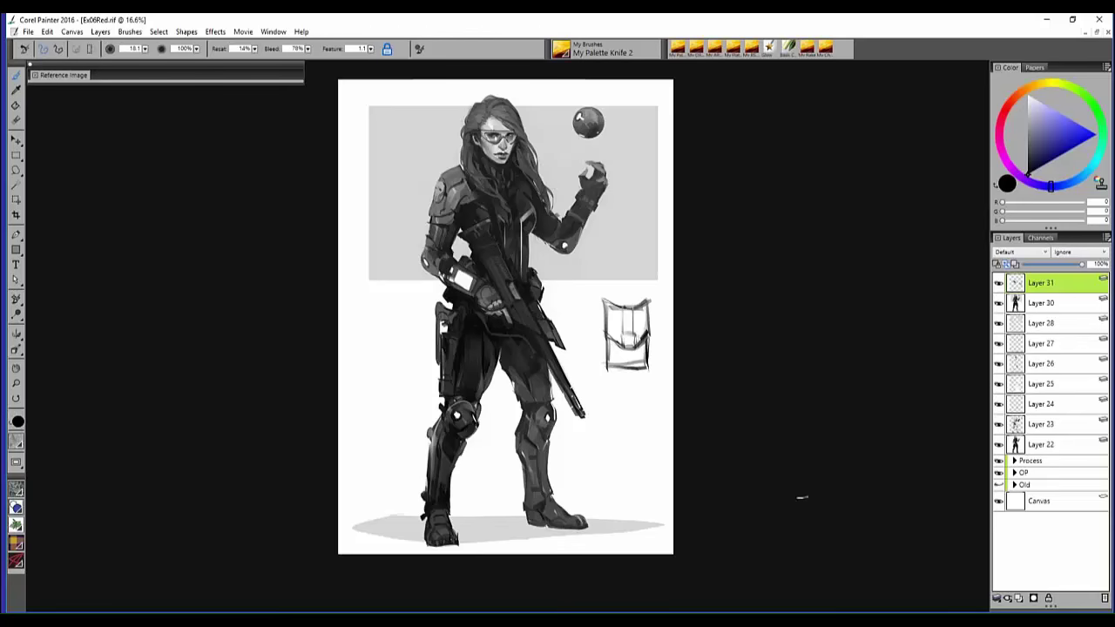
drag(653, 298, 593, 298)
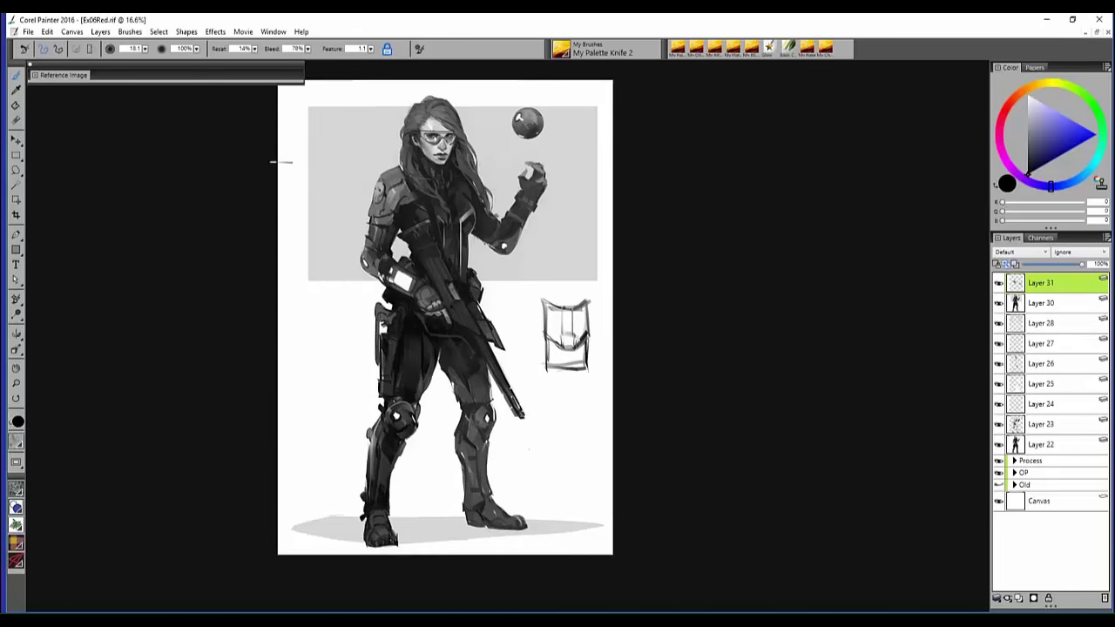
click(47, 31)
mouse_move(97, 219)
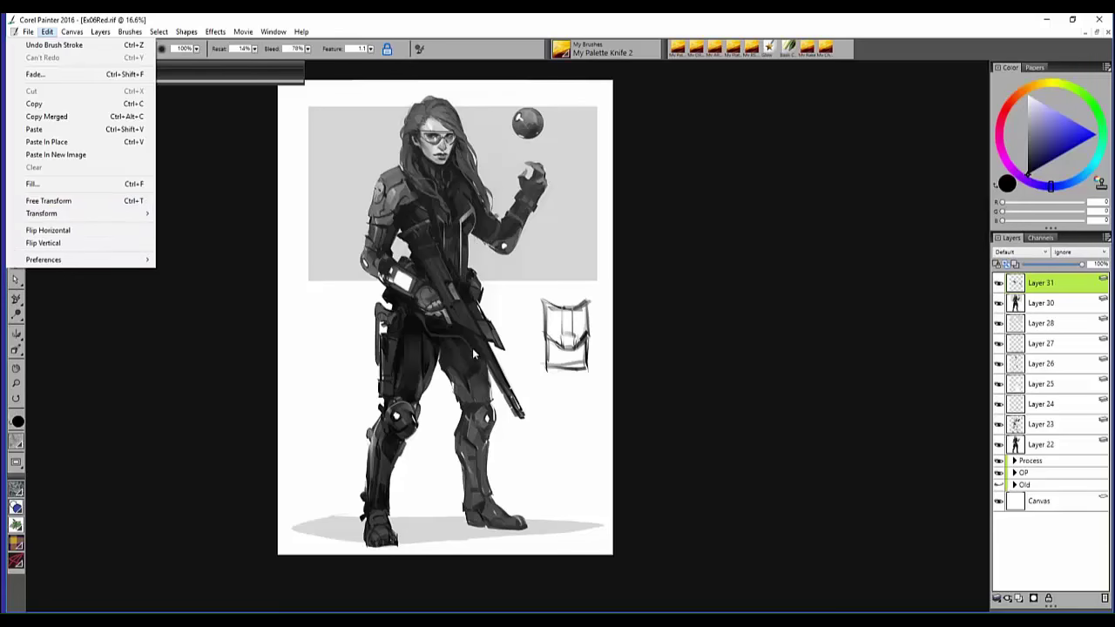
click(732, 265)
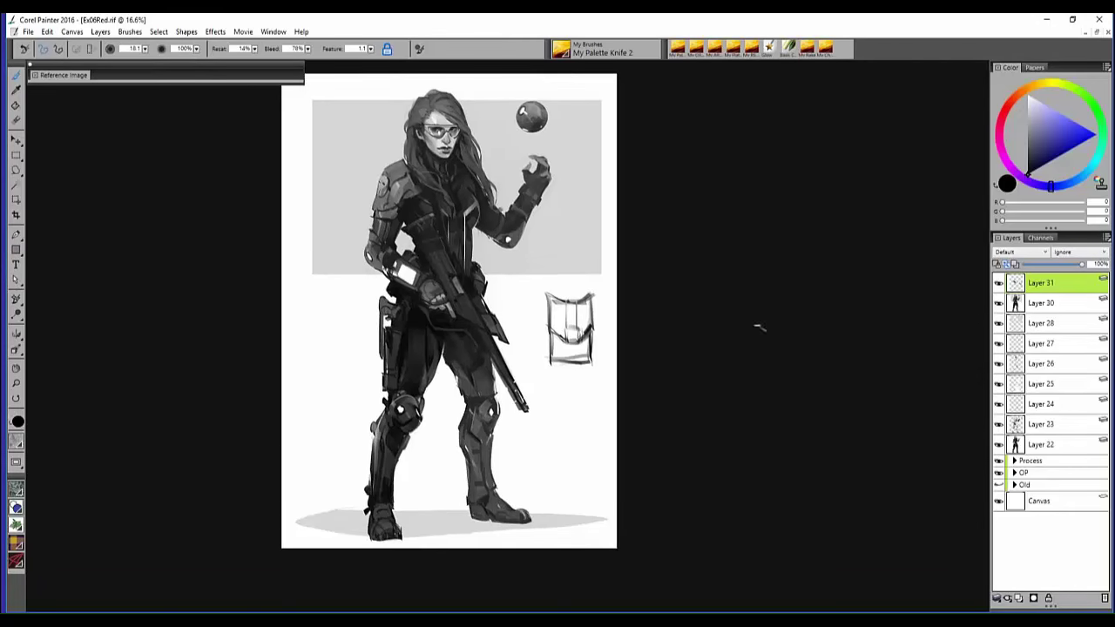
- Delete Layer 31 containing the pouch sketch
click(1103, 599)
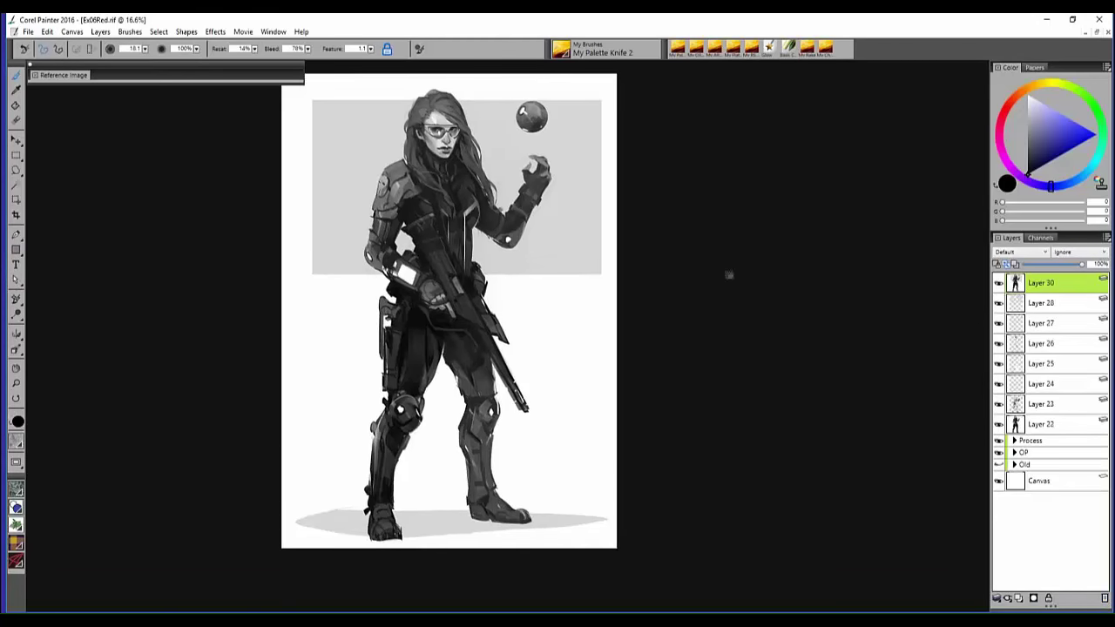
drag(667, 283, 621, 296)
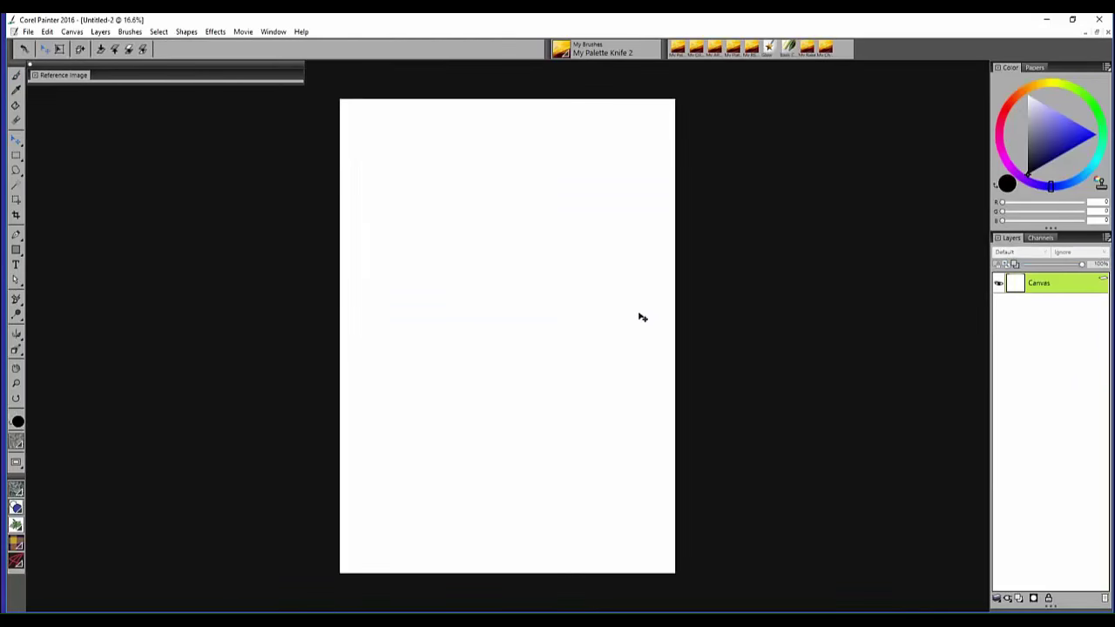
- Paste the copied figure into the new blank document and extend the canvas by 3508 pixels to the right
key(ctrl+v)
click(73, 31)
click(52, 56)
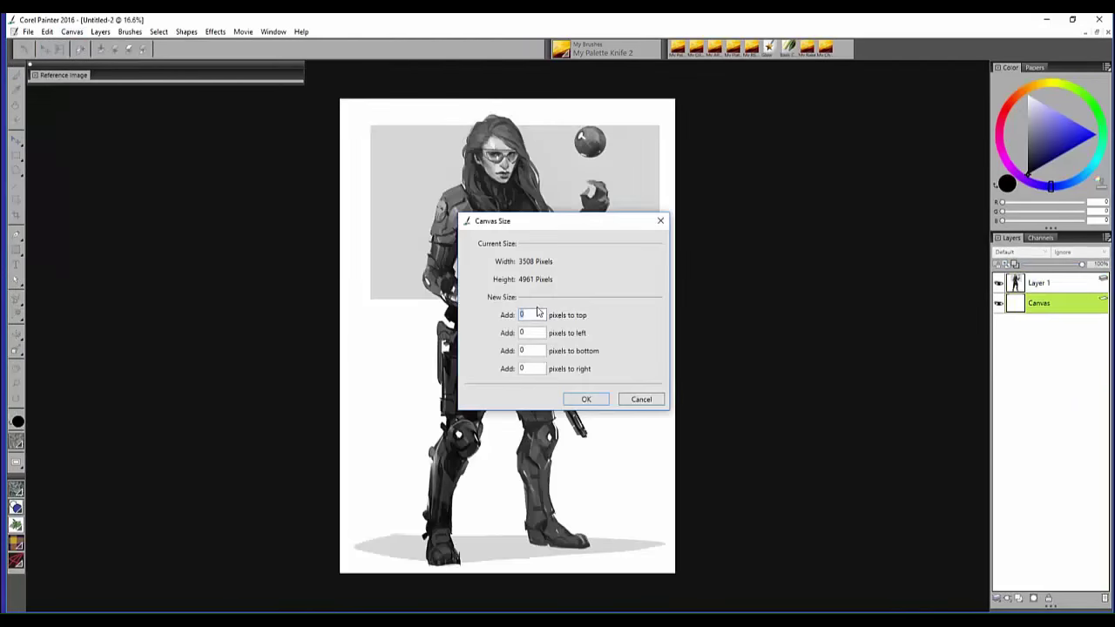
click(533, 369)
text(3508)
click(586, 399)
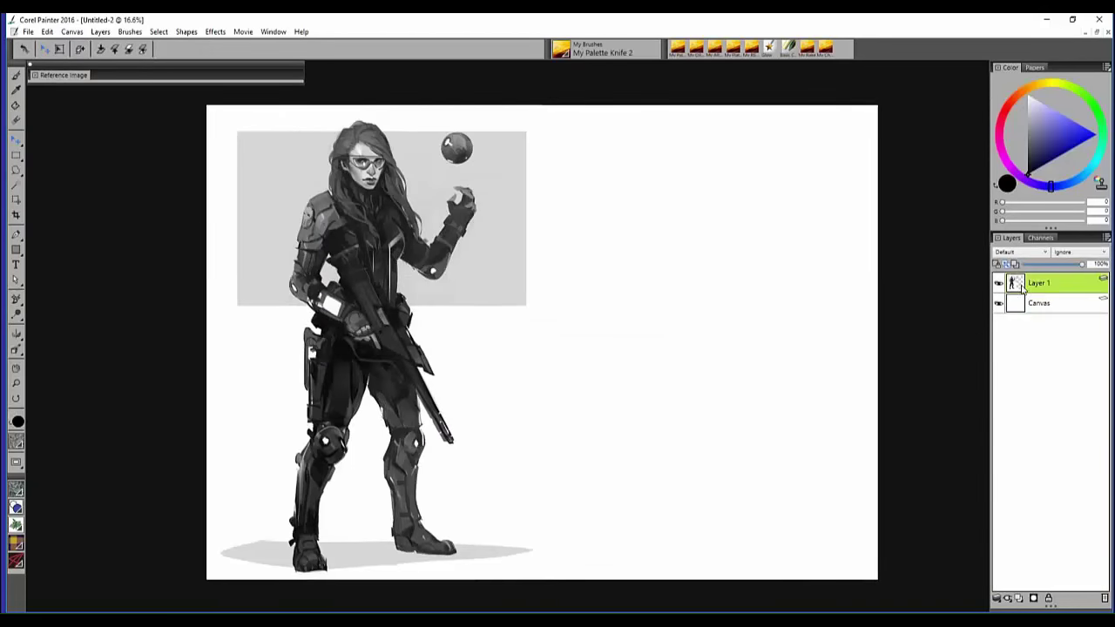
- Paste a second copy of the figure, flip it horizontally and move it to the empty right half of the canvas
key(ctrl+v)
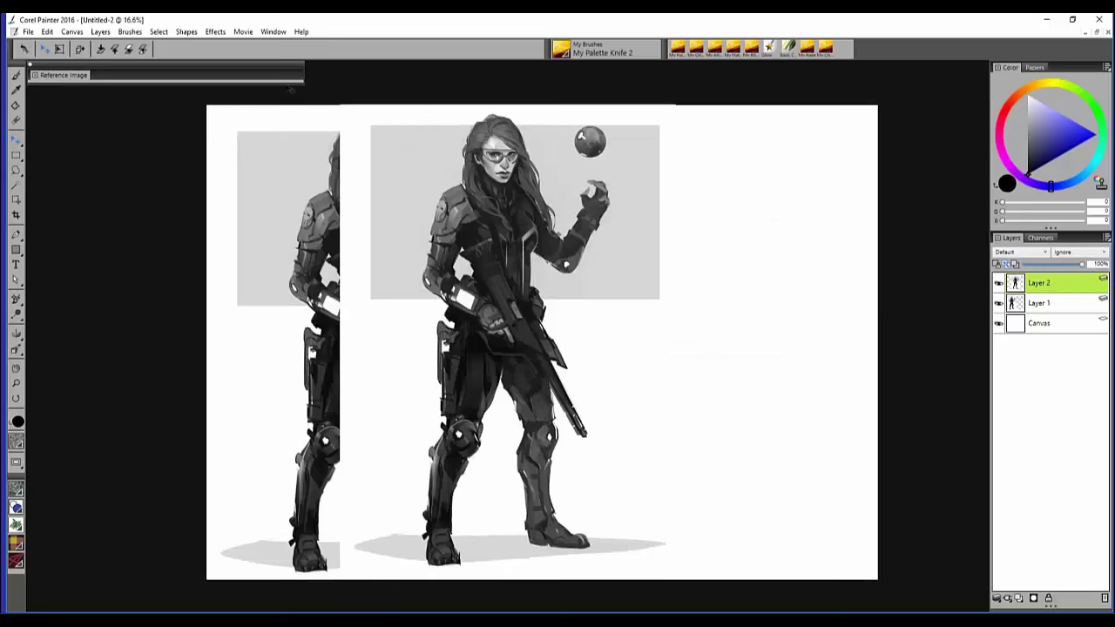
click(47, 31)
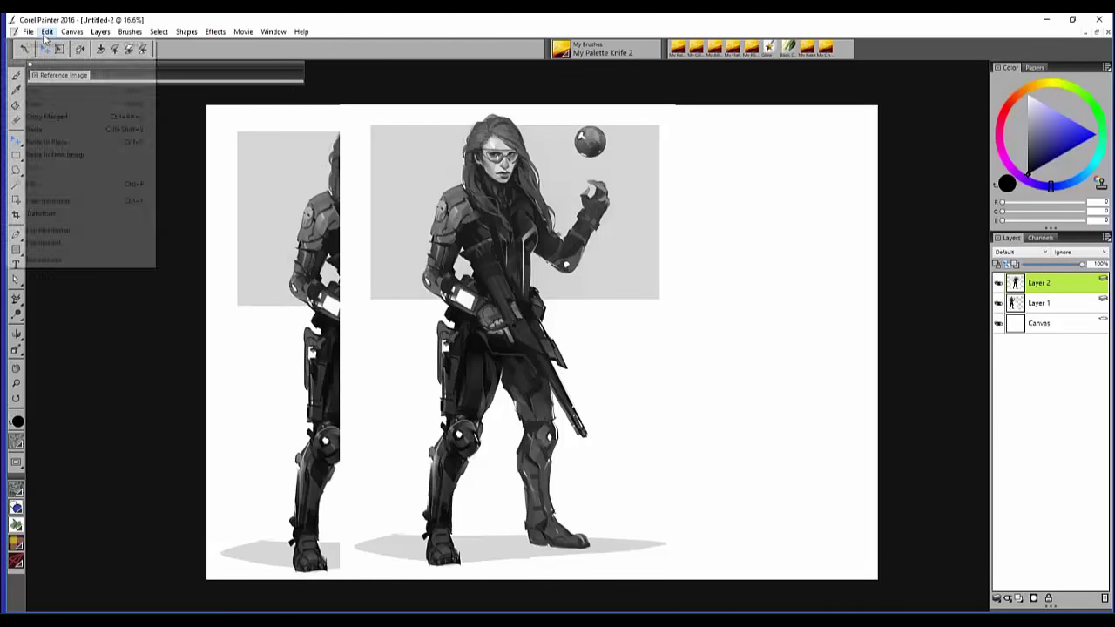
click(57, 231)
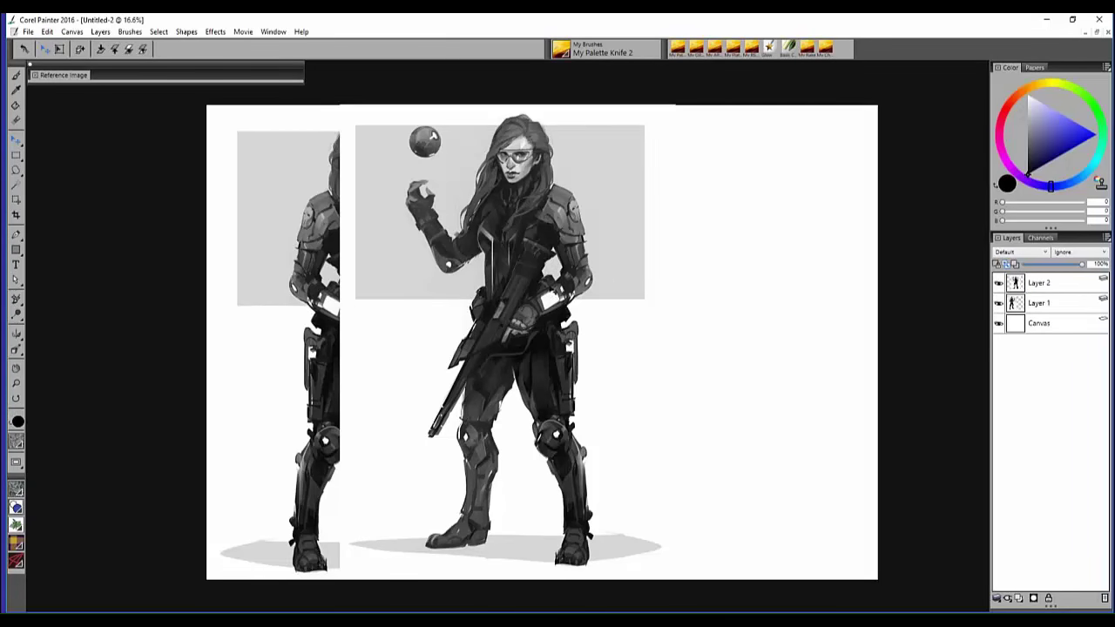
drag(433, 137, 516, 246)
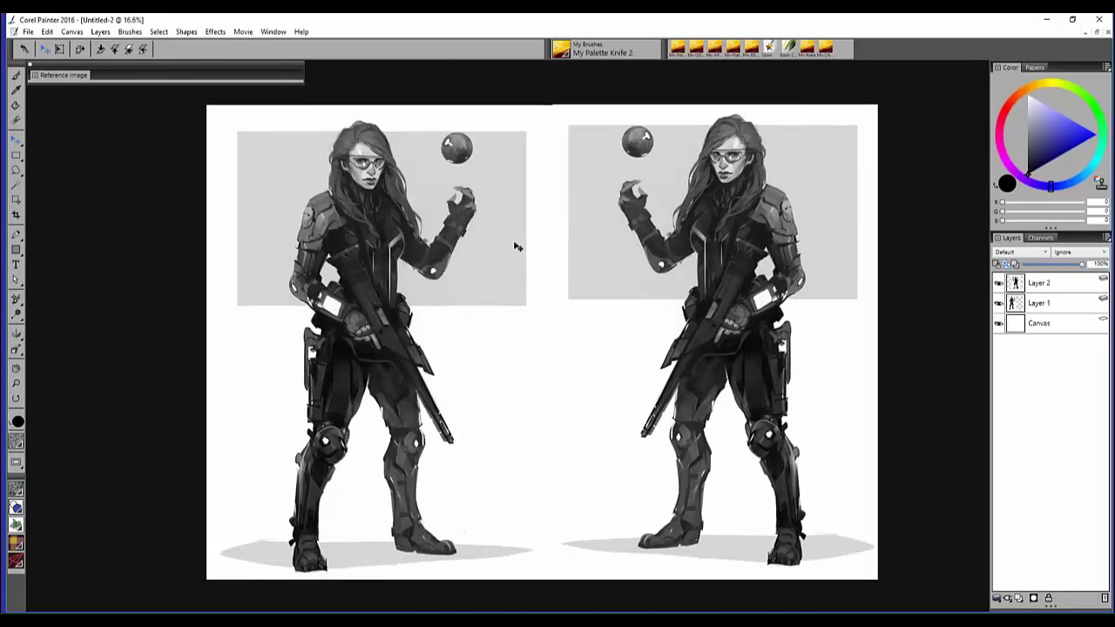
- Nudge the mirrored figure down and slightly left to align it with the original figure
key(Down)
key(Down)
key(Down)
key(Down)
key(Down)
key(Down)
key(Down)
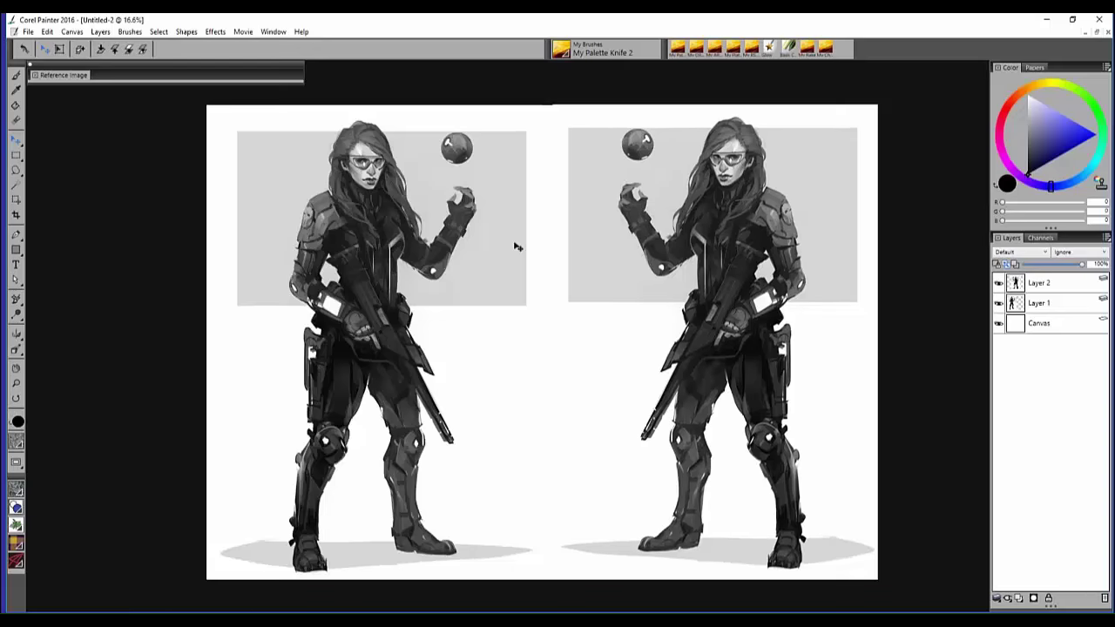
key(Left)
key(Left)
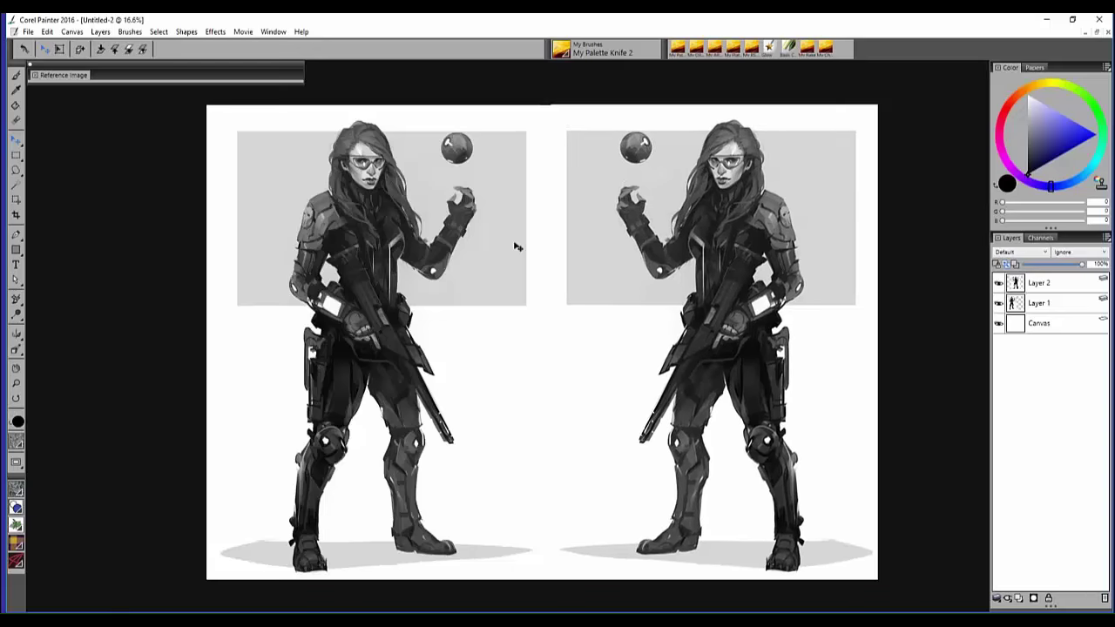
- Add a new layer and paint black over the mirrored figure's chest and upper rifle with an enlarged Palette Knife brush
key(b)
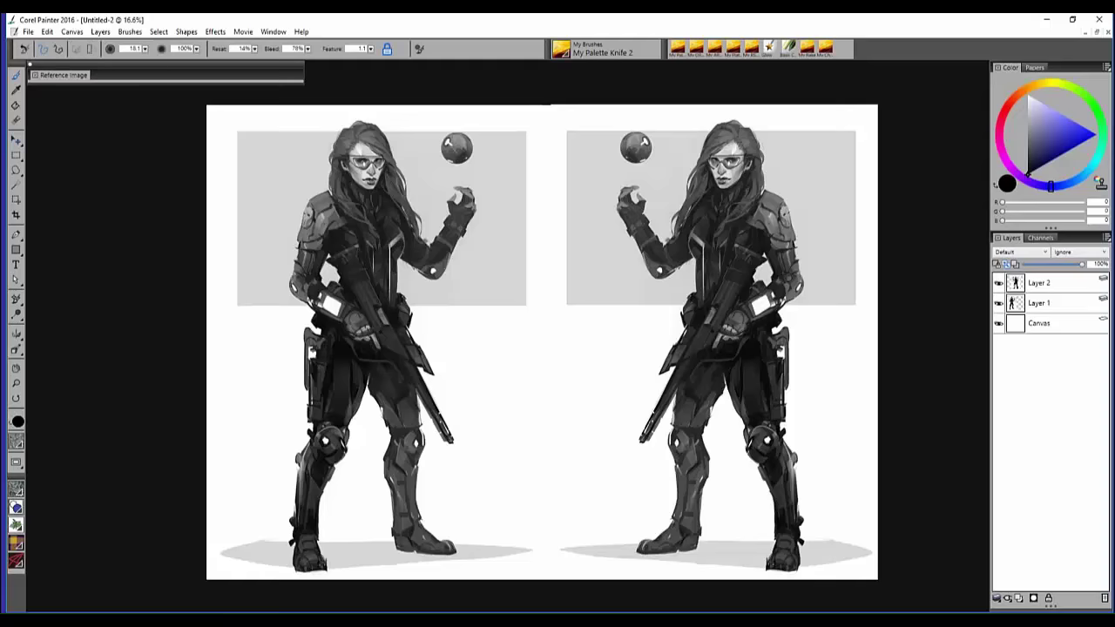
drag(949, 305, 904, 298)
key(ctrl+shift+n)
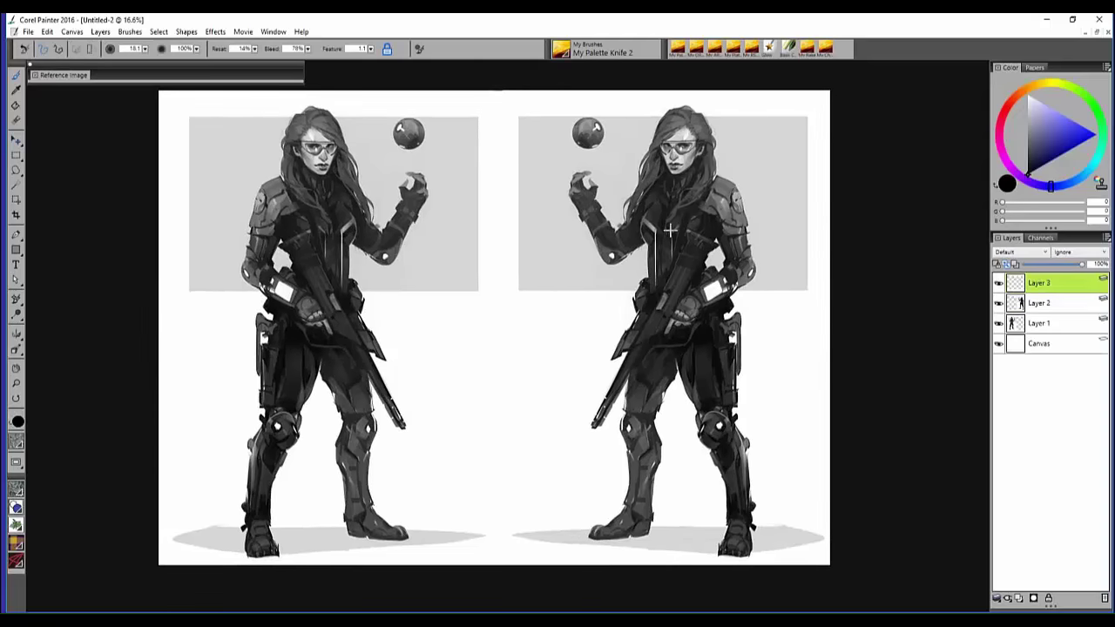
key(bracketright)
key(bracketright)
key(bracketright)
mouse_move(643, 229)
mouse_down()
mouse_move(649, 211)
mouse_move(664, 213)
mouse_move(680, 241)
mouse_up()
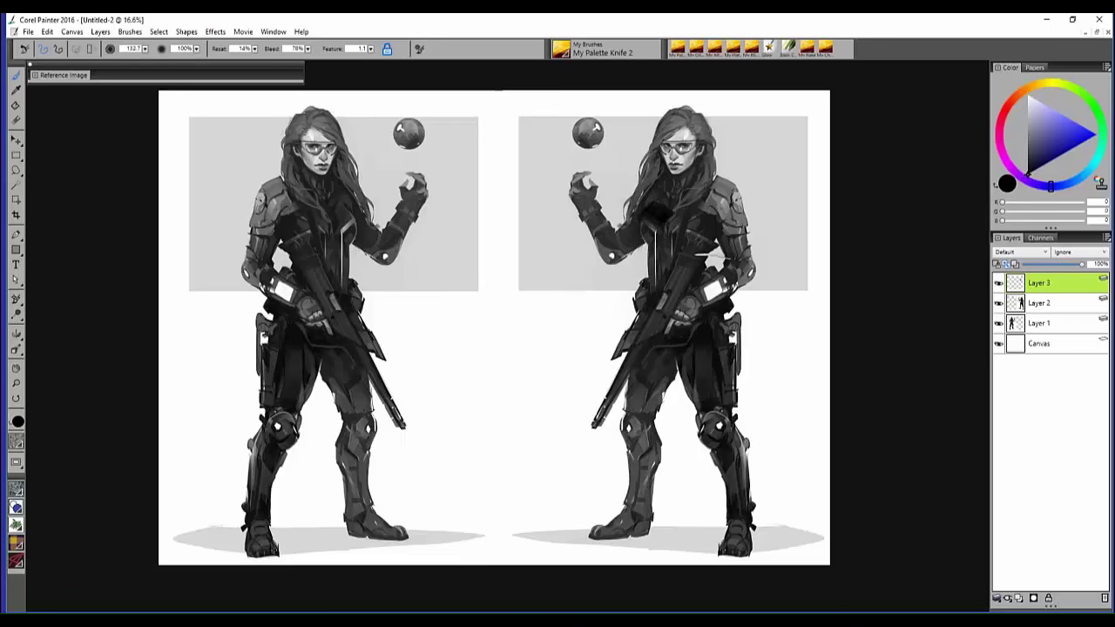
mouse_move(648, 228)
mouse_down()
mouse_move(663, 198)
mouse_move(679, 190)
mouse_move(682, 220)
mouse_move(692, 202)
mouse_move(688, 240)
mouse_move(676, 207)
mouse_move(666, 263)
mouse_move(659, 250)
mouse_move(701, 216)
mouse_move(679, 297)
mouse_move(692, 205)
mouse_up()
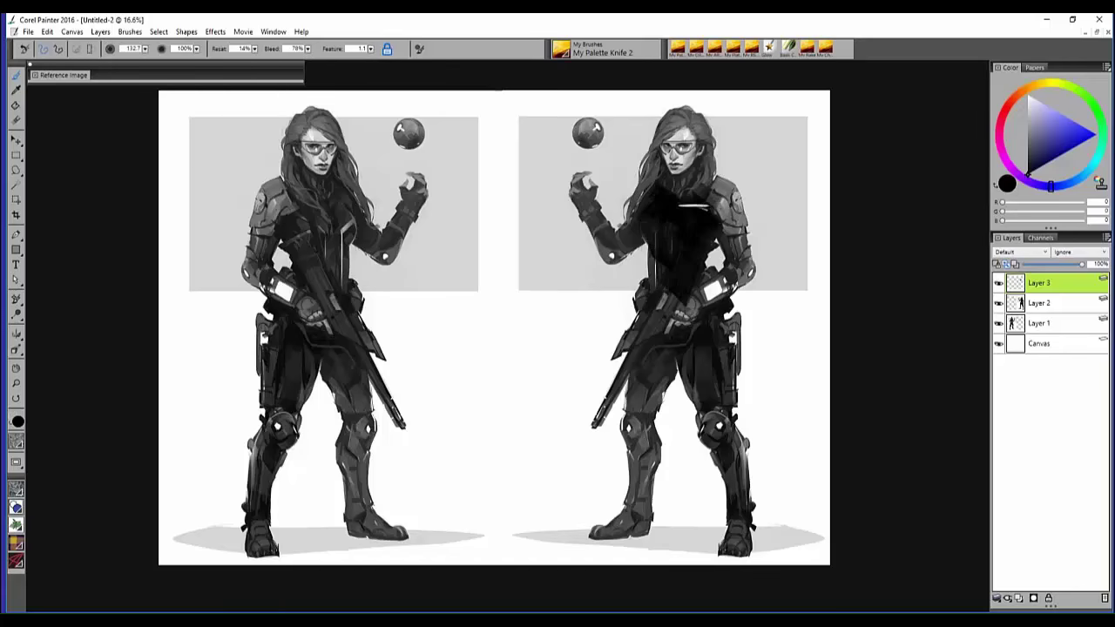
- Paint over the mirrored figure's face with sampled hair greys and extend the strands down the back
alt+click(650, 218)
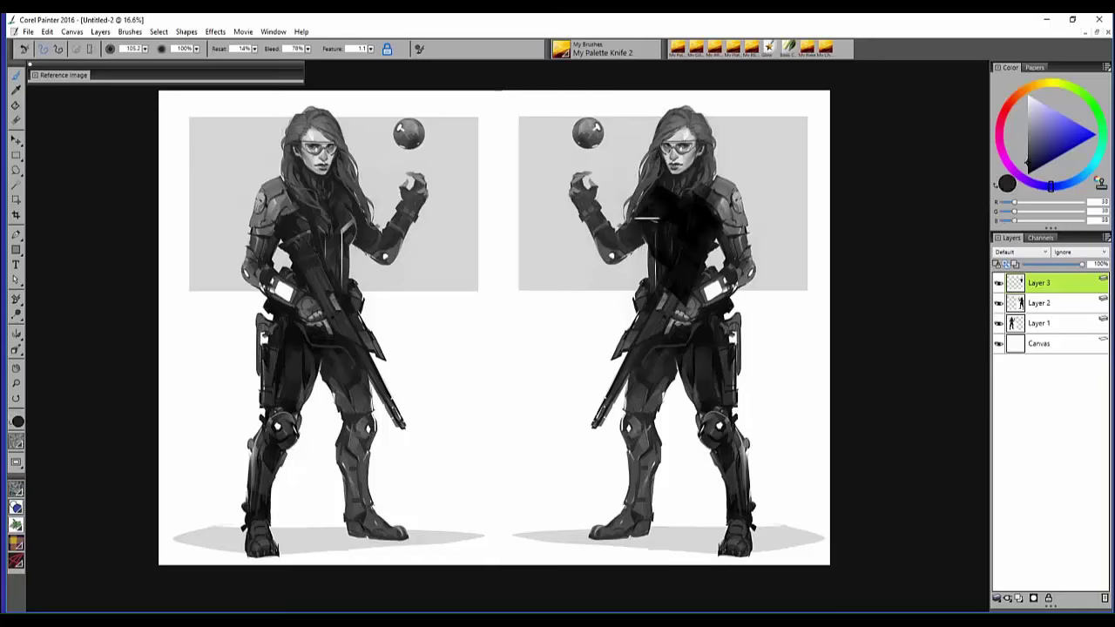
alt+click(675, 126)
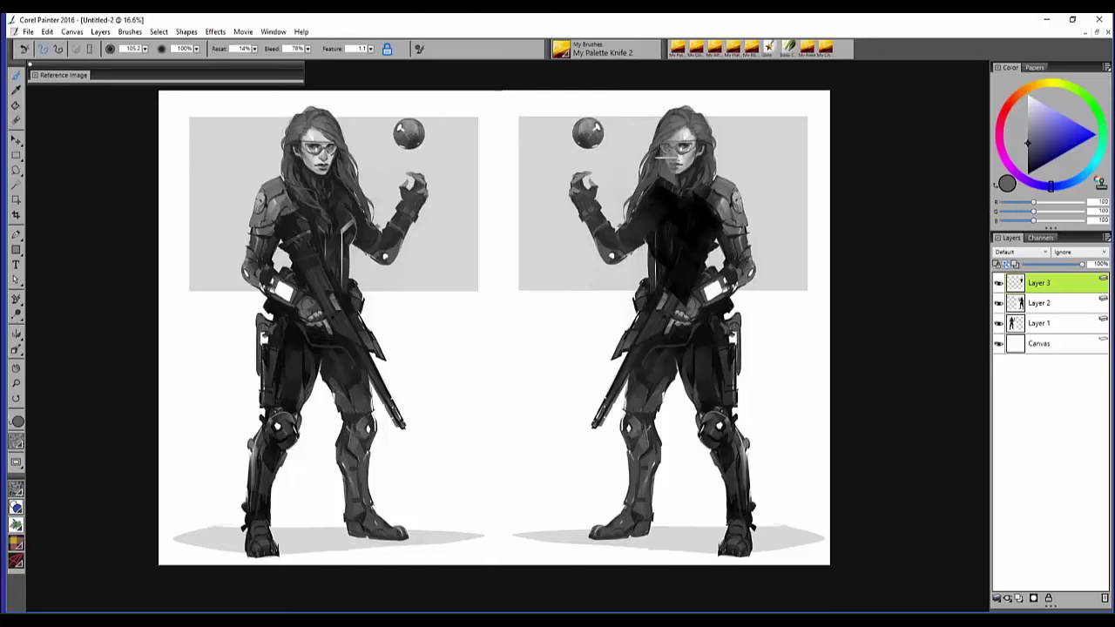
mouse_move(667, 158)
mouse_down()
mouse_move(688, 126)
mouse_move(676, 159)
mouse_move(688, 140)
mouse_move(684, 188)
mouse_move(667, 199)
mouse_move(693, 249)
mouse_up()
alt+click(662, 140)
key([)
alt+click(684, 205)
mouse_move(704, 144)
mouse_down()
mouse_move(695, 211)
mouse_move(721, 202)
mouse_move(721, 186)
mouse_move(708, 190)
mouse_move(701, 235)
mouse_up()
alt+click(710, 190)
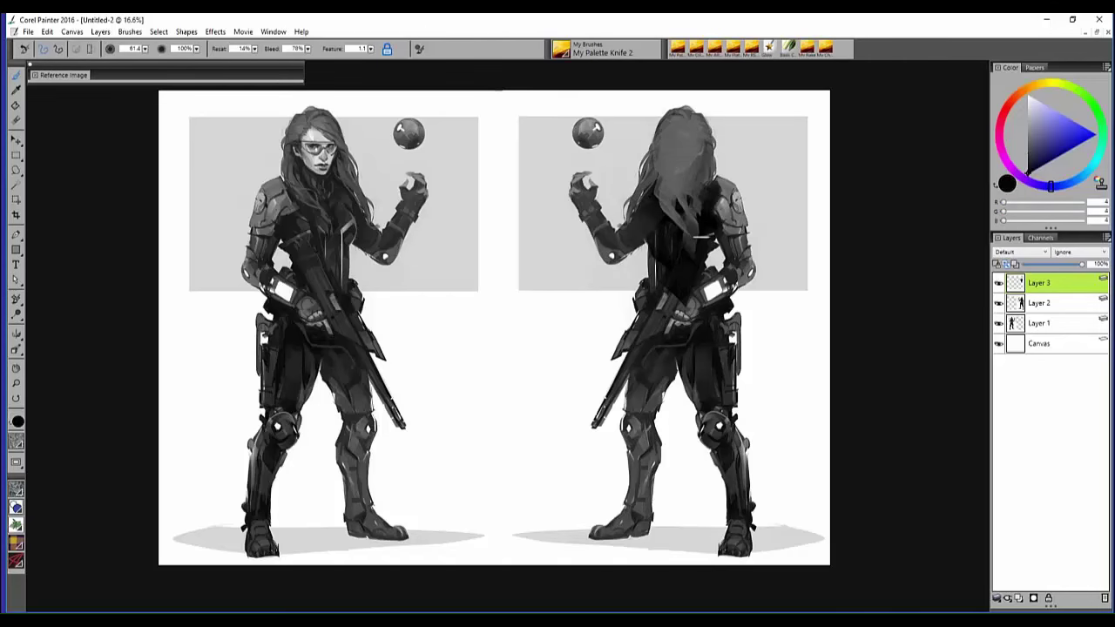
- Paint near-black over the mirrored figure's forearm device, hand and rifle grip at the waist
drag(798, 365, 822, 344)
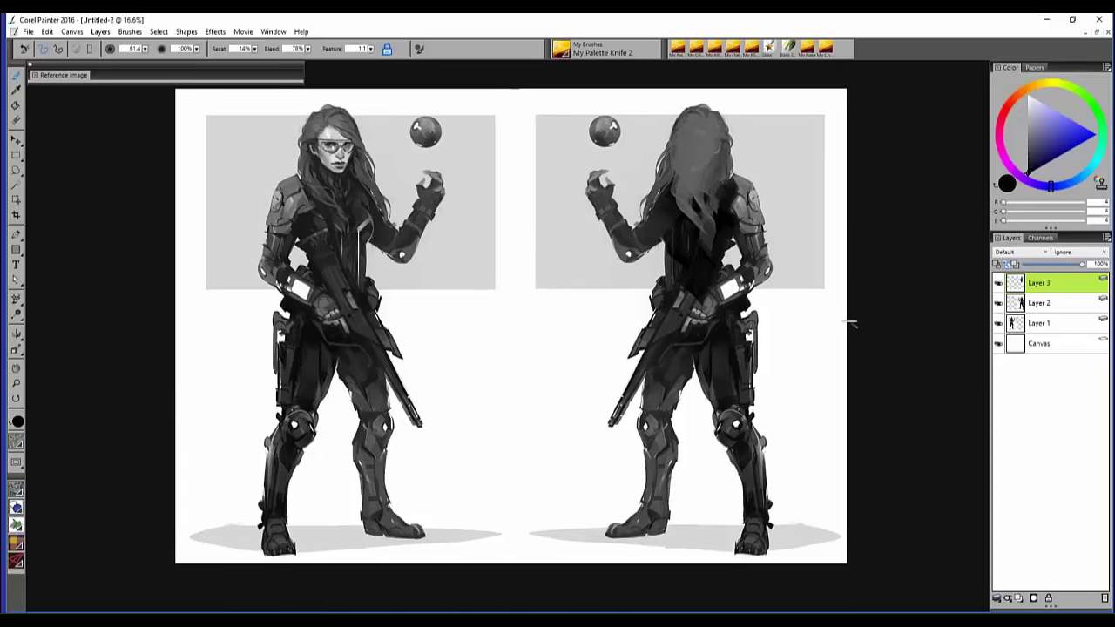
alt+click(601, 190)
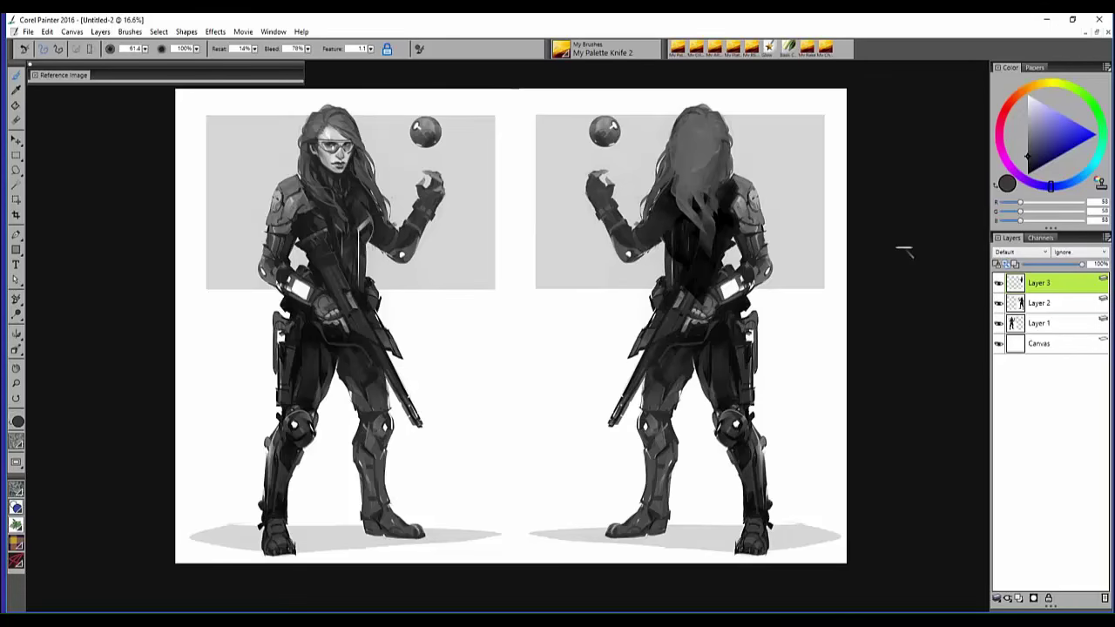
mouse_move(749, 279)
mouse_down()
mouse_move(710, 288)
mouse_move(728, 289)
mouse_up()
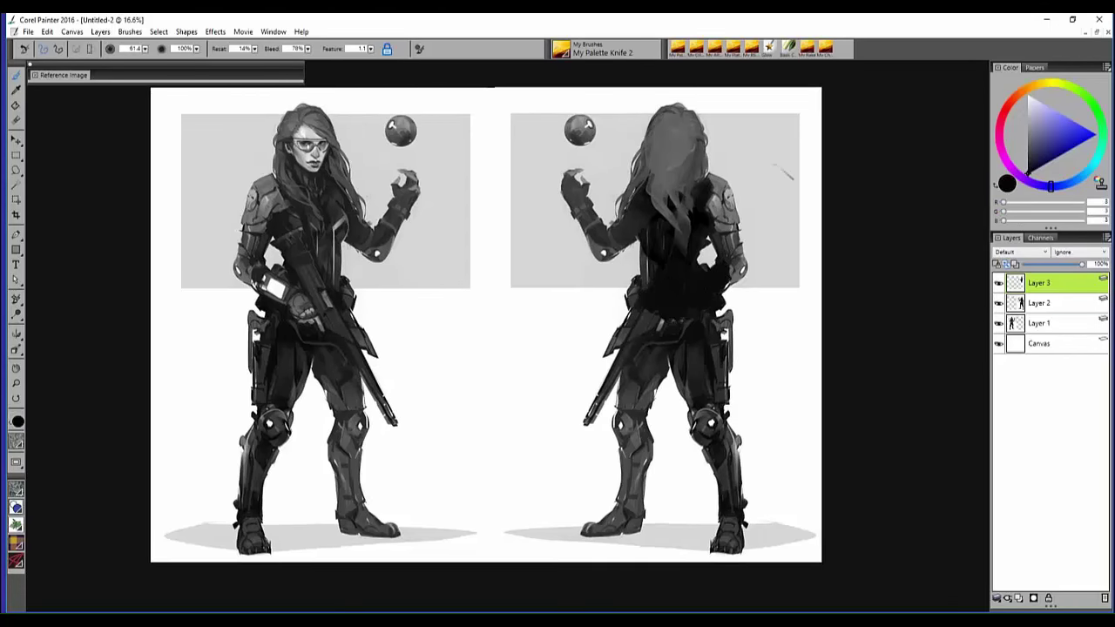